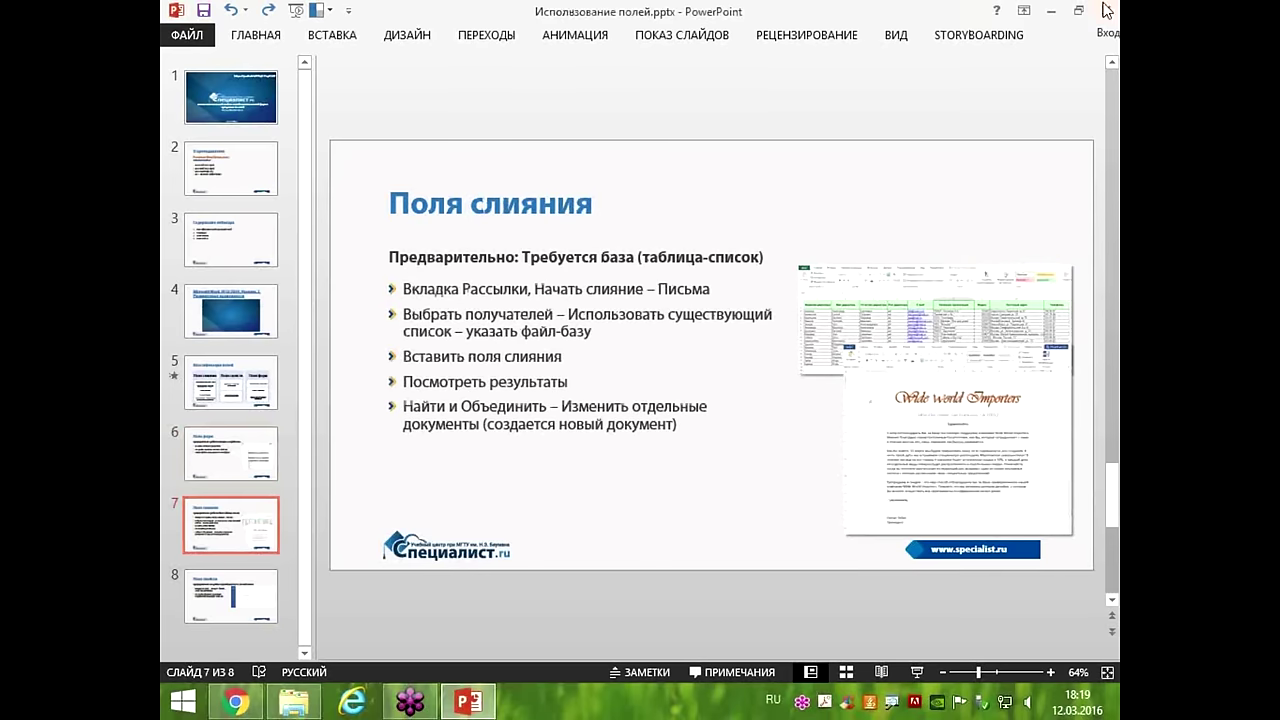
Leave the presentation and view the recipient table in Пример базы1.docx from the Материалы вебинара folder, closing the document when done.
{"action": "left_click", "coordinate": [1053, 13]}
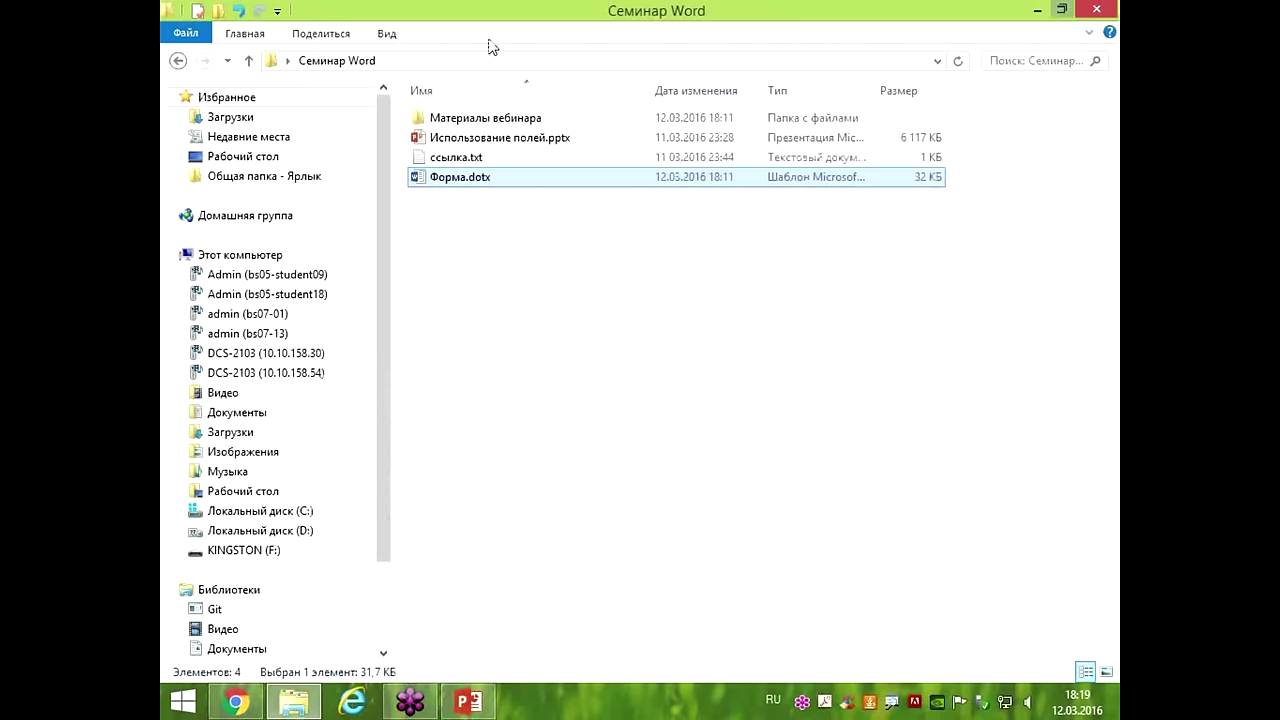
{"action": "left_click", "coordinate": [485, 121]}
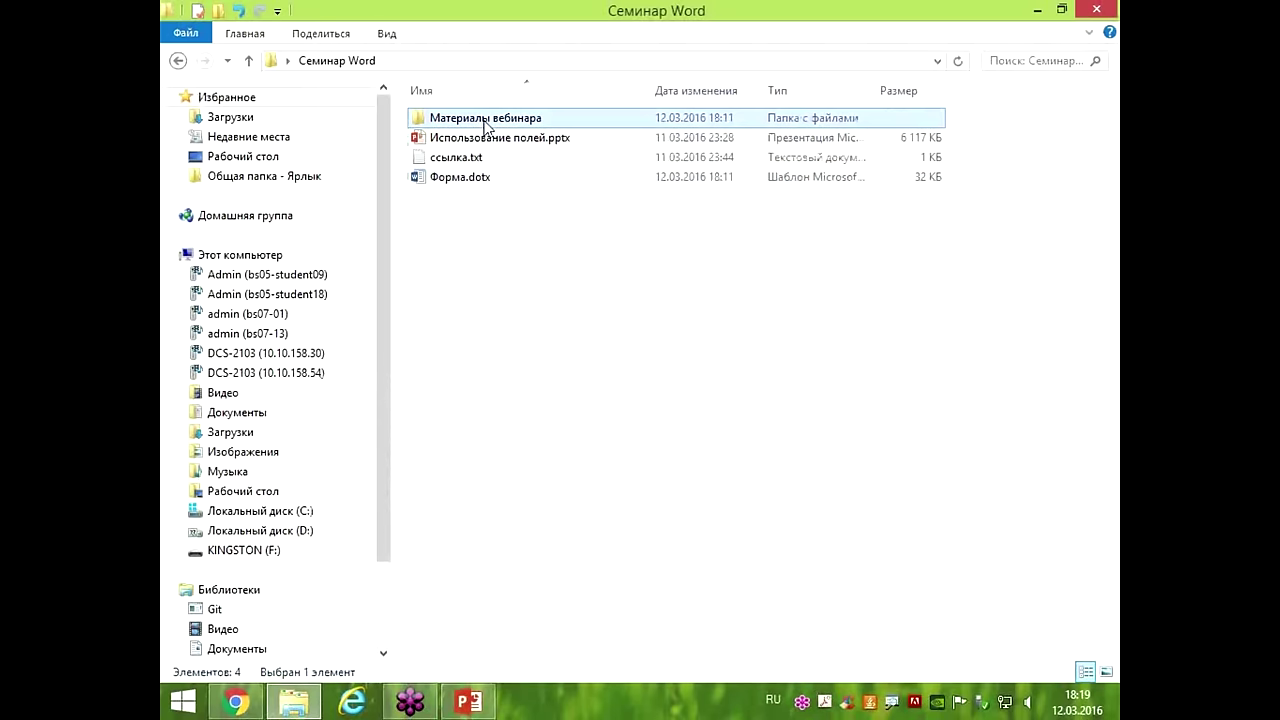
{"action": "double_click", "coordinate": [487, 121]}
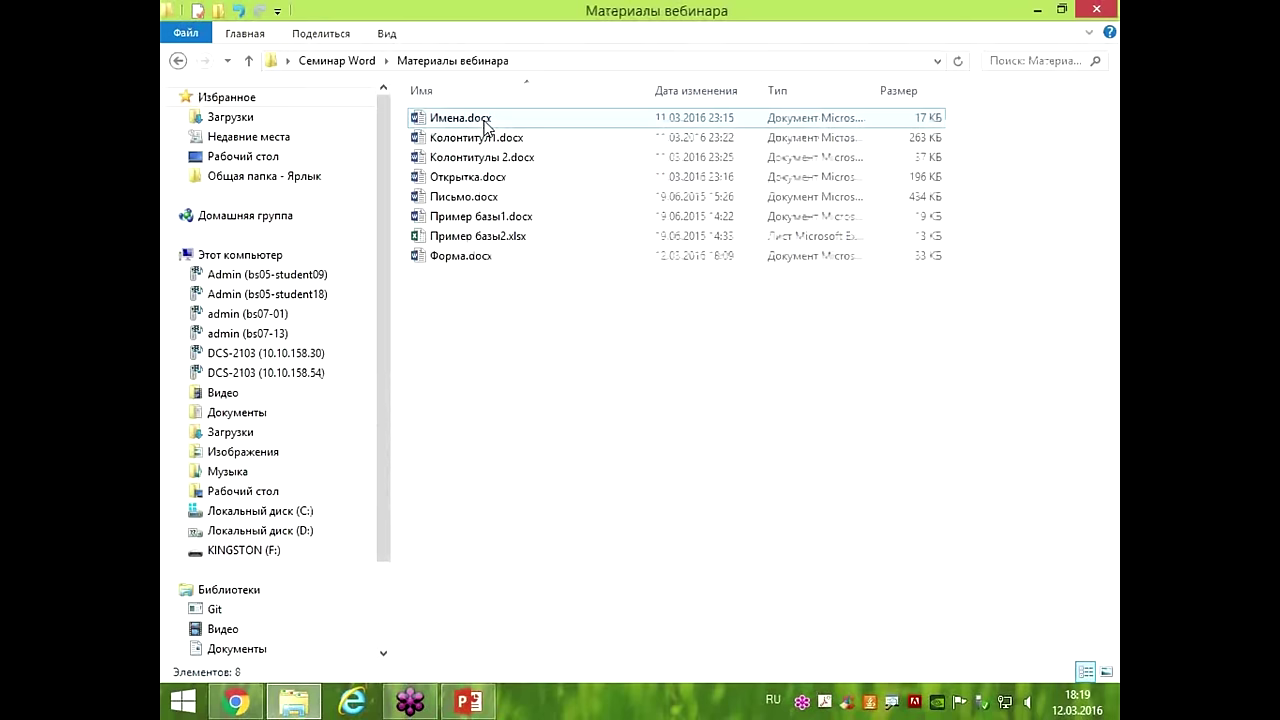
{"action": "double_click", "coordinate": [501, 224]}
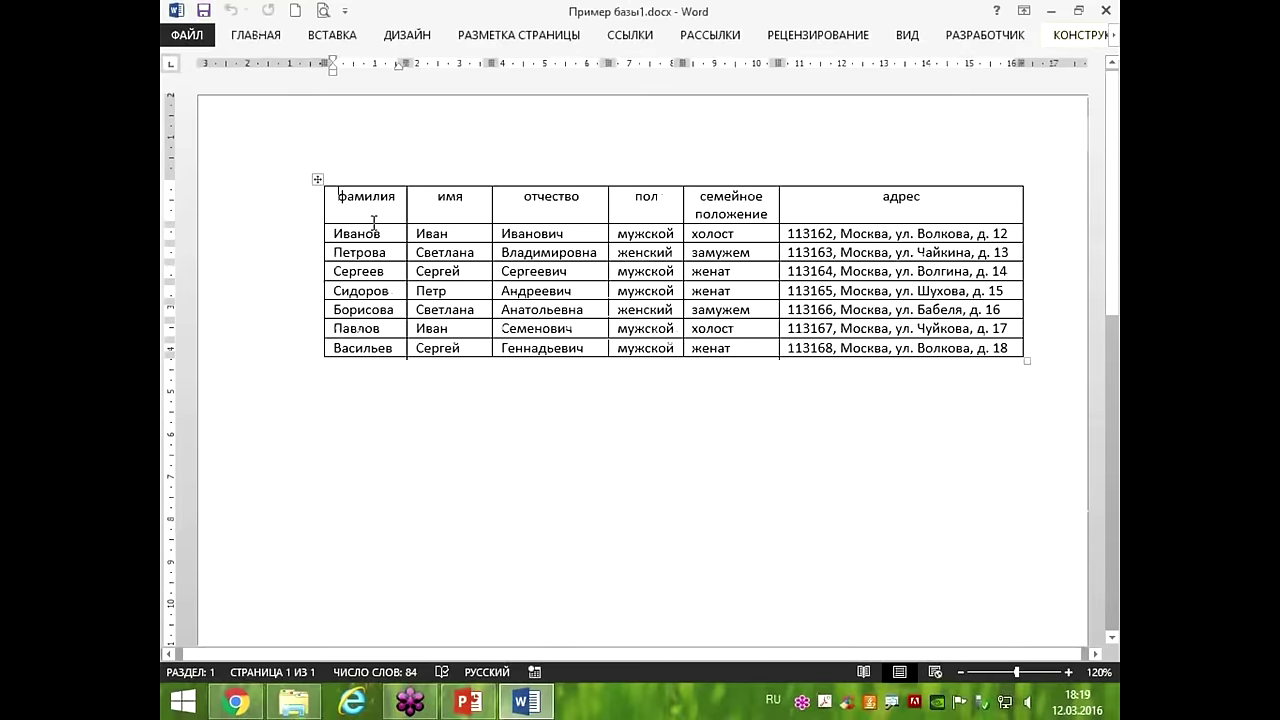
{"action": "left_click_drag", "start_coordinate": [303, 166], "coordinate": [1054, 248]}
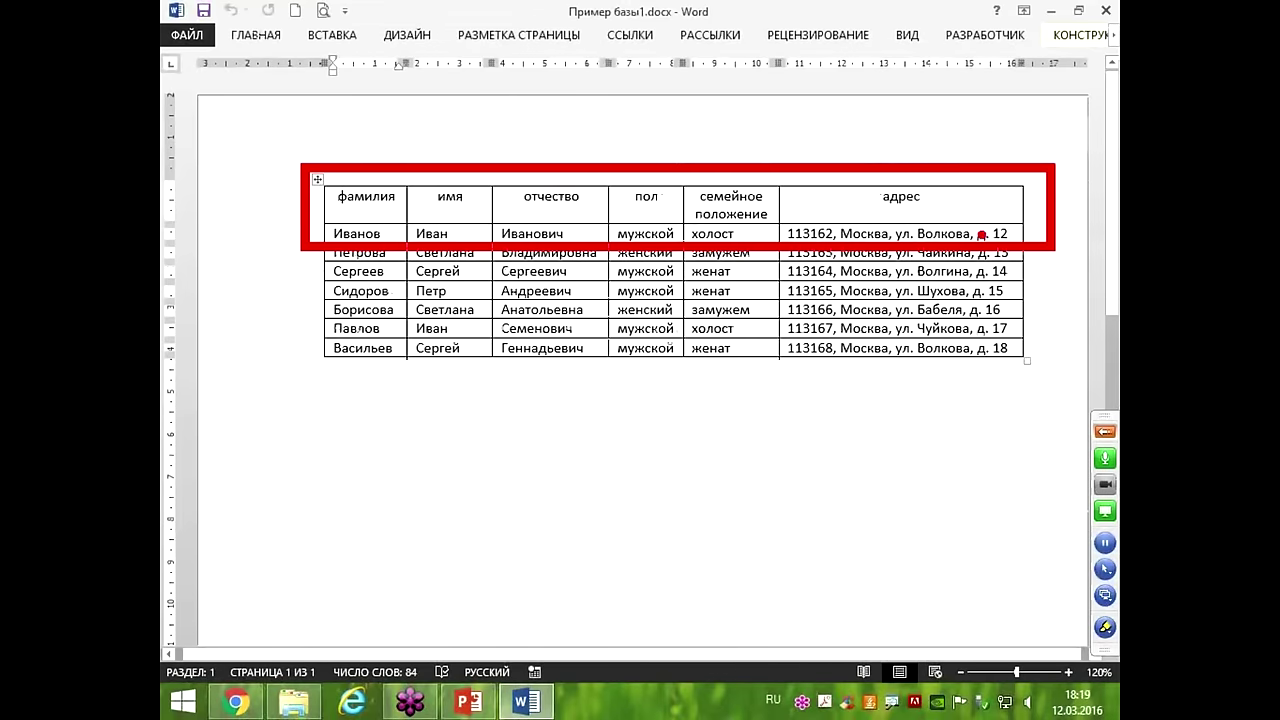
{"action": "left_click", "coordinate": [1106, 10]}
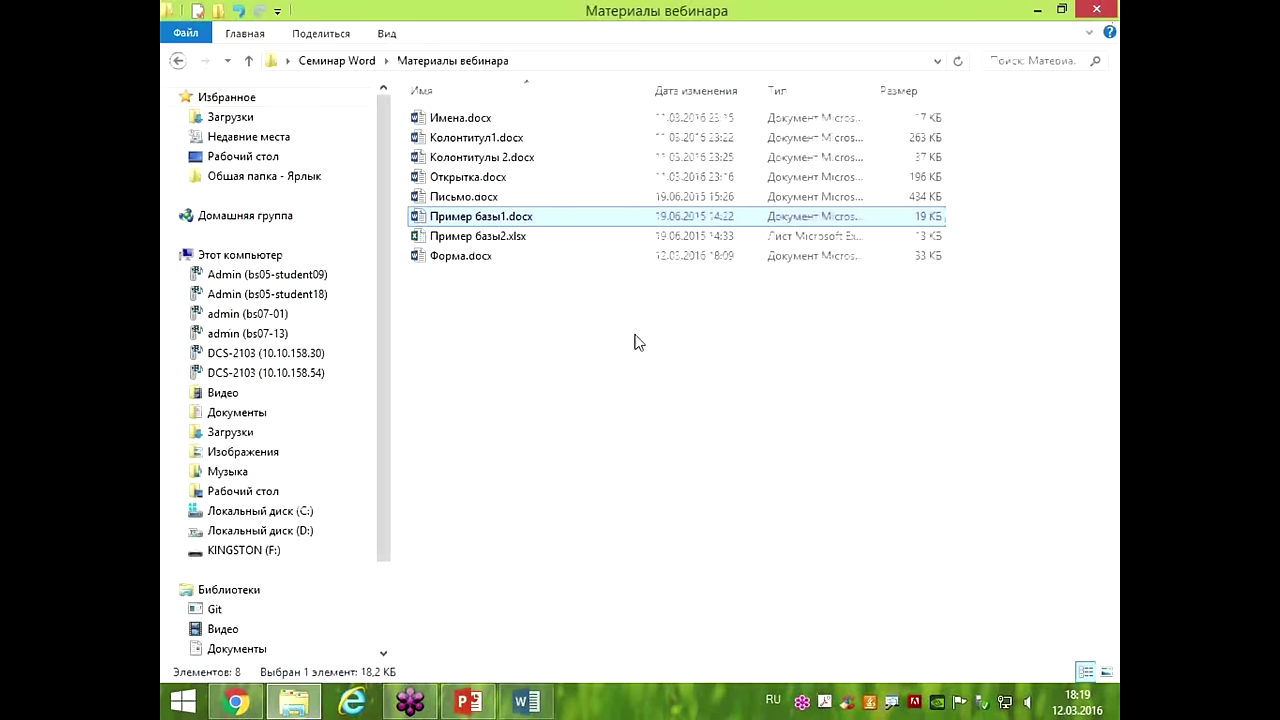
Open the Пример базы2.xlsx workbook, examine its columns of director and organization data, and close it.
{"action": "double_click", "coordinate": [520, 238]}
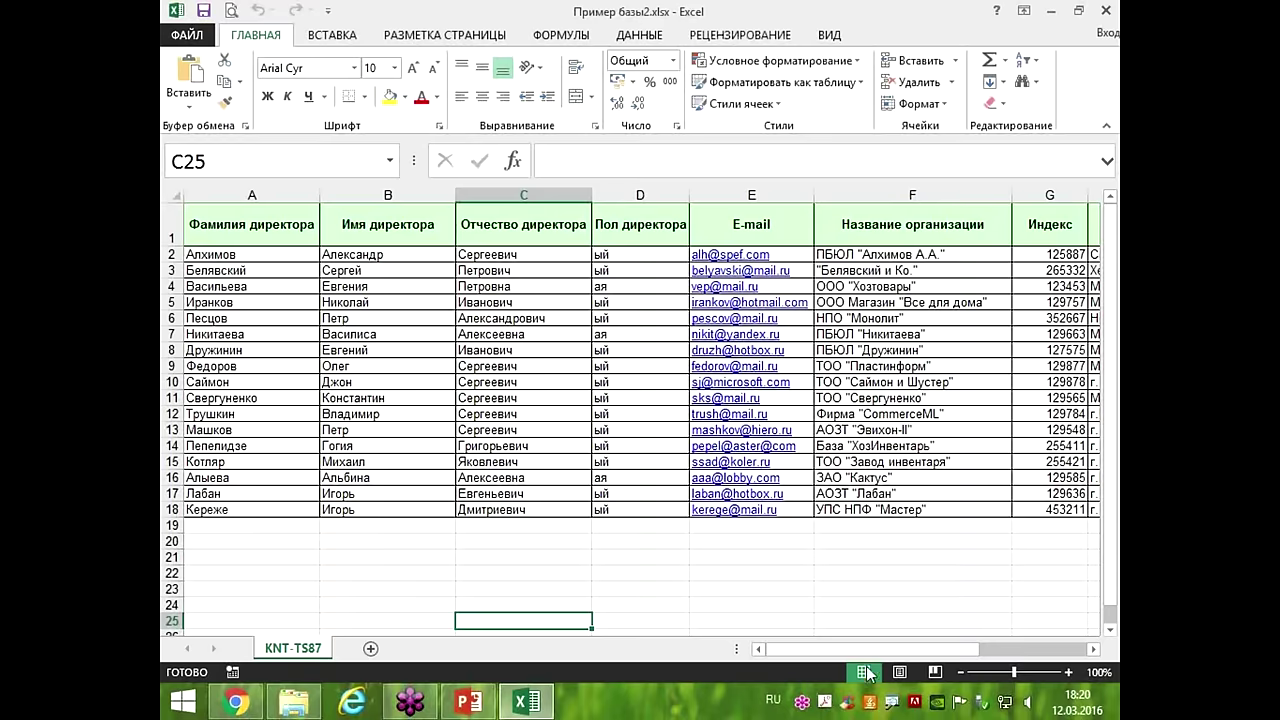
{"action": "left_click_drag", "start_coordinate": [868, 650], "coordinate": [791, 617]}
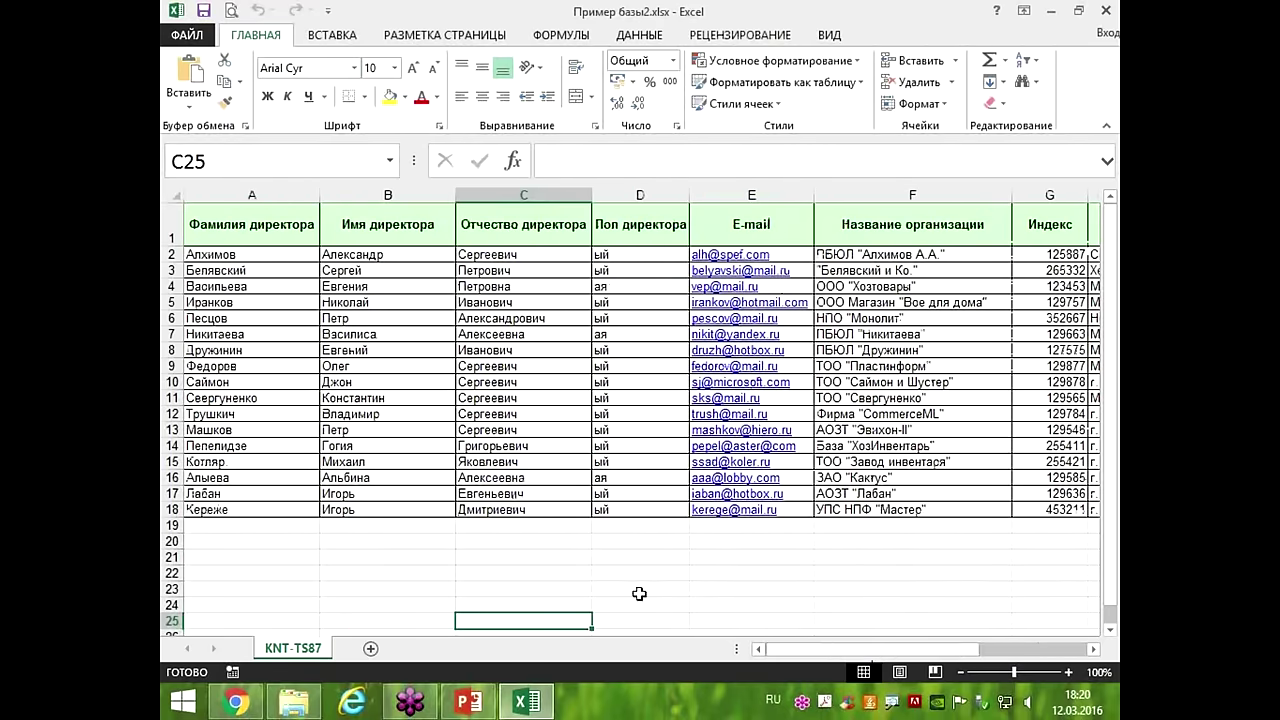
{"action": "left_click", "coordinate": [527, 563]}
{"action": "left_click", "coordinate": [523, 541]}
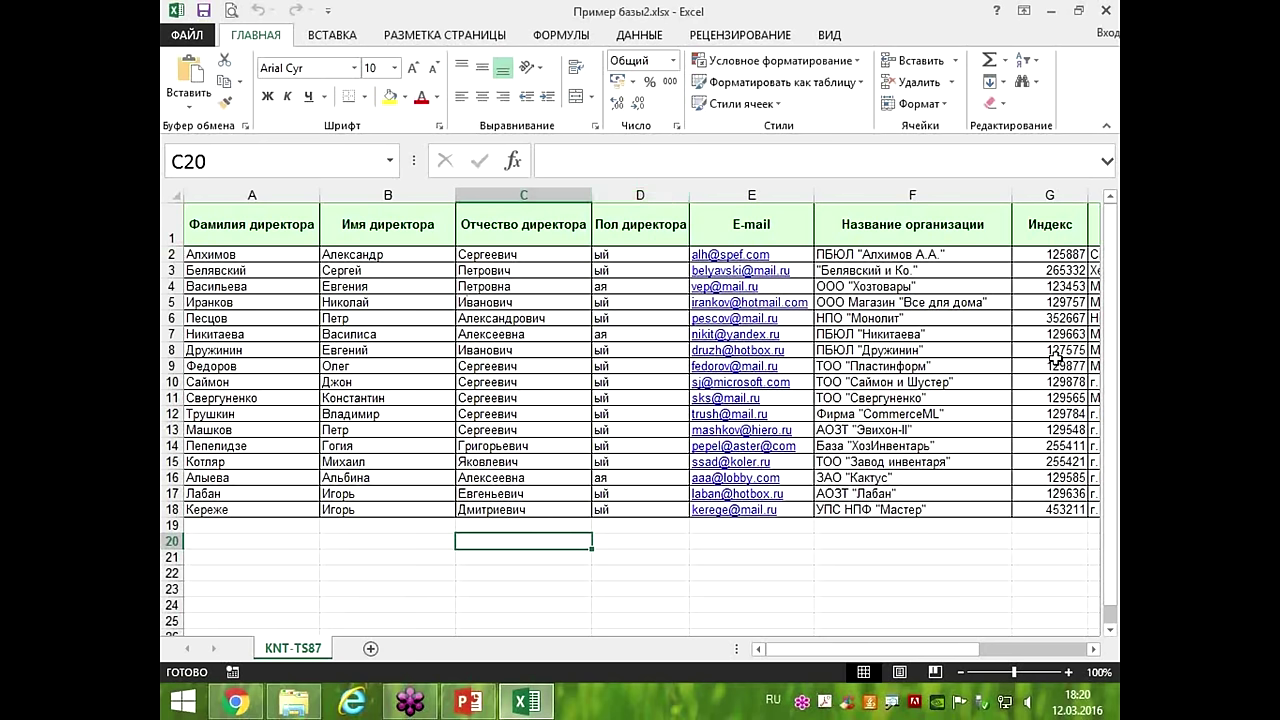
{"action": "left_click", "coordinate": [1105, 10]}
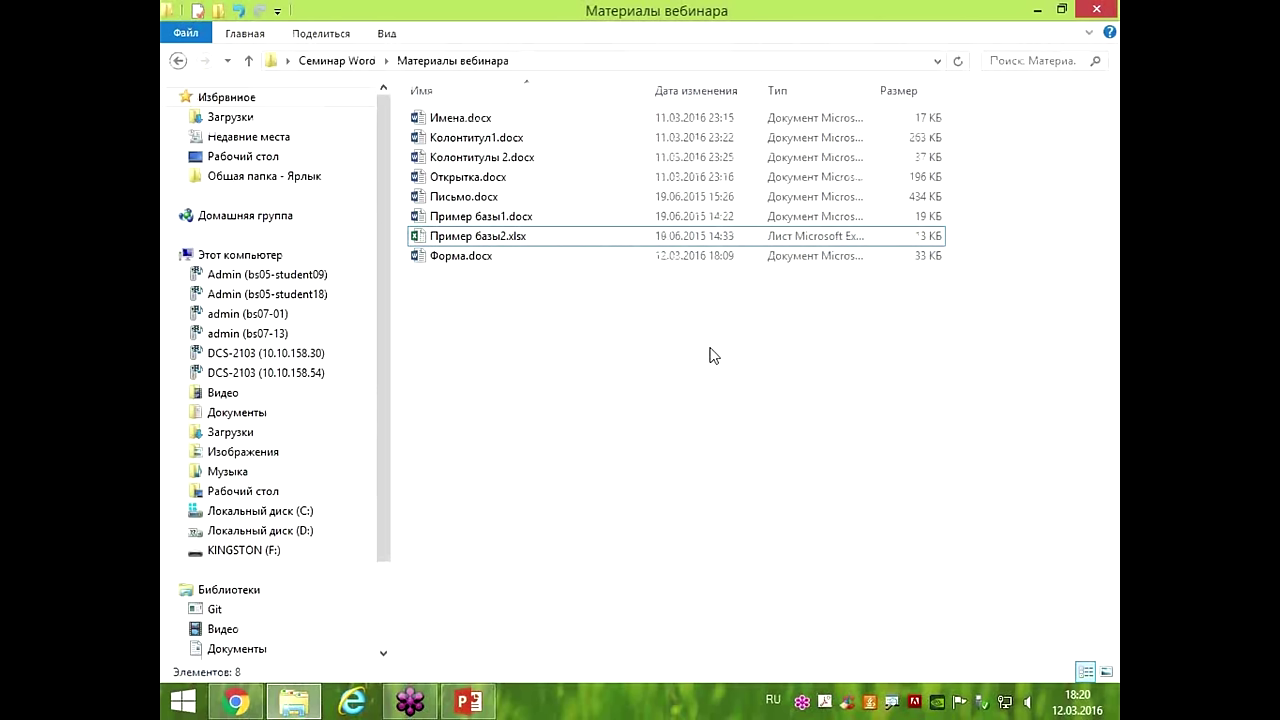
Open Письмо.docx from the Материалы вебинара folder and look through the whole letter.
{"action": "double_click", "coordinate": [465, 198]}
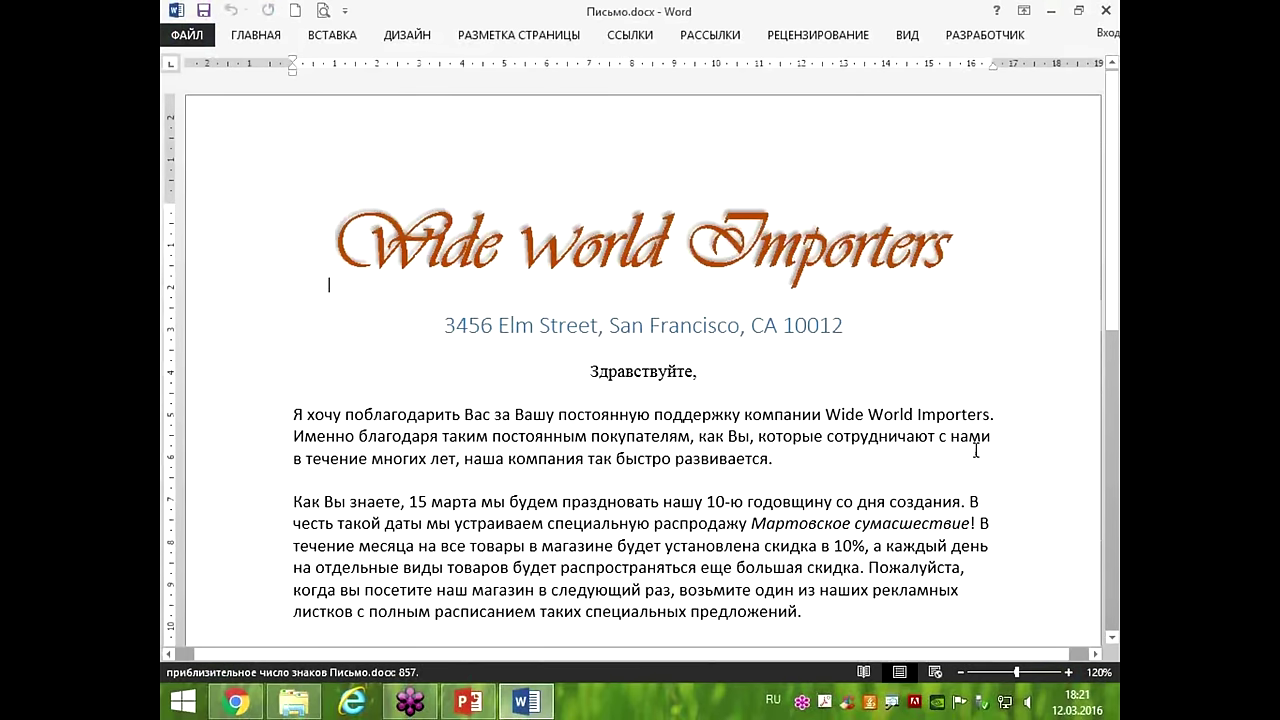
{"action": "scroll", "coordinate": [697, 357], "scroll_direction": "down", "scroll_amount": 5}
{"action": "scroll", "coordinate": [697, 357], "scroll_direction": "down", "scroll_amount": 6}
{"action": "scroll", "coordinate": [697, 352], "scroll_direction": "up", "scroll_amount": 6}
{"action": "scroll", "coordinate": [697, 352], "scroll_direction": "up", "scroll_amount": 5}
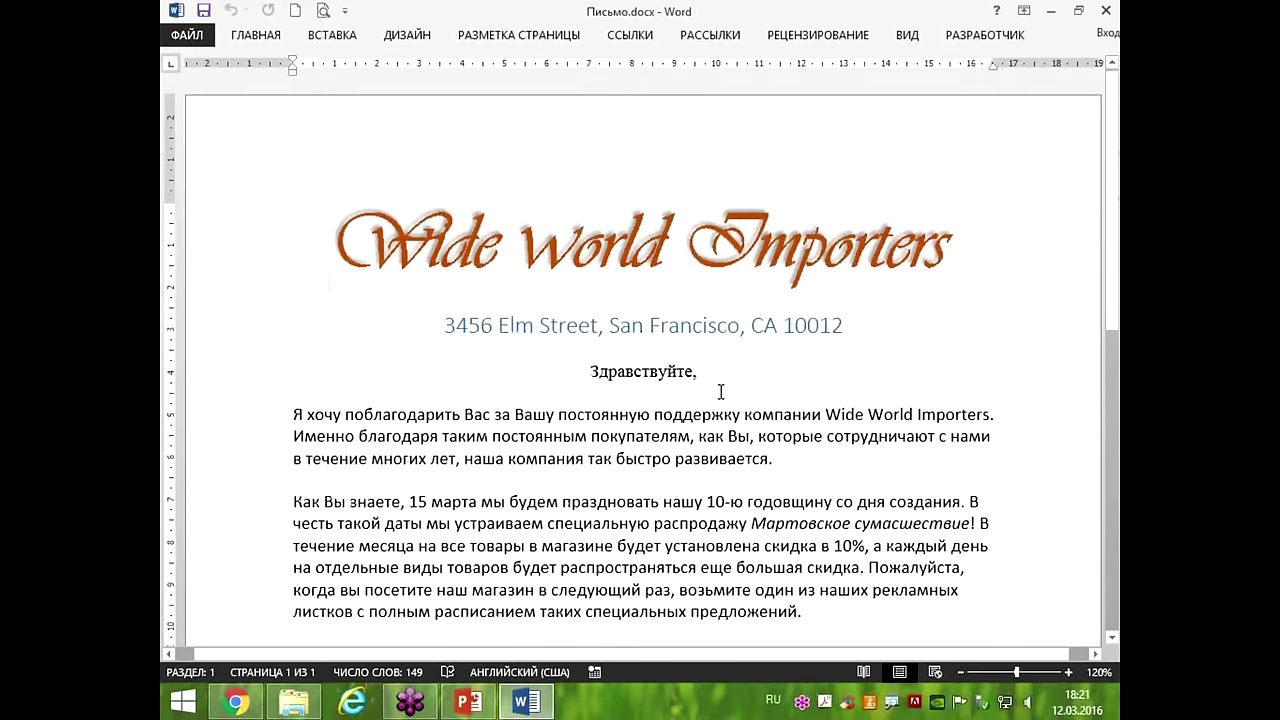
{"action": "left_click_drag", "start_coordinate": [685, 338], "coordinate": [924, 394]}
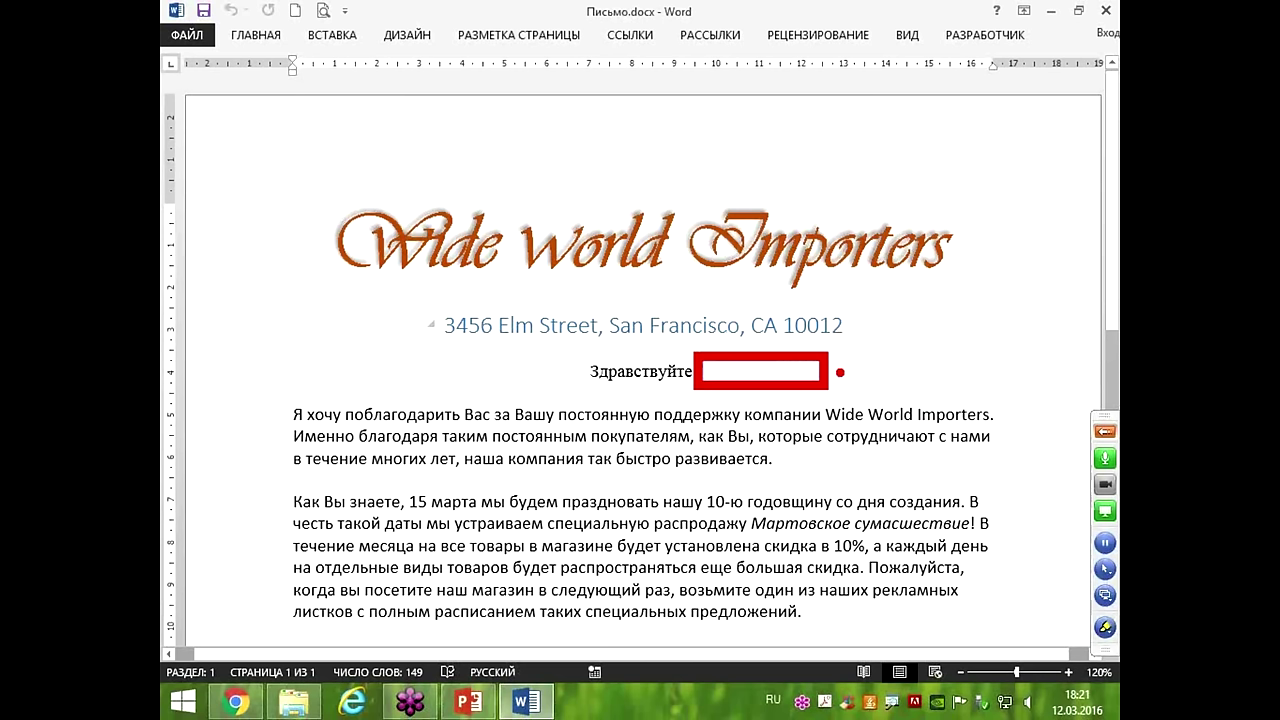
{"action": "left_click_drag", "start_coordinate": [843, 352], "coordinate": [862, 378]}
{"action": "mouse_move", "coordinate": [867, 345]}
{"action": "left_mouse_down"}
{"action": "mouse_move", "coordinate": [932, 386]}
{"action": "mouse_move", "coordinate": [868, 342]}
{"action": "left_mouse_up"}
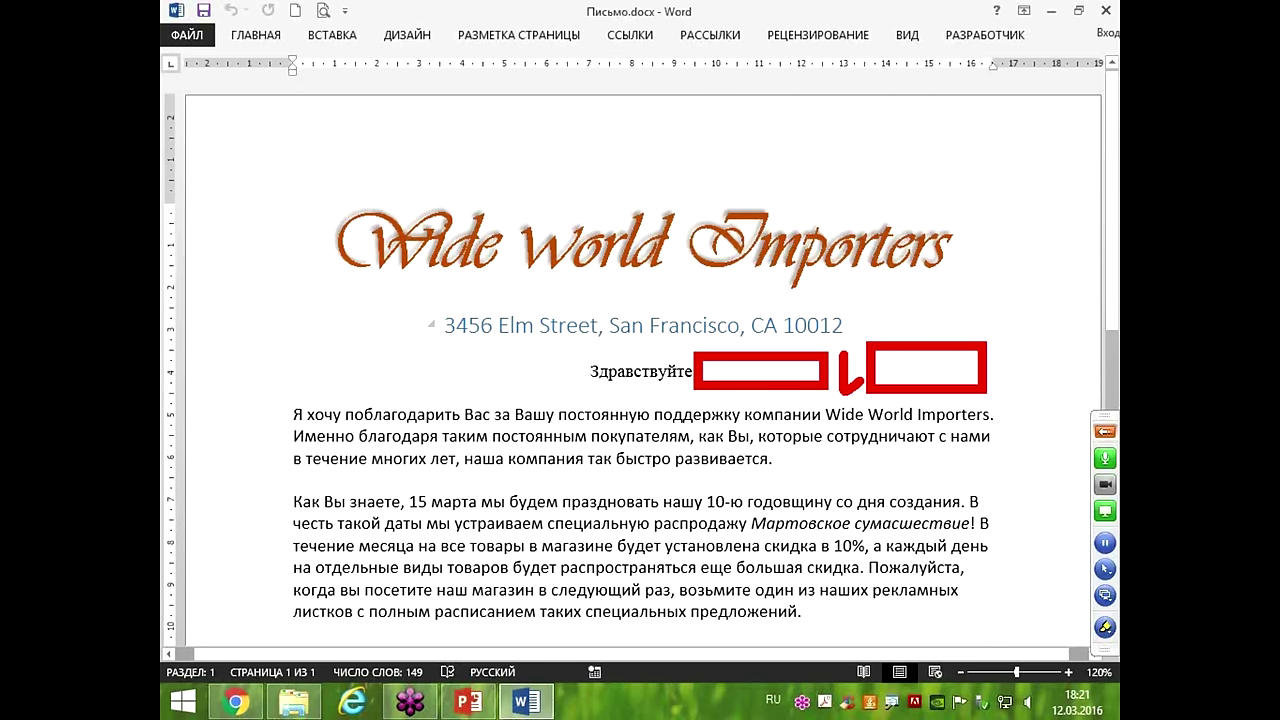
{"action": "mouse_move", "coordinate": [1004, 366]}
{"action": "left_mouse_down"}
{"action": "mouse_move", "coordinate": [1048, 370]}
{"action": "mouse_move", "coordinate": [1112, 334]}
{"action": "left_mouse_up"}
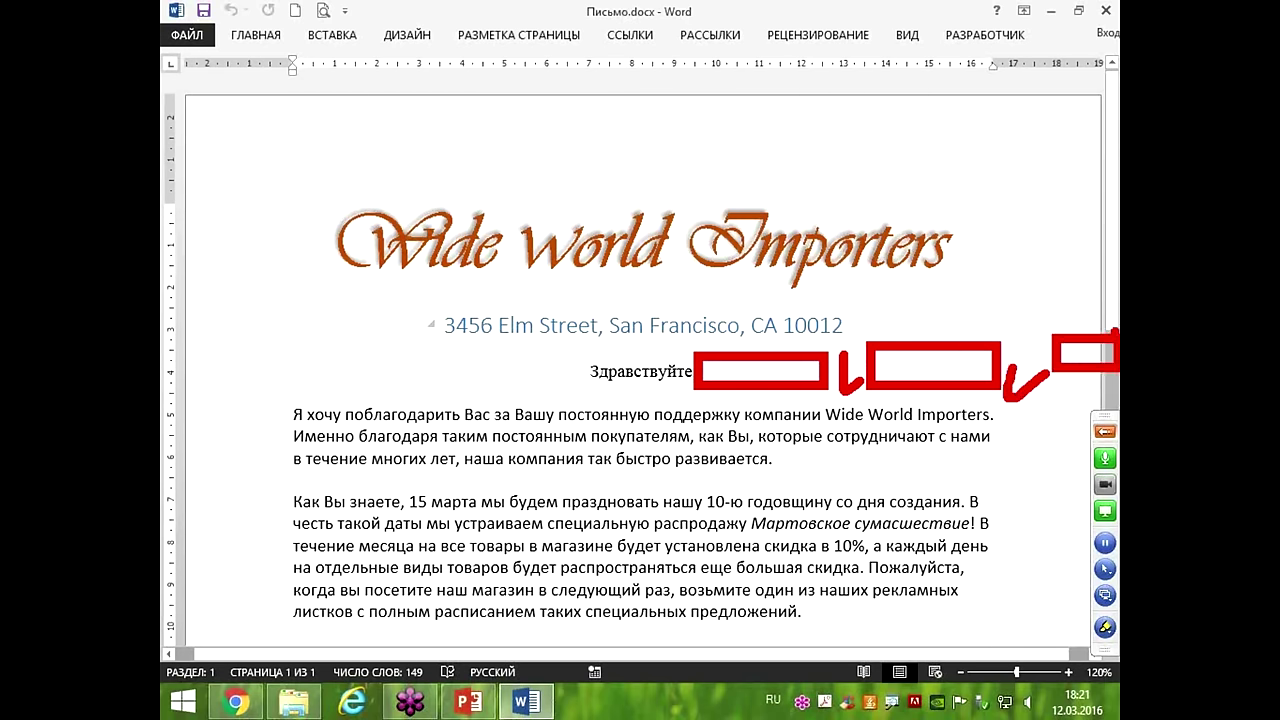
{"action": "key", "text": "Escape"}
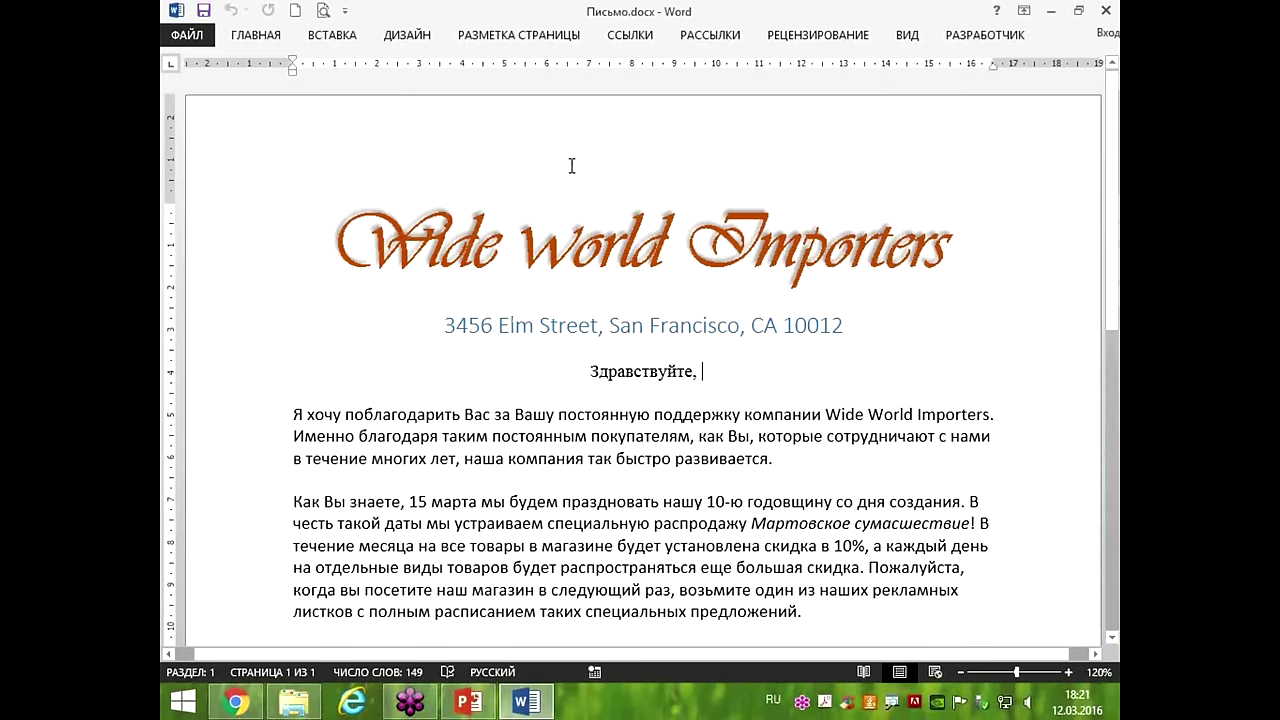
Start a mail merge in the letter with the document type Письма.
{"action": "left_click", "coordinate": [703, 40]}
{"action": "double_click", "coordinate": [703, 40]}
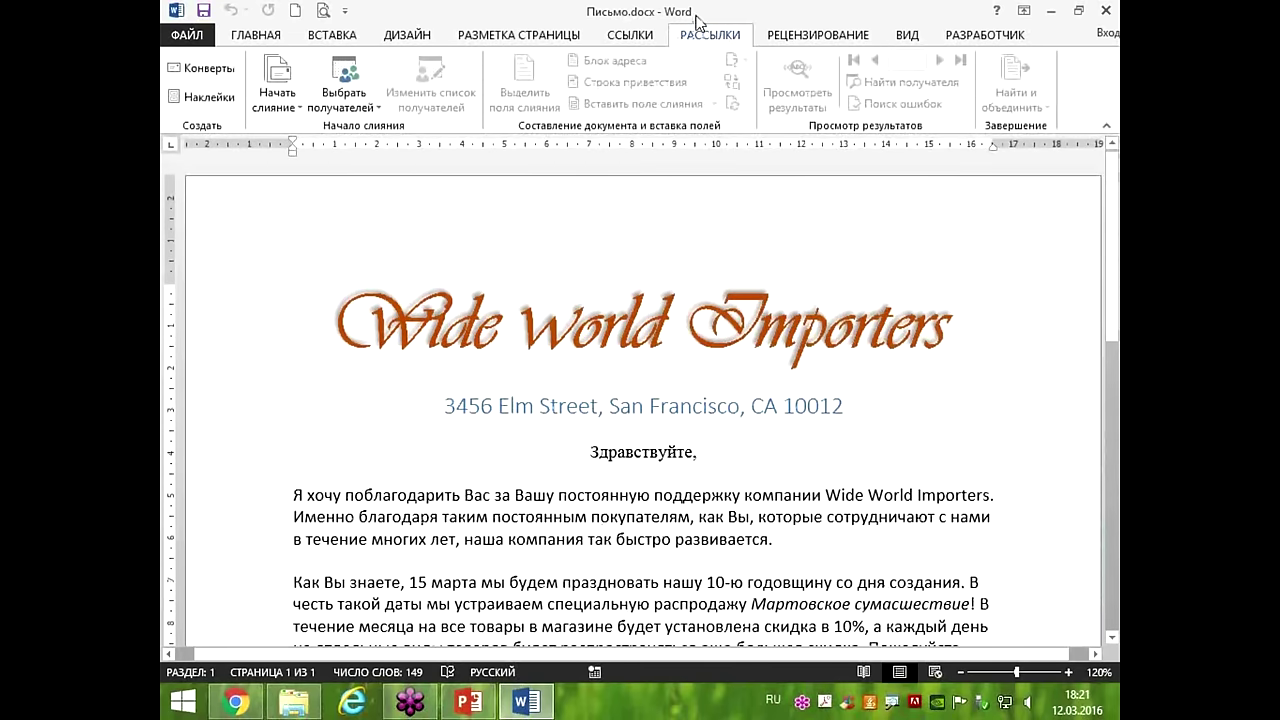
{"action": "left_click_drag", "start_coordinate": [647, 15], "coordinate": [786, 56]}
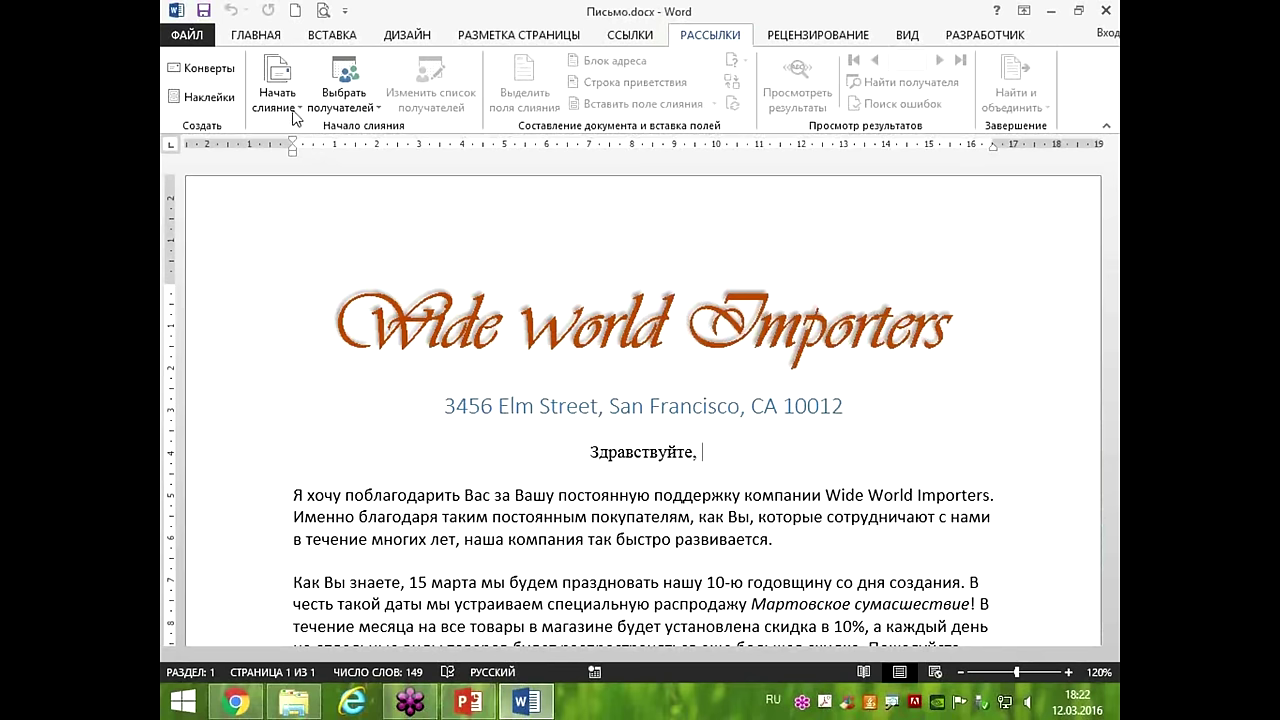
{"action": "mouse_move", "coordinate": [264, 78]}
{"action": "left_mouse_down"}
{"action": "mouse_move", "coordinate": [1028, 92]}
{"action": "mouse_move", "coordinate": [995, 150]}
{"action": "left_mouse_up"}
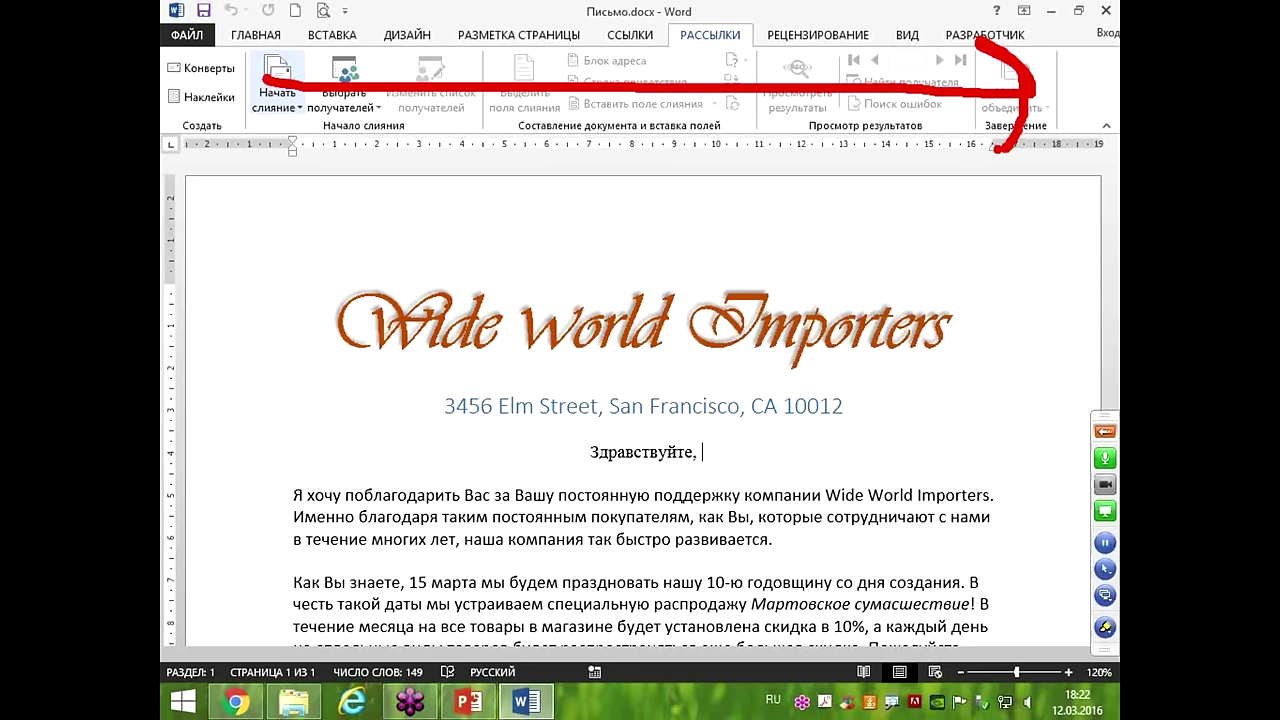
{"action": "left_click", "coordinate": [276, 97]}
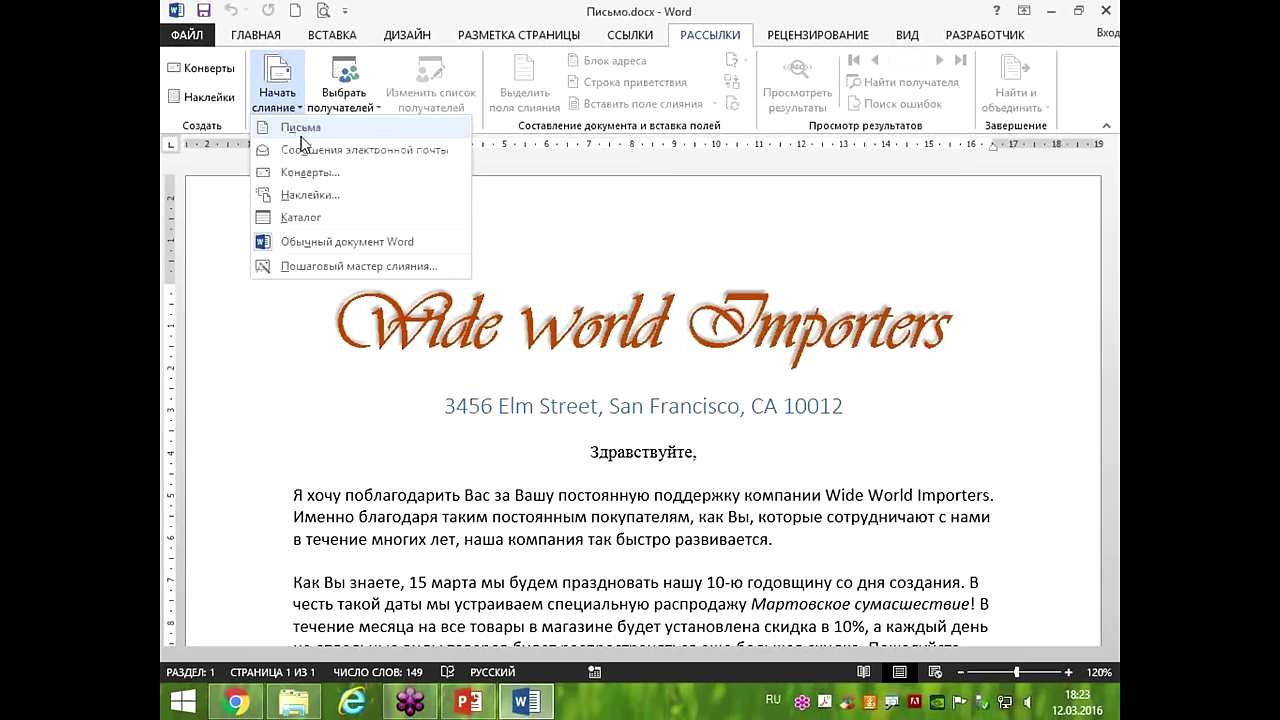
{"action": "left_click", "coordinate": [301, 137]}
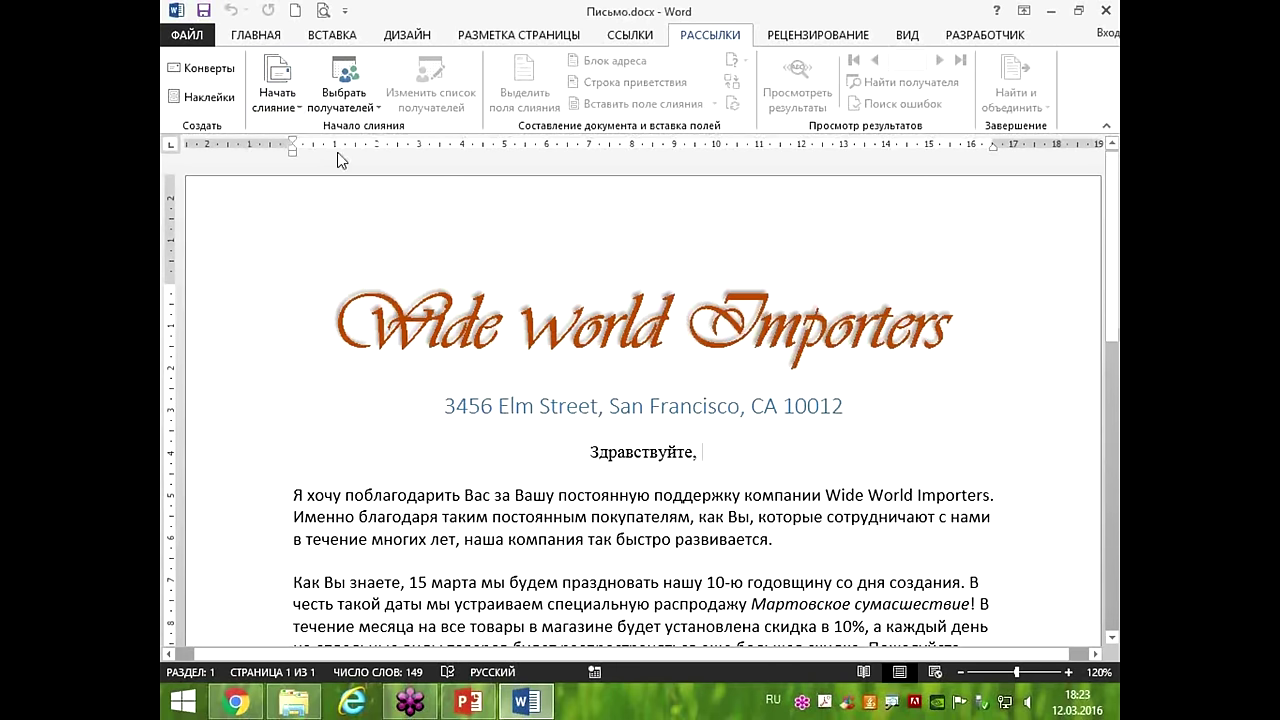
{"action": "left_click", "coordinate": [299, 94]}
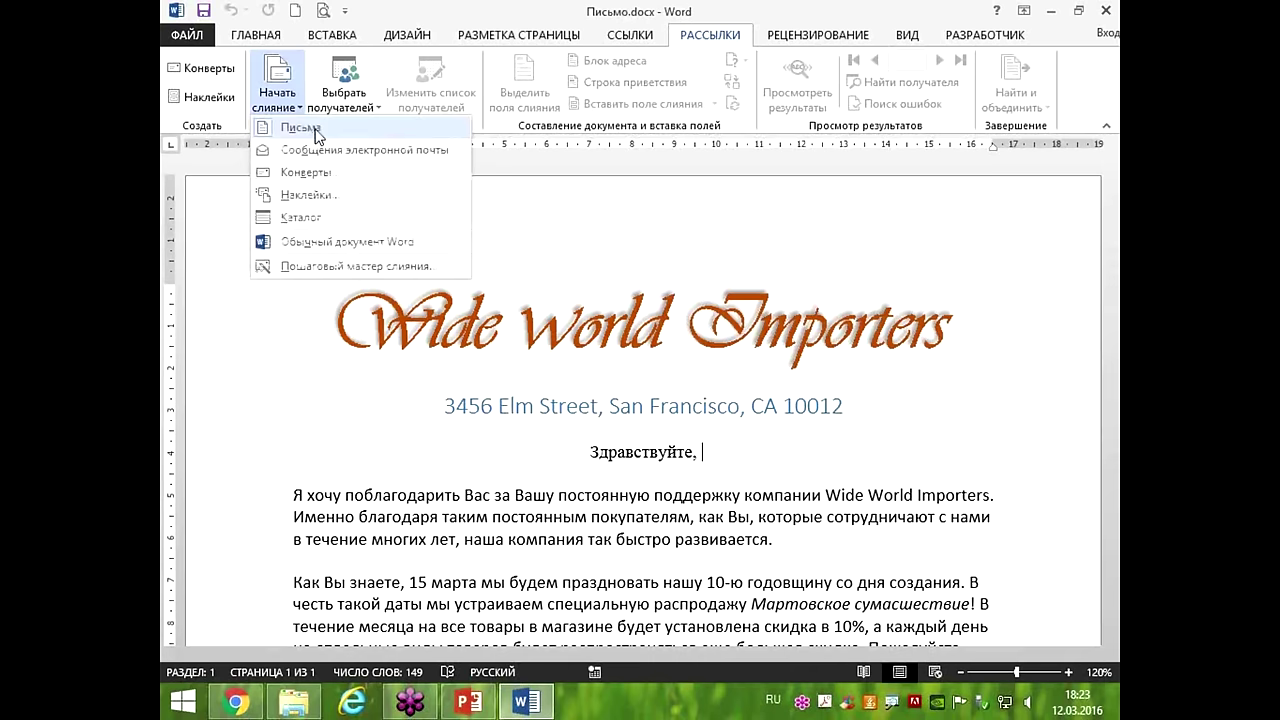
Use the existing list Пример базы1.docx from Семинар Word\Материалы вебинара on the desktop as the merge recipients.
{"action": "left_click", "coordinate": [352, 88]}
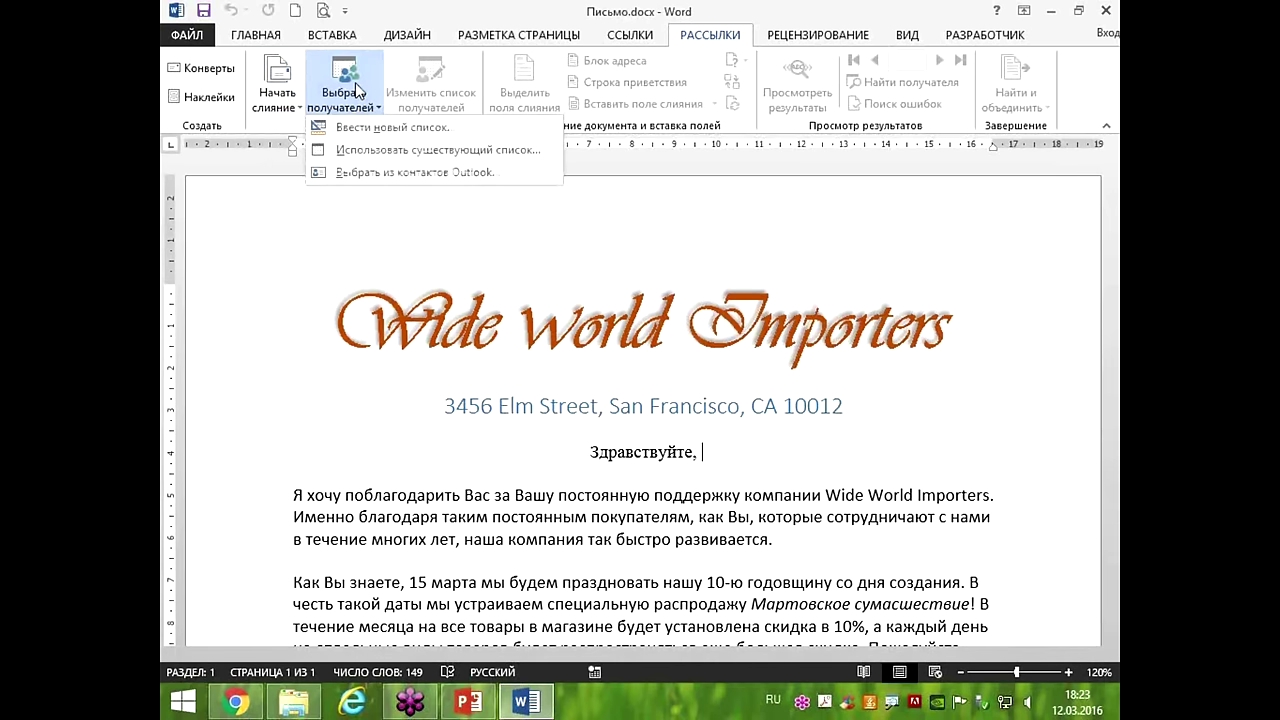
{"action": "left_click", "coordinate": [425, 158]}
{"action": "left_click_drag", "start_coordinate": [527, 18], "coordinate": [740, 56]}
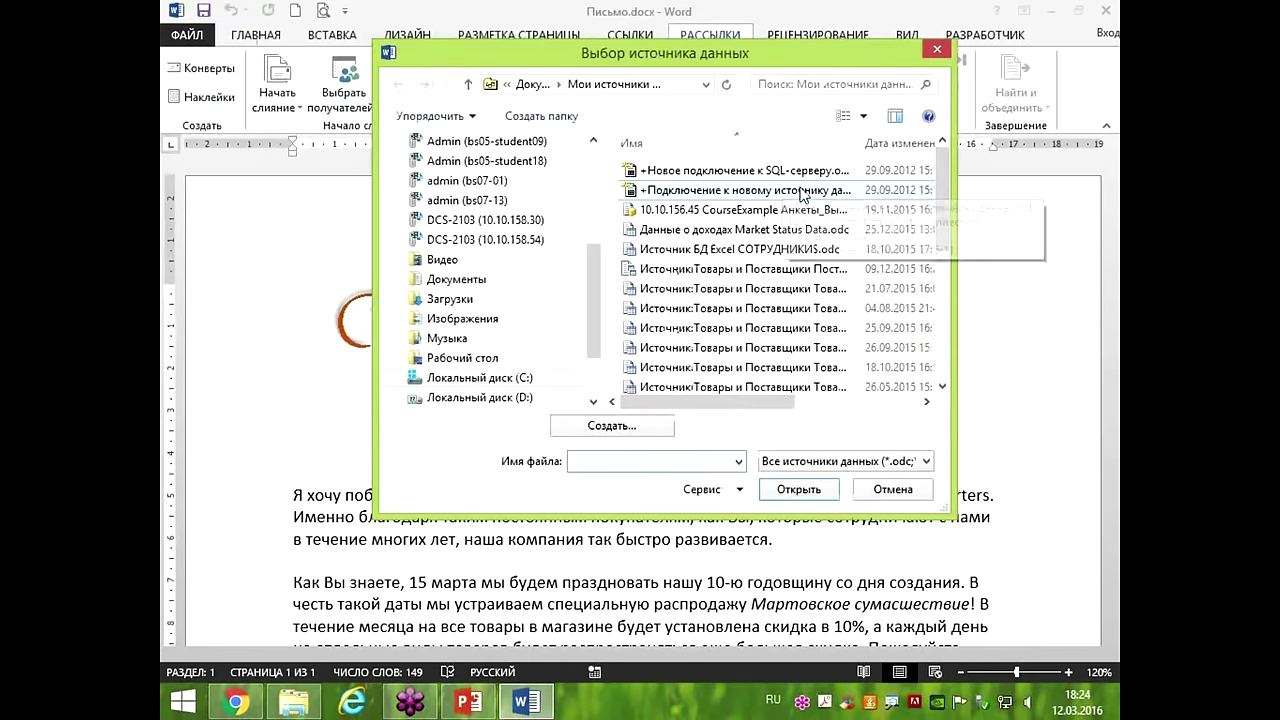
{"action": "left_click", "coordinate": [470, 360]}
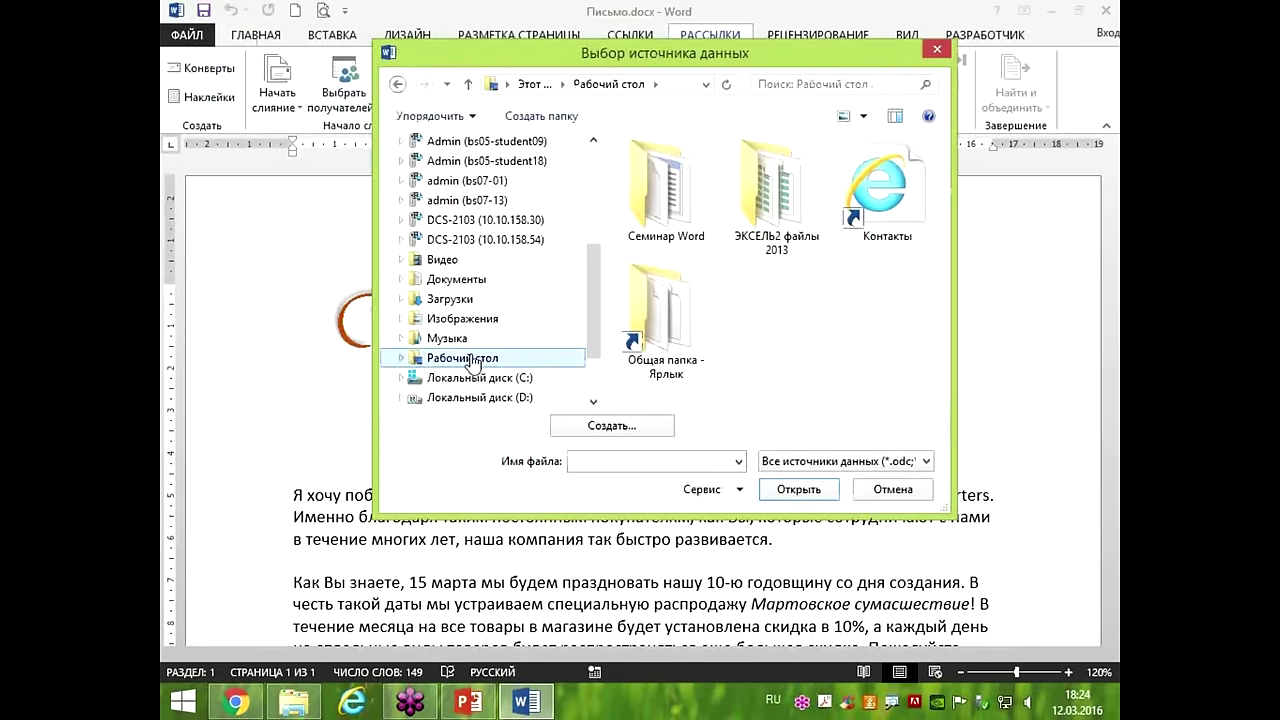
{"action": "double_click", "coordinate": [683, 214]}
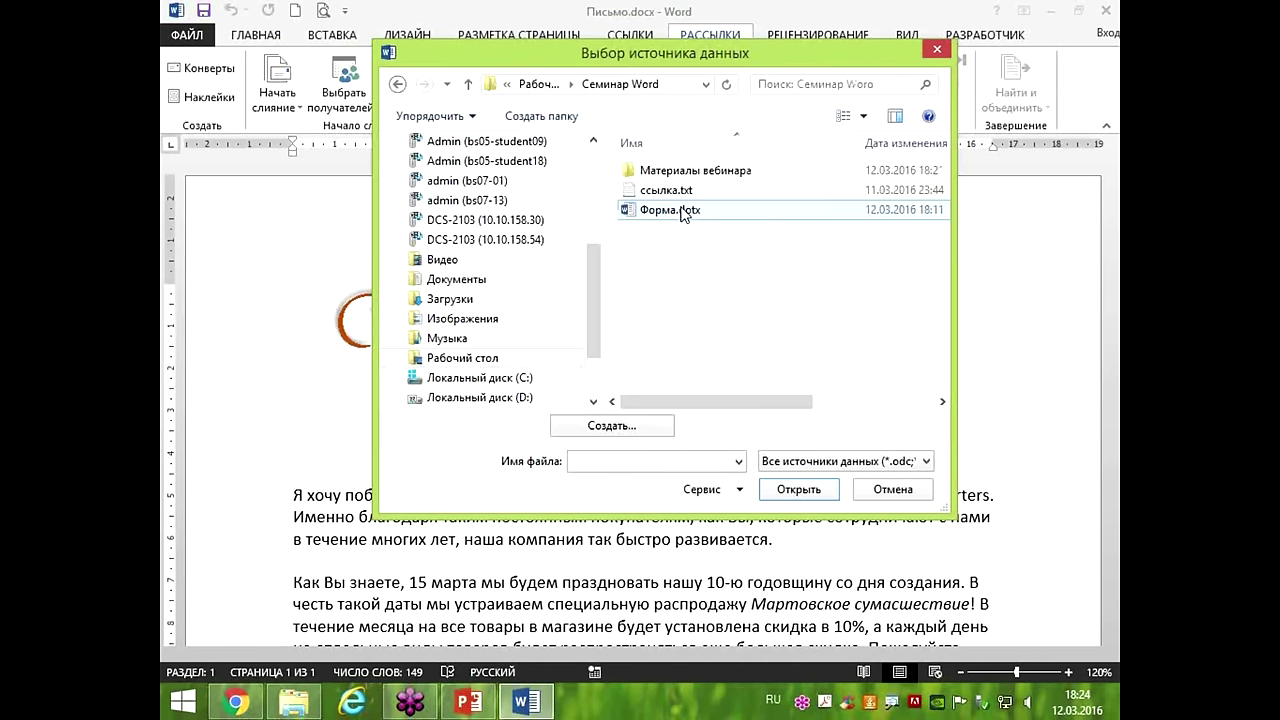
{"action": "double_click", "coordinate": [683, 172]}
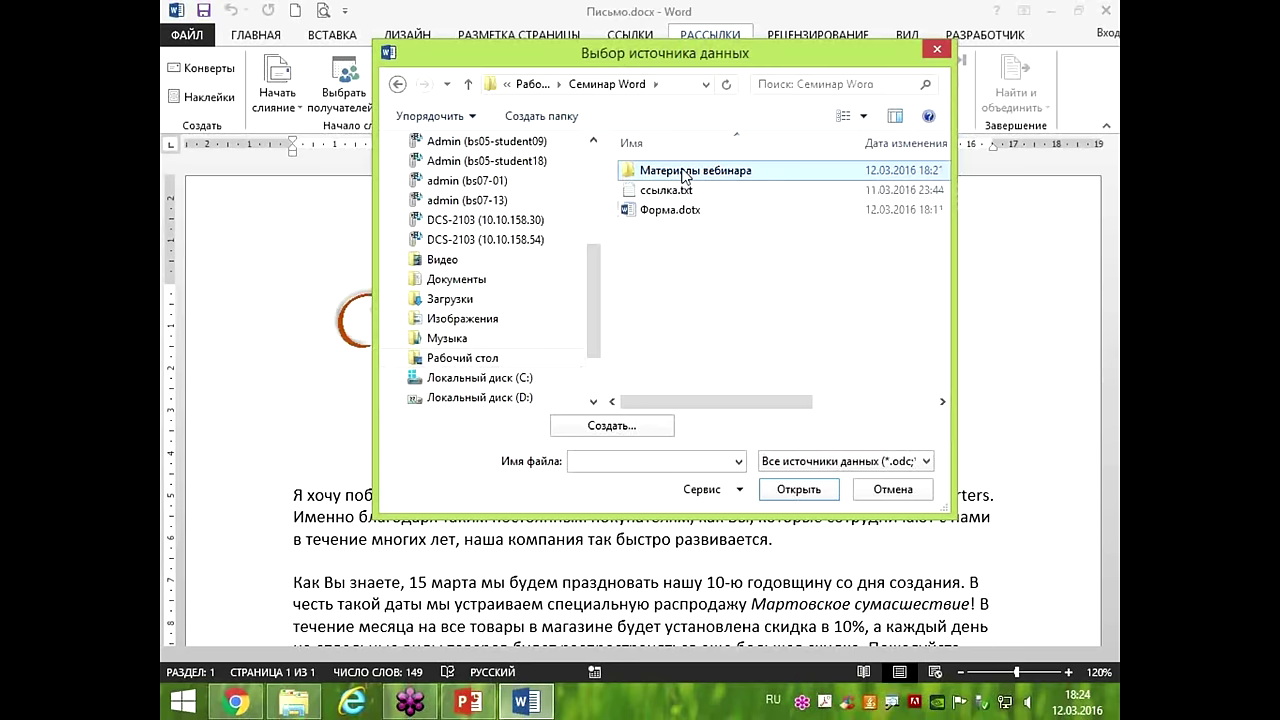
{"action": "left_click", "coordinate": [690, 270]}
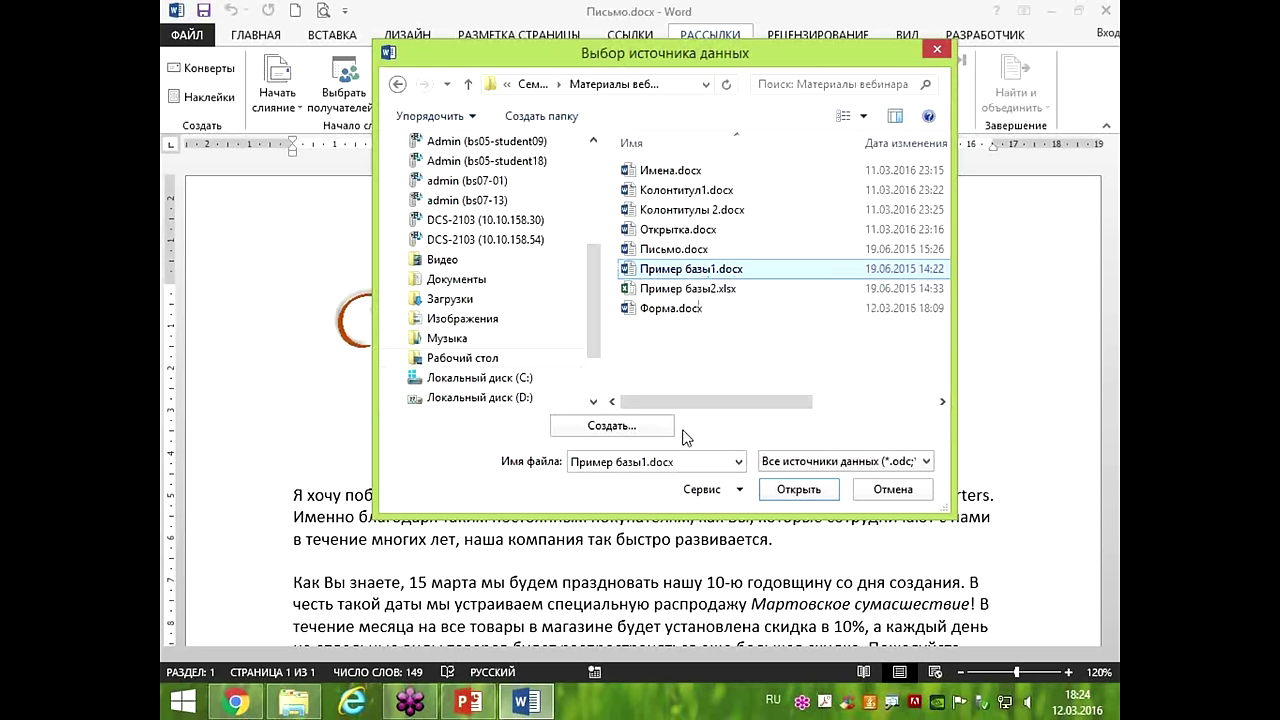
{"action": "left_click", "coordinate": [805, 492]}
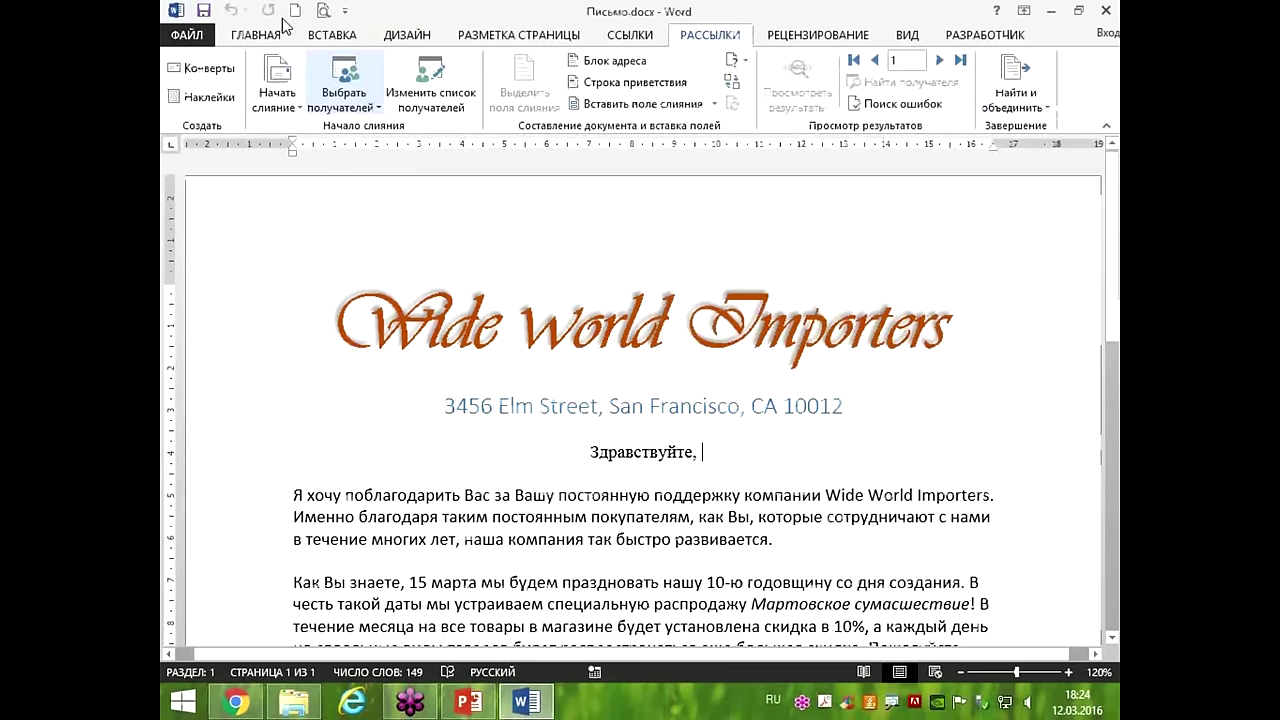
Edit the merge recipient list so that the last three people are excluded.
{"action": "left_click", "coordinate": [430, 90]}
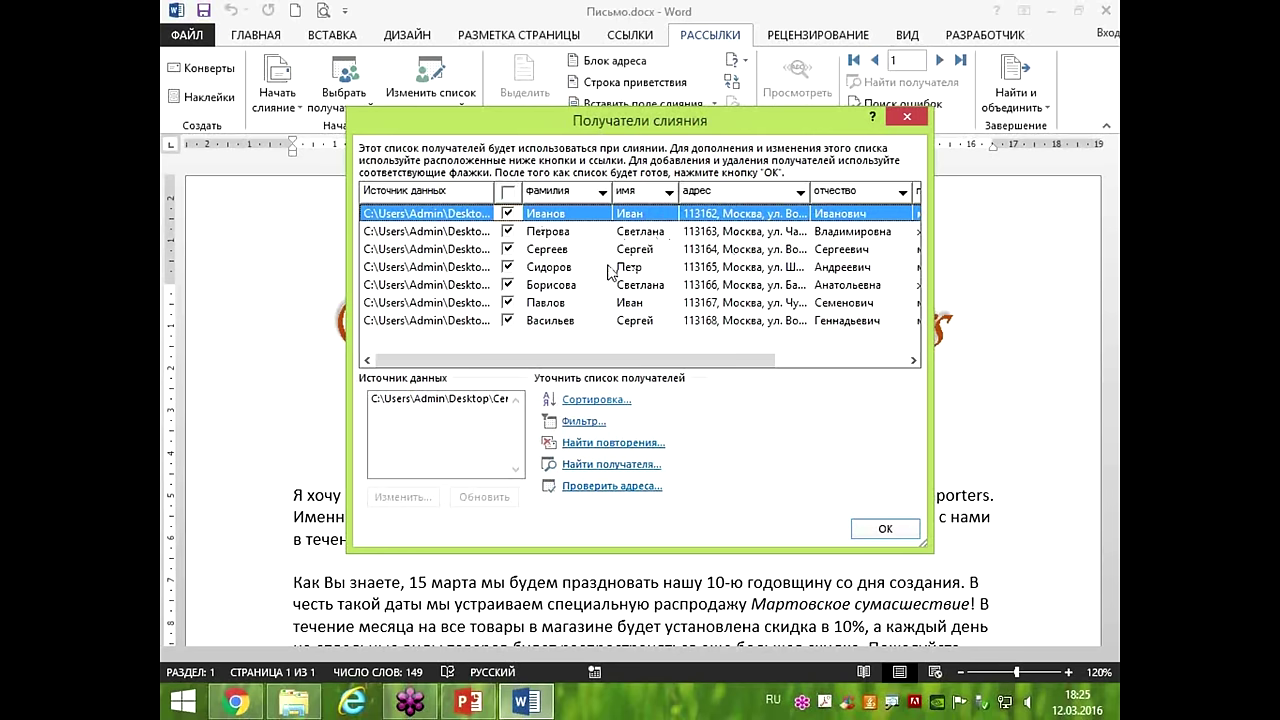
{"action": "left_click", "coordinate": [508, 285]}
{"action": "left_click", "coordinate": [507, 302]}
{"action": "left_click", "coordinate": [508, 320]}
{"action": "left_click", "coordinate": [508, 320]}
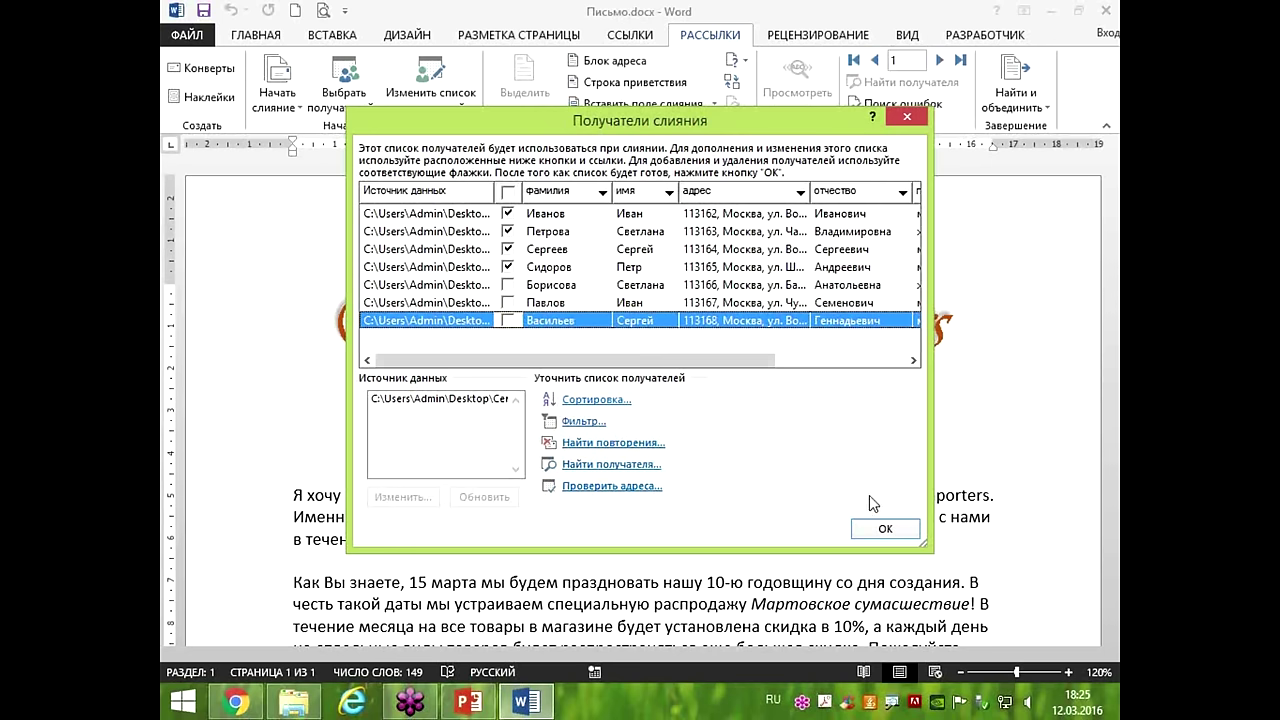
{"action": "left_click", "coordinate": [900, 530]}
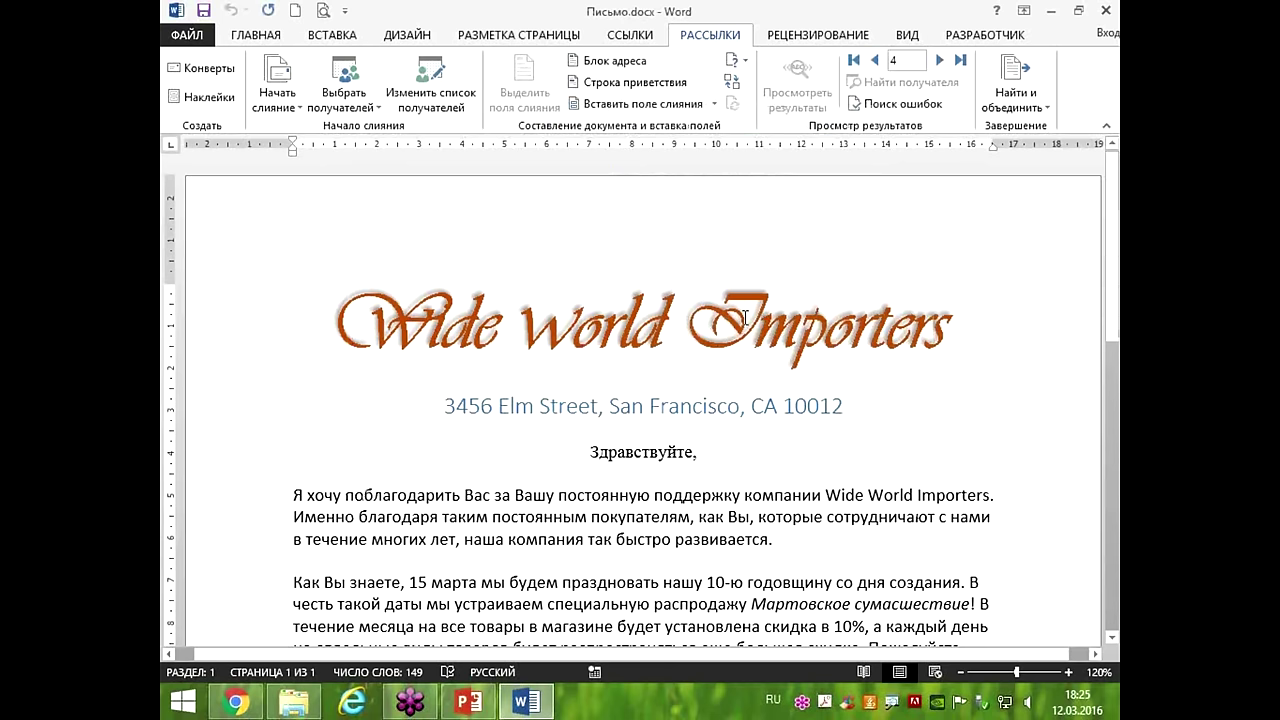
View the merge fields available for insertion into the letter without inserting any.
{"action": "left_click", "coordinate": [714, 104]}
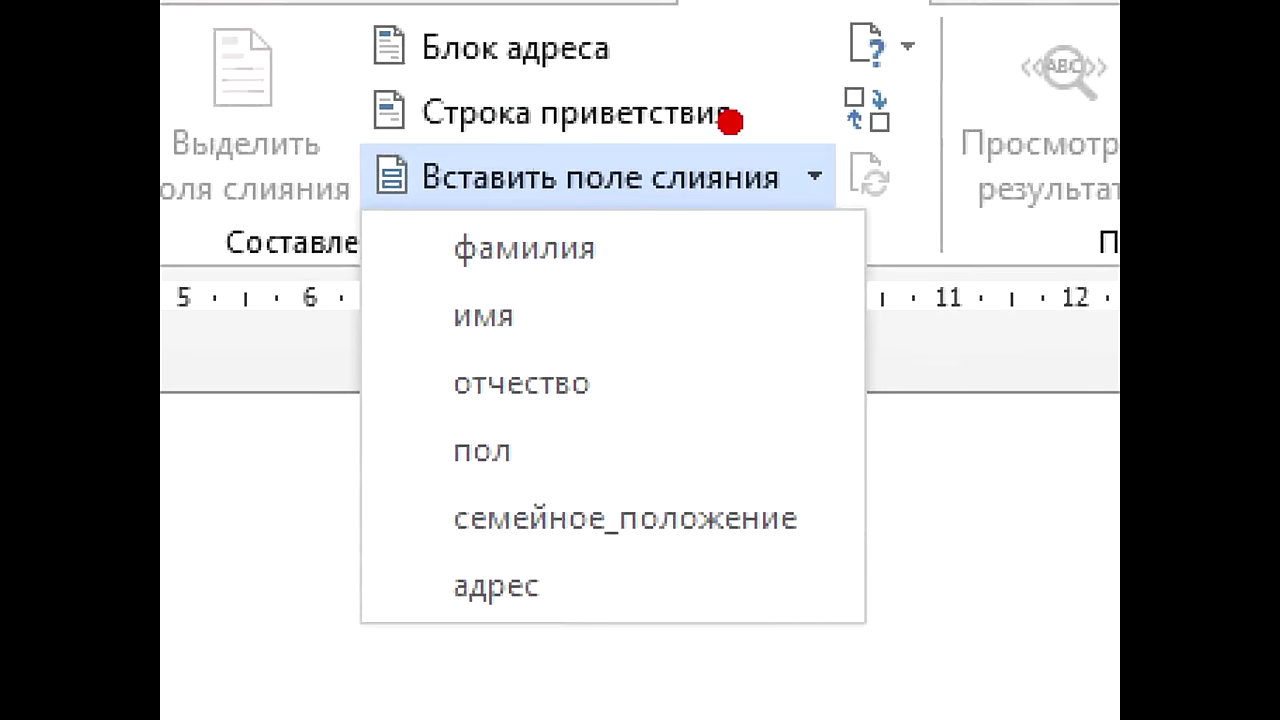
{"action": "mouse_move", "coordinate": [788, 78]}
{"action": "left_mouse_down"}
{"action": "mouse_move", "coordinate": [744, 158]}
{"action": "mouse_move", "coordinate": [704, 194]}
{"action": "left_mouse_up"}
{"action": "left_click_drag", "start_coordinate": [786, 227], "coordinate": [768, 230]}
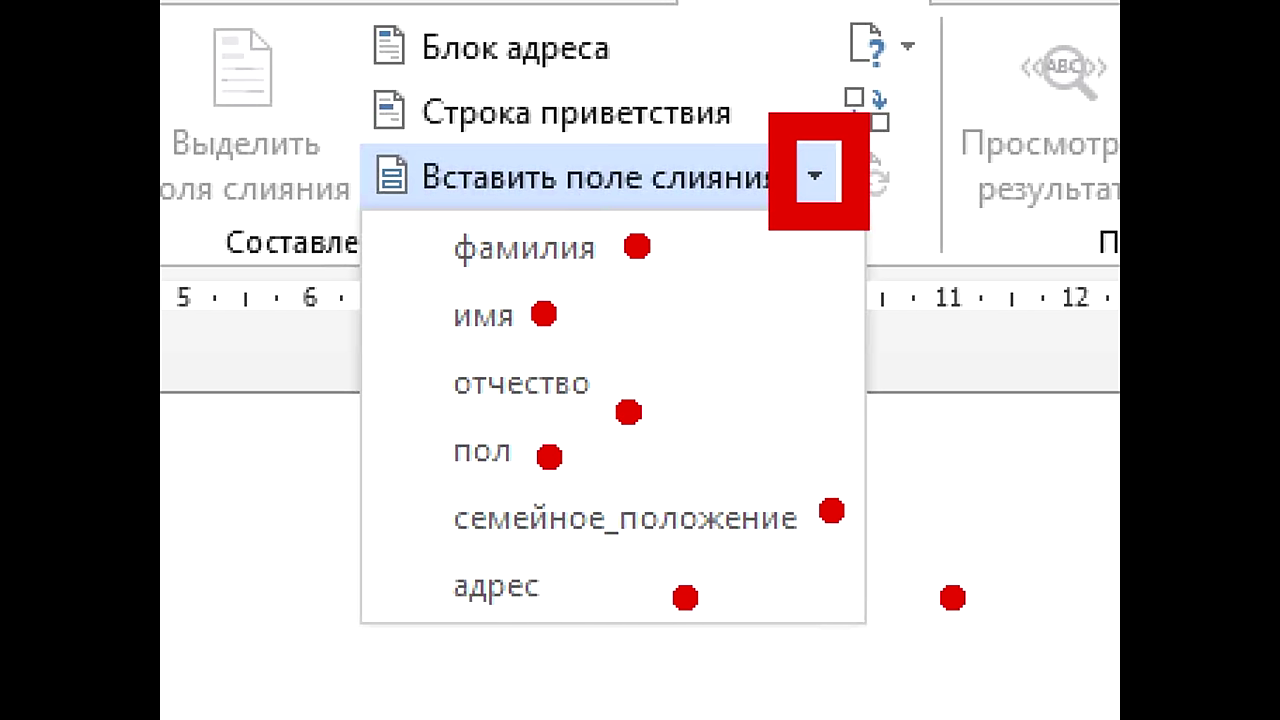
{"action": "key", "text": "Escape"}
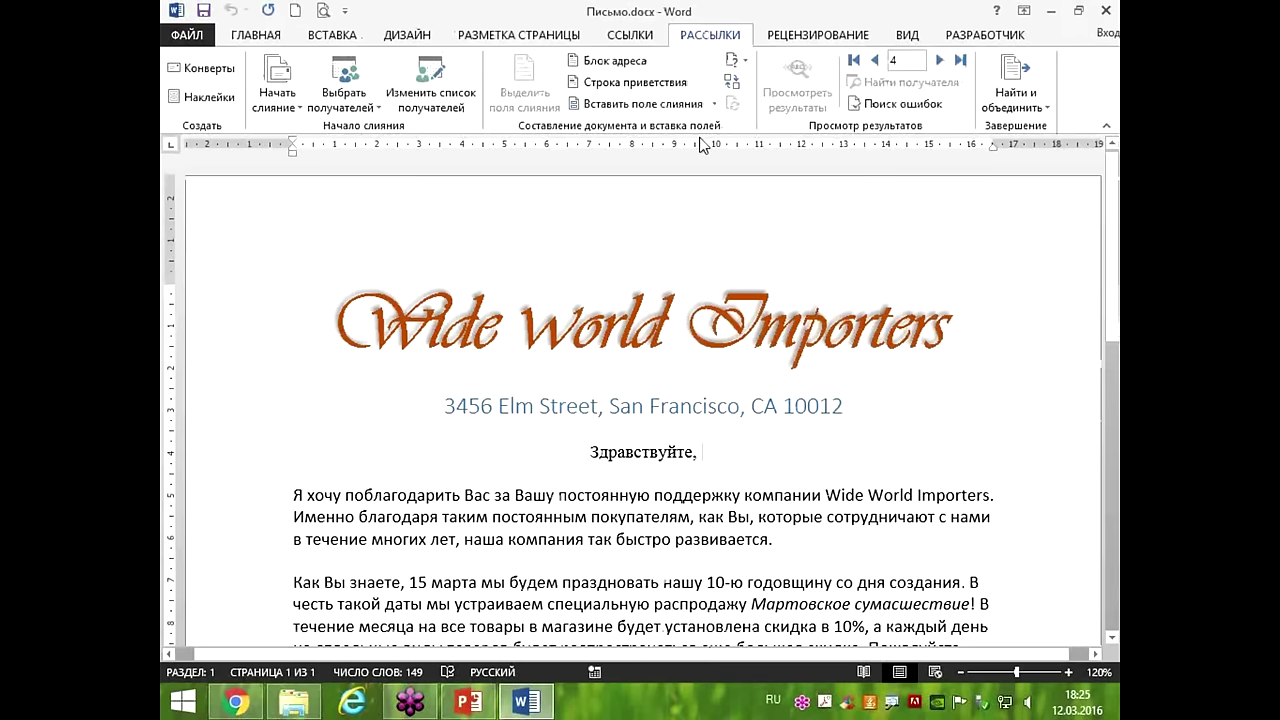
Insert the merge fields фамилия, имя and отчество into the greeting after «Здравствуйте,», separated by spaces and ending with an exclamation mark.
{"action": "left_click", "coordinate": [715, 105]}
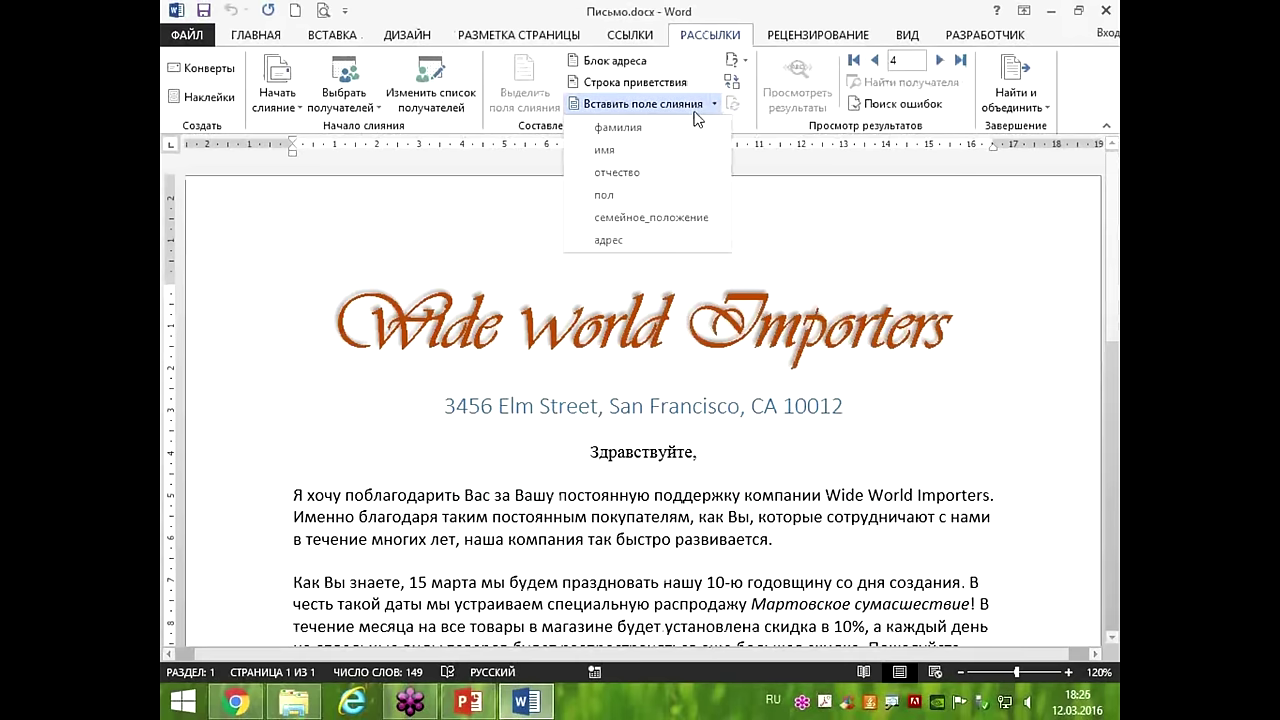
{"action": "left_click", "coordinate": [625, 130]}
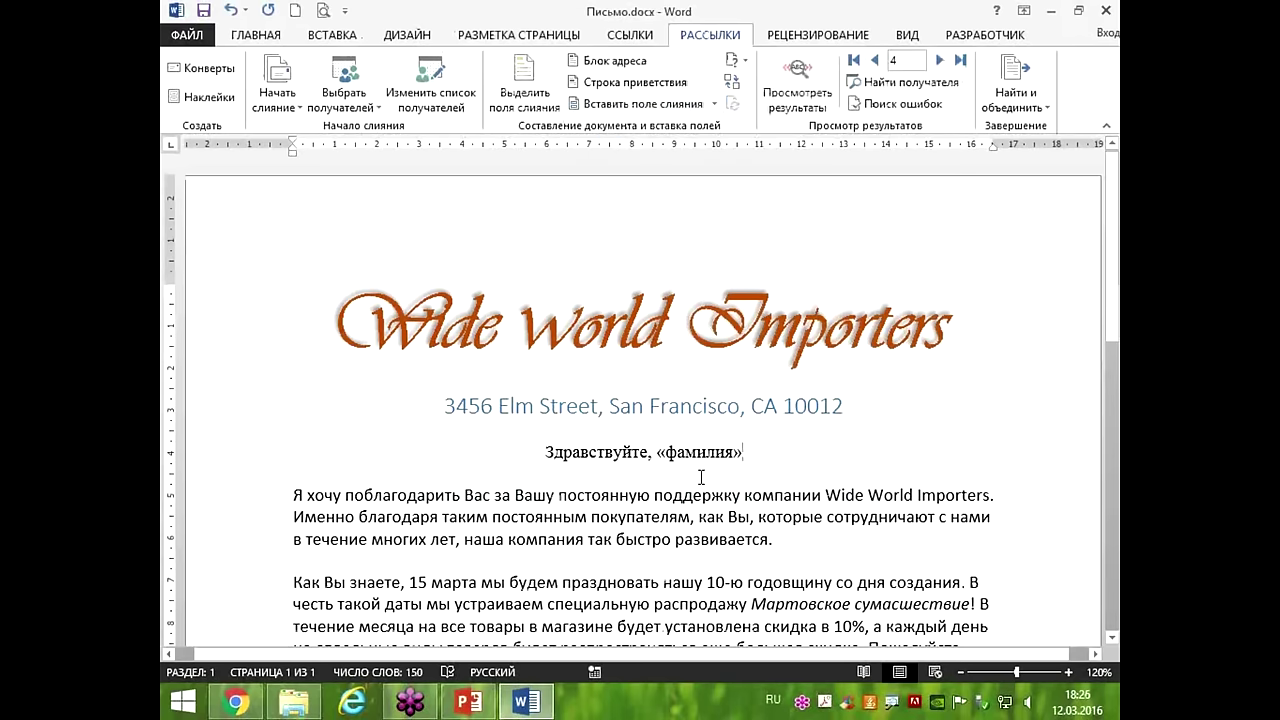
{"action": "left_click_drag", "start_coordinate": [657, 478], "coordinate": [779, 469]}
{"action": "left_click", "coordinate": [714, 104]}
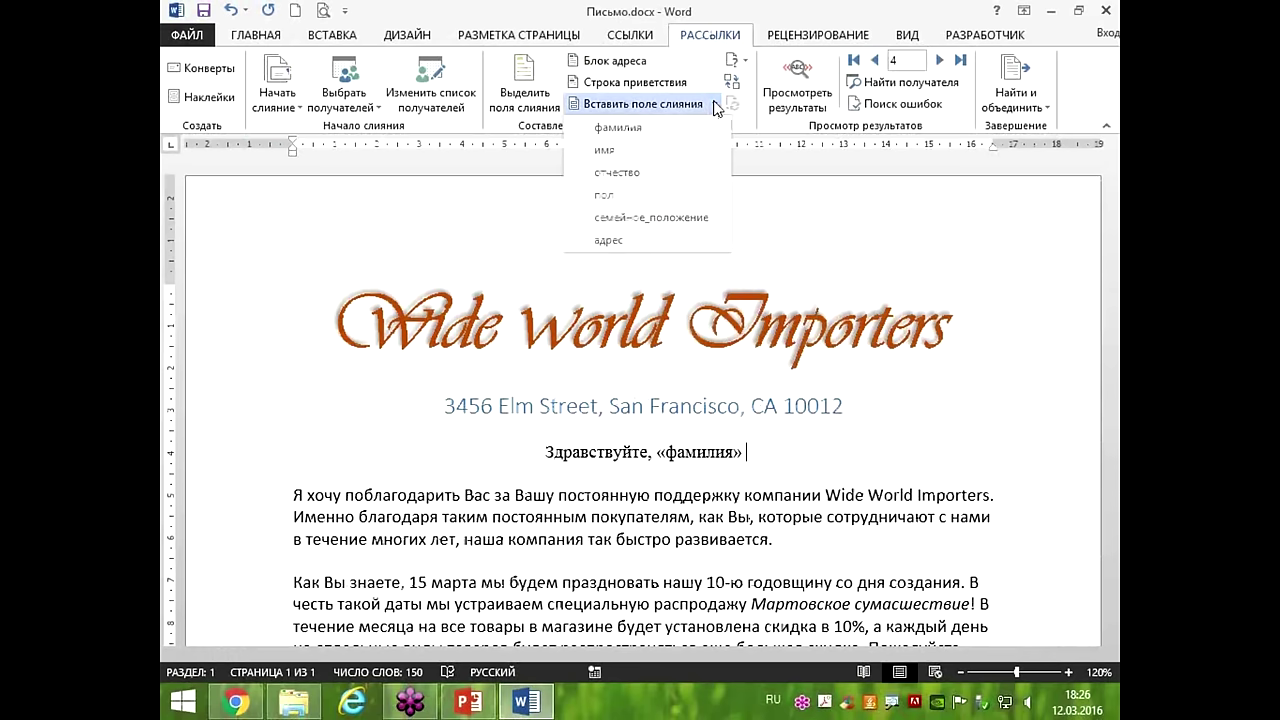
{"action": "left_click", "coordinate": [613, 160]}
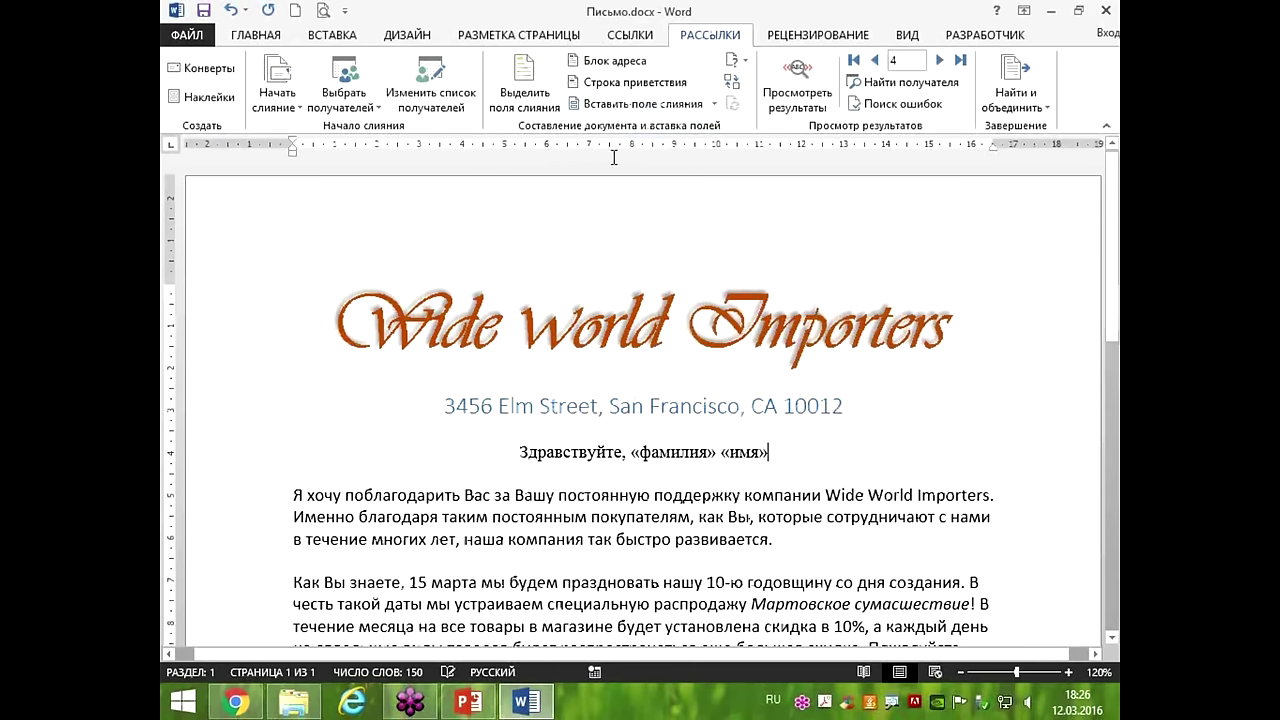
{"action": "left_click", "coordinate": [714, 104]}
{"action": "left_click", "coordinate": [613, 182]}
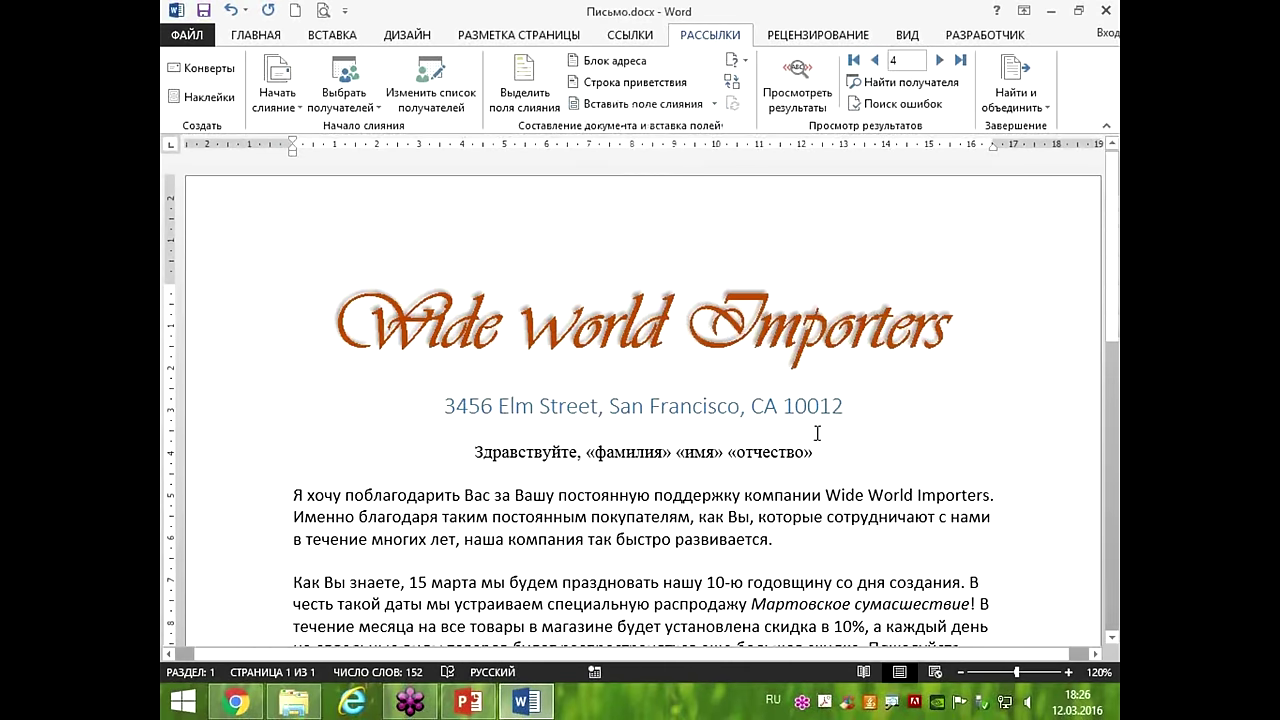
{"action": "type", "text": "!"}
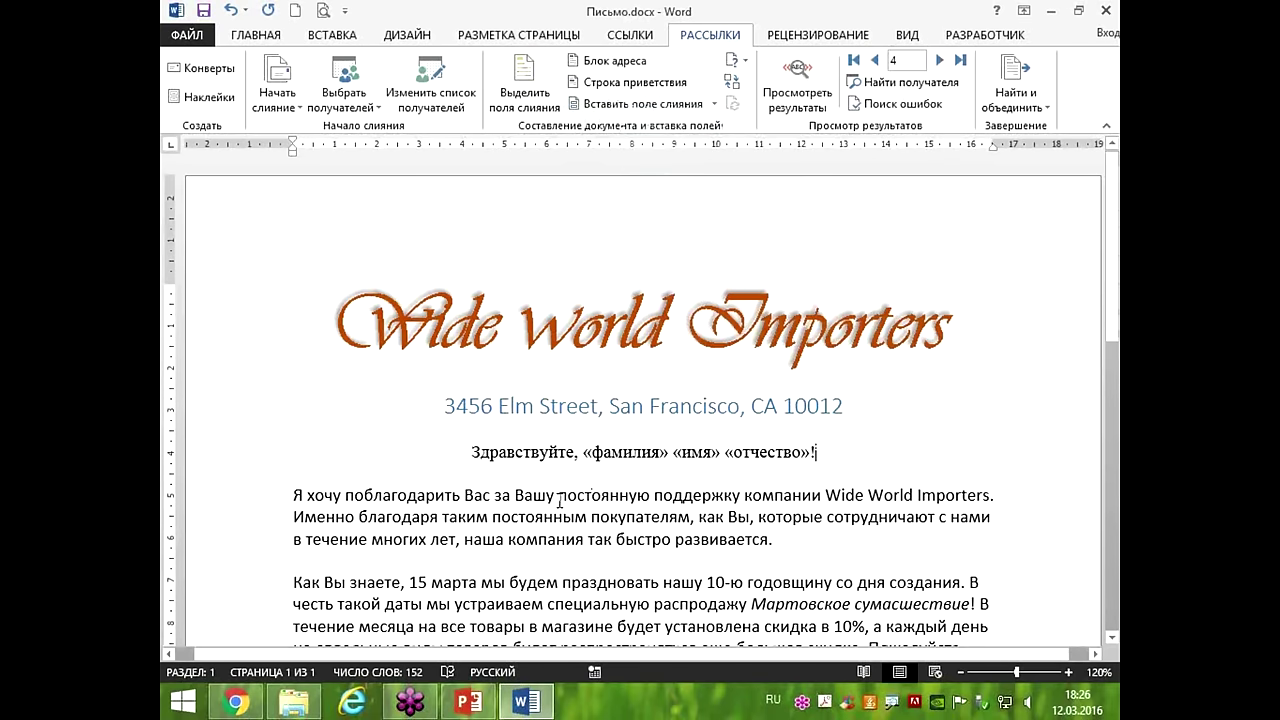
{"action": "scroll", "coordinate": [610, 512], "scroll_direction": "up", "scroll_amount": 2}
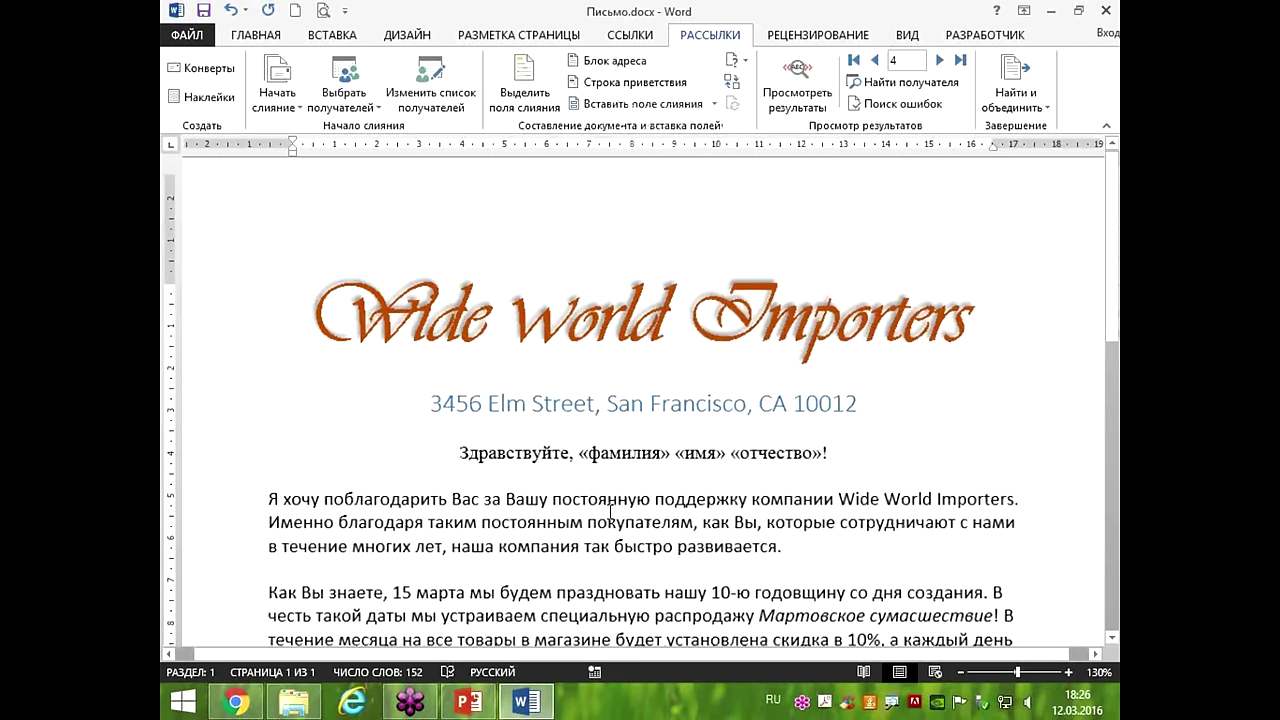
{"action": "scroll", "coordinate": [614, 516], "scroll_direction": "up", "scroll_amount": 3}
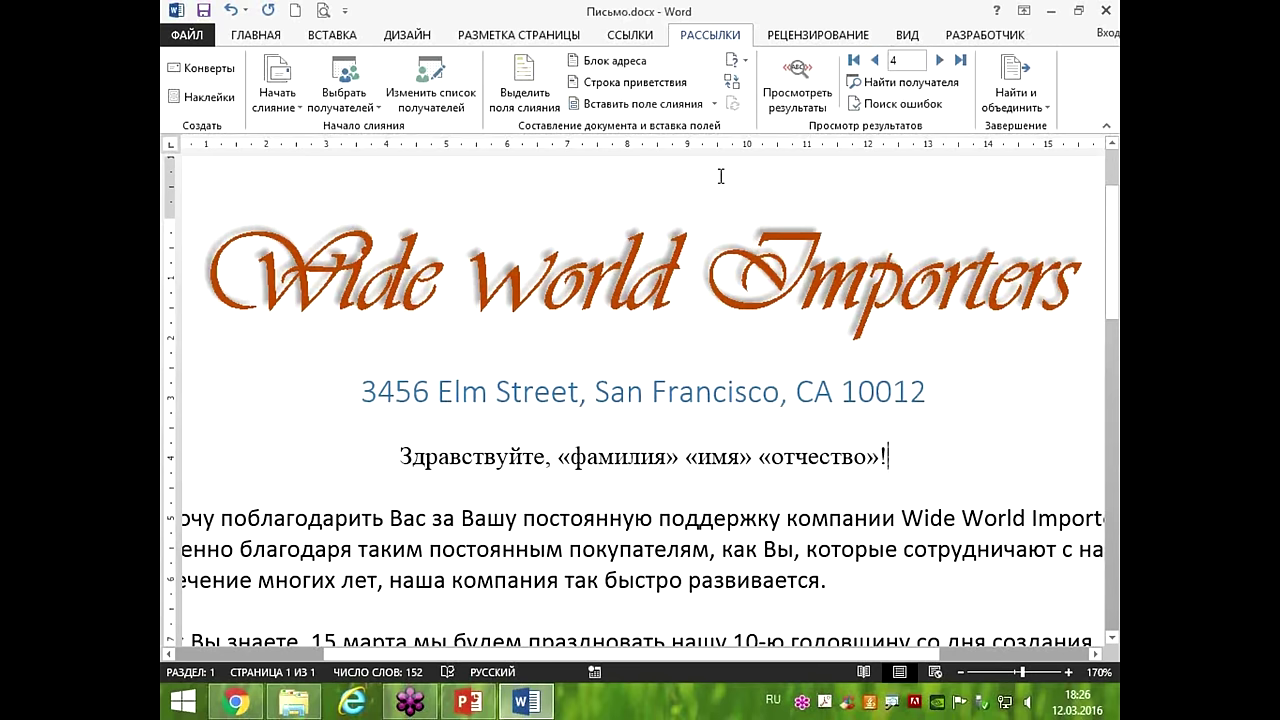
{"action": "left_click", "coordinate": [721, 105]}
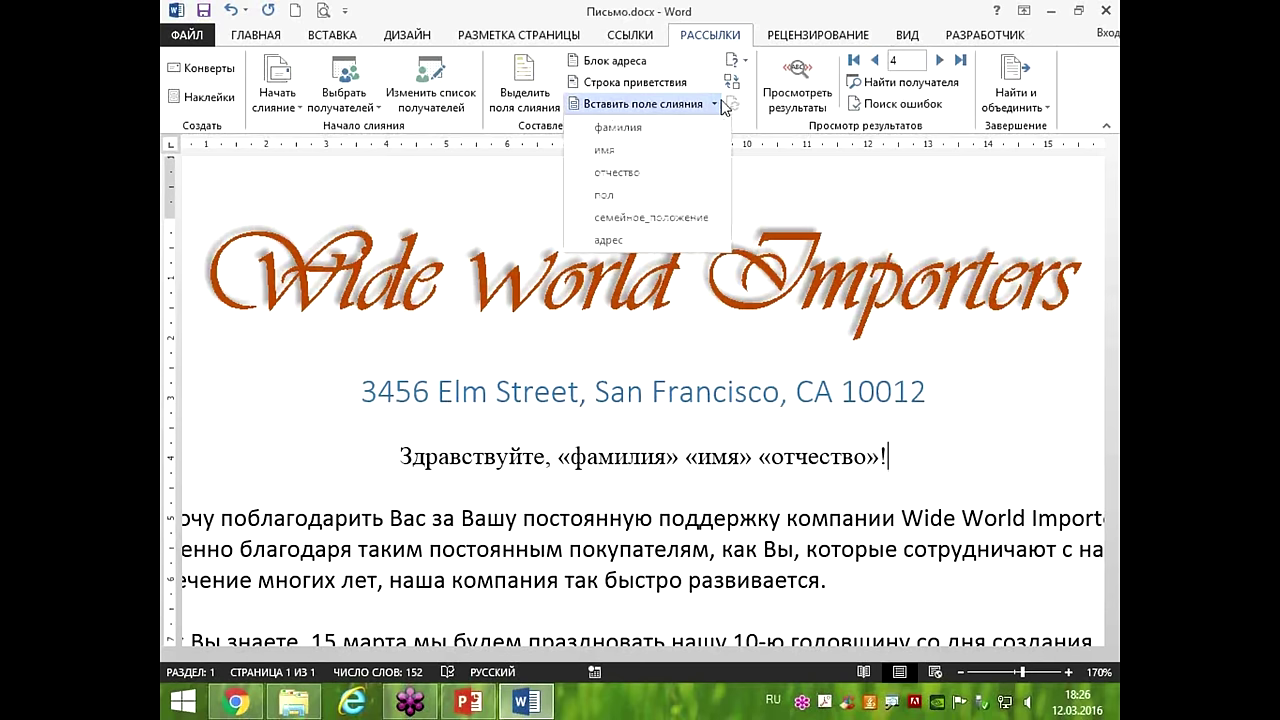
{"action": "left_click_drag", "start_coordinate": [543, 90], "coordinate": [785, 278]}
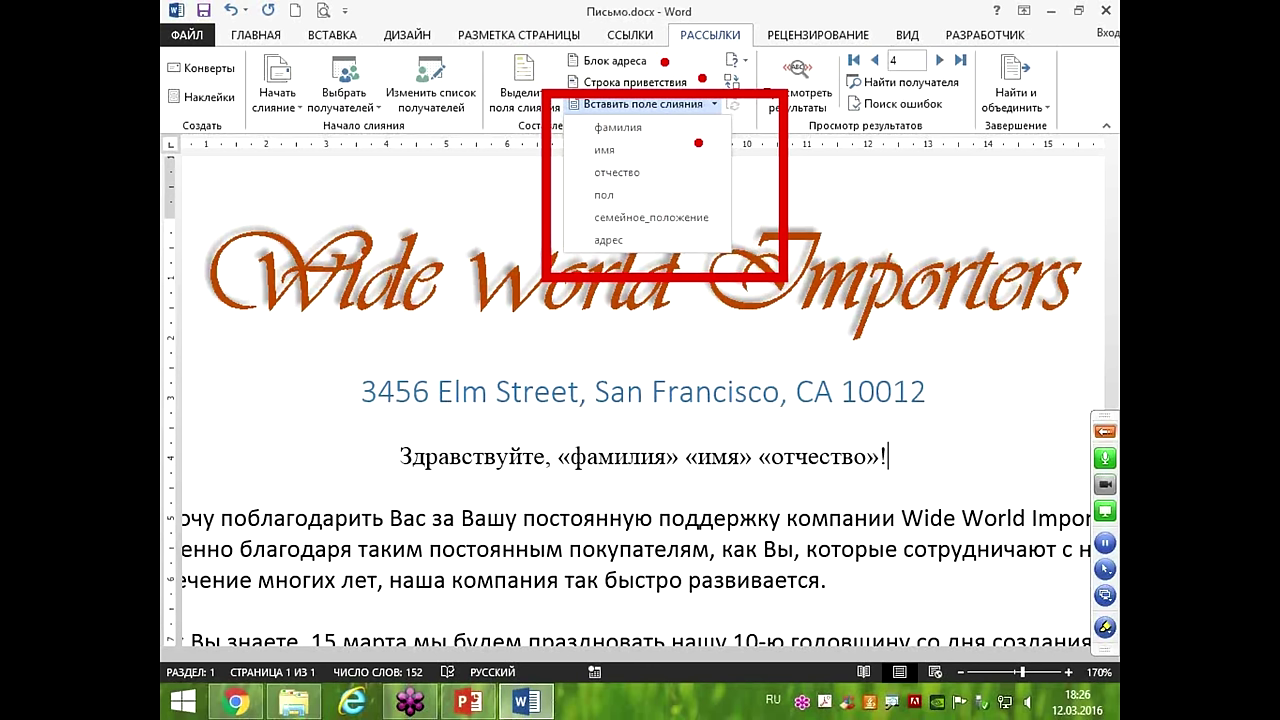
{"action": "left_click", "coordinate": [722, 105]}
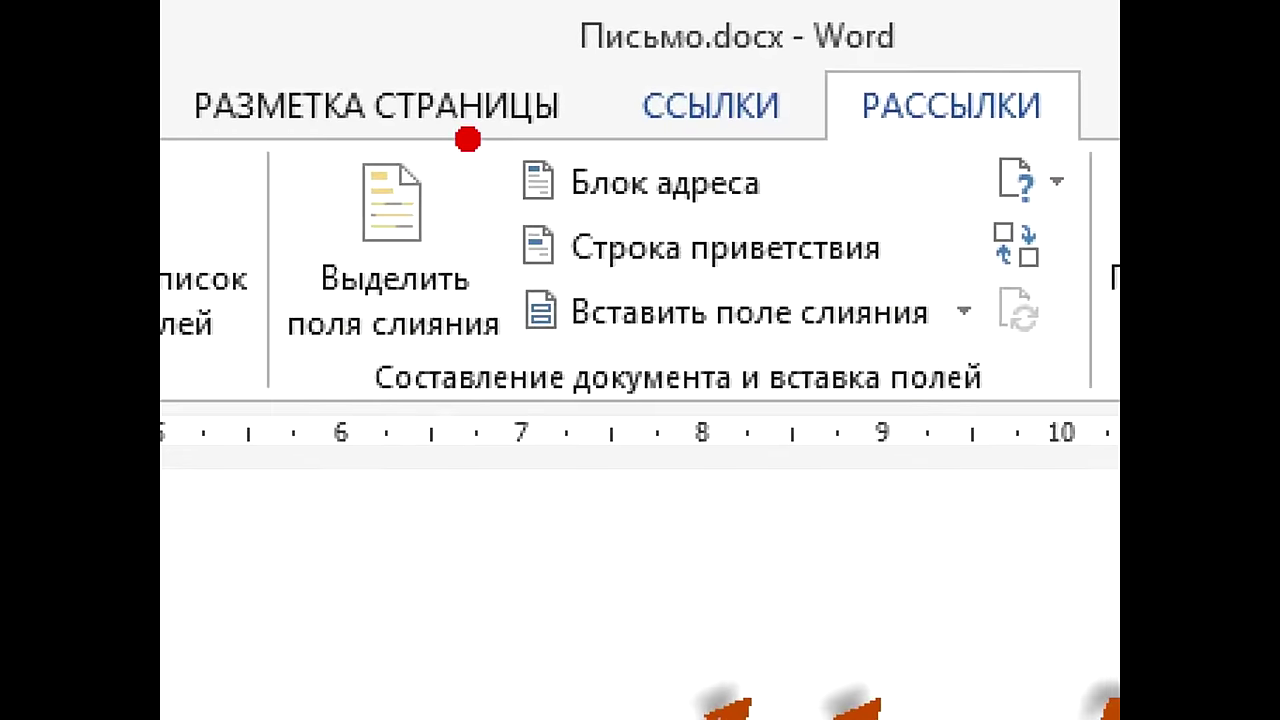
{"action": "left_click_drag", "start_coordinate": [254, 117], "coordinate": [1108, 432]}
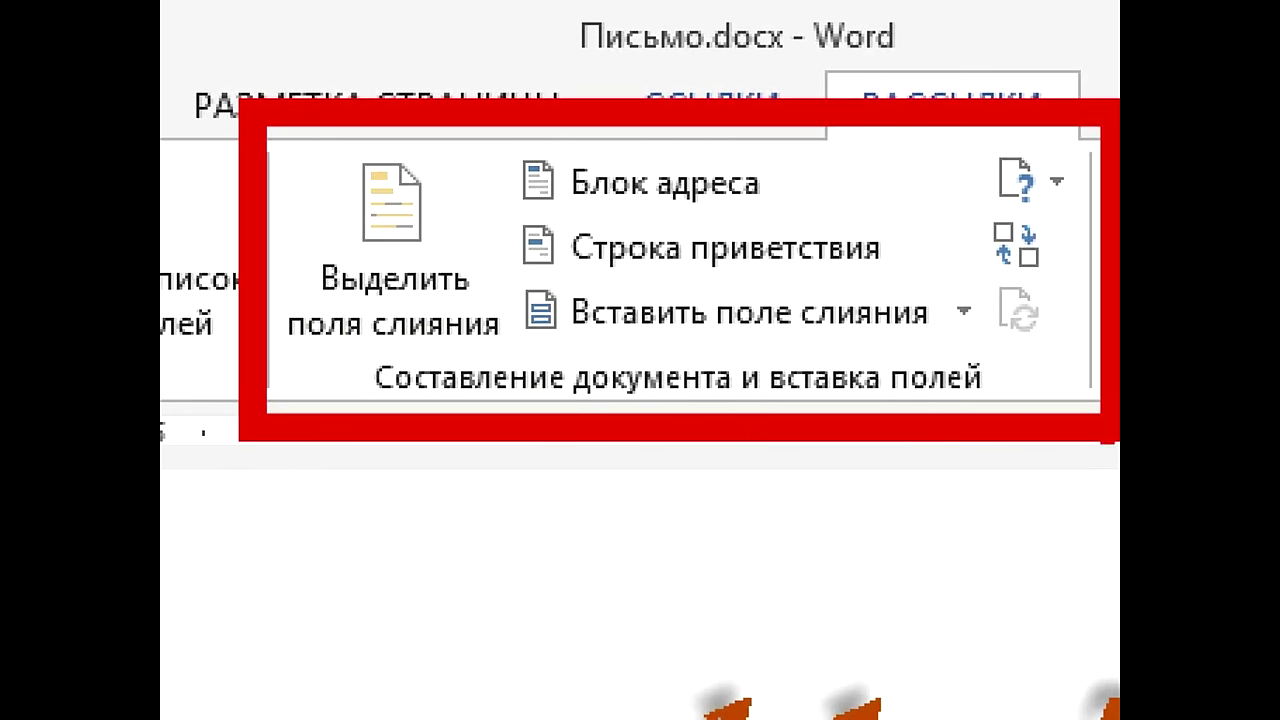
{"action": "left_click_drag", "start_coordinate": [524, 222], "coordinate": [840, 216]}
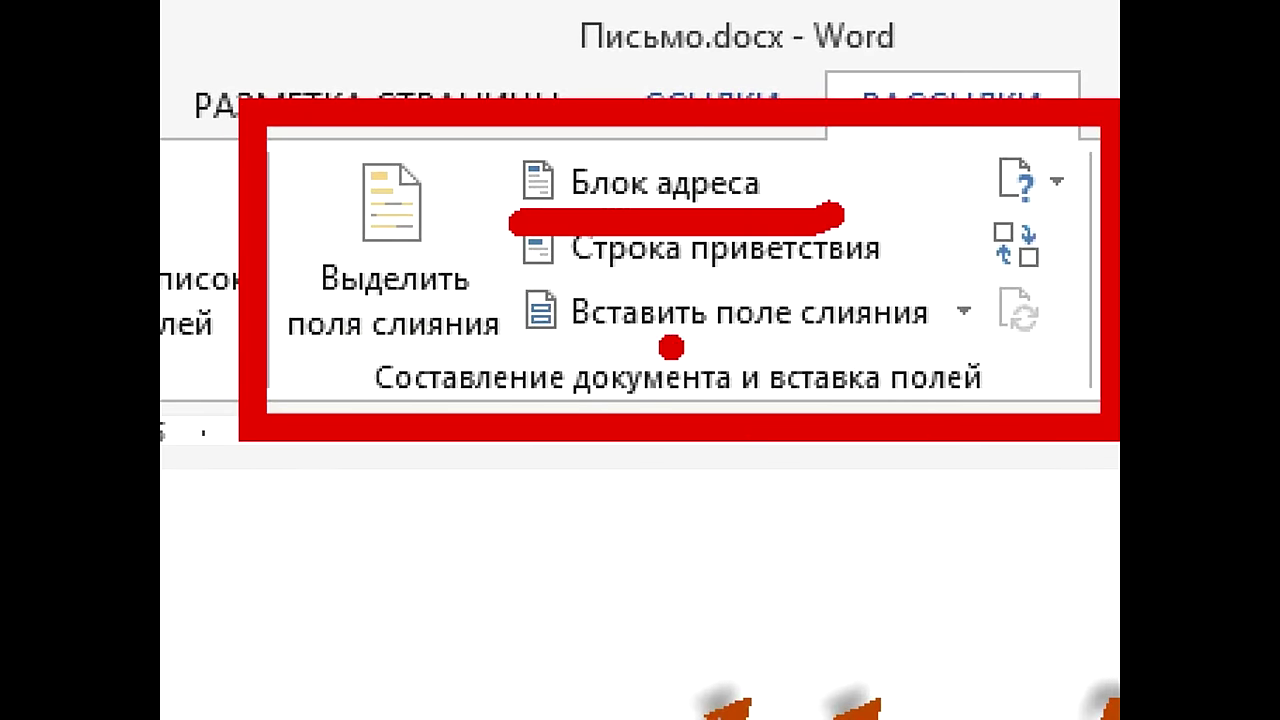
{"action": "left_click_drag", "start_coordinate": [535, 296], "coordinate": [928, 276]}
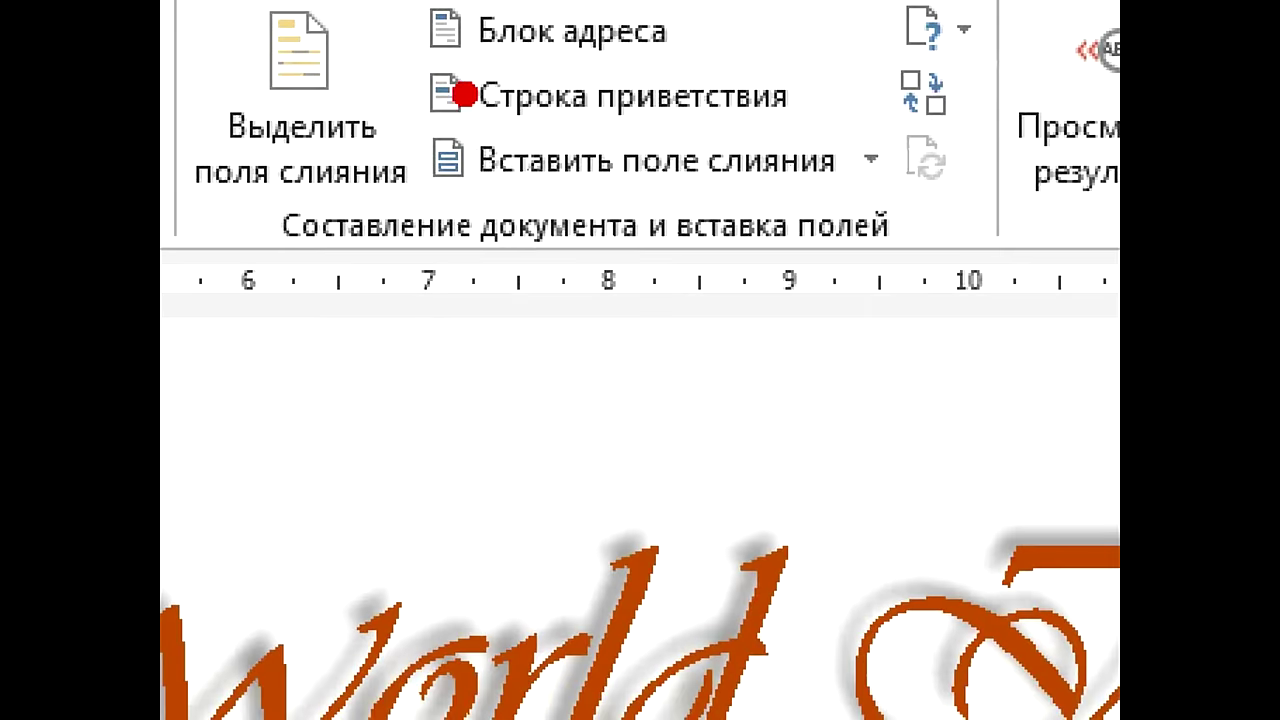
{"action": "mouse_move", "coordinate": [377, 97]}
{"action": "left_mouse_down"}
{"action": "mouse_move", "coordinate": [423, 120]}
{"action": "mouse_move", "coordinate": [965, 202]}
{"action": "left_mouse_up"}
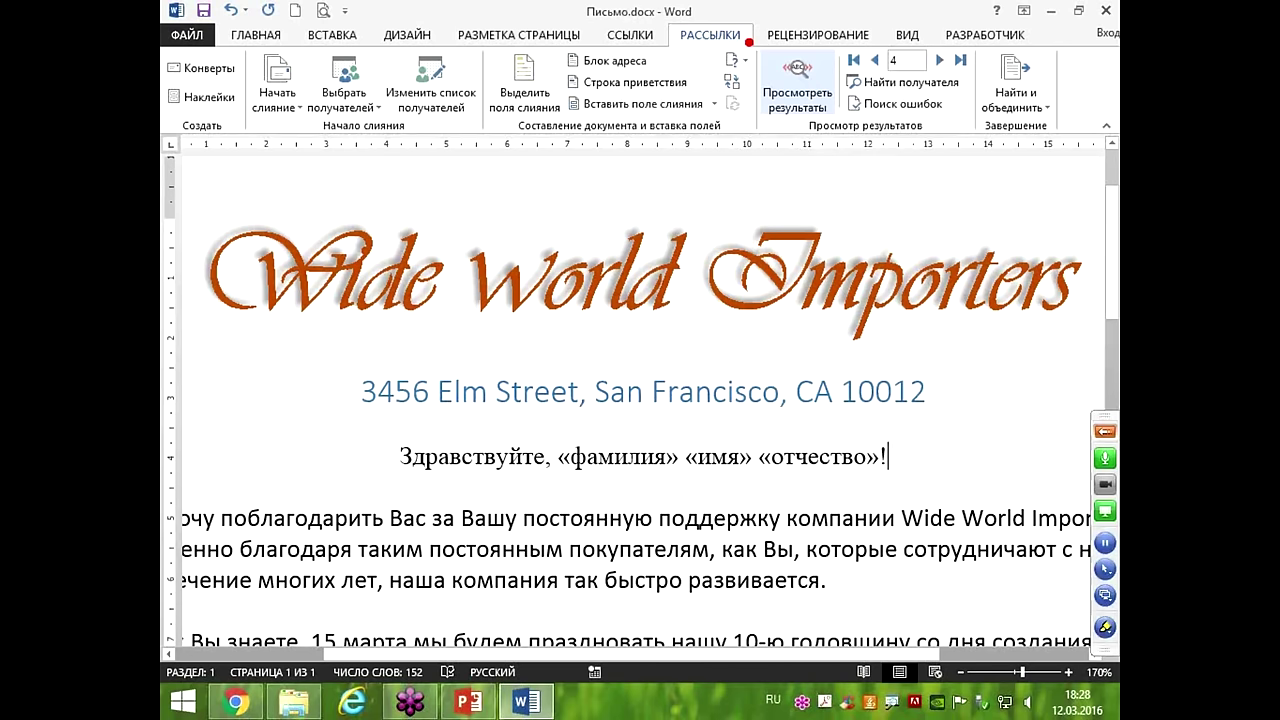
{"action": "left_click_drag", "start_coordinate": [746, 39], "coordinate": [848, 134]}
{"action": "mouse_move", "coordinate": [788, 90]}
{"action": "left_mouse_down"}
{"action": "mouse_move", "coordinate": [818, 67]}
{"action": "mouse_move", "coordinate": [811, 124]}
{"action": "left_mouse_up"}
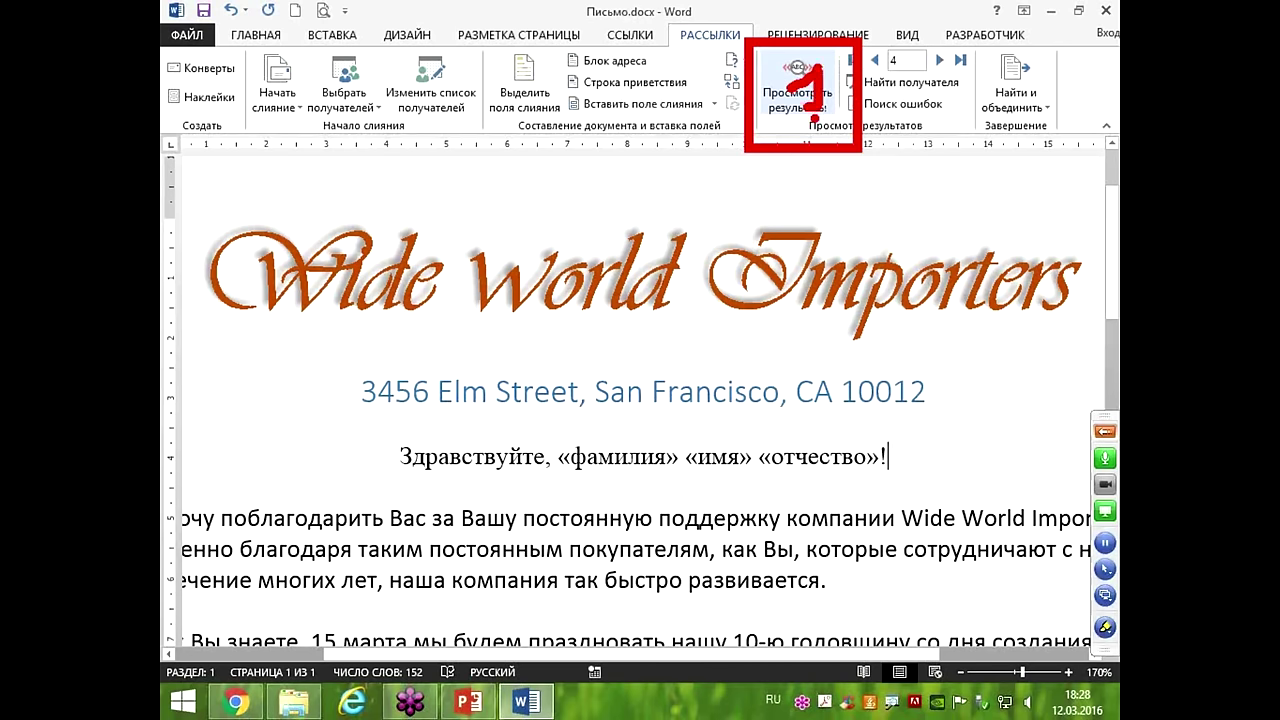
Preview the merge results in the letter and go back to the first recipient's record.
{"action": "left_click", "coordinate": [812, 88]}
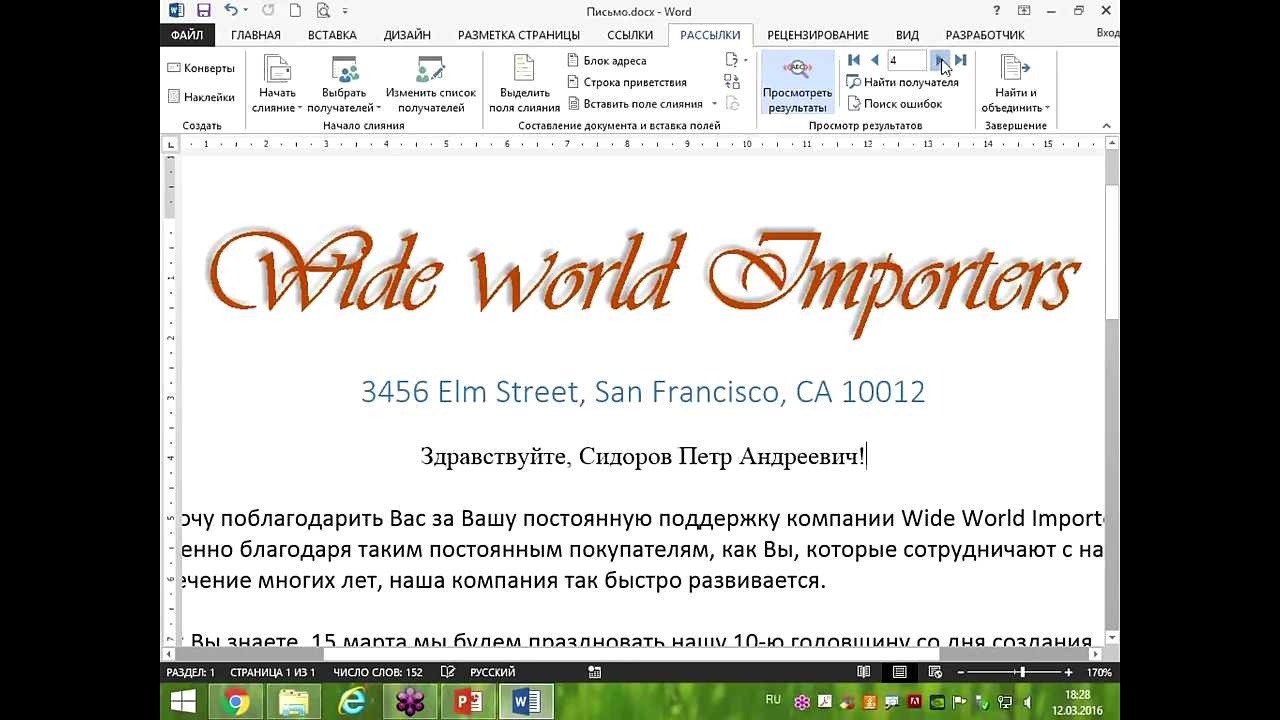
{"action": "left_click", "coordinate": [875, 62]}
{"action": "left_click", "coordinate": [875, 62]}
{"action": "left_click", "coordinate": [875, 62]}
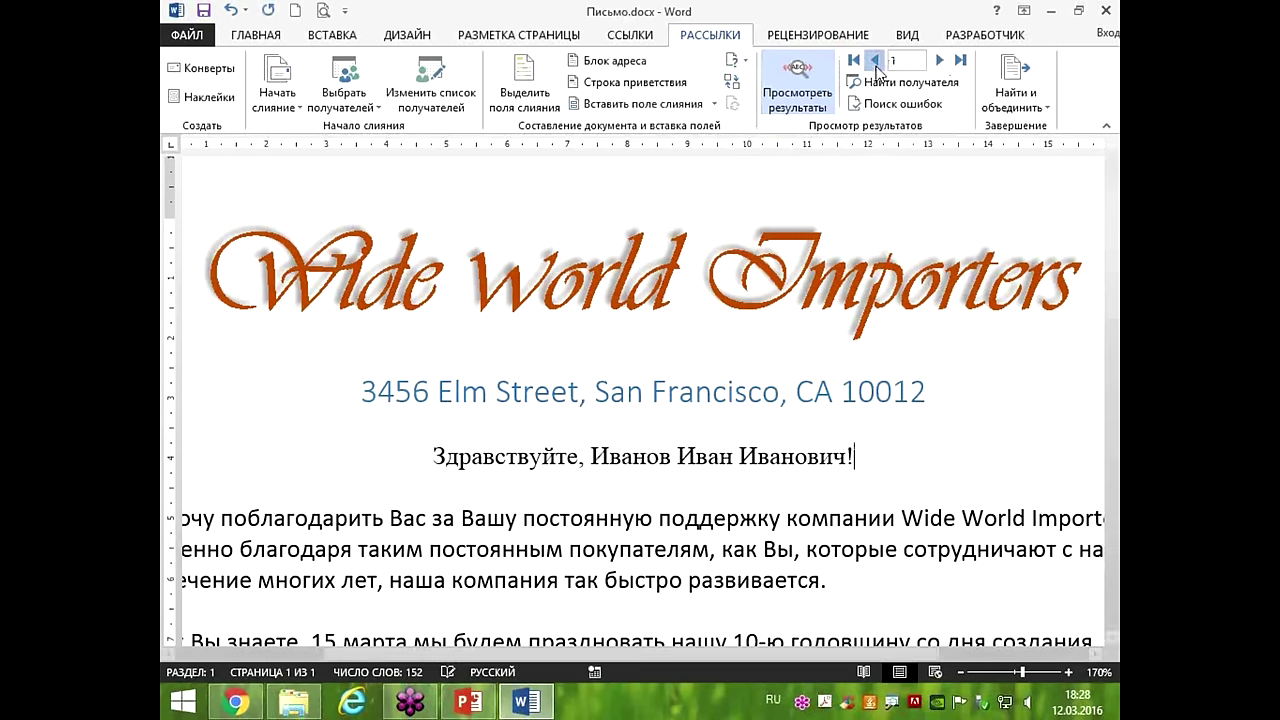
Browse the previewed letters forward to record 4, back to record 1, and forward to record 4 again.
{"action": "left_click", "coordinate": [939, 61]}
{"action": "left_click", "coordinate": [939, 61]}
{"action": "left_click", "coordinate": [939, 61]}
{"action": "left_click", "coordinate": [875, 62]}
{"action": "left_click", "coordinate": [875, 62]}
{"action": "left_click", "coordinate": [875, 62]}
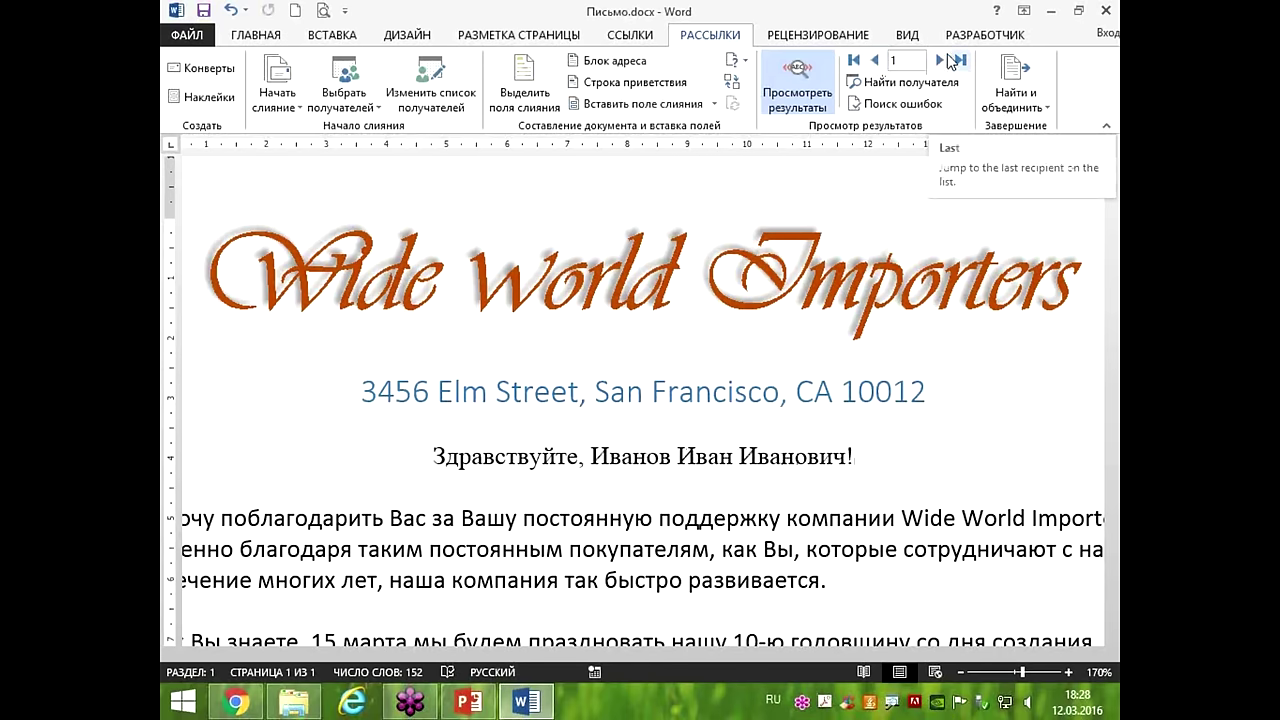
{"action": "left_click", "coordinate": [939, 61]}
{"action": "left_click", "coordinate": [939, 61]}
{"action": "left_click", "coordinate": [939, 61]}
{"action": "left_click", "coordinate": [939, 61]}
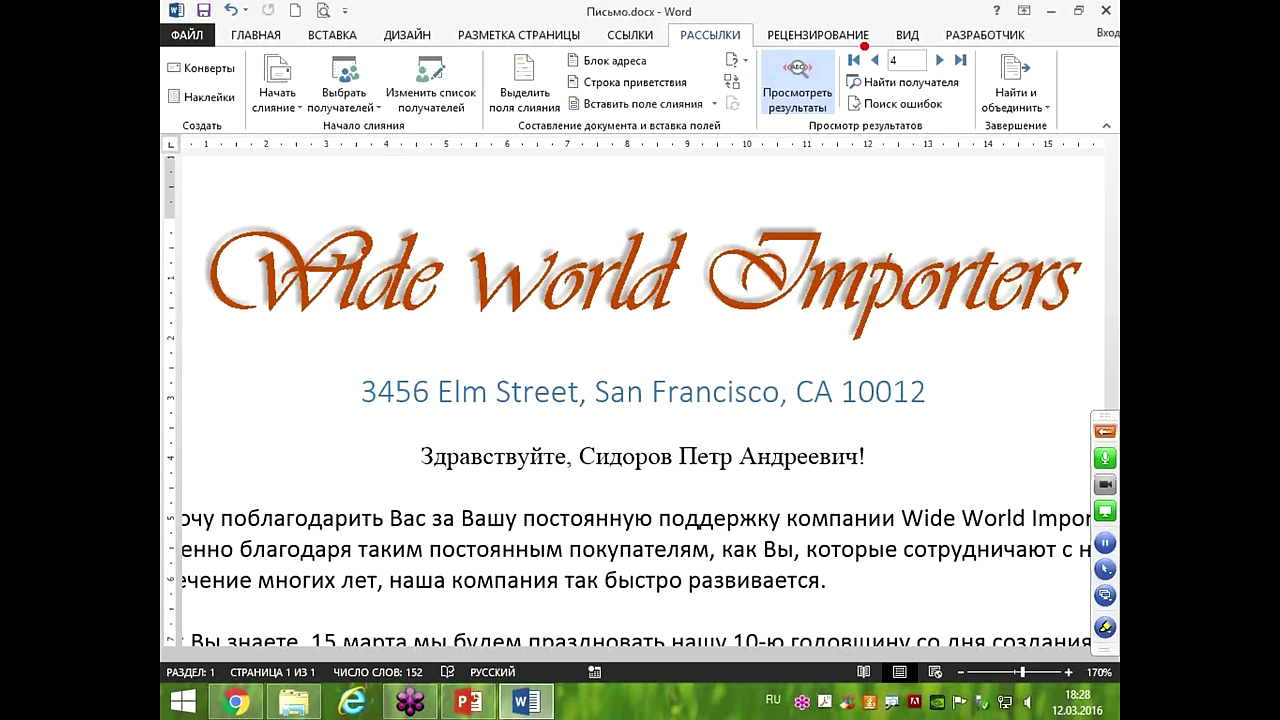
Turn the preview of merge results off and back on.
{"action": "left_click_drag", "start_coordinate": [836, 41], "coordinate": [988, 71]}
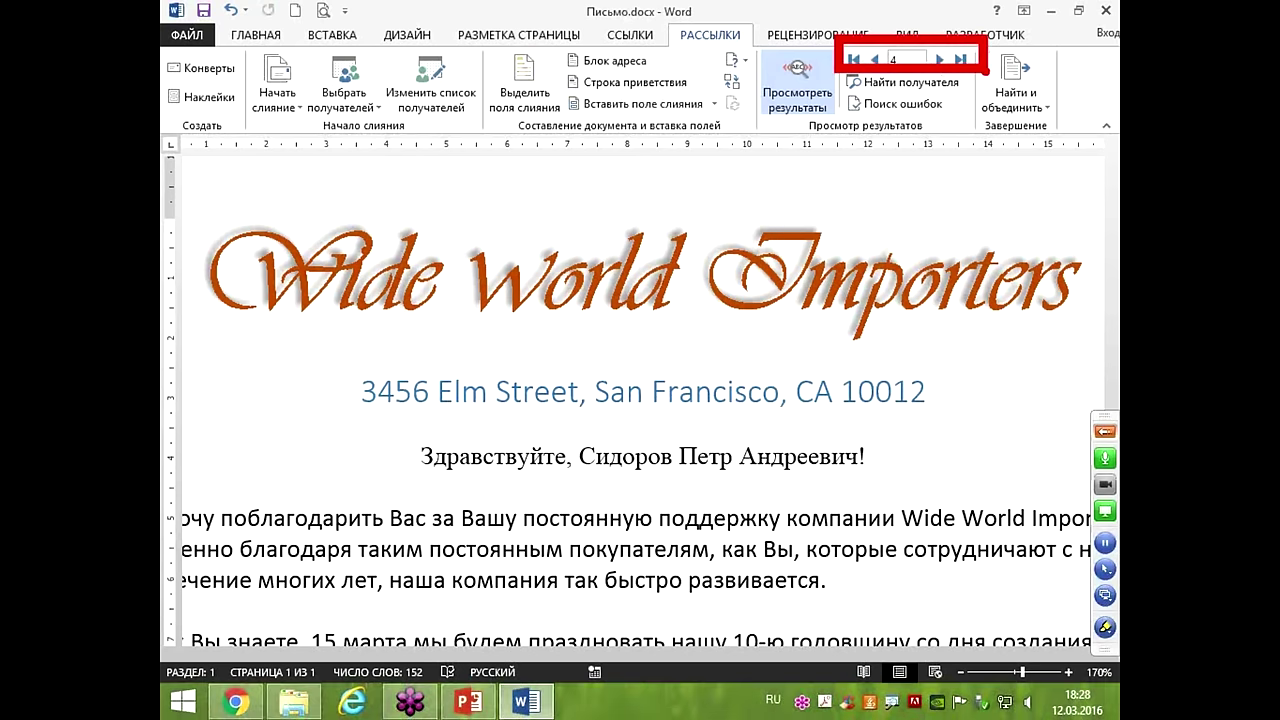
{"action": "key", "text": "Escape"}
{"action": "left_click", "coordinate": [800, 97]}
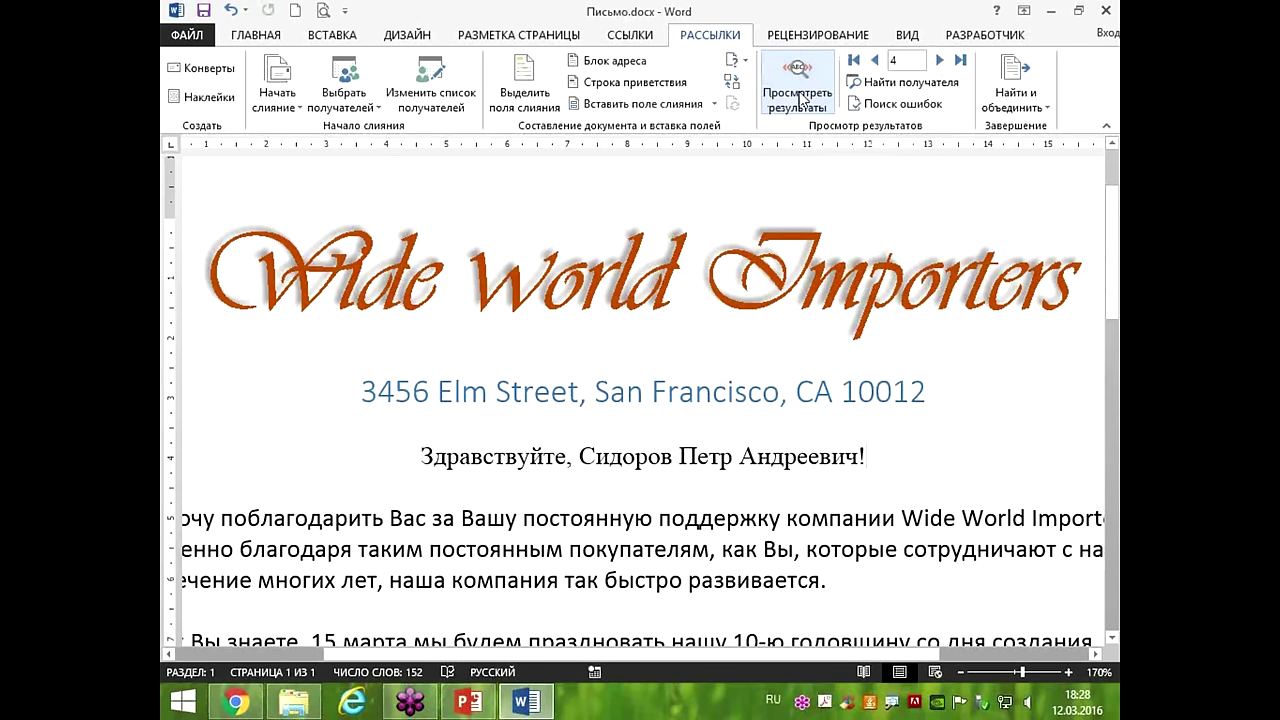
{"action": "left_click", "coordinate": [800, 98]}
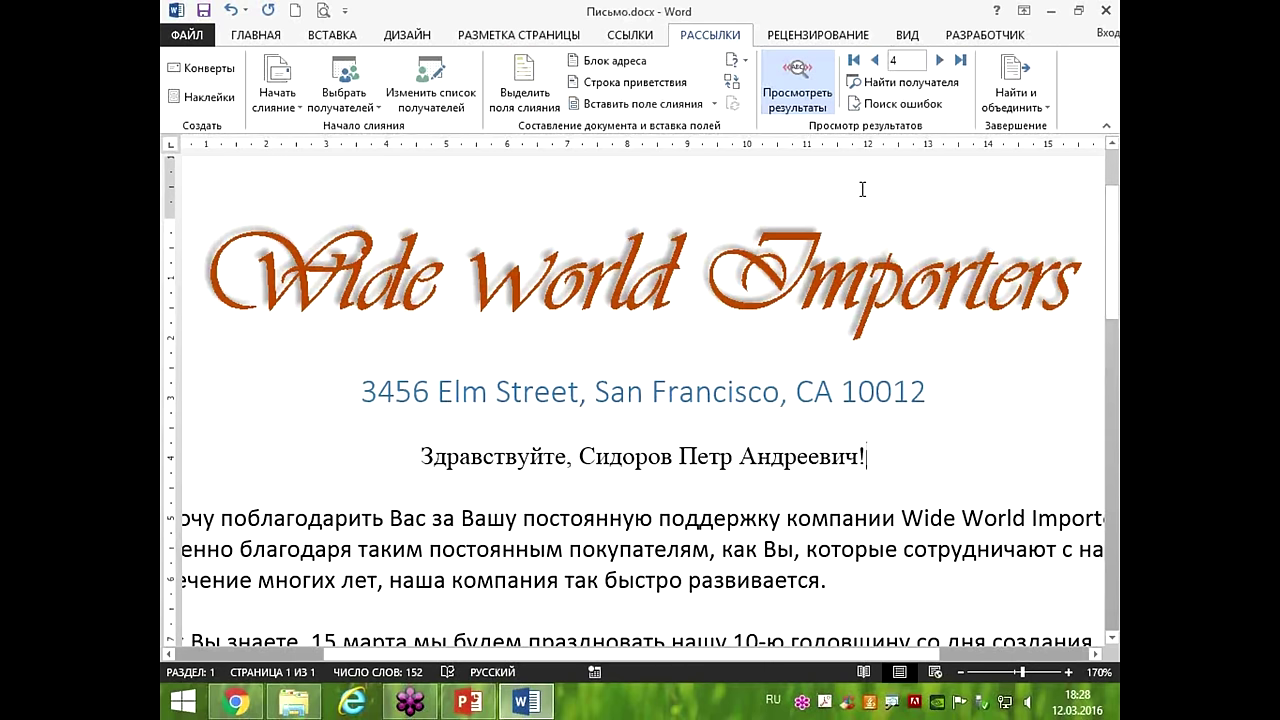
Complete the merge into a new document of individual letters, combining all records (все).
{"action": "left_click", "coordinate": [1030, 88]}
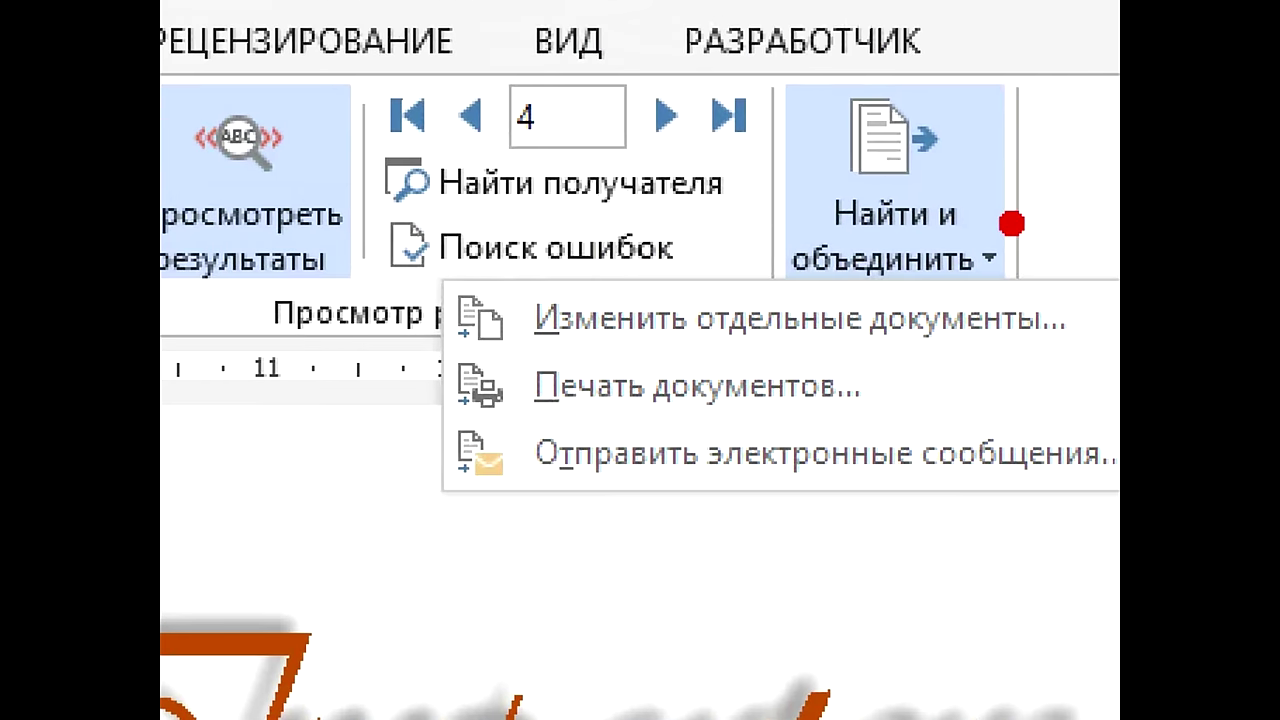
{"action": "left_click_drag", "start_coordinate": [862, 380], "coordinate": [1082, 372]}
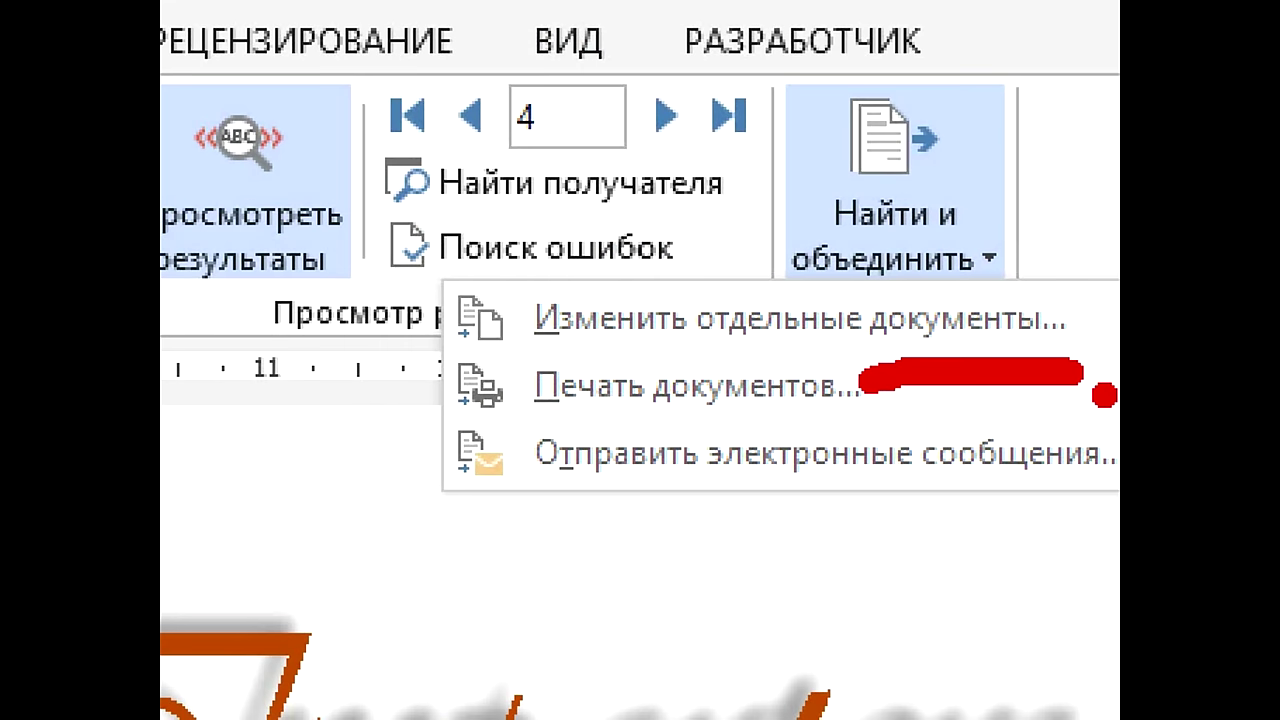
{"action": "left_click_drag", "start_coordinate": [450, 531], "coordinate": [1118, 531]}
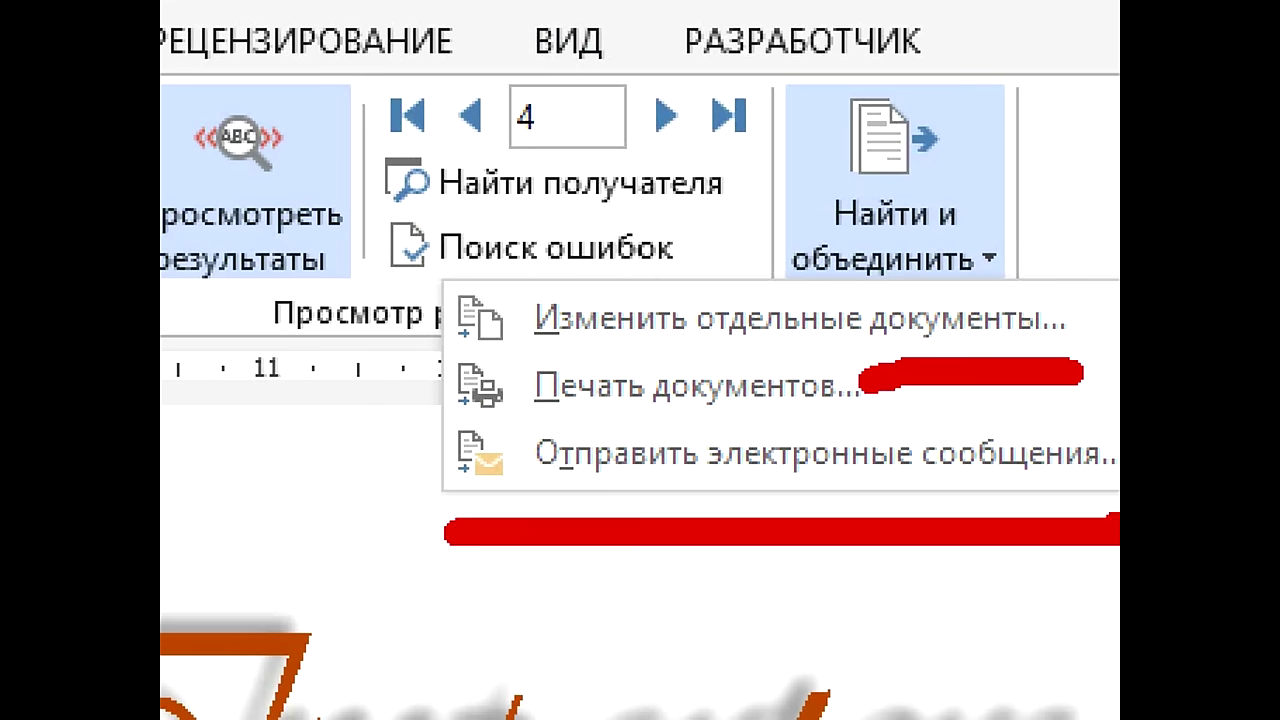
{"action": "left_click_drag", "start_coordinate": [1112, 686], "coordinate": [1114, 685]}
{"action": "mouse_move", "coordinate": [453, 347]}
{"action": "left_mouse_down"}
{"action": "mouse_move", "coordinate": [930, 385]}
{"action": "mouse_move", "coordinate": [1110, 330]}
{"action": "mouse_move", "coordinate": [260, 240]}
{"action": "mouse_move", "coordinate": [470, 345]}
{"action": "left_mouse_up"}
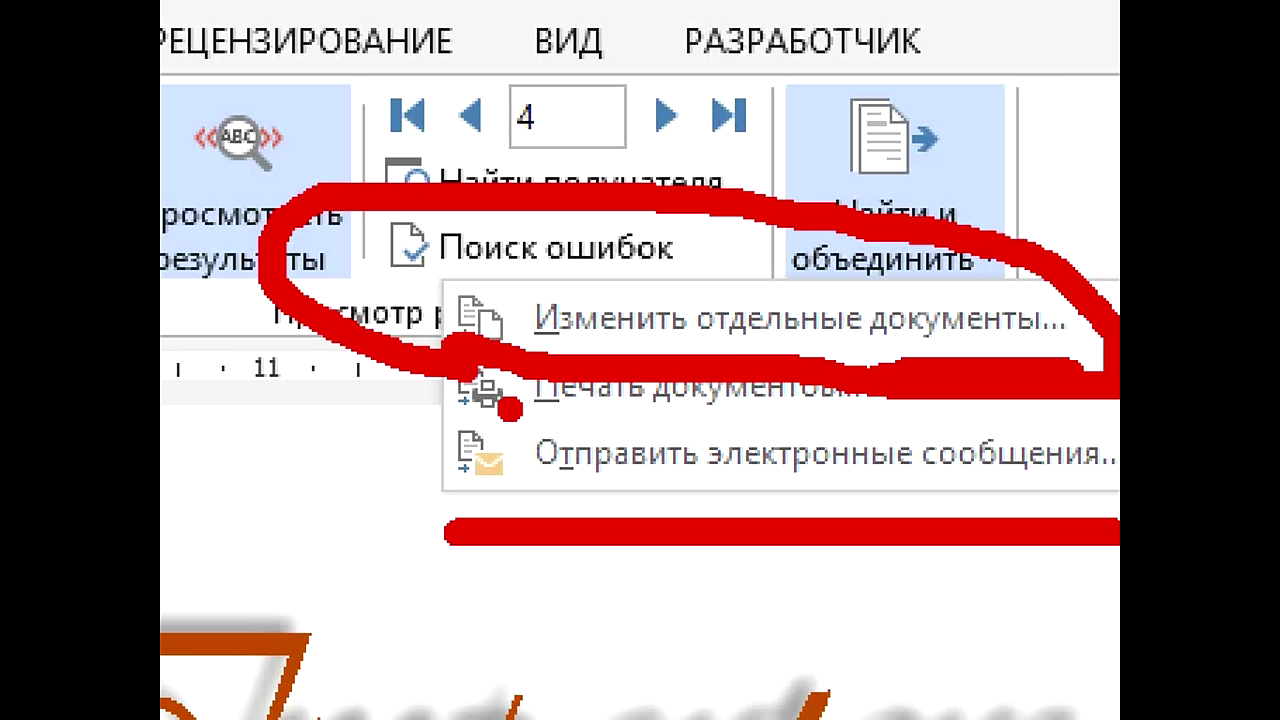
{"action": "key", "text": "Escape"}
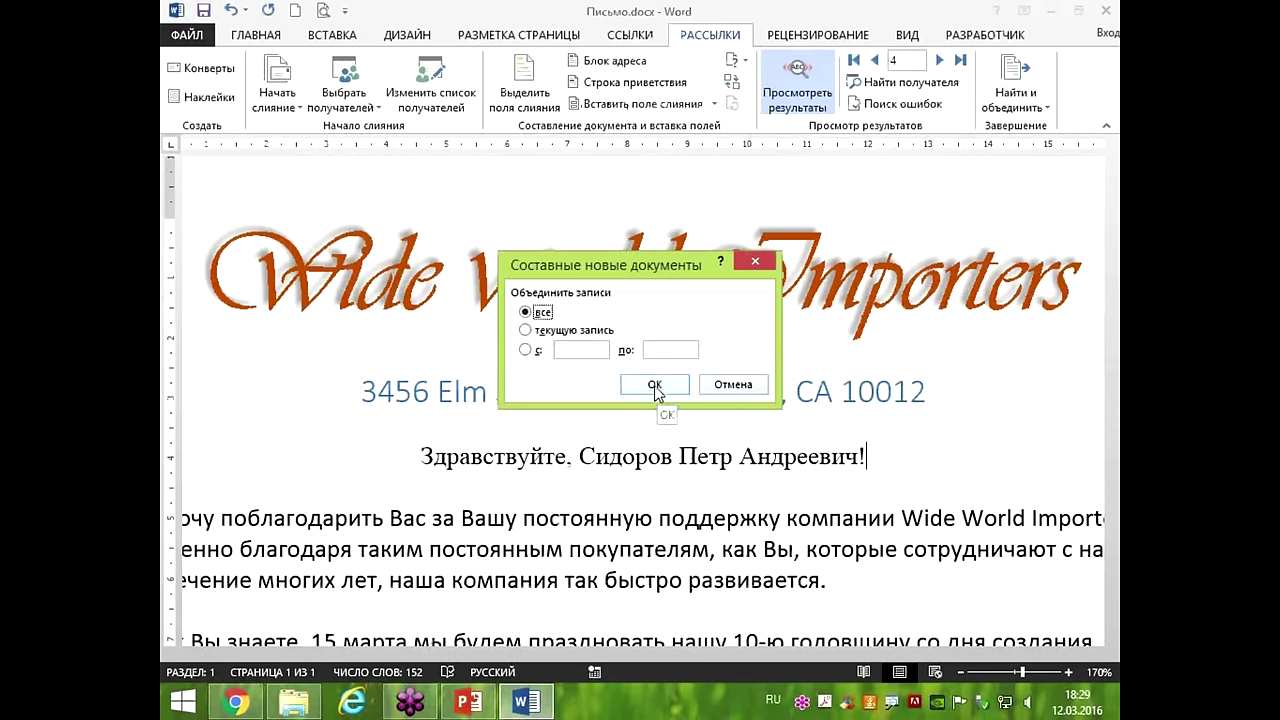
{"action": "left_click", "coordinate": [655, 386]}
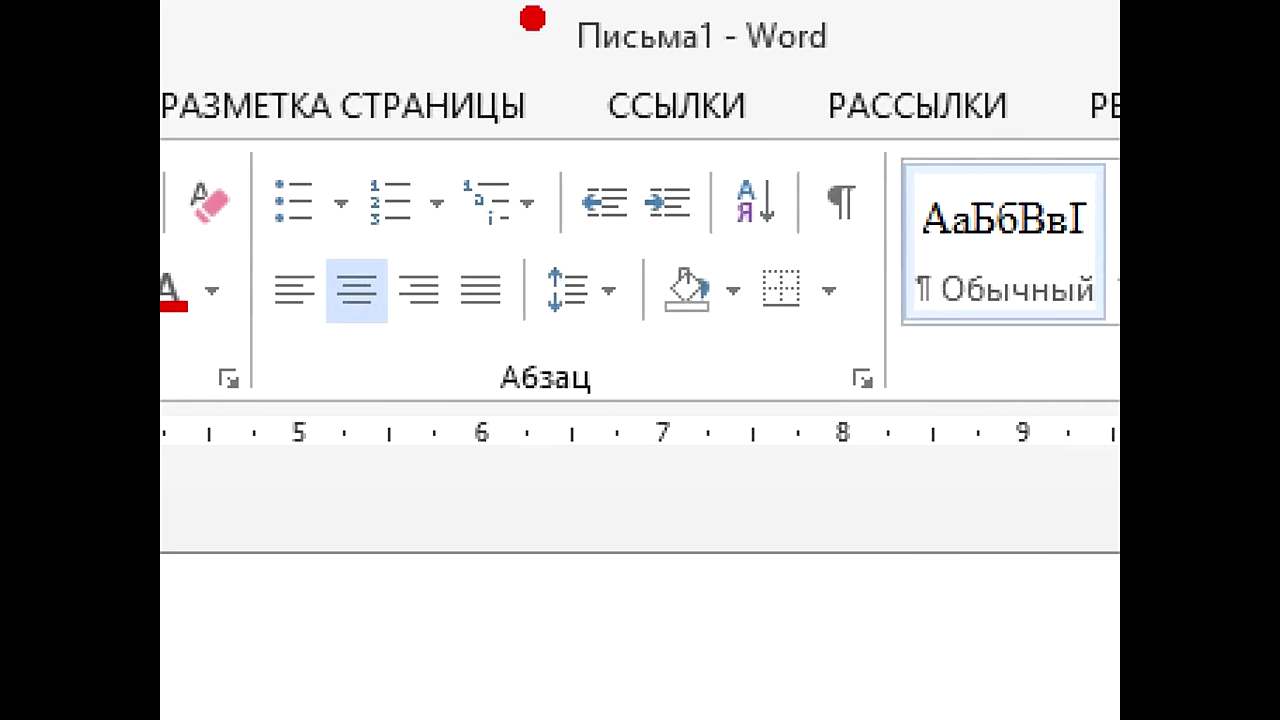
Review the individual letters in the merged document and select the recipient's full name in the third letter's greeting.
{"action": "mouse_move", "coordinate": [530, 15]}
{"action": "left_mouse_down"}
{"action": "mouse_move", "coordinate": [685, 105]}
{"action": "mouse_move", "coordinate": [750, 50]}
{"action": "mouse_move", "coordinate": [745, 3]}
{"action": "left_mouse_up"}
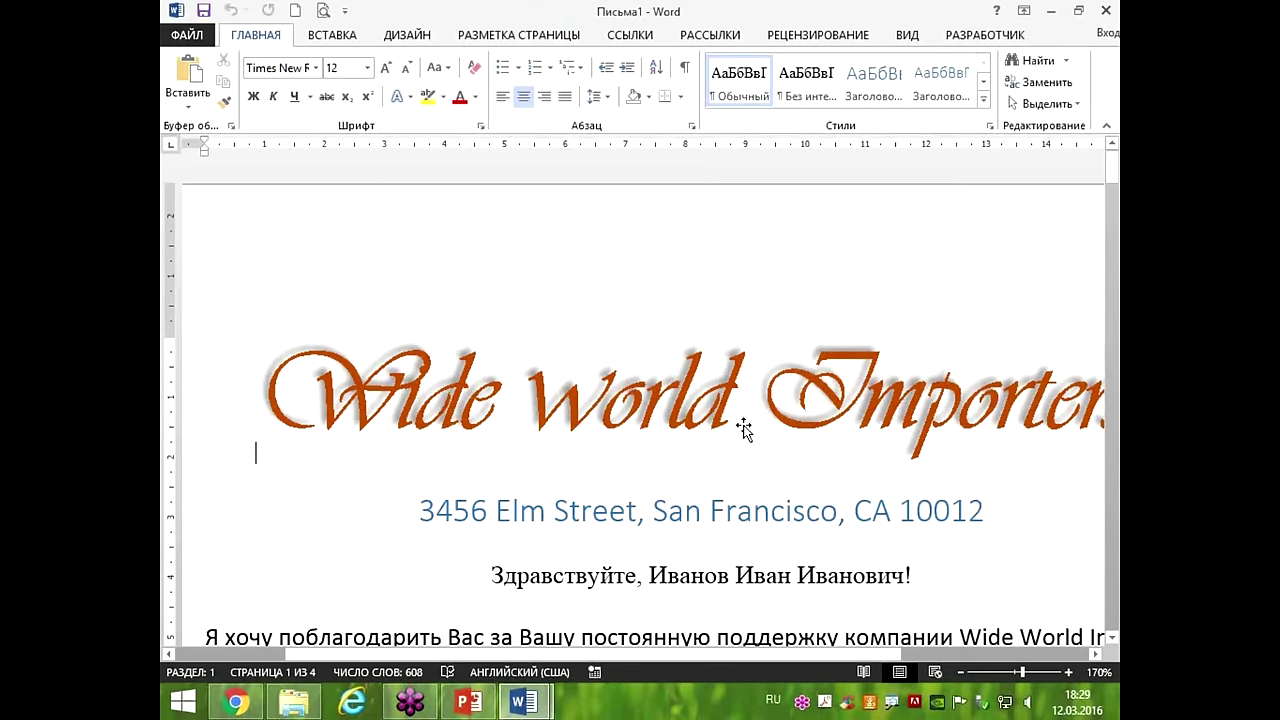
{"action": "scroll", "coordinate": [744, 428], "scroll_direction": "down", "scroll_amount": 5}
{"action": "scroll", "coordinate": [744, 428], "scroll_direction": "down", "scroll_amount": 20}
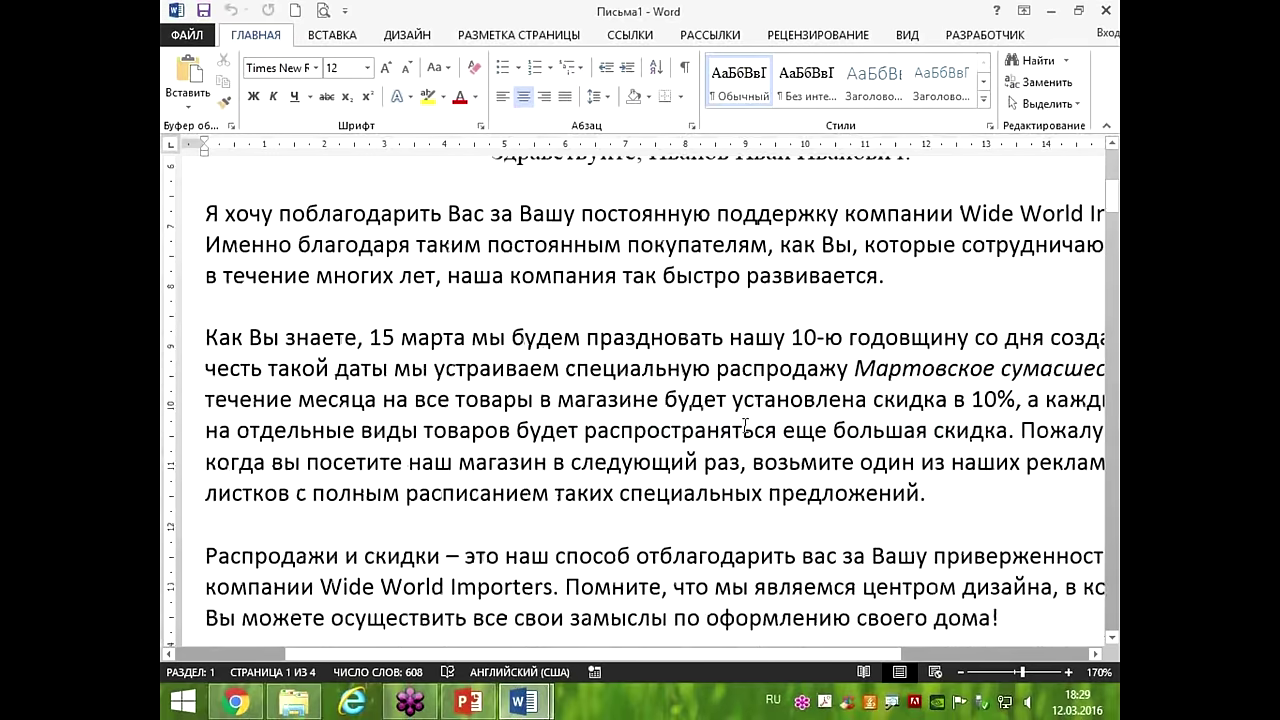
{"action": "scroll", "coordinate": [744, 428], "scroll_direction": "down", "scroll_amount": 15}
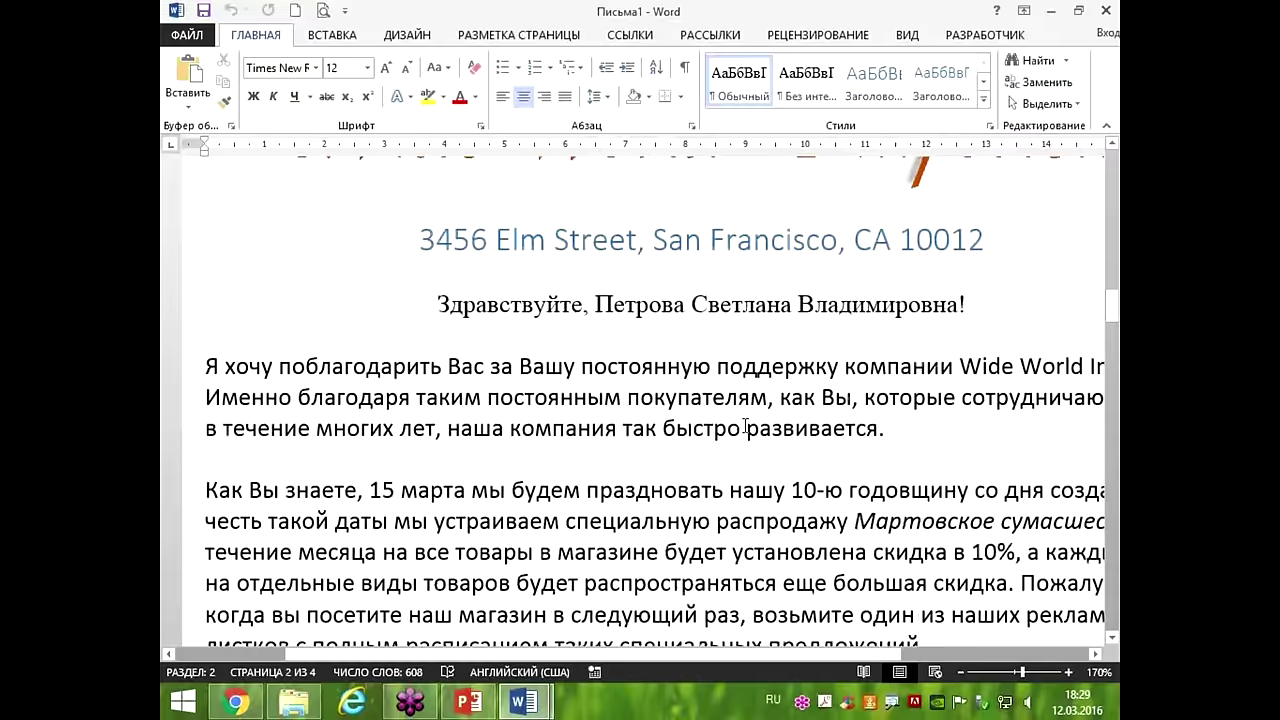
{"action": "scroll", "coordinate": [745, 426], "scroll_direction": "down", "scroll_amount": 15}
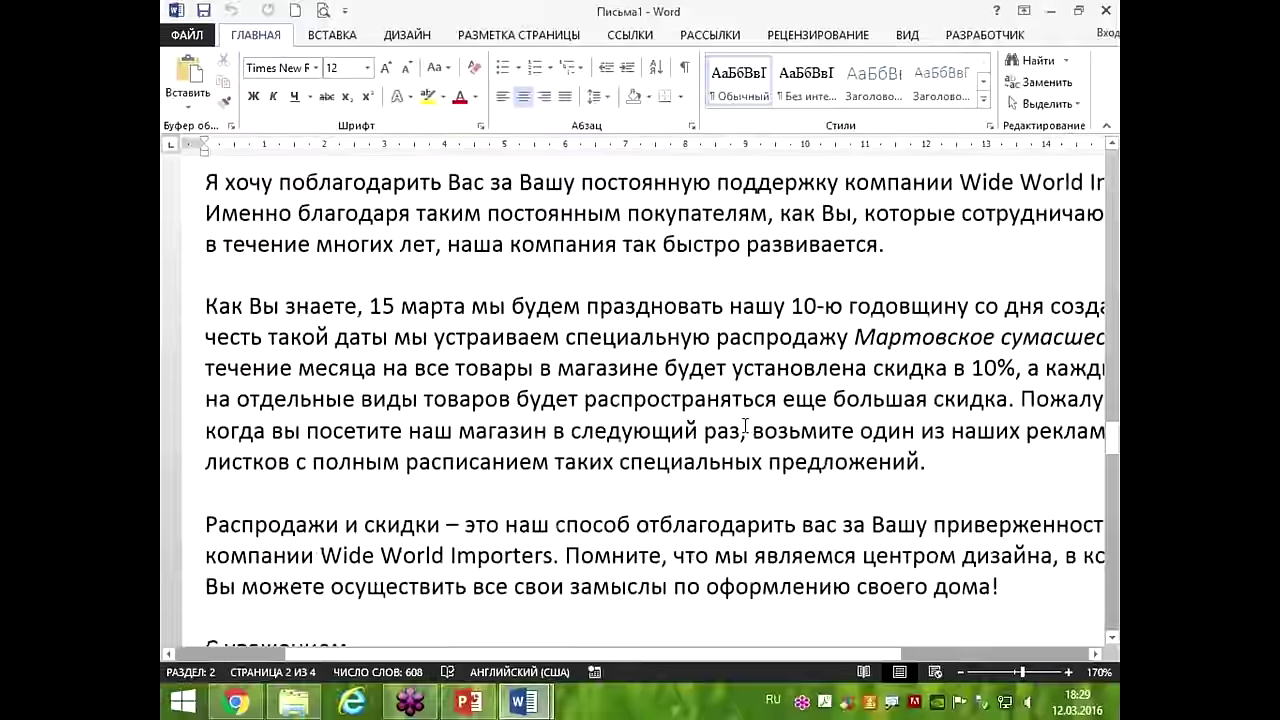
{"action": "left_click", "coordinate": [685, 472]}
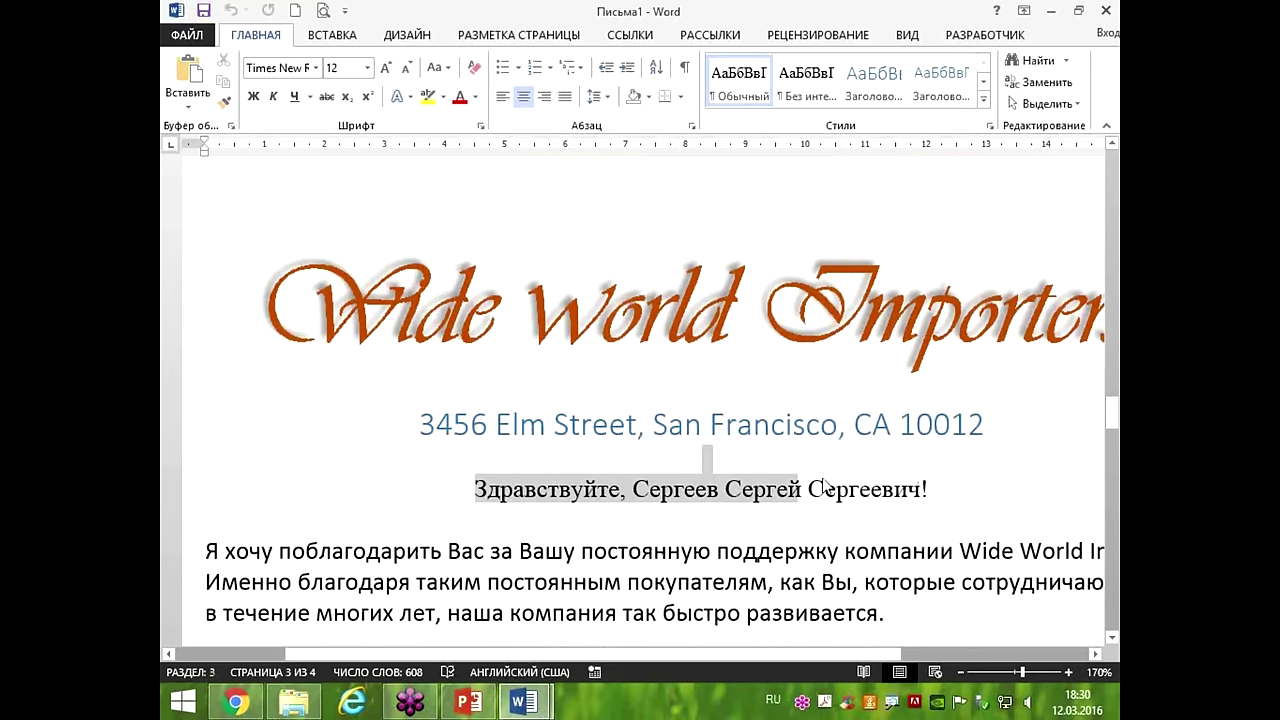
{"action": "left_click", "coordinate": [925, 490]}
{"action": "left_click_drag", "start_coordinate": [929, 490], "coordinate": [633, 490]}
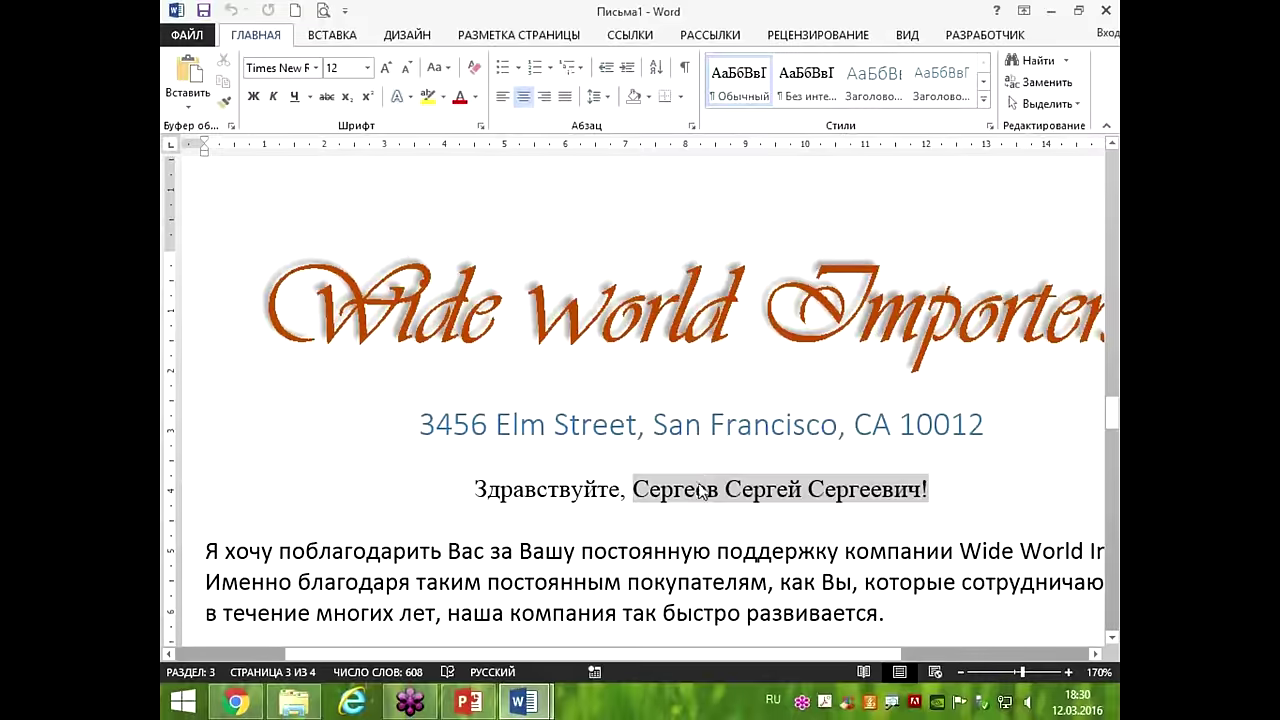
Move the merged letters window aside to reveal the main document Письмо.docx behind it.
{"action": "scroll", "coordinate": [719, 487], "scroll_direction": "down", "scroll_amount": 20}
{"action": "scroll", "coordinate": [719, 487], "scroll_direction": "down", "scroll_amount": 15}
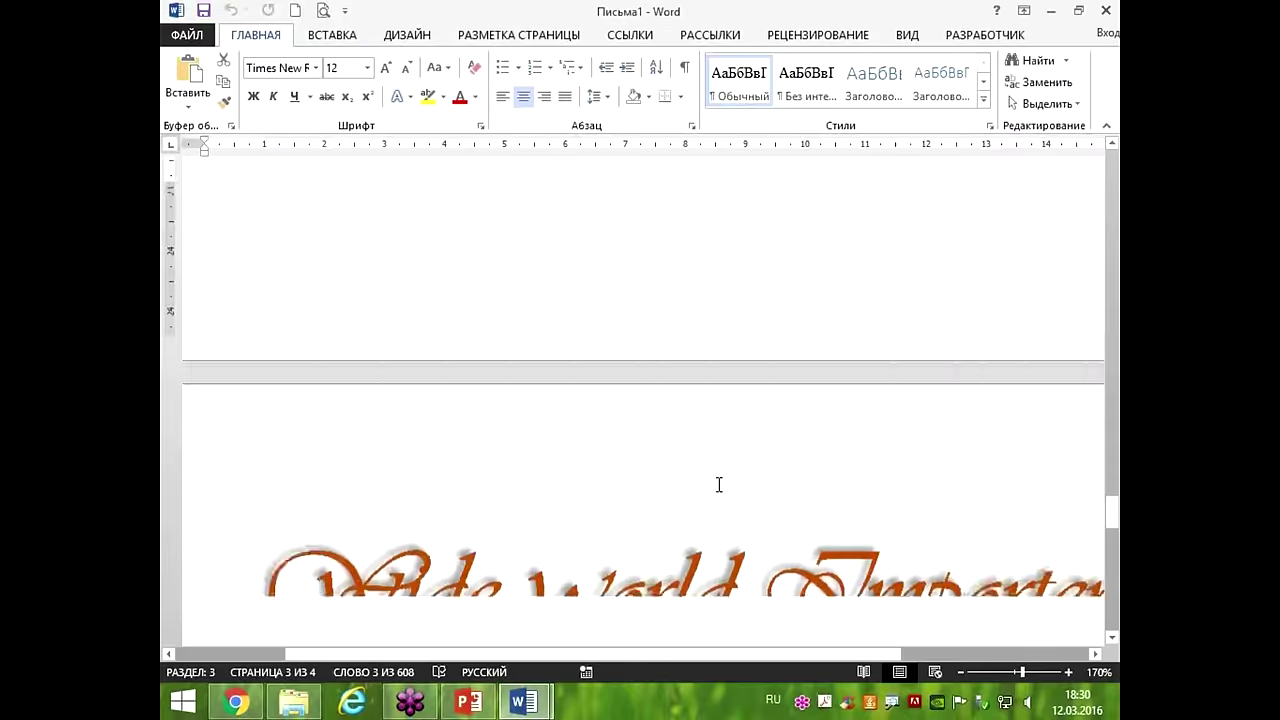
{"action": "left_click_drag", "start_coordinate": [700, 11], "coordinate": [893, 250]}
{"action": "scroll", "coordinate": [849, 482], "scroll_direction": "up", "scroll_amount": 10}
{"action": "scroll", "coordinate": [849, 482], "scroll_direction": "down", "scroll_amount": 3}
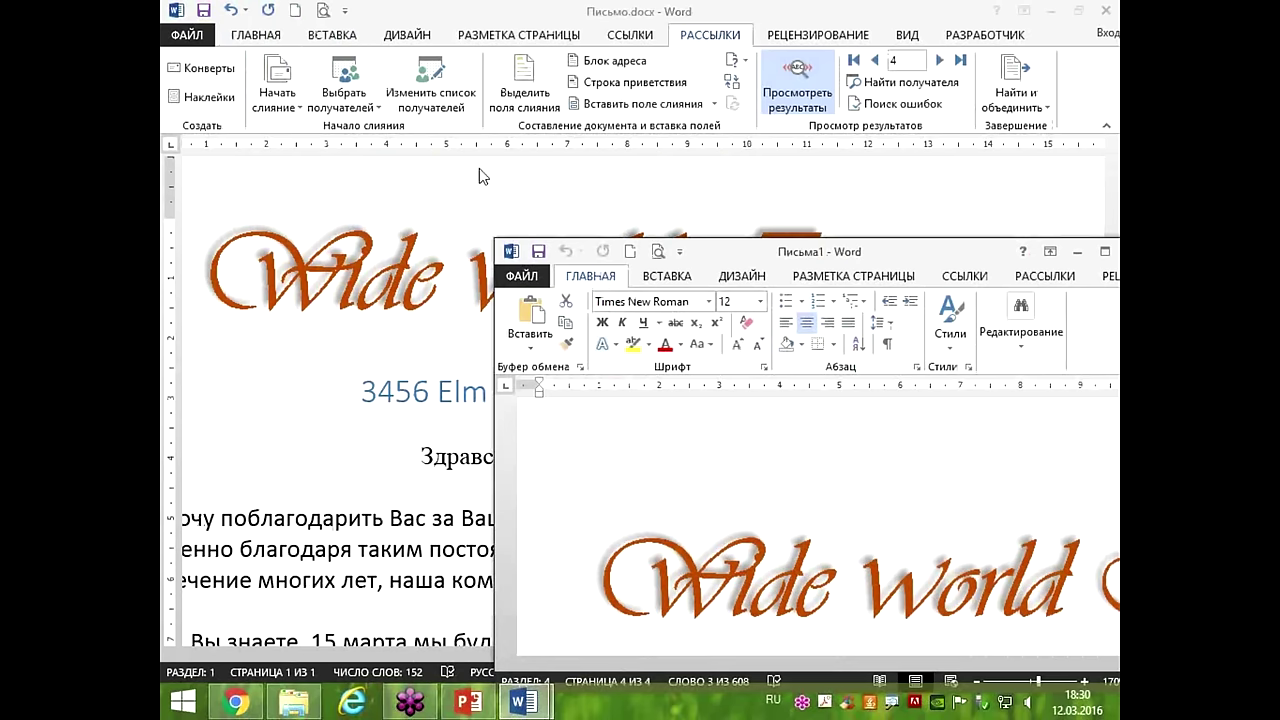
Try to close Письмо.docx with its changes saved, dismissing the error dialogs.
{"action": "left_click", "coordinate": [555, 8]}
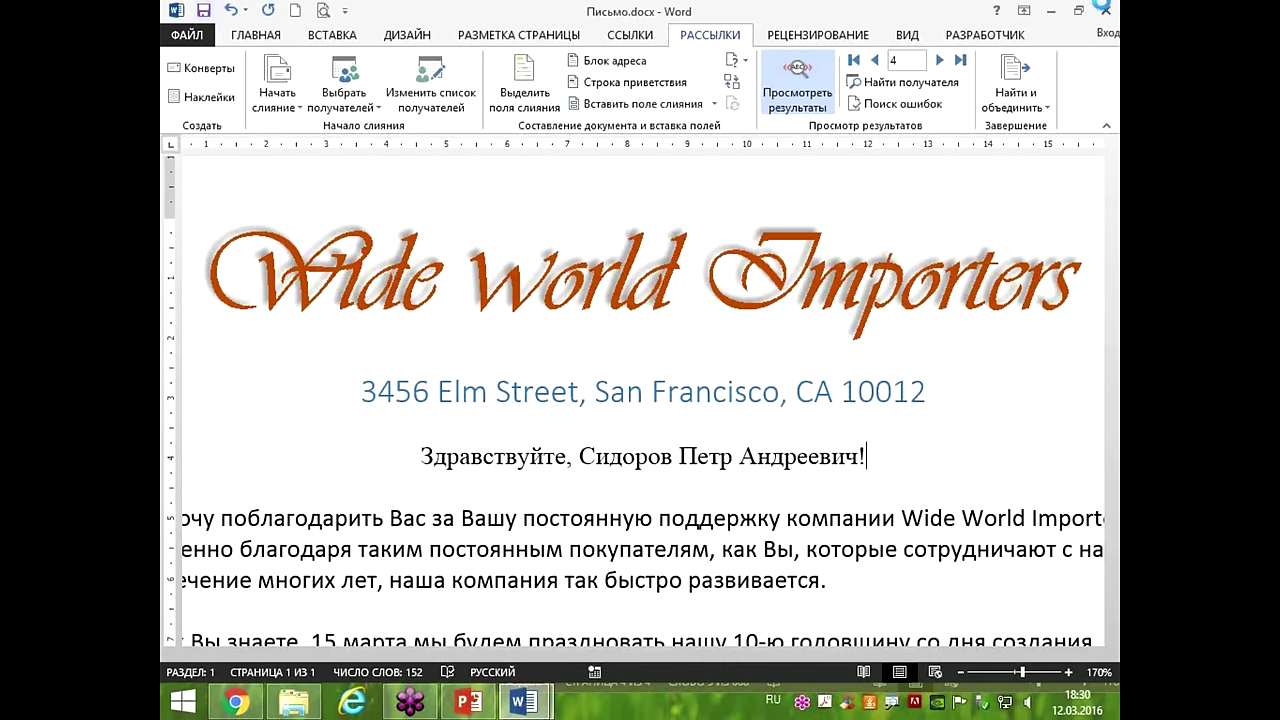
{"action": "mouse_move", "coordinate": [1112, 10]}
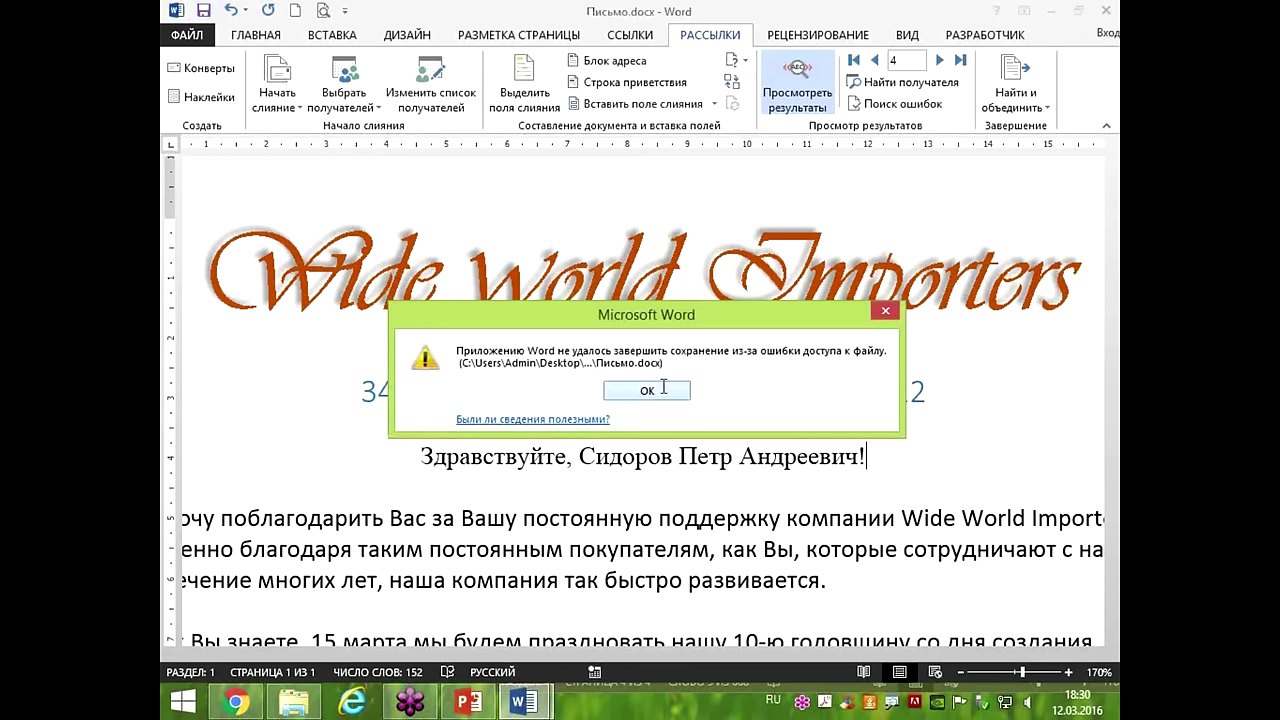
{"action": "left_click", "coordinate": [664, 392]}
{"action": "left_click", "coordinate": [1106, 10]}
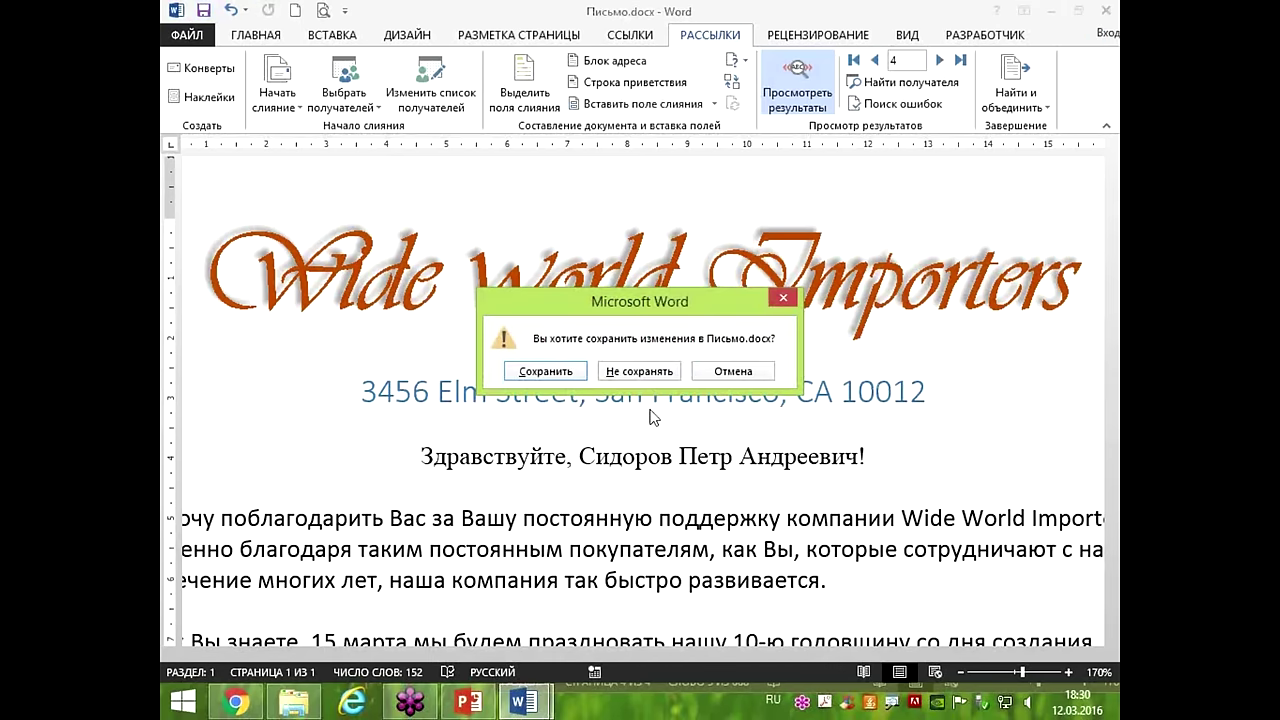
{"action": "left_click", "coordinate": [563, 372]}
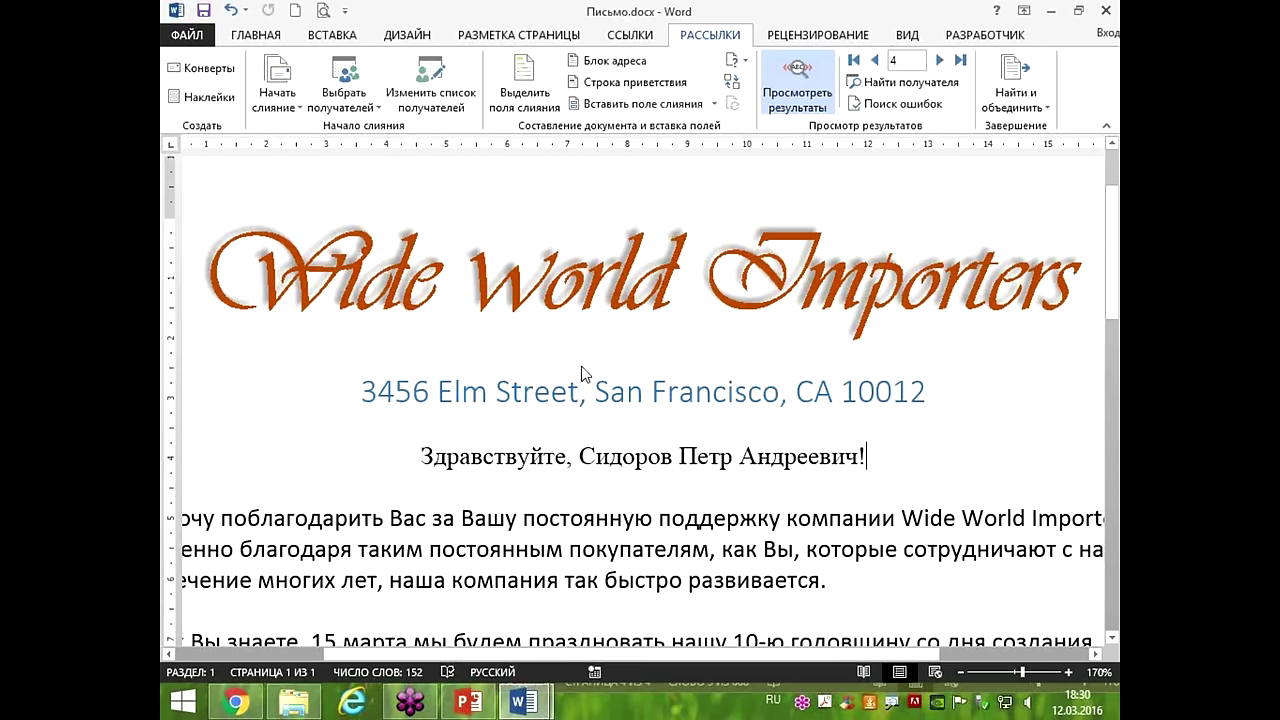
{"action": "left_click", "coordinate": [640, 393]}
Close Письмо.docx without saving its changes.
{"action": "scroll", "coordinate": [534, 614], "scroll_direction": "down", "scroll_amount": 1}
{"action": "scroll", "coordinate": [534, 614], "scroll_direction": "down", "scroll_amount": 10}
{"action": "scroll", "coordinate": [544, 550], "scroll_direction": "down", "scroll_amount": 6, "text": "ctrl"}
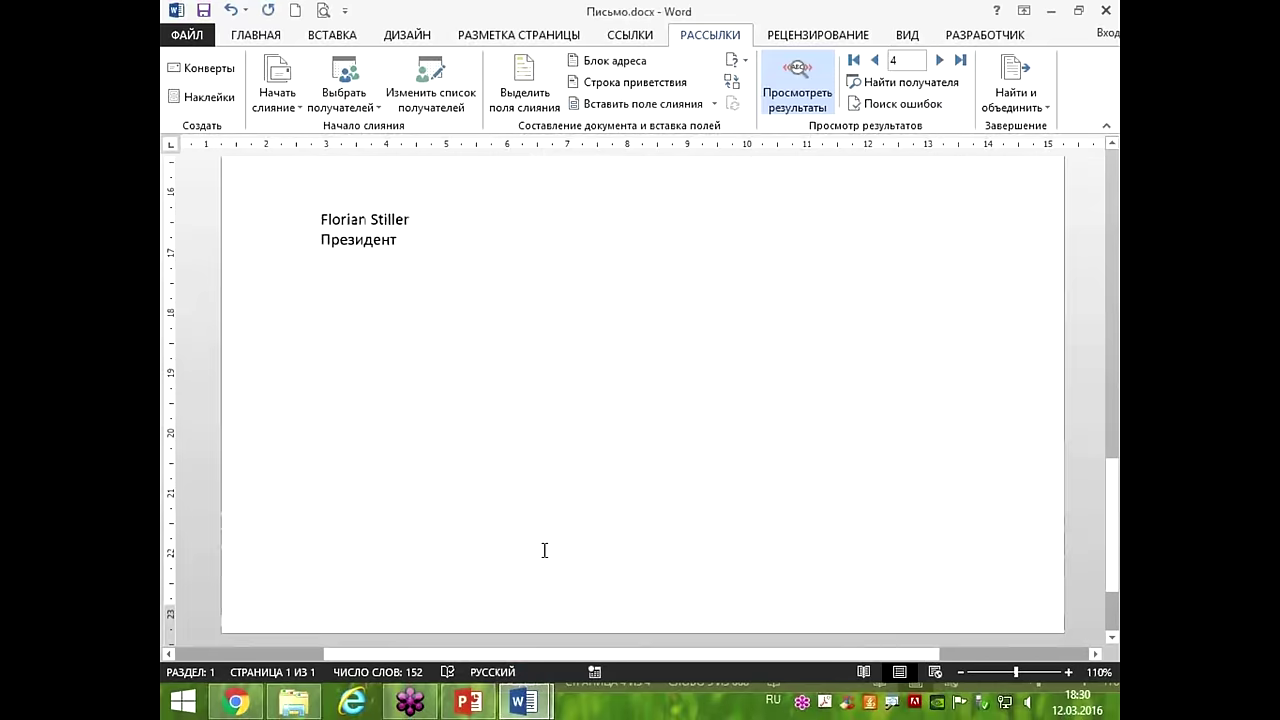
{"action": "scroll", "coordinate": [545, 540], "scroll_direction": "down", "scroll_amount": 10}
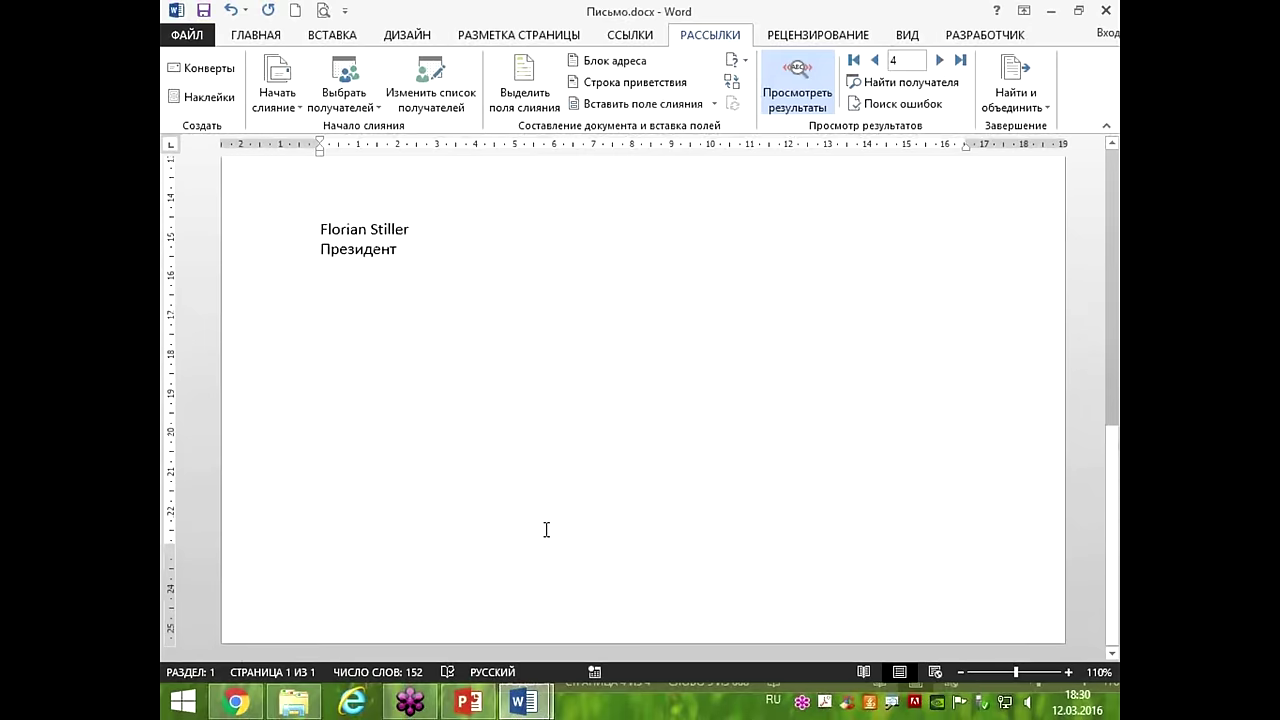
{"action": "scroll", "coordinate": [546, 527], "scroll_direction": "up", "scroll_amount": 10}
{"action": "left_click", "coordinate": [1104, 10]}
{"action": "left_click", "coordinate": [645, 372]}
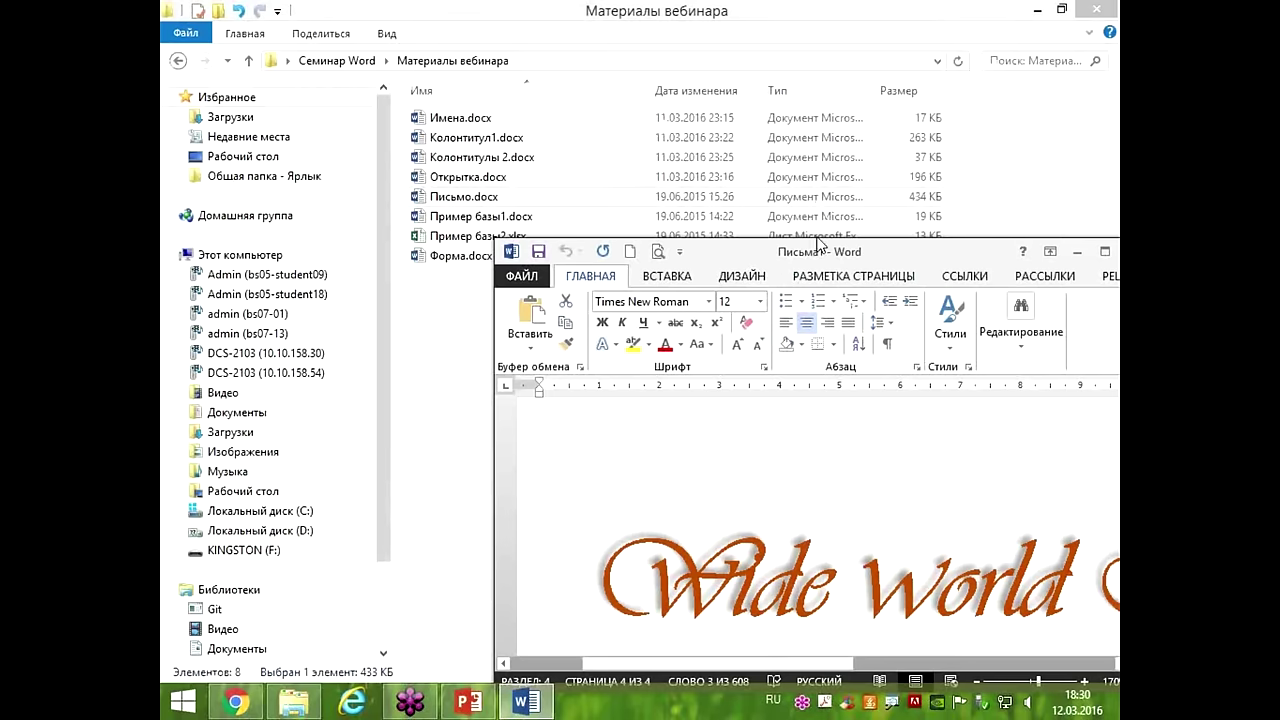
Maximize the merged letters document and review its pages side by side at 40% zoom.
{"action": "left_click_drag", "start_coordinate": [818, 244], "coordinate": [481, 5]}
{"action": "scroll", "coordinate": [774, 373], "scroll_direction": "down", "scroll_amount": 10}
{"action": "scroll", "coordinate": [776, 373], "scroll_direction": "up", "scroll_amount": 7, "text": "ctrl"}
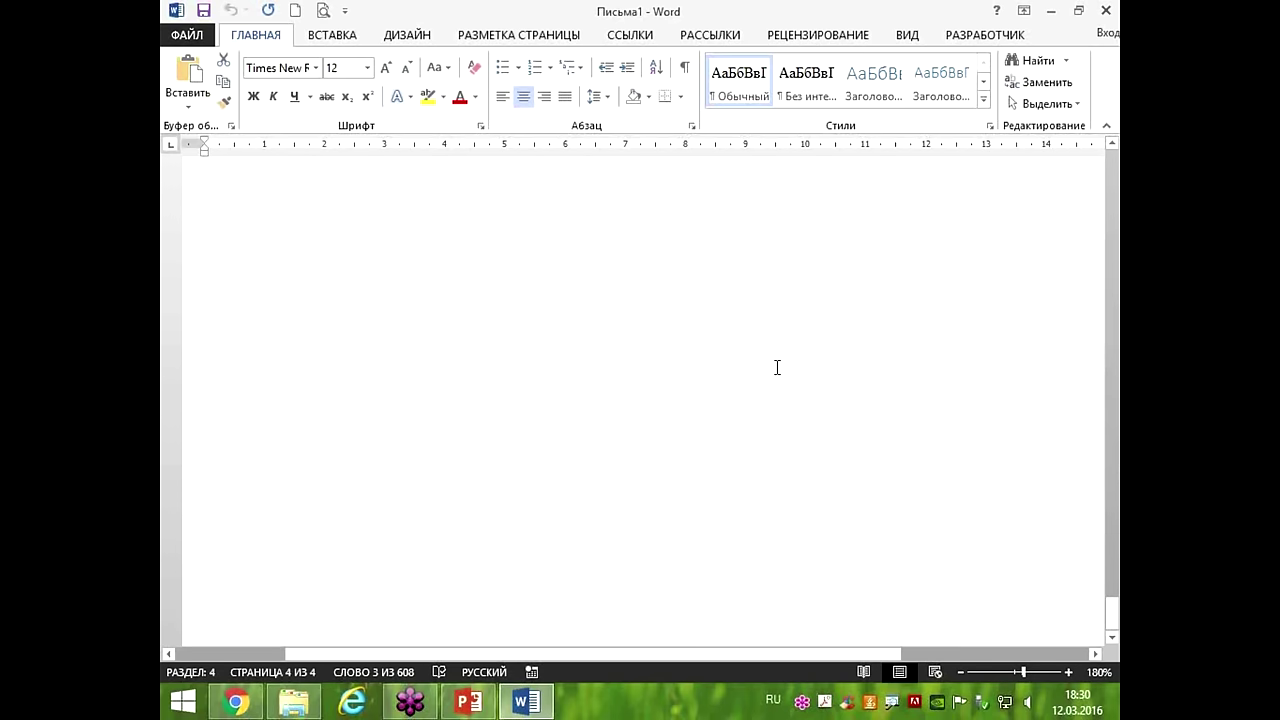
{"action": "scroll", "coordinate": [777, 367], "scroll_direction": "down", "scroll_amount": 14, "text": "ctrl"}
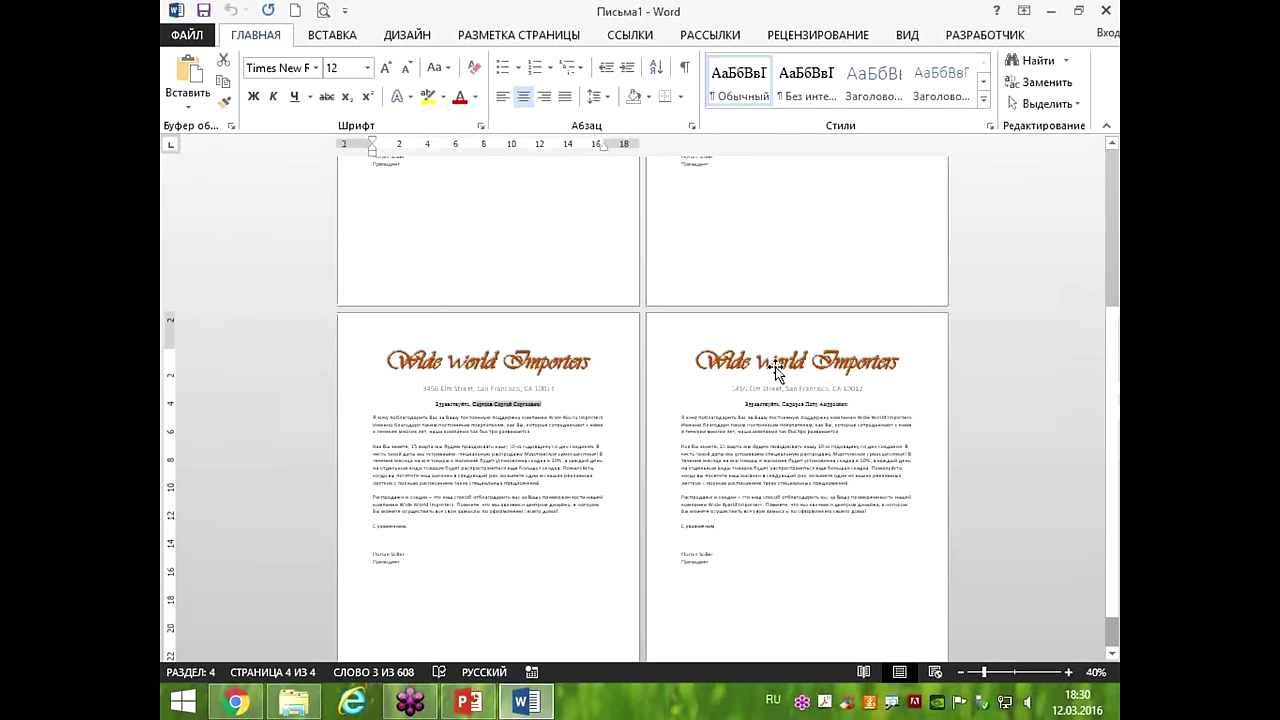
{"action": "scroll", "coordinate": [776, 372], "scroll_direction": "up", "scroll_amount": 5}
{"action": "scroll", "coordinate": [773, 377], "scroll_direction": "down", "scroll_amount": 2}
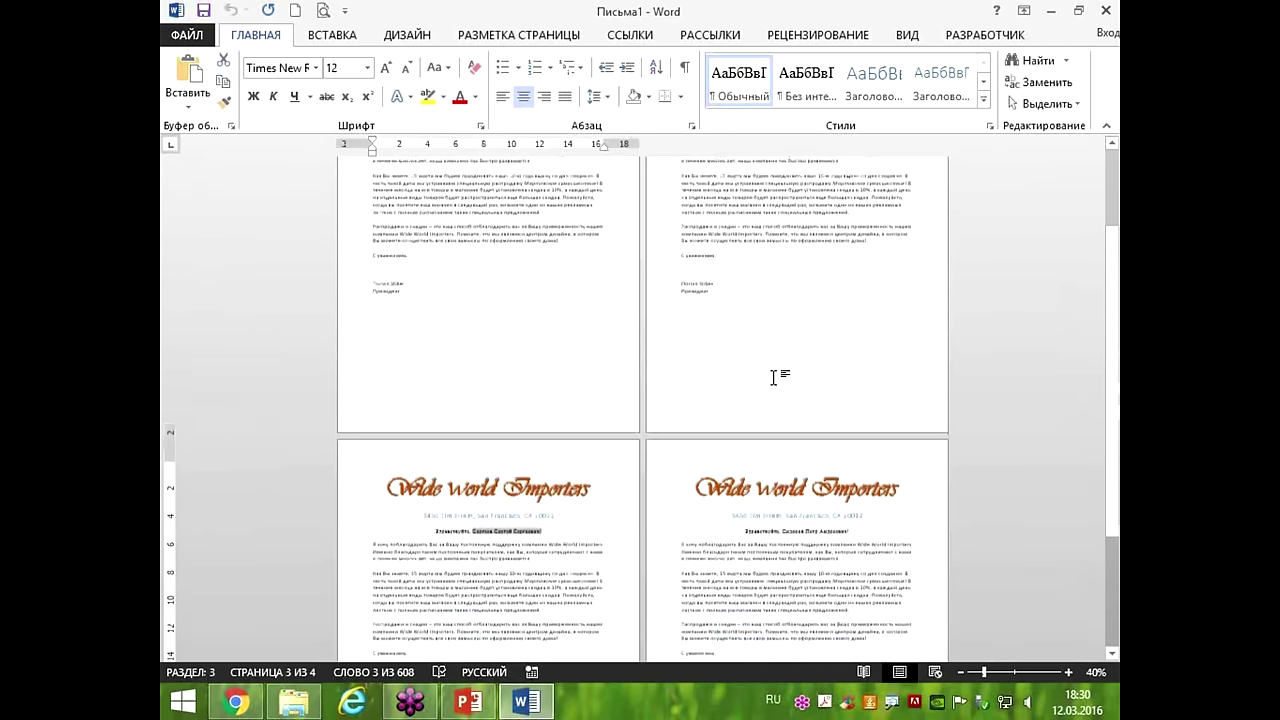
{"action": "scroll", "coordinate": [775, 372], "scroll_direction": "down", "scroll_amount": 4}
{"action": "scroll", "coordinate": [777, 380], "scroll_direction": "up", "scroll_amount": 2}
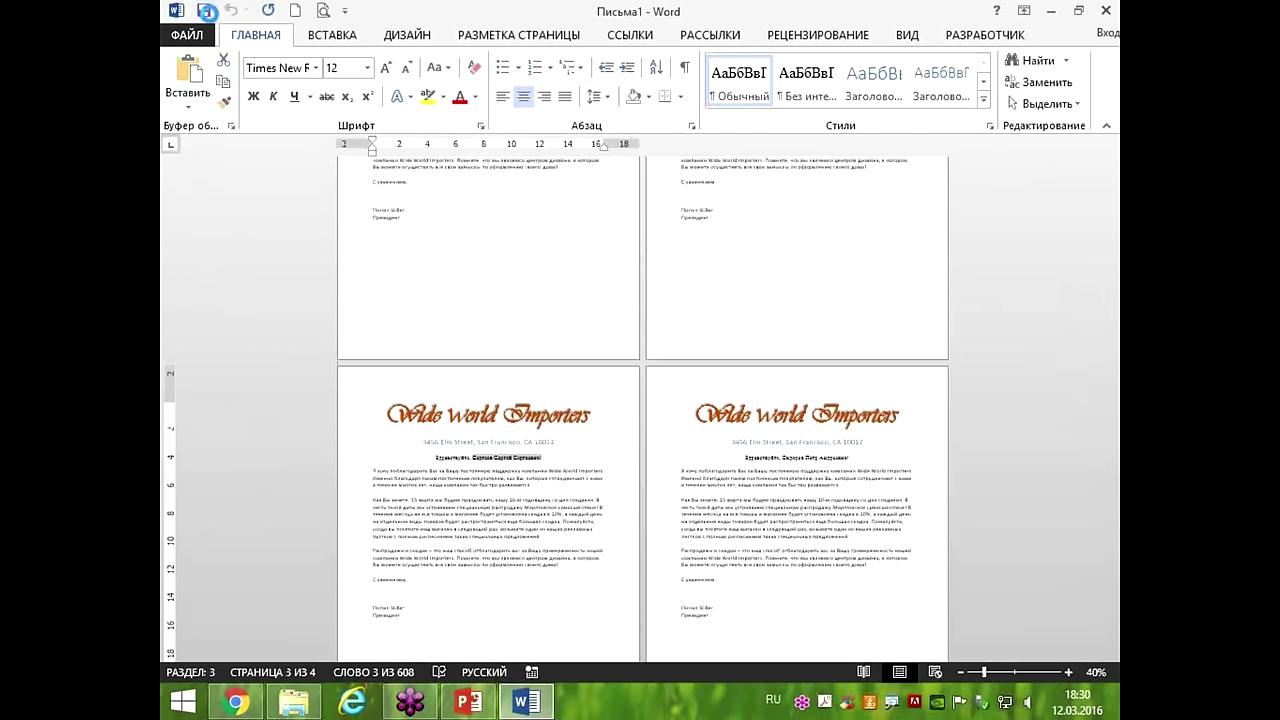
Save the merged letters as 3456 Elm Street.docx in the Материалы вебинара folder inside Семинар Word on the desktop.
{"action": "mouse_move", "coordinate": [1115, 6]}
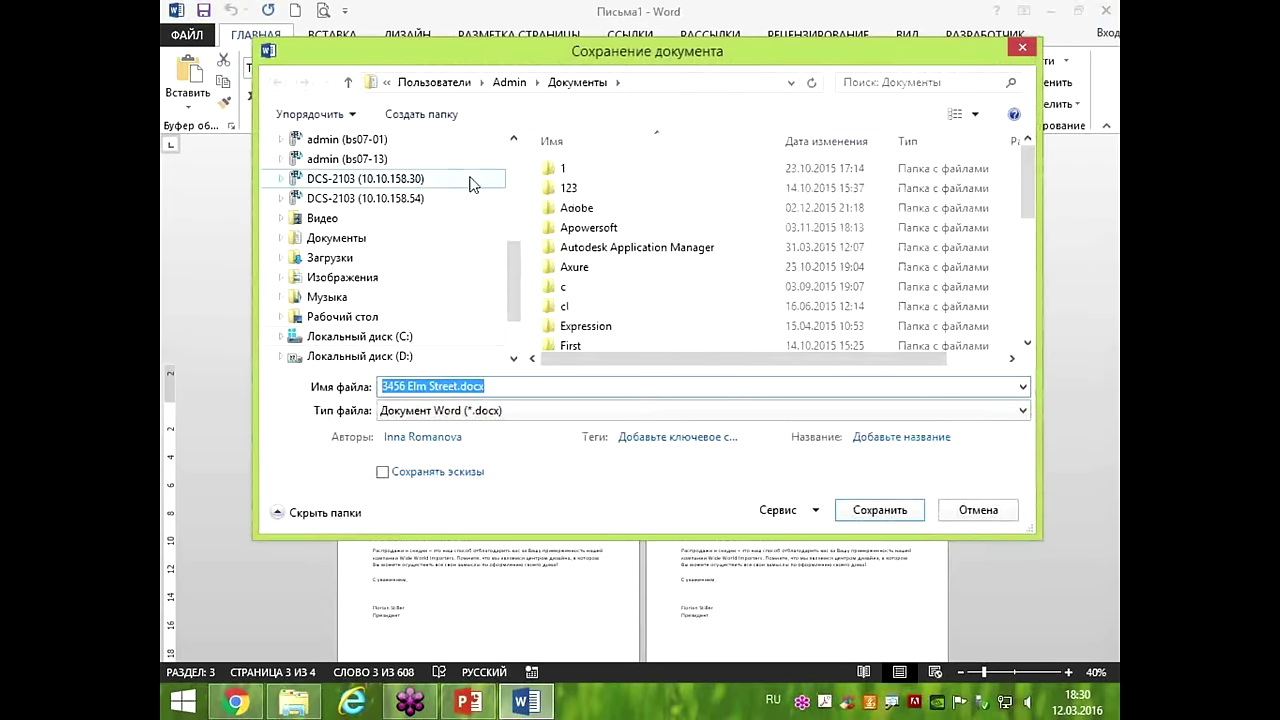
{"action": "scroll", "coordinate": [509, 263], "scroll_direction": "up", "scroll_amount": 4}
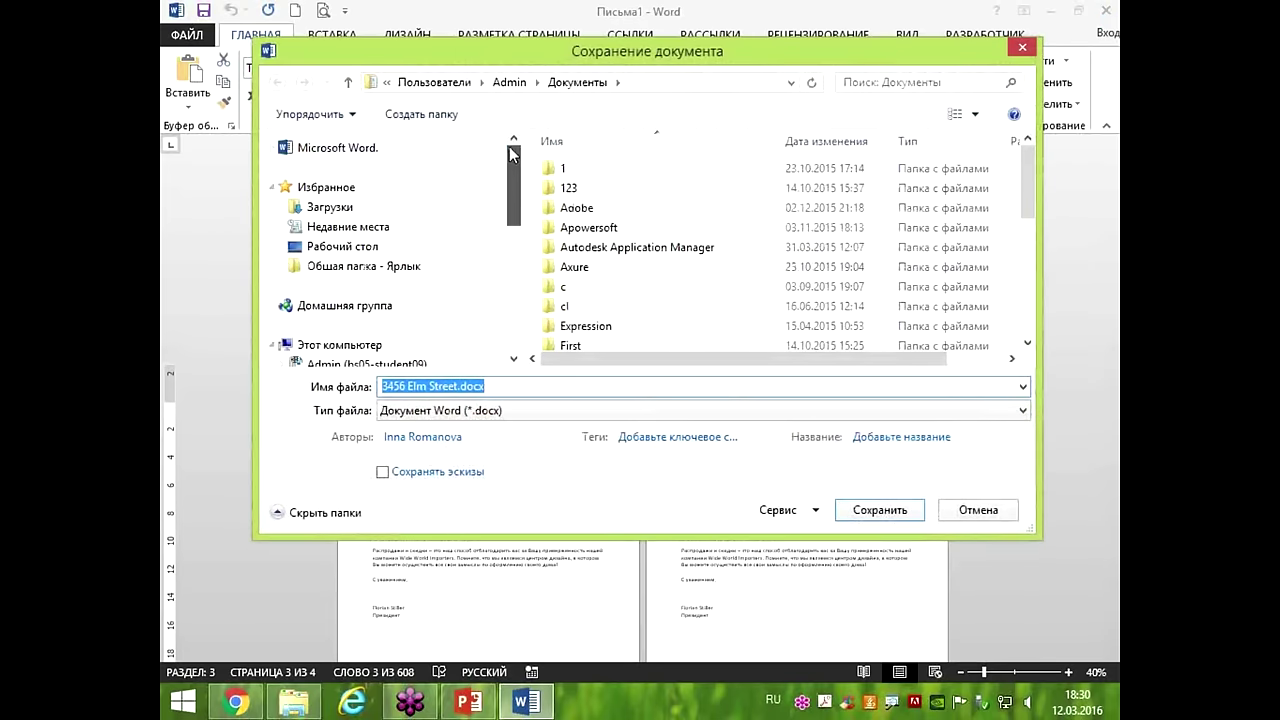
{"action": "left_click", "coordinate": [342, 247]}
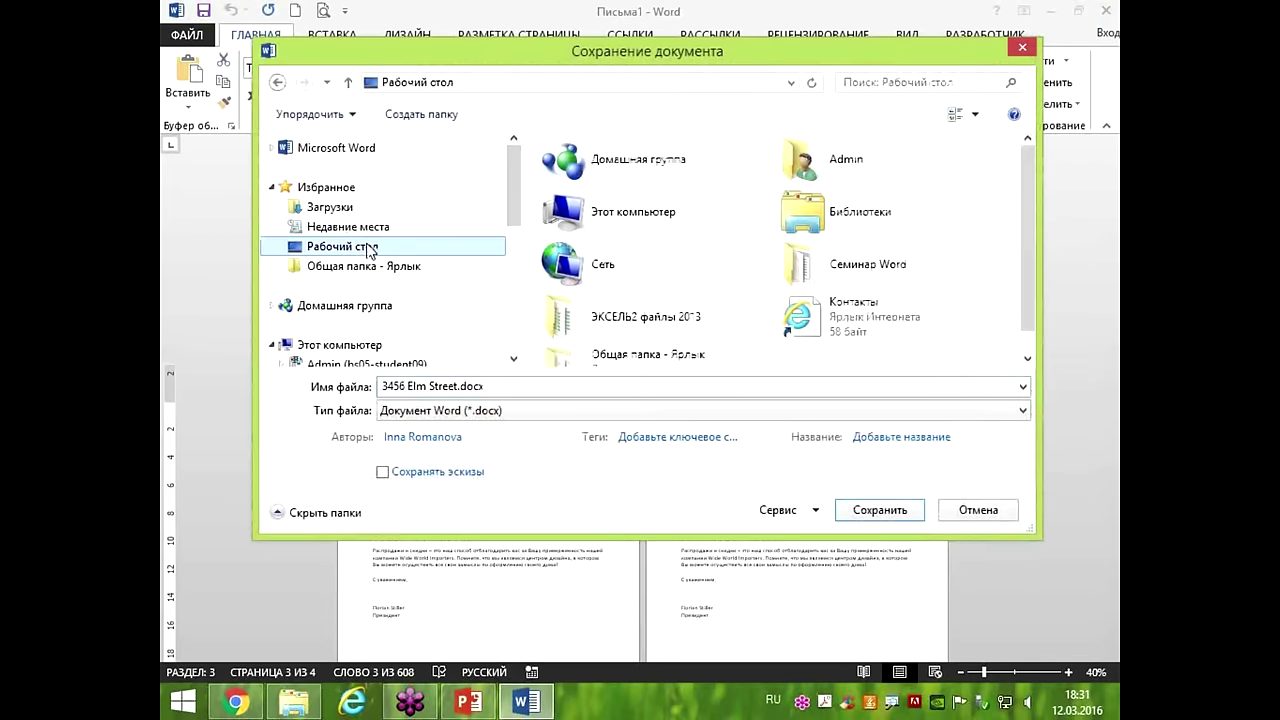
{"action": "double_click", "coordinate": [814, 268]}
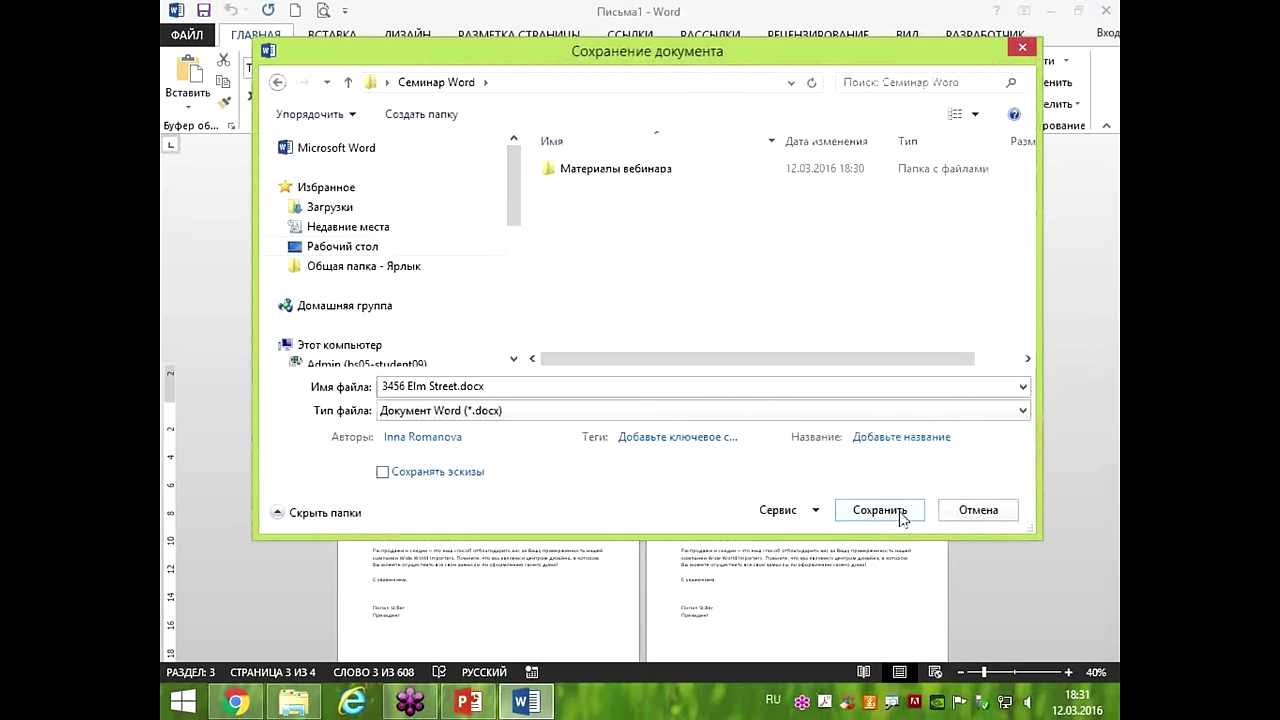
{"action": "double_click", "coordinate": [648, 168]}
{"action": "left_click", "coordinate": [900, 516]}
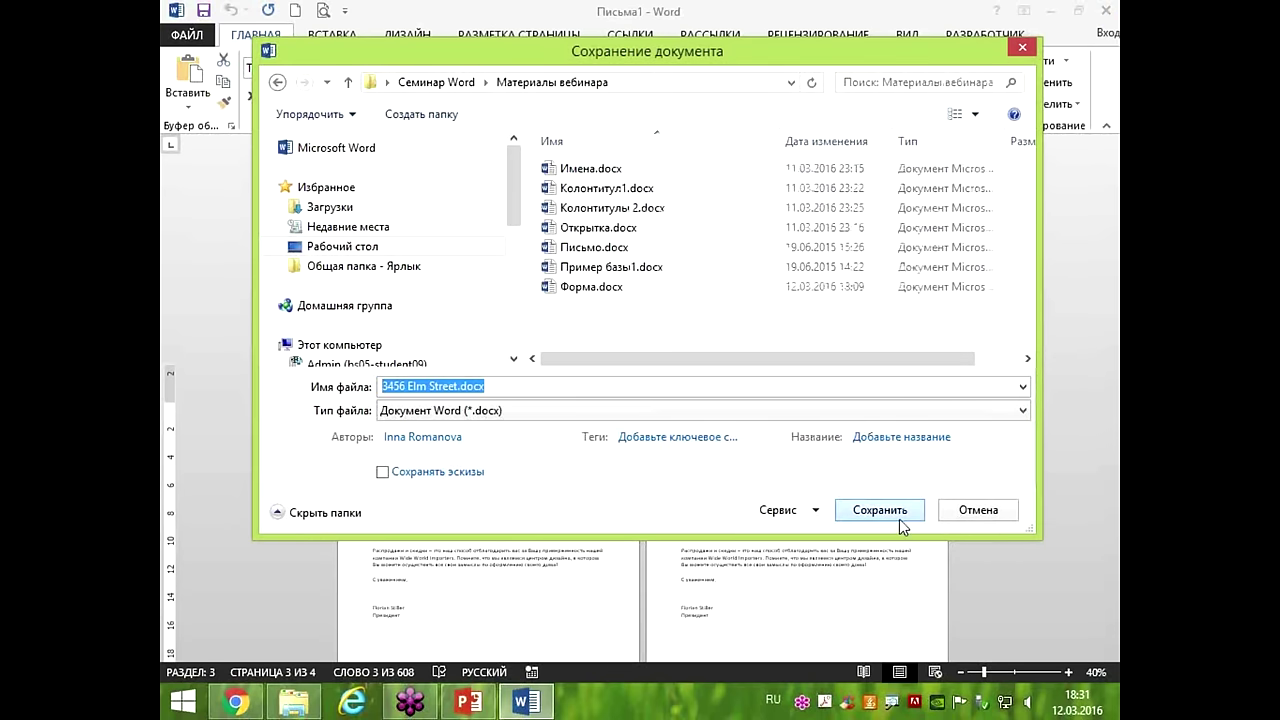
{"action": "left_click", "coordinate": [899, 514]}
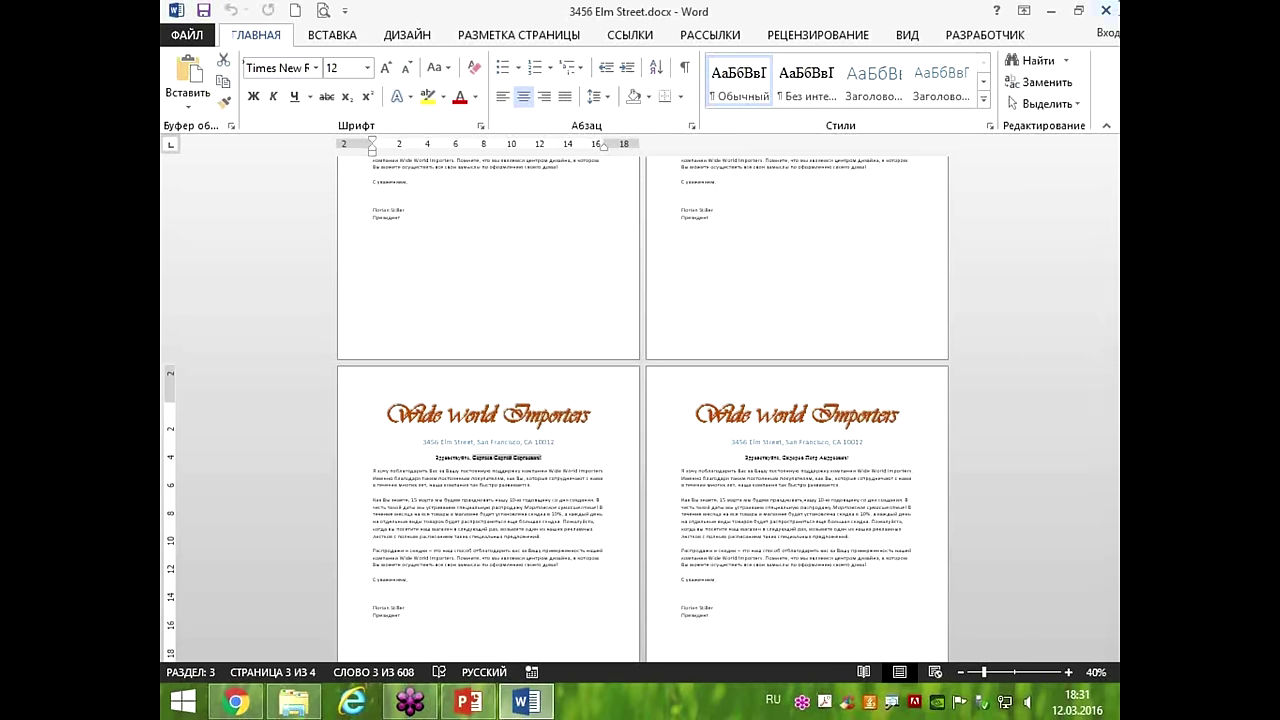
Close the merged document and check the saved 3456 Elm Street.docx file in the Материалы вебинара folder.
{"action": "left_click", "coordinate": [1106, 10]}
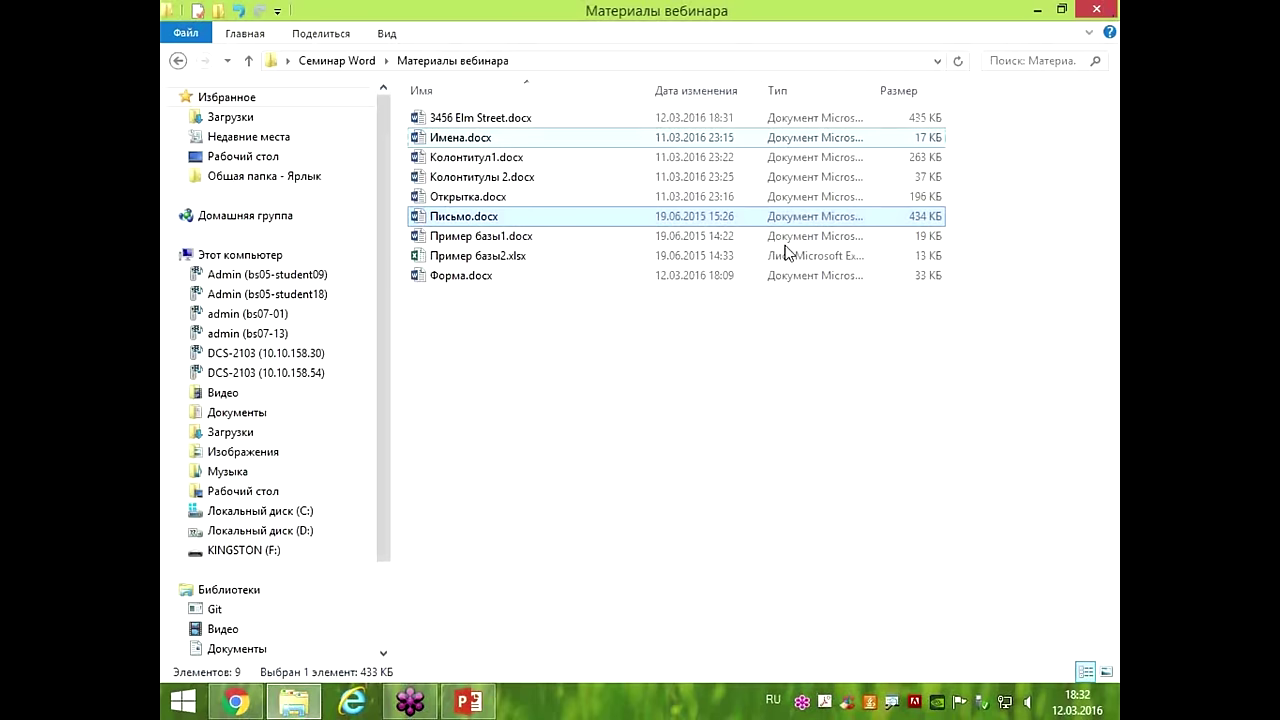
{"action": "left_click", "coordinate": [684, 481]}
{"action": "left_click", "coordinate": [500, 118]}
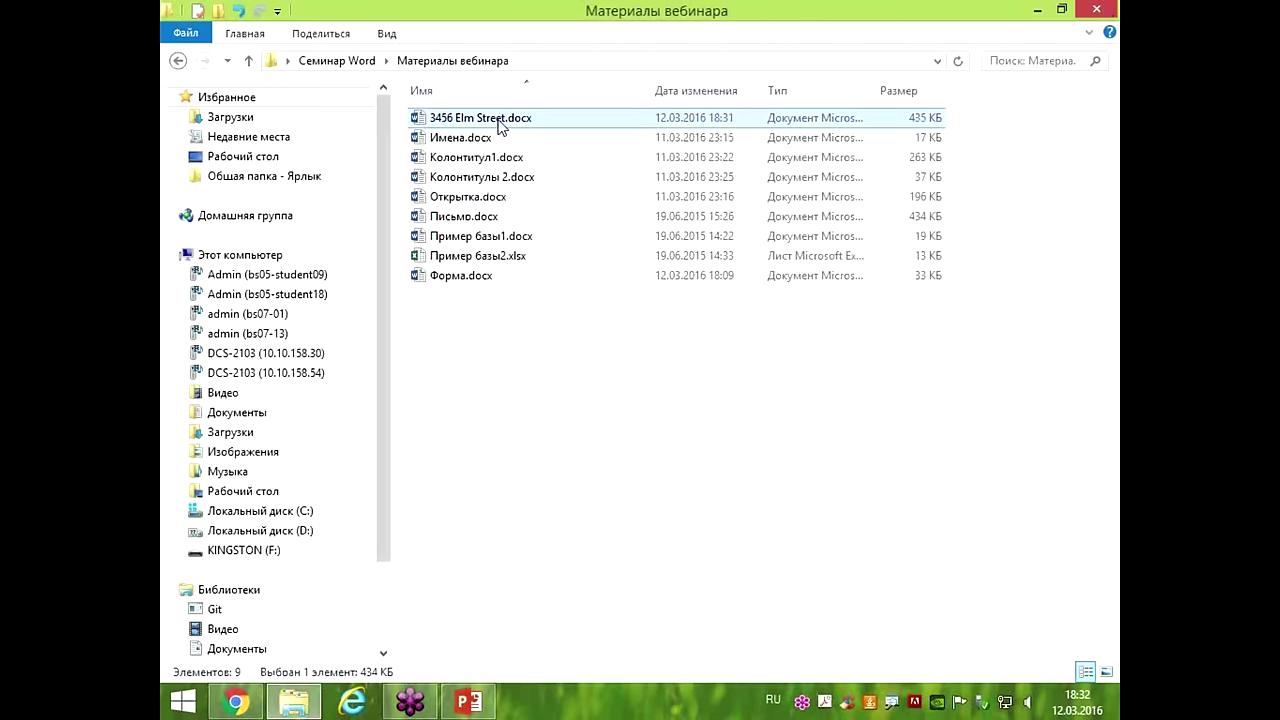
{"action": "left_click", "coordinate": [583, 397]}
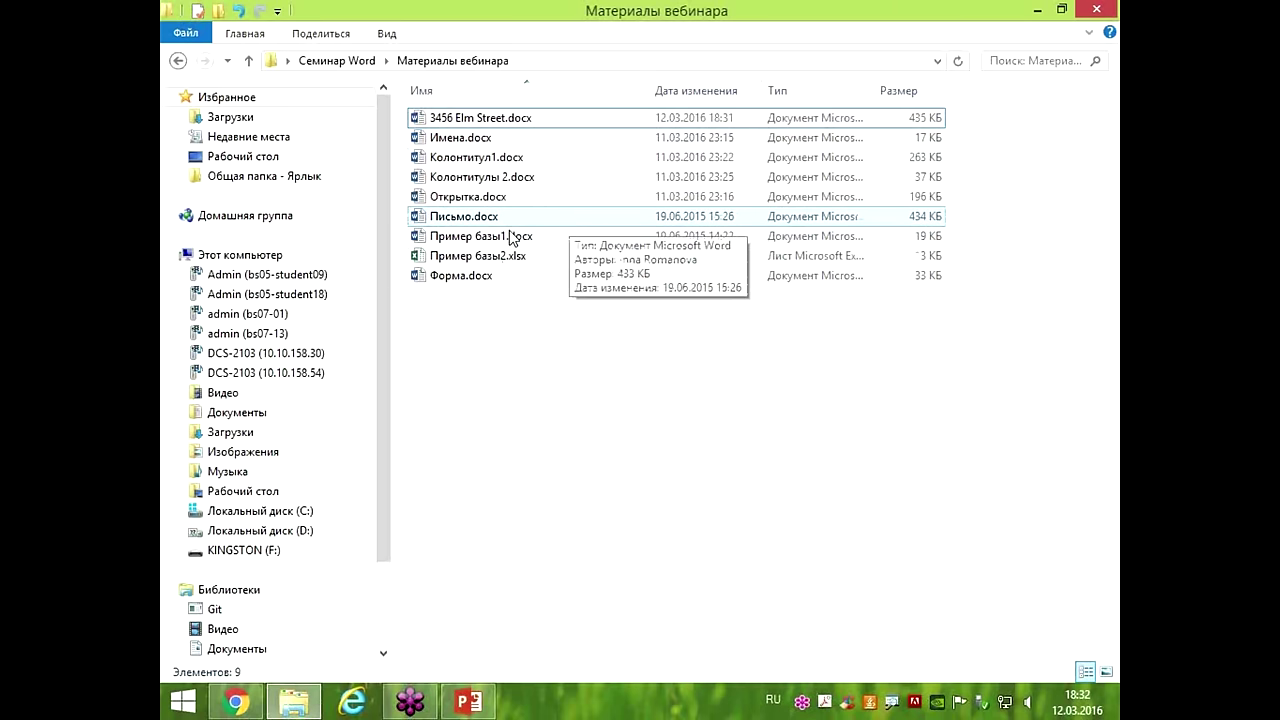
Open Имена.docx from the folder and enlarge its table to 200% zoom.
{"action": "left_click", "coordinate": [466, 142]}
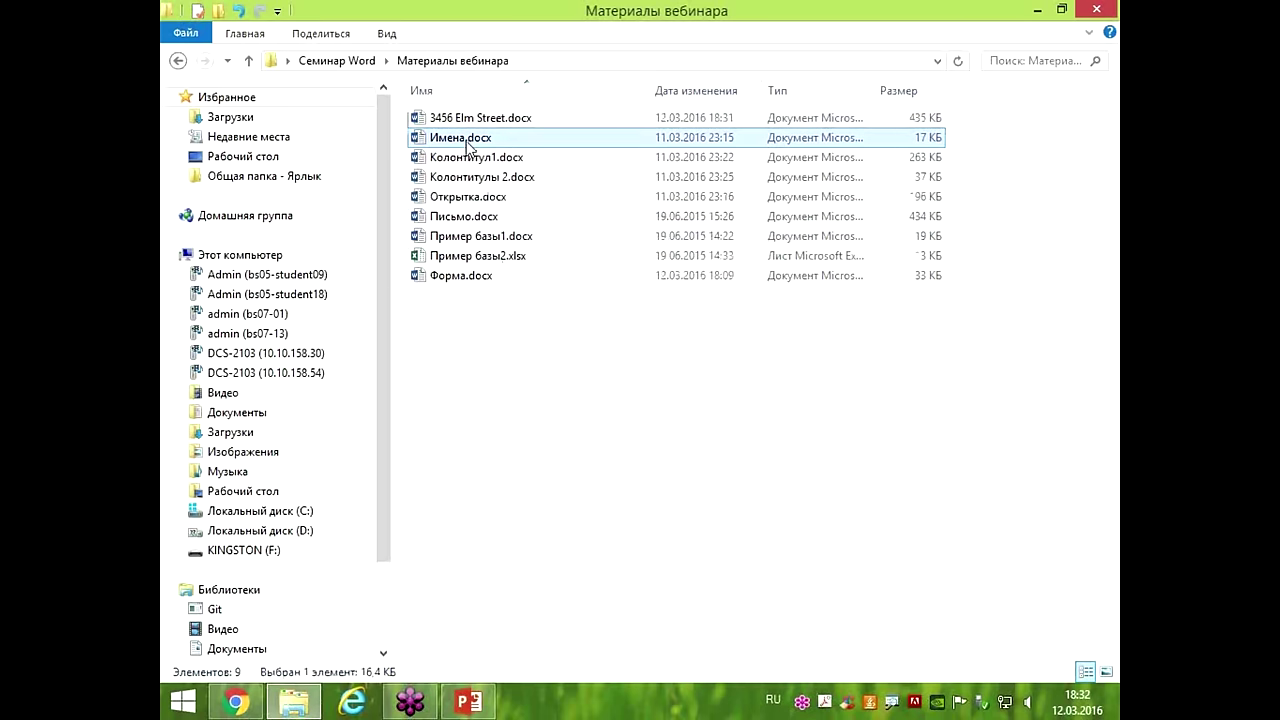
{"action": "double_click", "coordinate": [466, 142]}
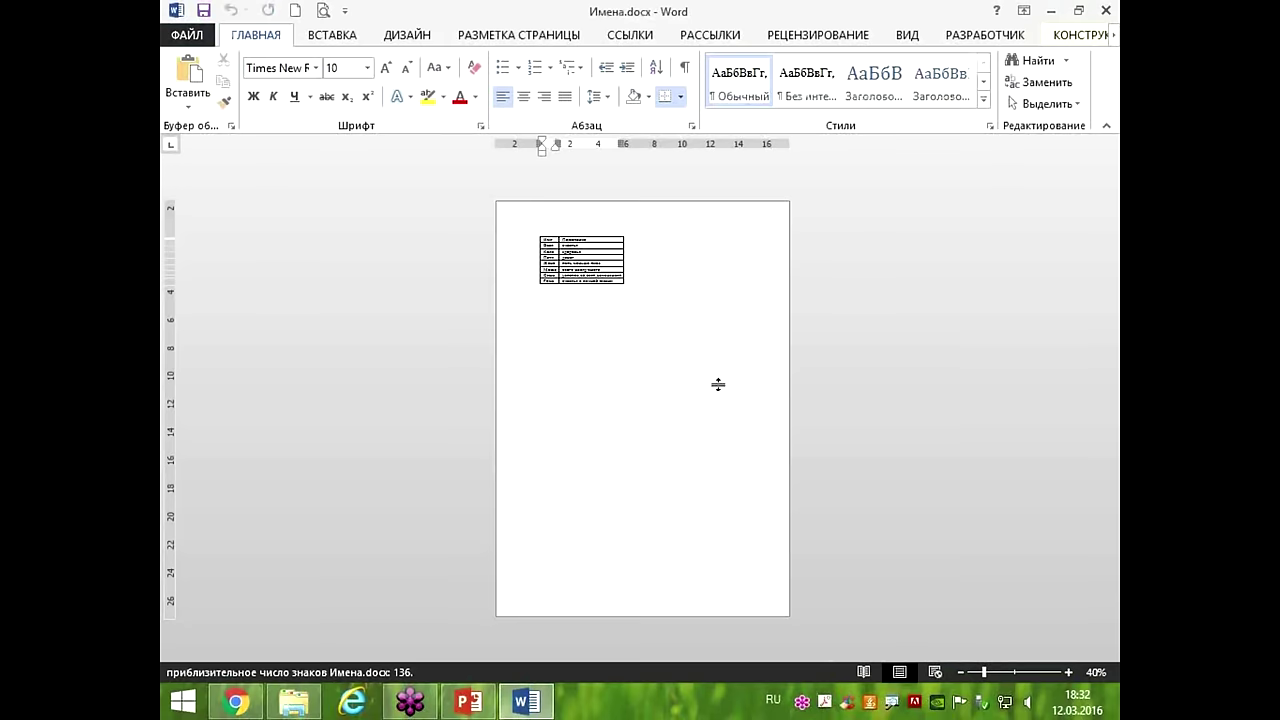
{"action": "scroll", "coordinate": [297, 286], "scroll_direction": "up", "scroll_amount": 16}
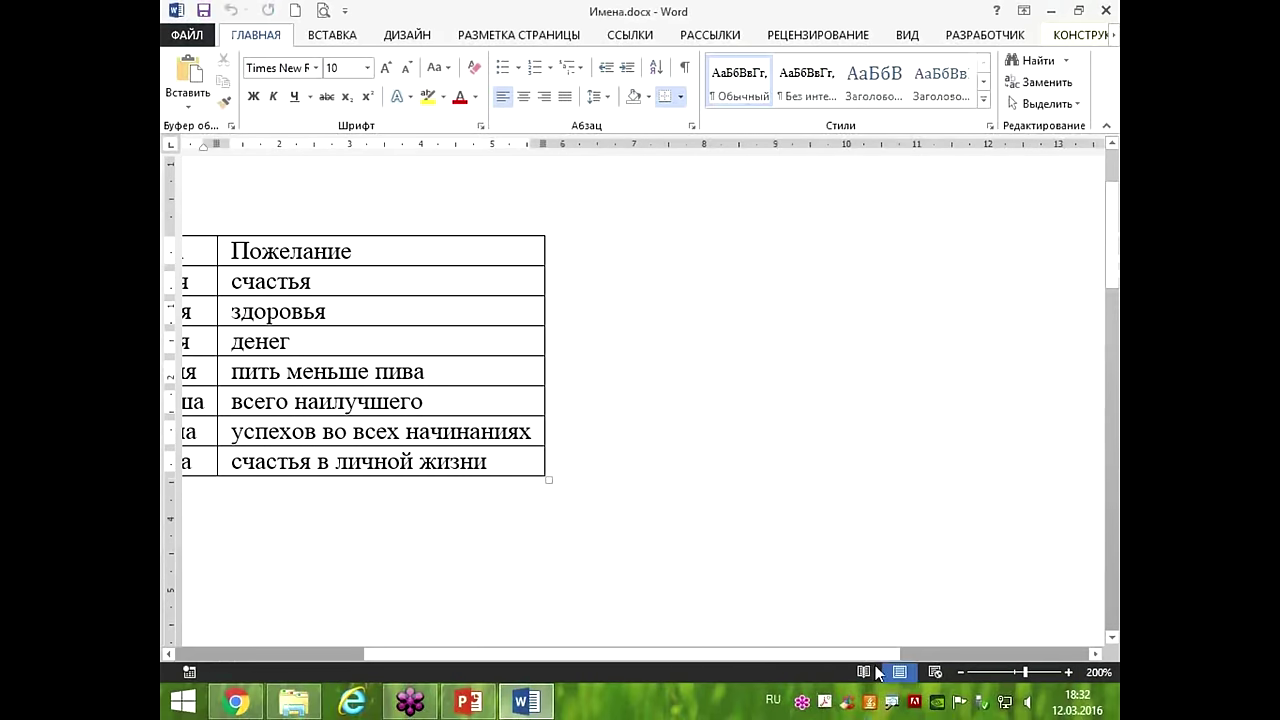
{"action": "scroll", "coordinate": [503, 600], "scroll_direction": "left", "scroll_amount": 5}
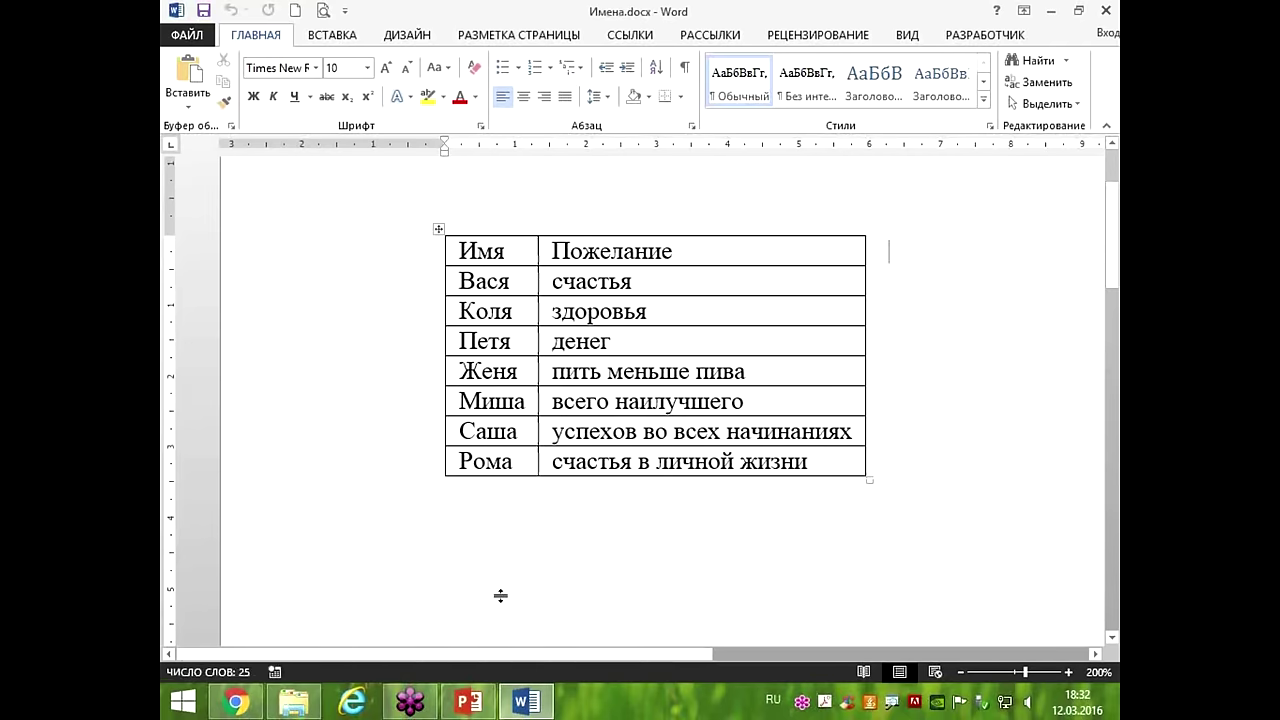
Examine the Имя and Пожелание columns of the table, select the table, and close Имена.docx.
{"action": "left_click", "coordinate": [510, 264]}
{"action": "left_click", "coordinate": [623, 251]}
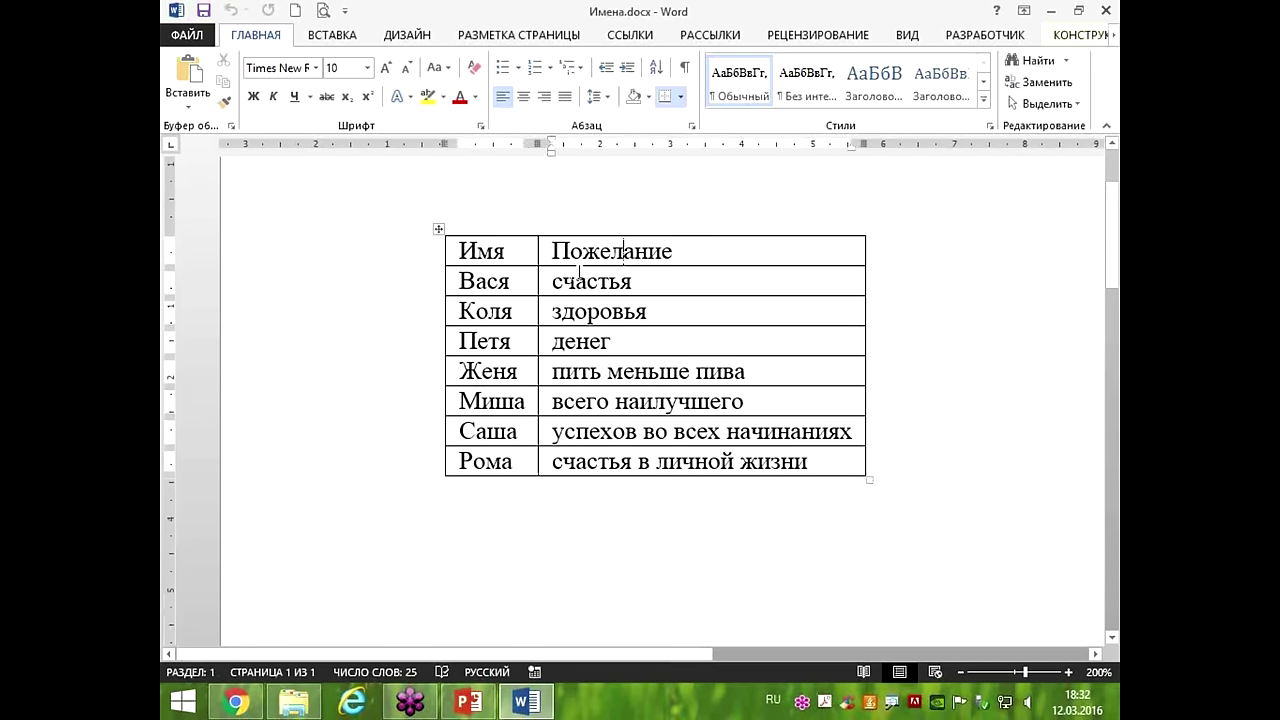
{"action": "triple_click", "coordinate": [795, 384]}
{"action": "left_click", "coordinate": [510, 251]}
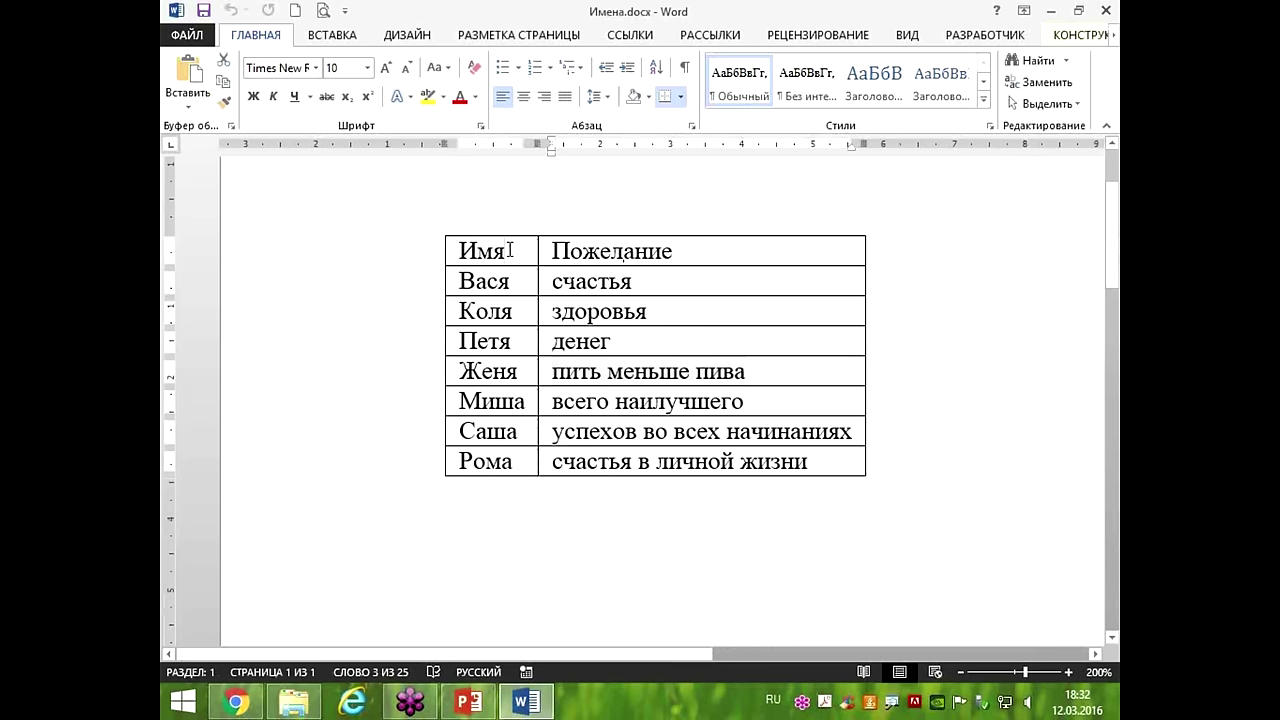
{"action": "left_click_drag", "start_coordinate": [503, 234], "coordinate": [590, 240]}
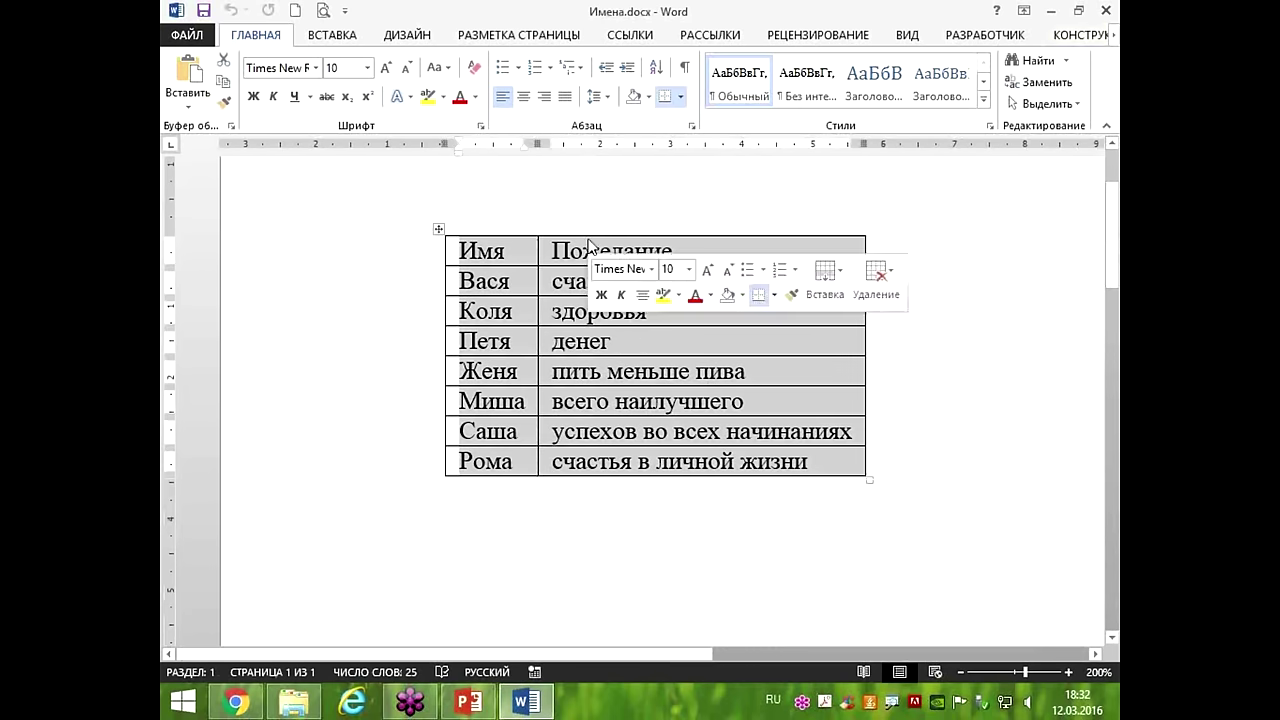
{"action": "left_click", "coordinate": [1105, 10]}
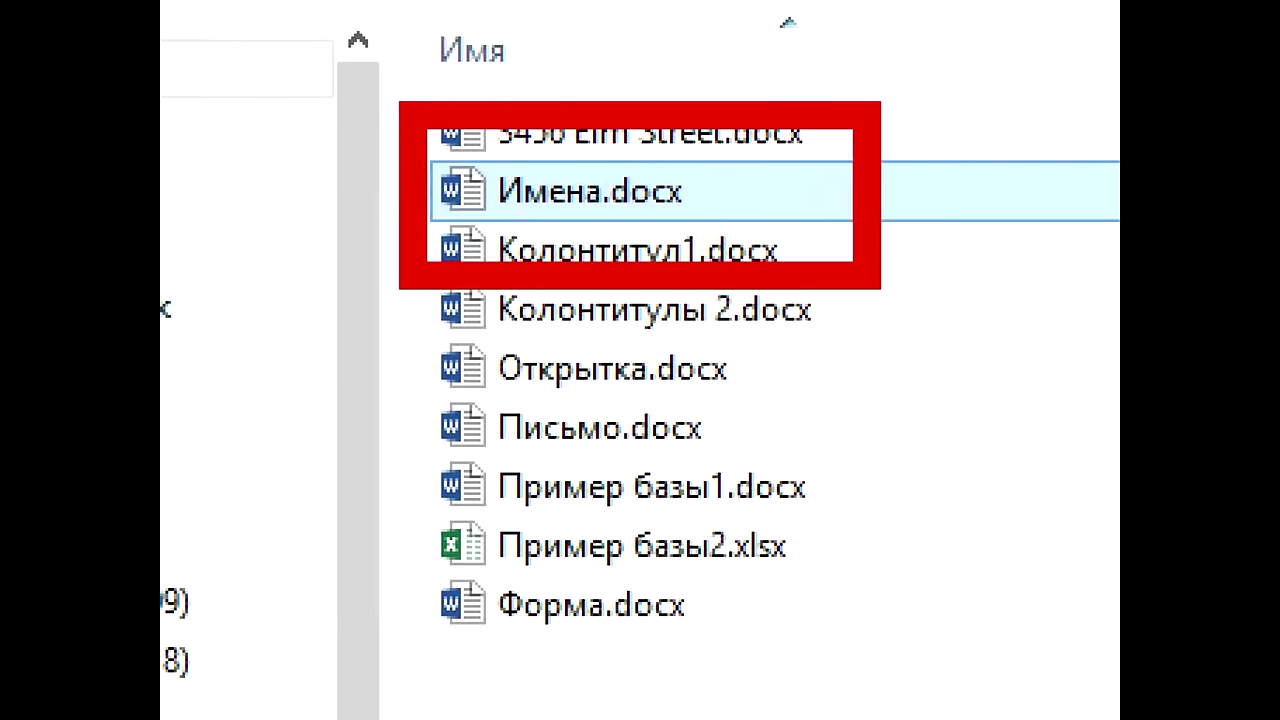
Open Открытка.docx from the folder and zoom out to 90% to view the whole greeting card.
{"action": "left_click", "coordinate": [472, 200]}
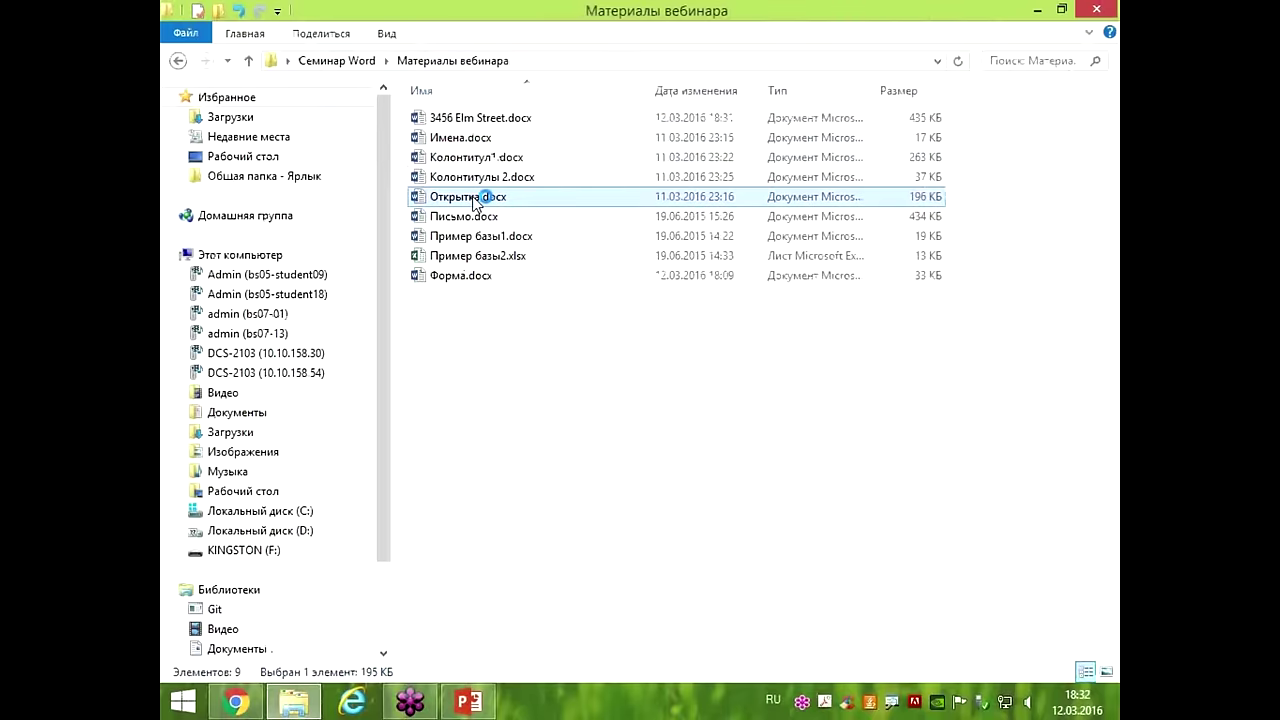
{"action": "double_click", "coordinate": [473, 198]}
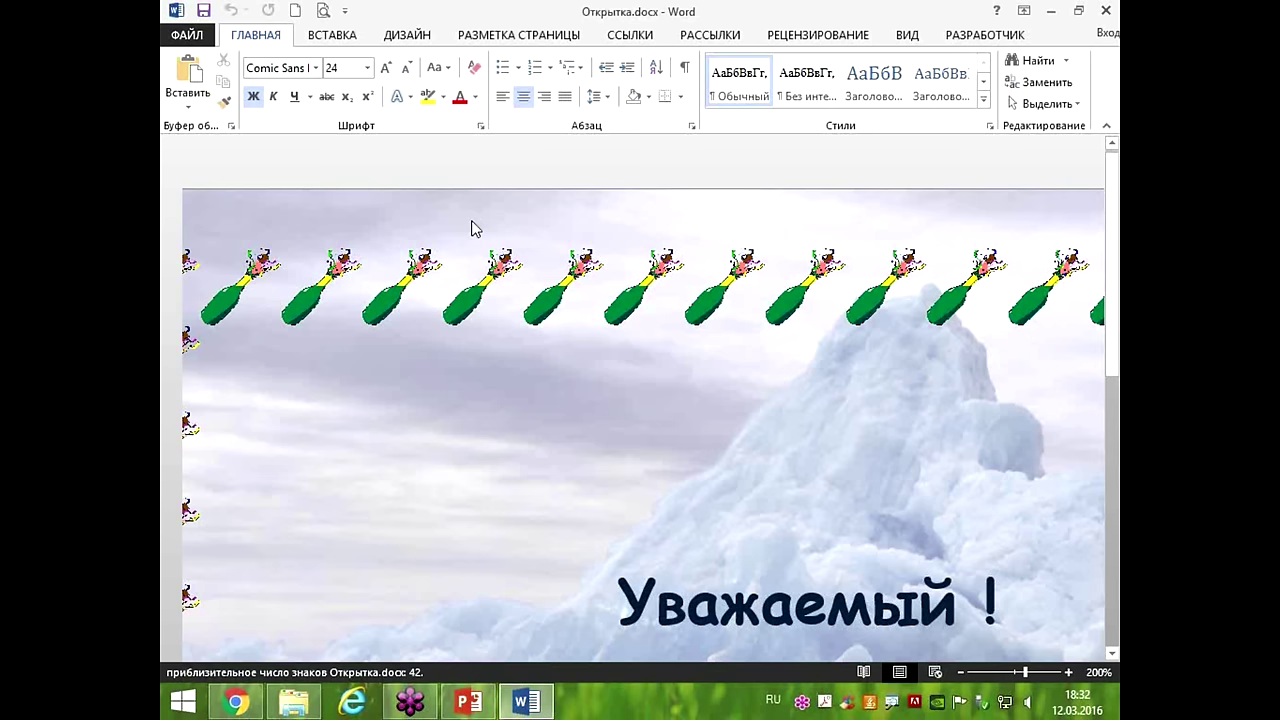
{"action": "left_click", "coordinate": [960, 672]}
{"action": "left_click", "coordinate": [960, 672]}
{"action": "left_click", "coordinate": [960, 672]}
{"action": "left_click", "coordinate": [960, 672]}
{"action": "left_click", "coordinate": [960, 672]}
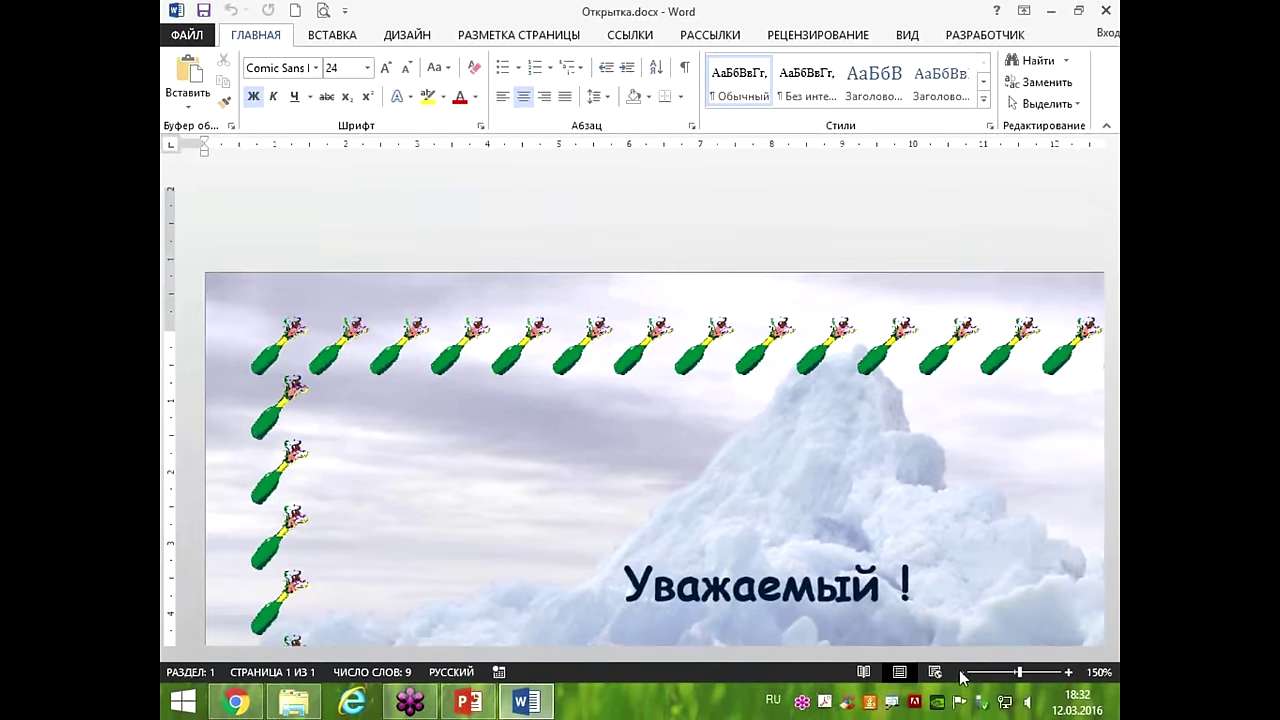
{"action": "left_click", "coordinate": [960, 672]}
{"action": "left_click", "coordinate": [960, 672]}
{"action": "left_click", "coordinate": [960, 672]}
{"action": "left_click", "coordinate": [960, 672]}
{"action": "left_click", "coordinate": [960, 672]}
{"action": "left_click", "coordinate": [960, 672]}
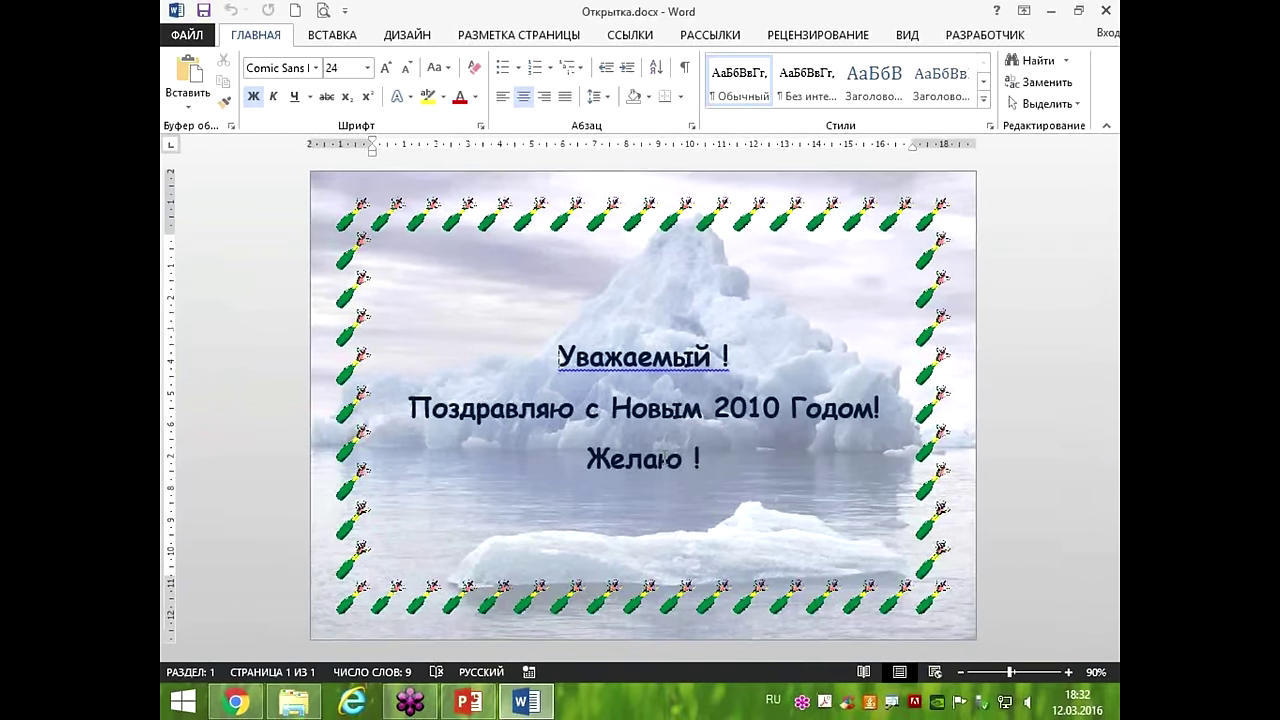
{"action": "left_click_drag", "start_coordinate": [712, 319], "coordinate": [716, 388]}
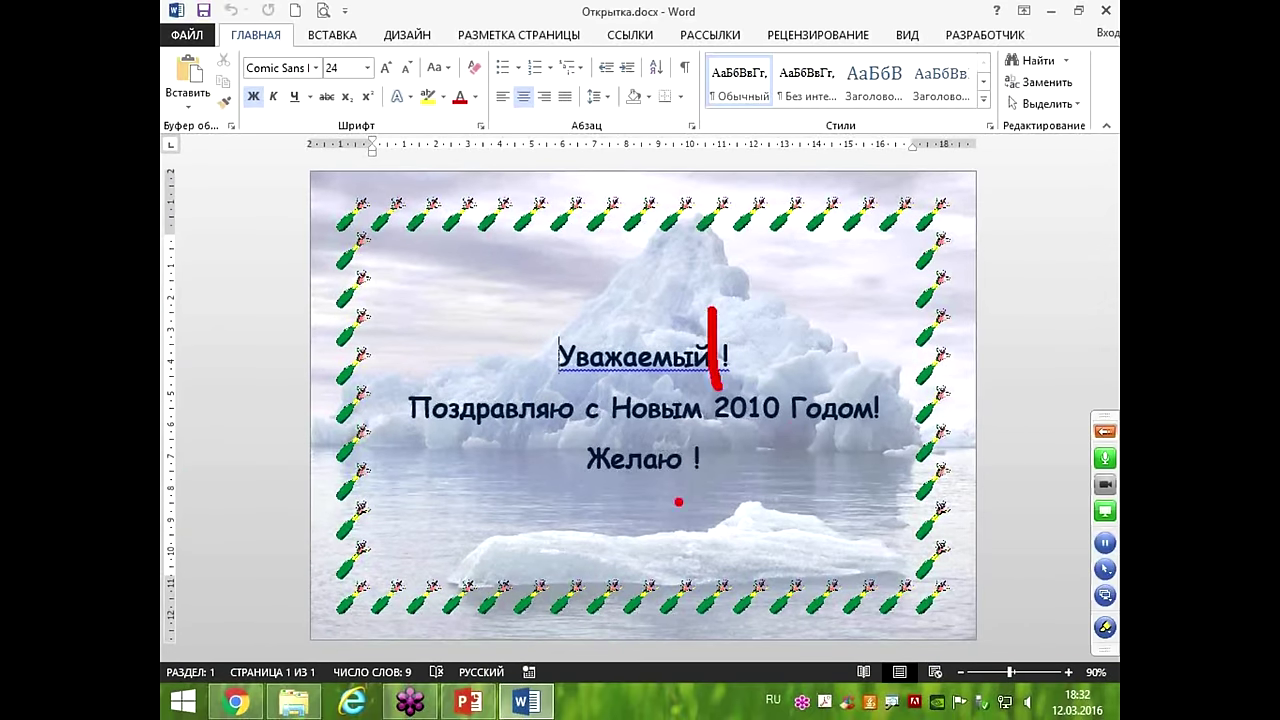
{"action": "left_click_drag", "start_coordinate": [684, 447], "coordinate": [686, 530]}
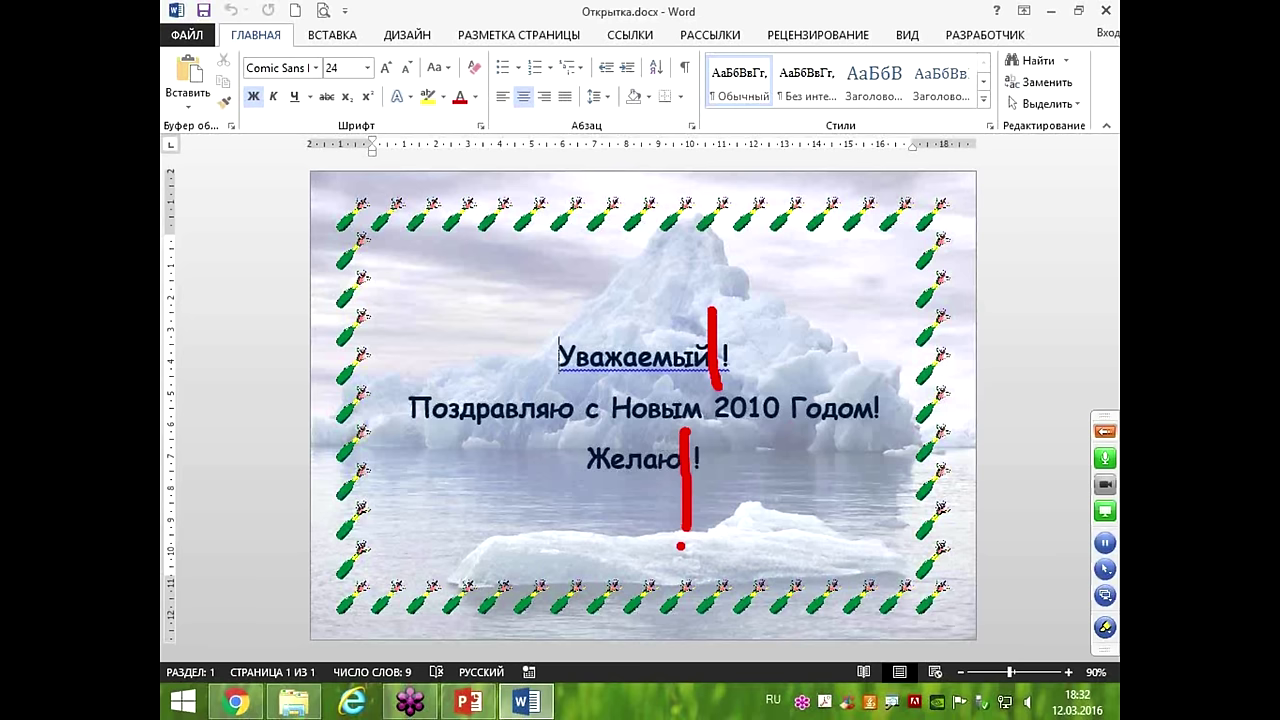
{"action": "key", "text": "Escape"}
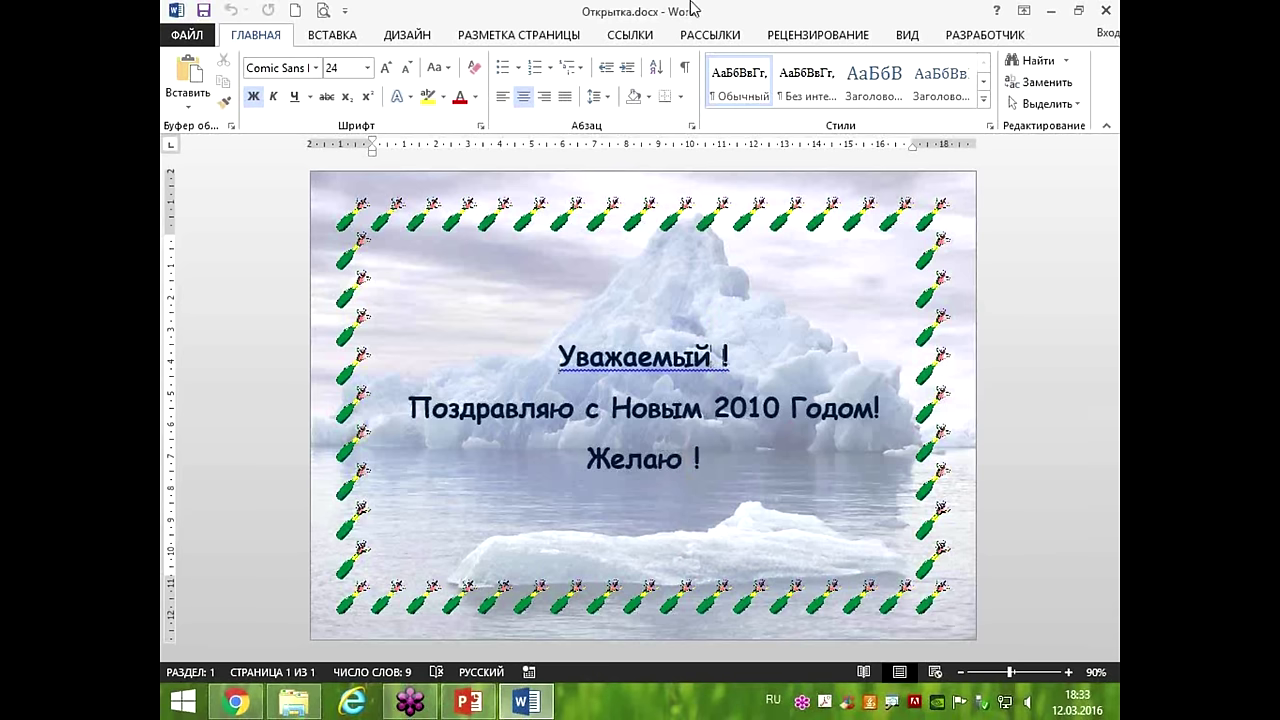
Start a mail merge of the Letters type in the greeting card.
{"action": "left_click", "coordinate": [712, 40]}
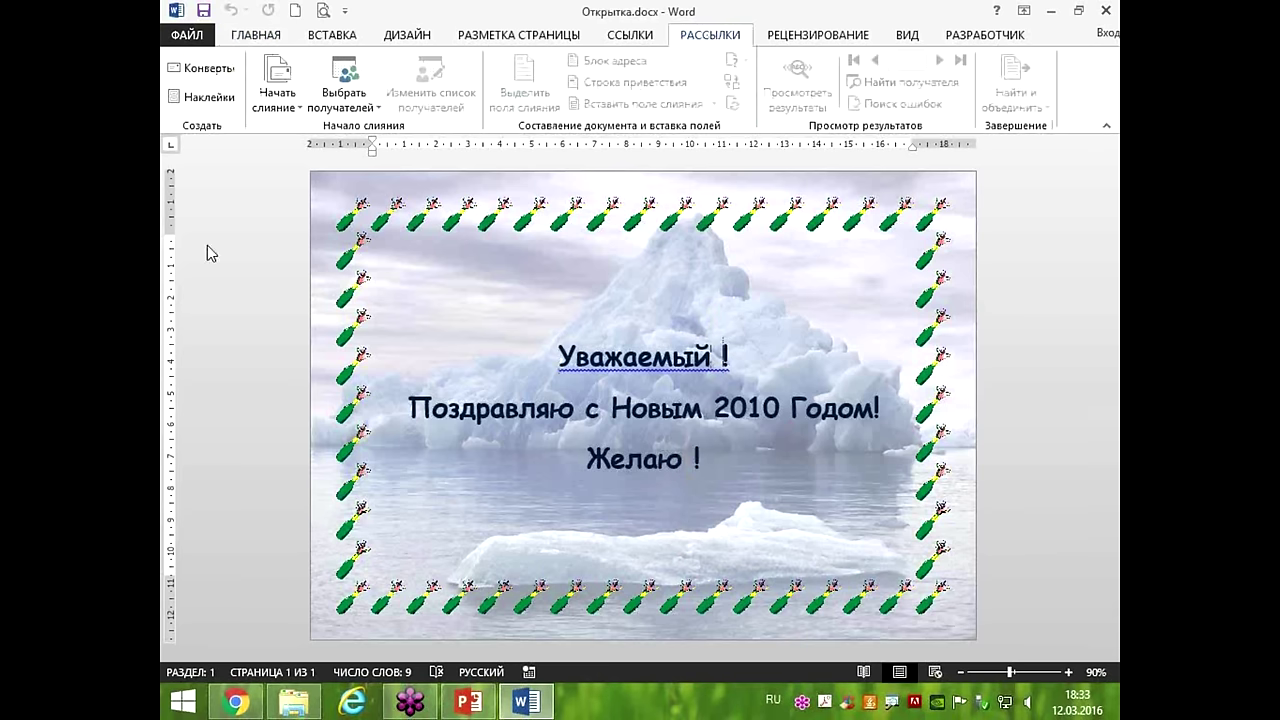
{"action": "left_click", "coordinate": [278, 95]}
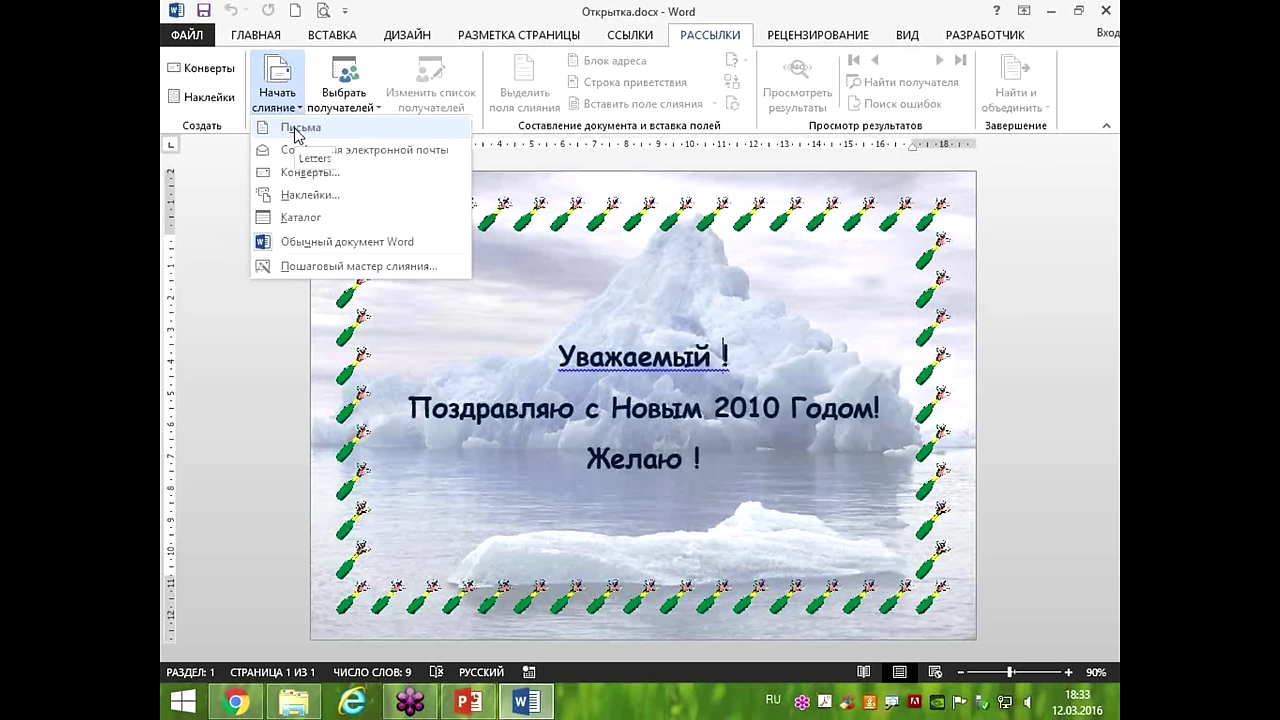
{"action": "left_click", "coordinate": [296, 128]}
Connect the existing list Имена.docx from the Материалы вебинара folder, inside Семинар Word on the desktop, as the recipient list.
{"action": "left_click", "coordinate": [360, 95]}
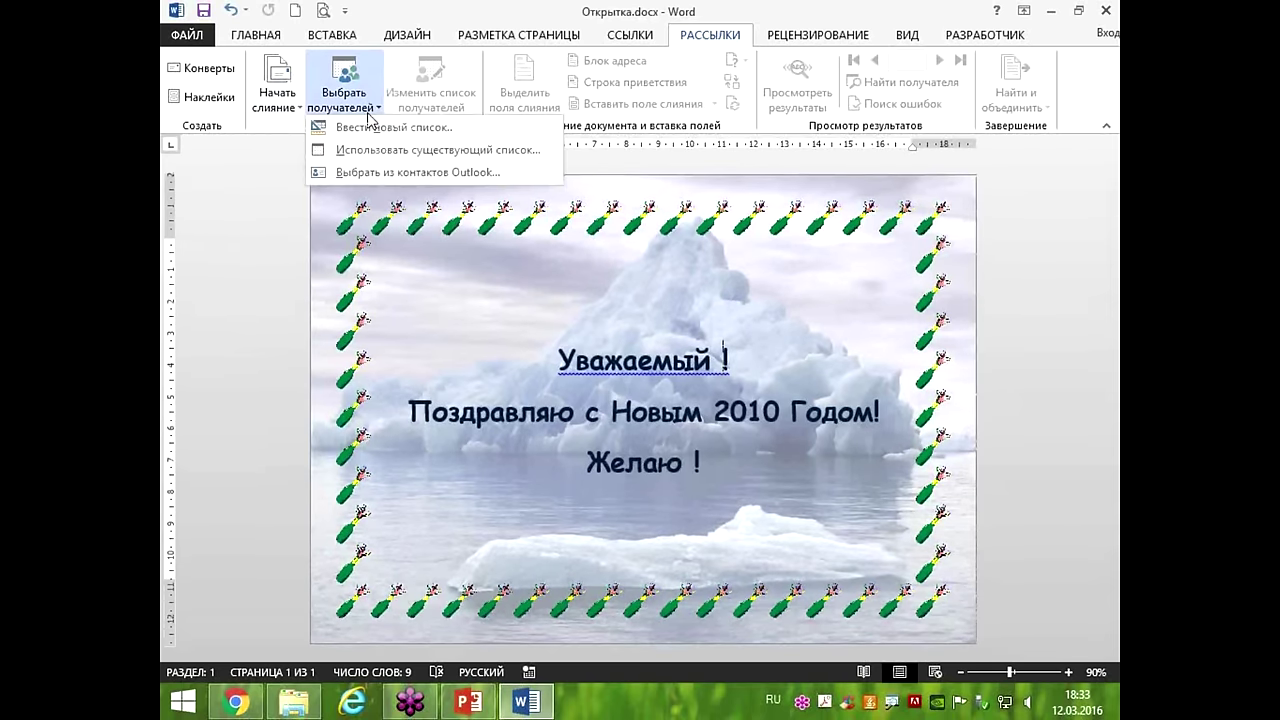
{"action": "left_click", "coordinate": [378, 134]}
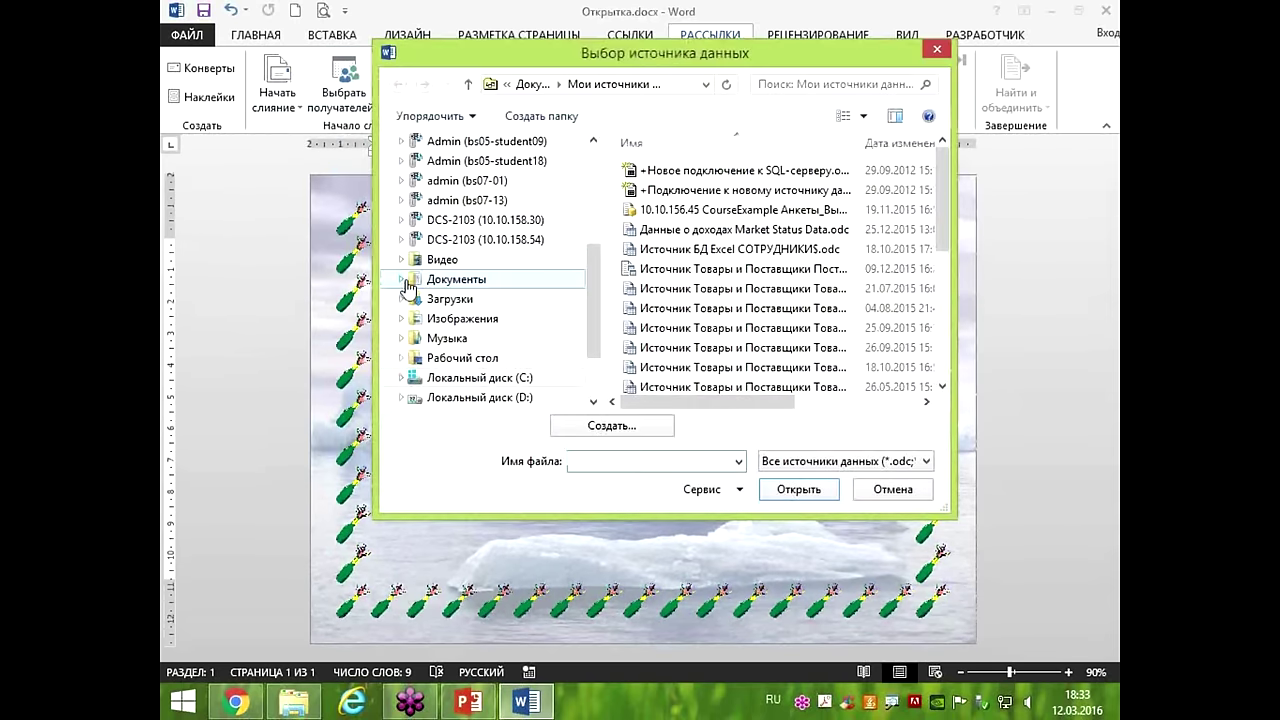
{"action": "left_click", "coordinate": [462, 357]}
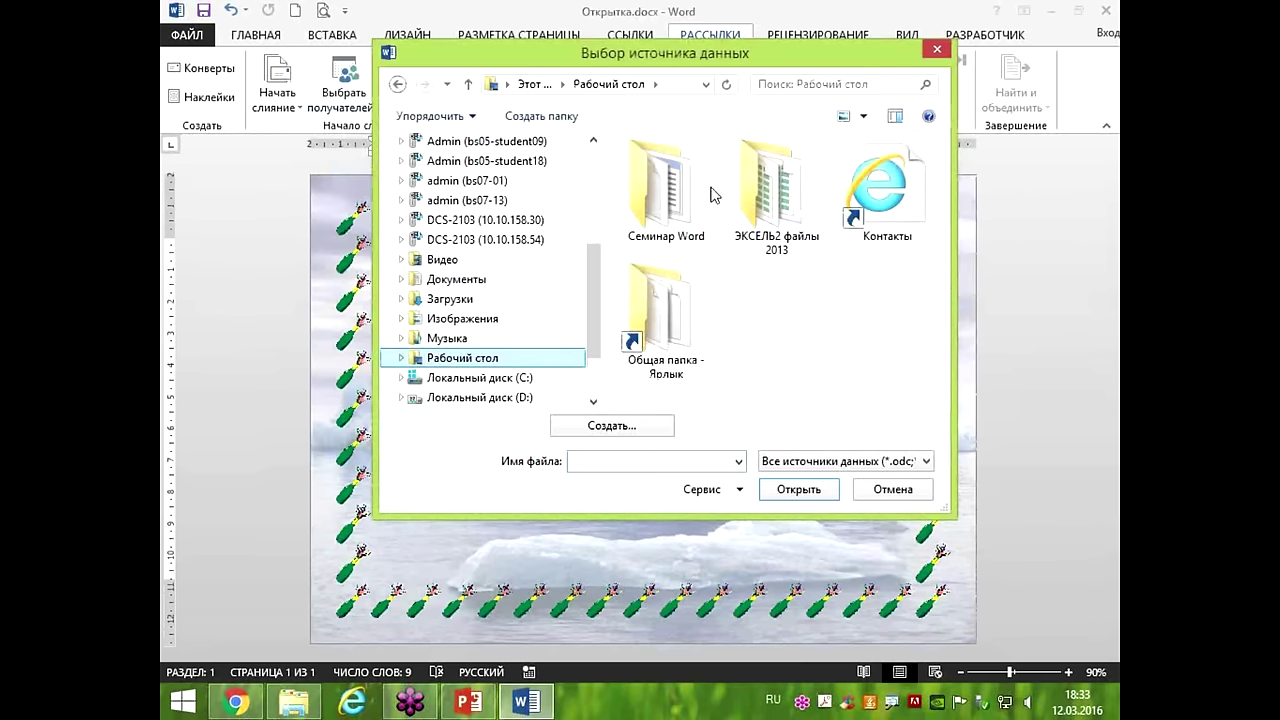
{"action": "double_click", "coordinate": [670, 195]}
{"action": "double_click", "coordinate": [673, 178]}
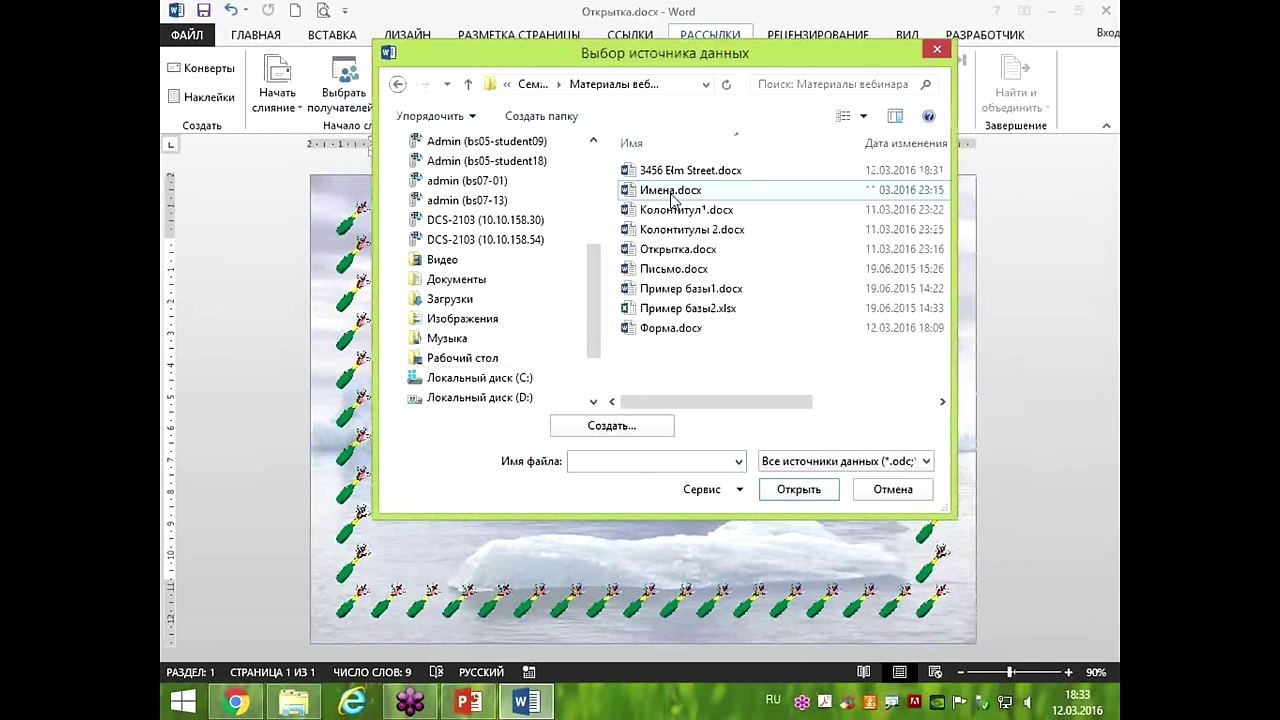
{"action": "left_click", "coordinate": [668, 192]}
{"action": "double_click", "coordinate": [665, 192]}
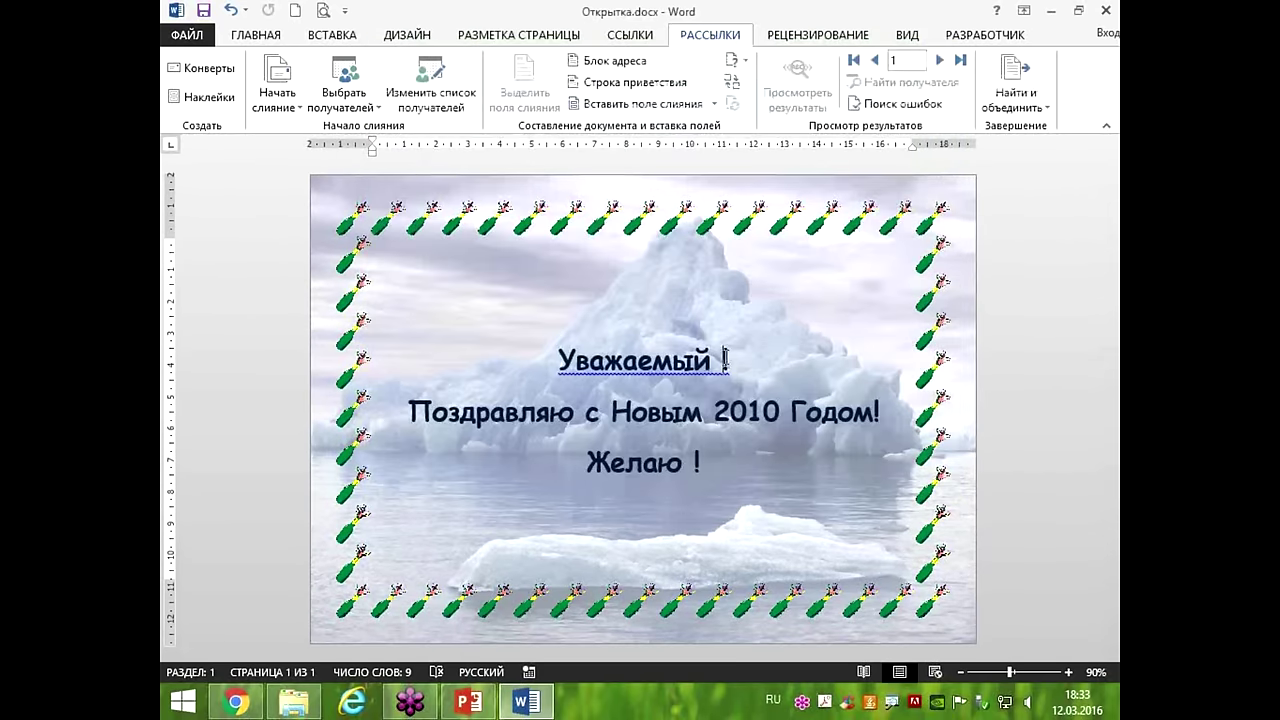
Insert the merge field Имя after "Уважаемый" and the field Пожелание after "Желаю", each before the exclamation mark.
{"action": "left_click", "coordinate": [711, 106]}
{"action": "left_click", "coordinate": [690, 128]}
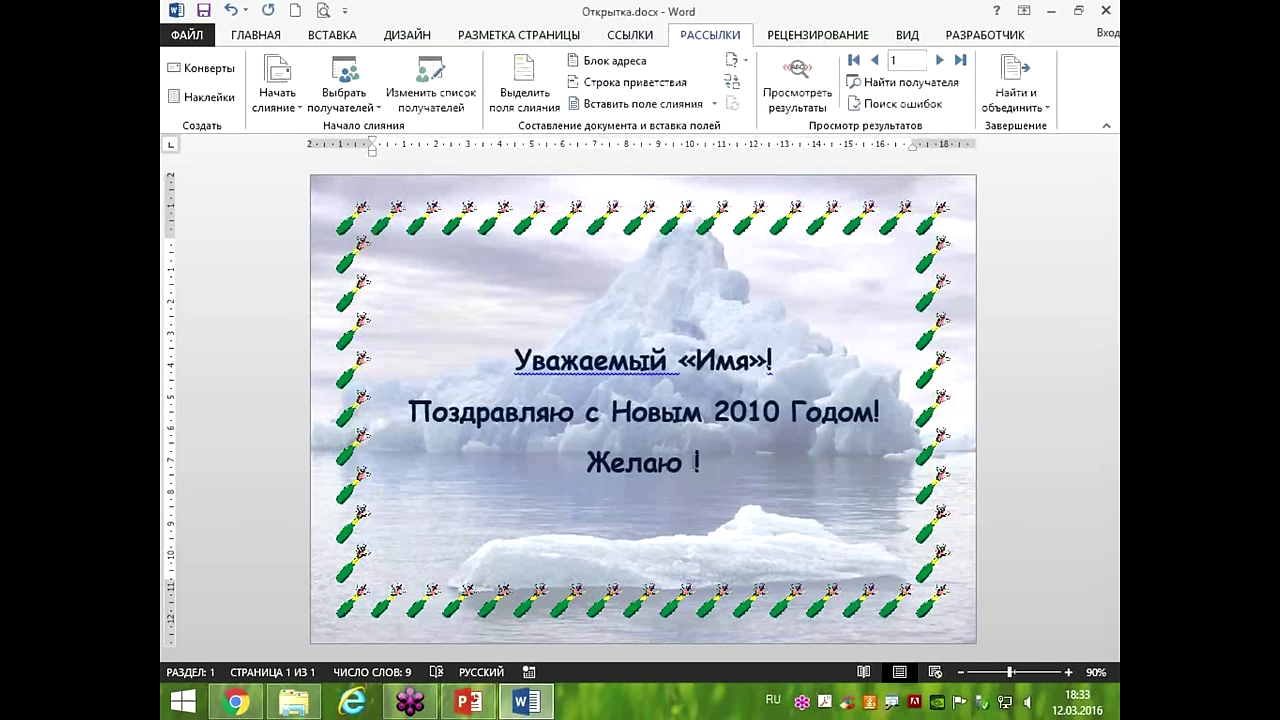
{"action": "left_click", "coordinate": [716, 104]}
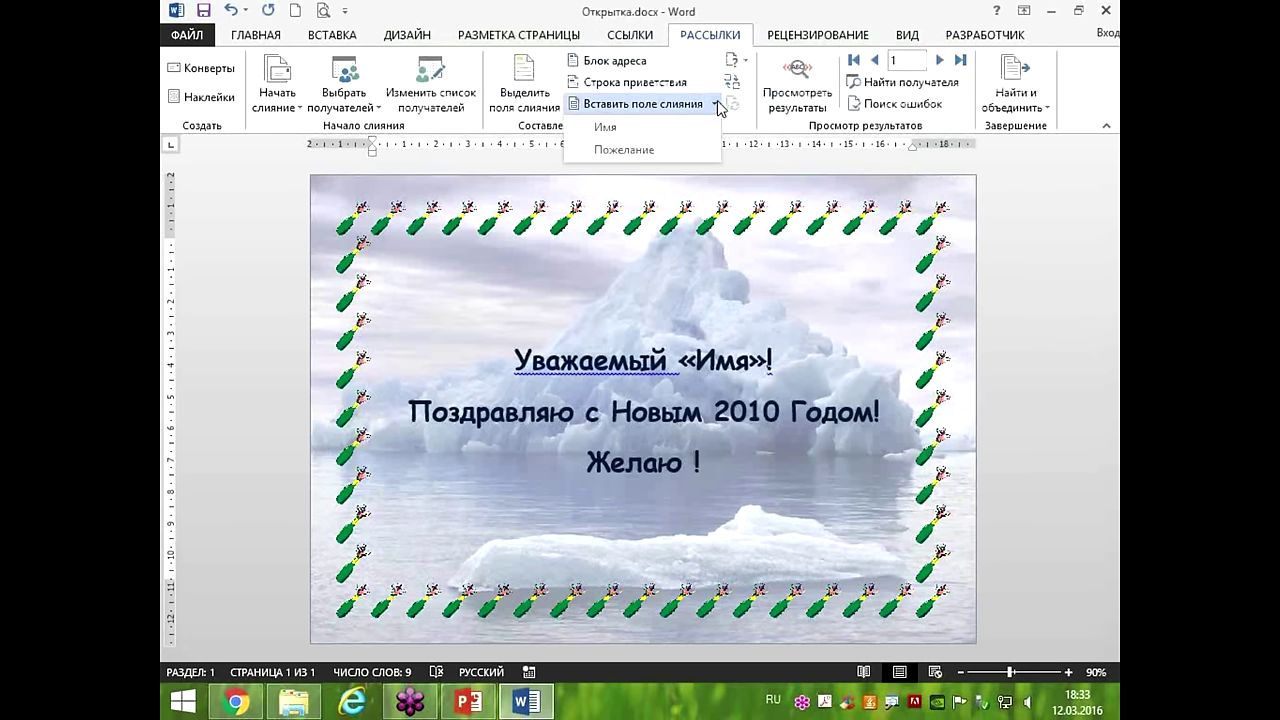
{"action": "left_click", "coordinate": [640, 152]}
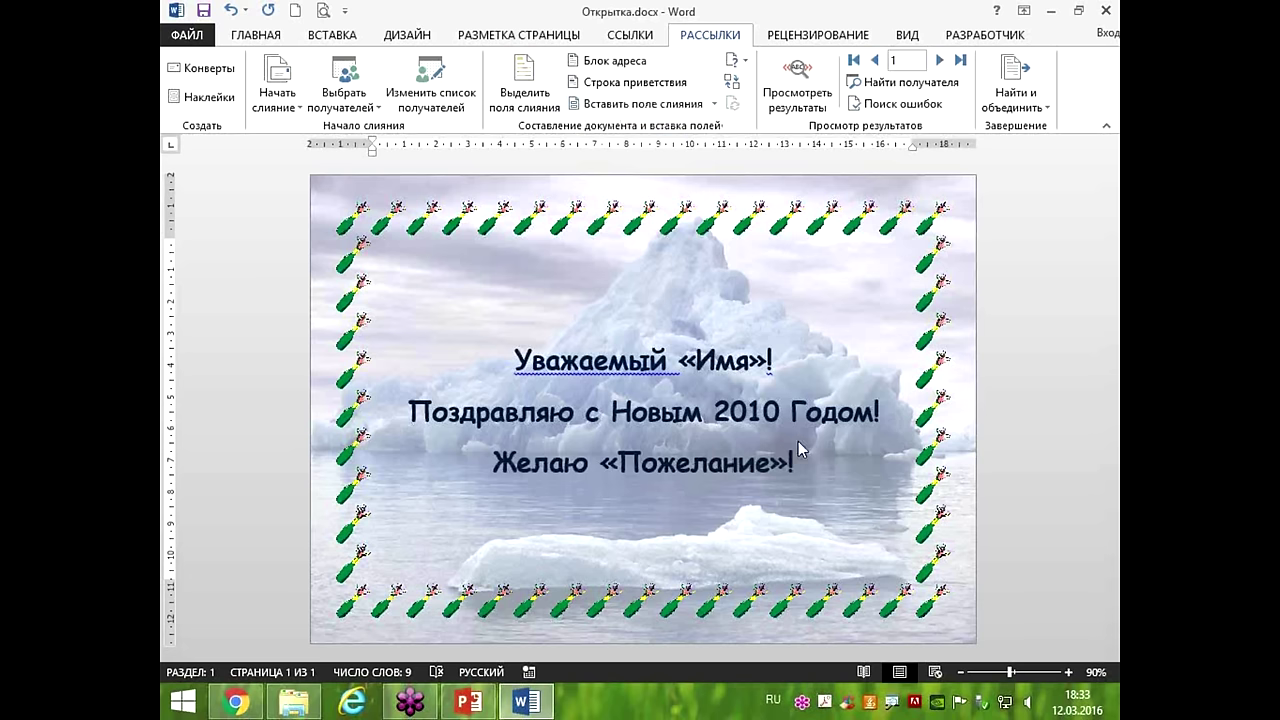
Preview the merge results and go through the cards record by record up to record 7.
{"action": "left_click", "coordinate": [798, 92]}
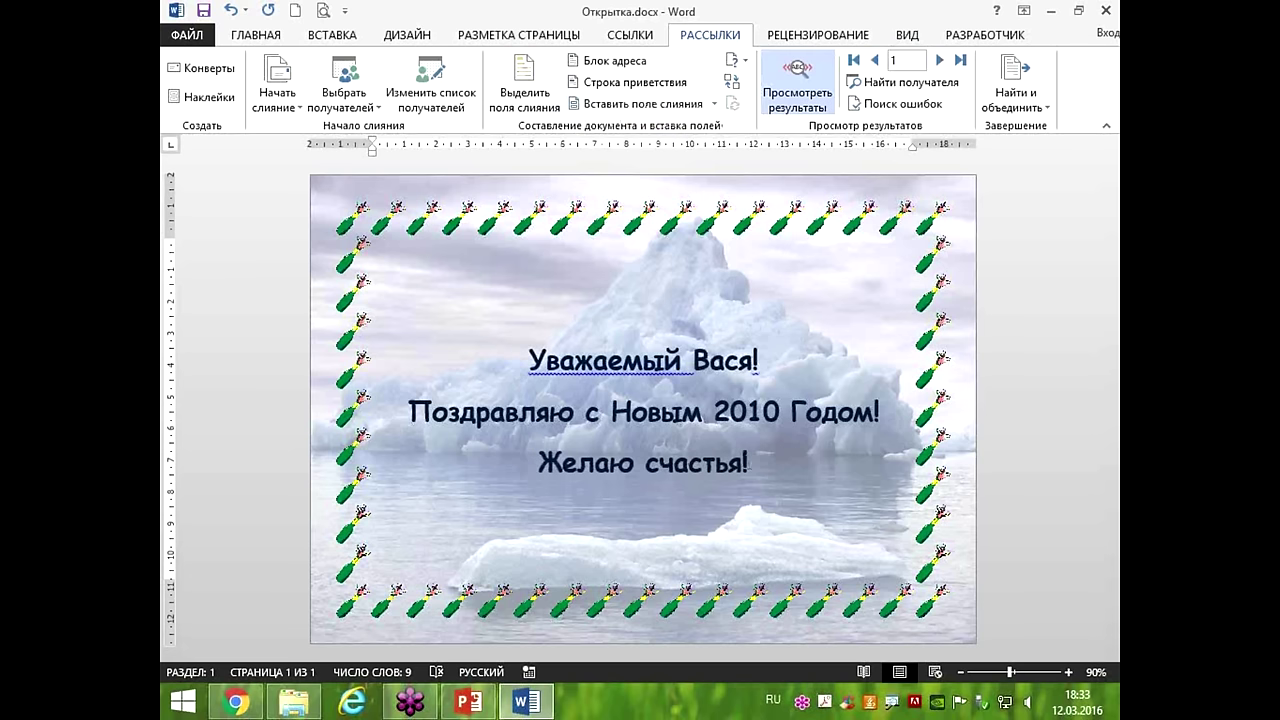
{"action": "left_click", "coordinate": [939, 61]}
{"action": "left_click", "coordinate": [939, 61]}
{"action": "left_click", "coordinate": [939, 61]}
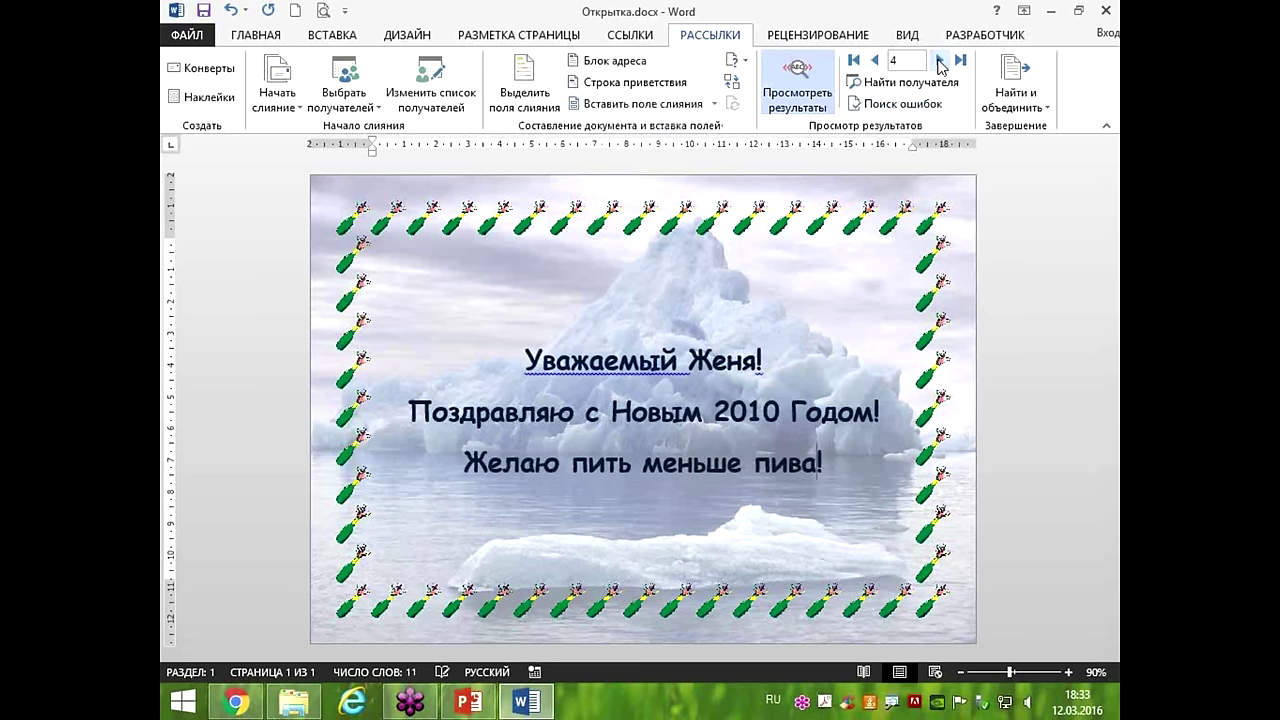
{"action": "left_click", "coordinate": [939, 61]}
{"action": "left_click", "coordinate": [939, 61]}
{"action": "left_click", "coordinate": [939, 61]}
Merge all records into a new document of individual cards.
{"action": "left_click", "coordinate": [1012, 92]}
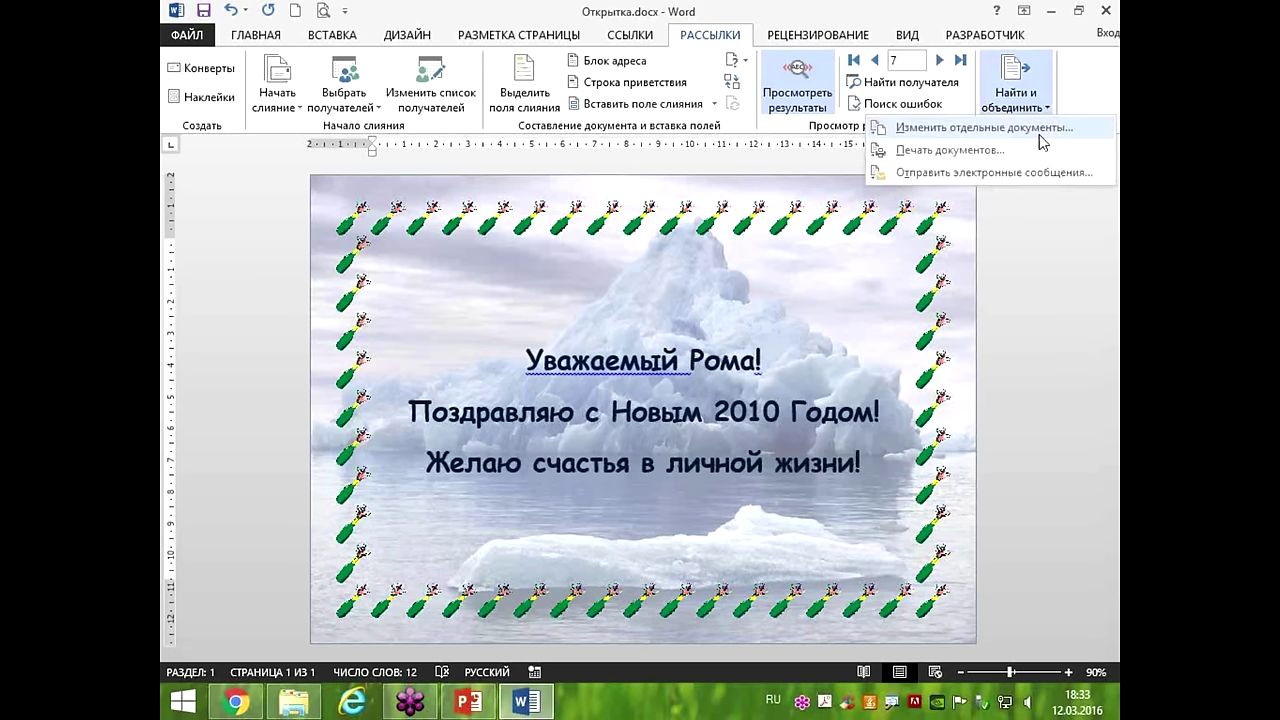
{"action": "left_click", "coordinate": [990, 148]}
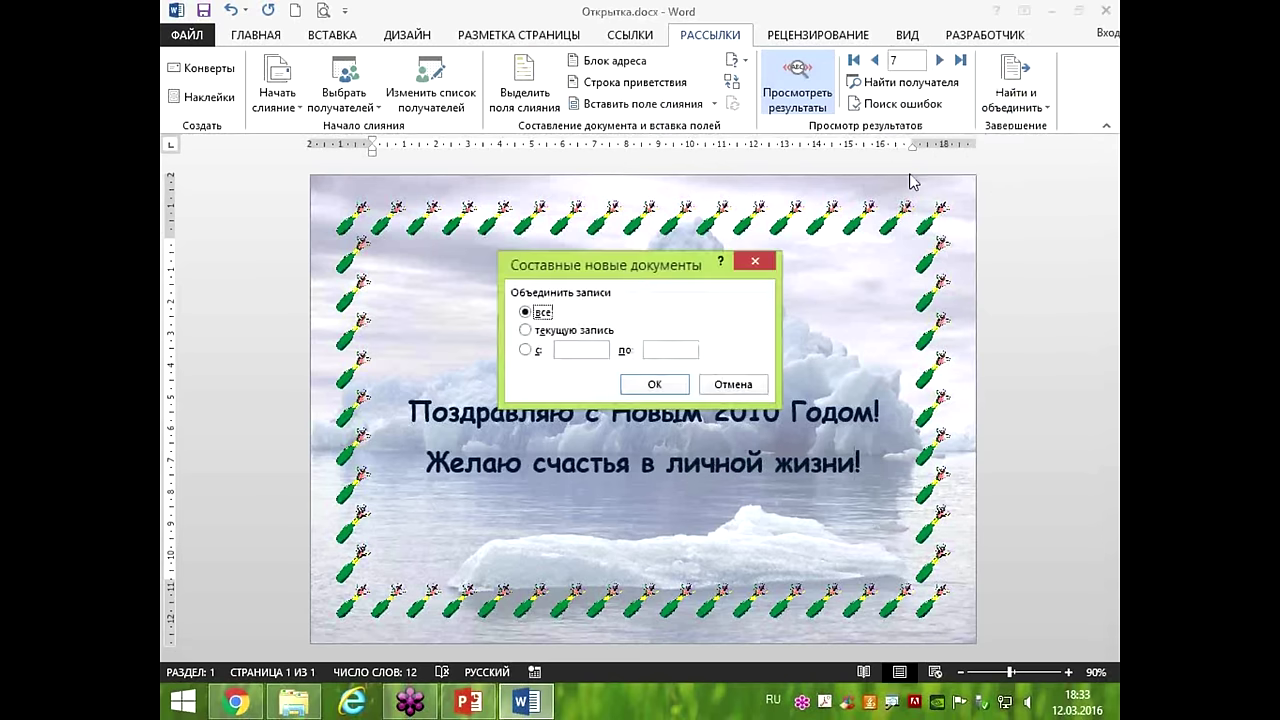
{"action": "left_click", "coordinate": [655, 384]}
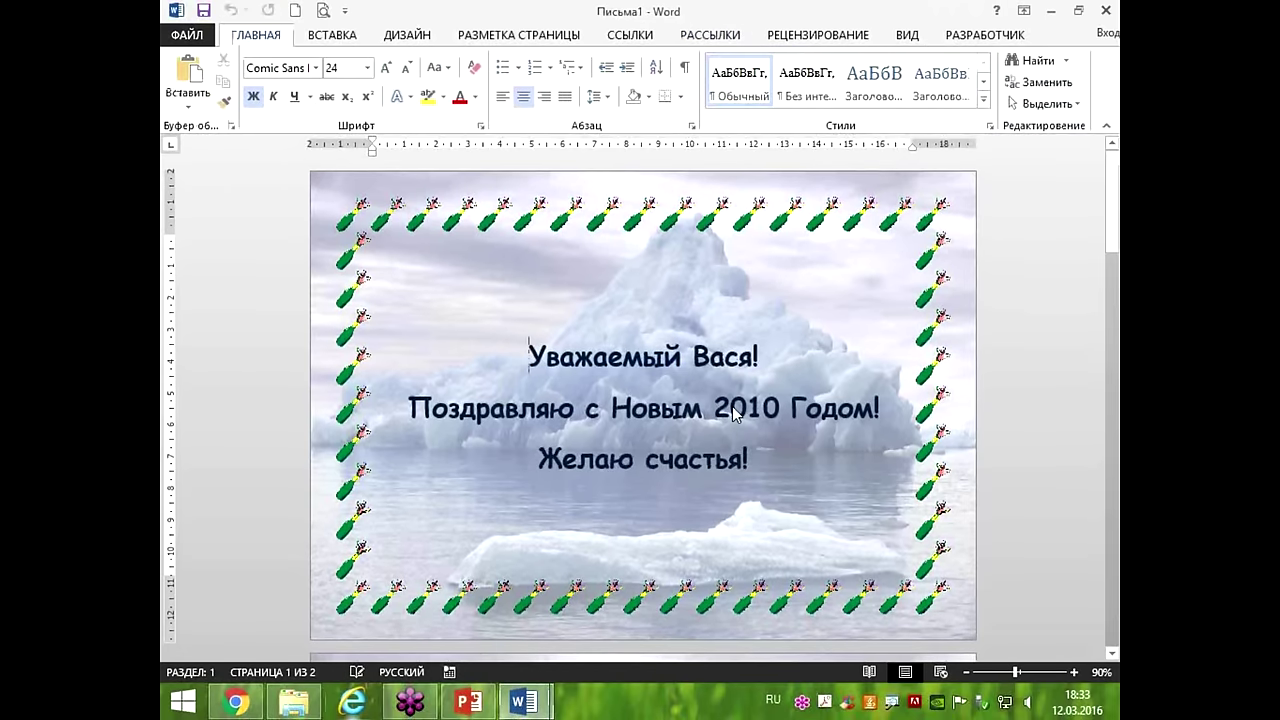
Review the merged cards, zoom out to 20% to see them all together, and switch back to Открытка.docx.
{"action": "scroll", "coordinate": [623, 410], "scroll_direction": "down", "scroll_amount": 3}
{"action": "scroll", "coordinate": [623, 410], "scroll_direction": "down", "scroll_amount": 20}
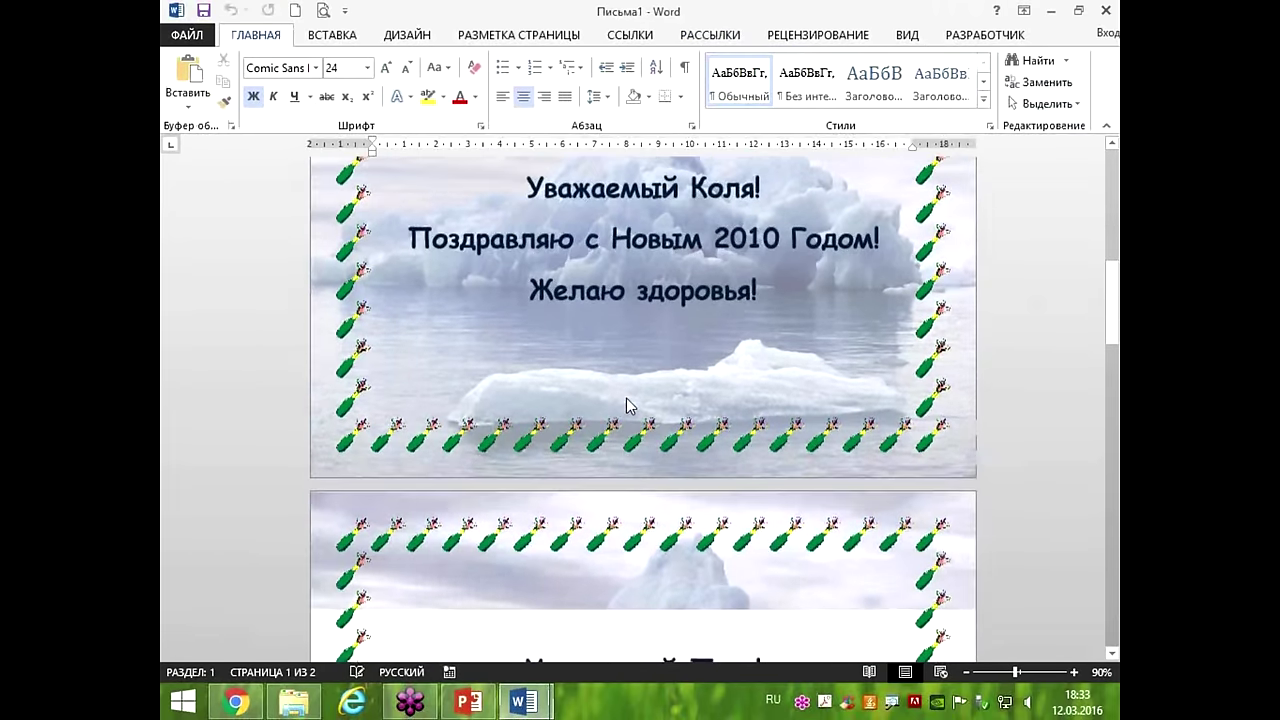
{"action": "scroll", "coordinate": [626, 398], "scroll_direction": "down", "scroll_amount": 15}
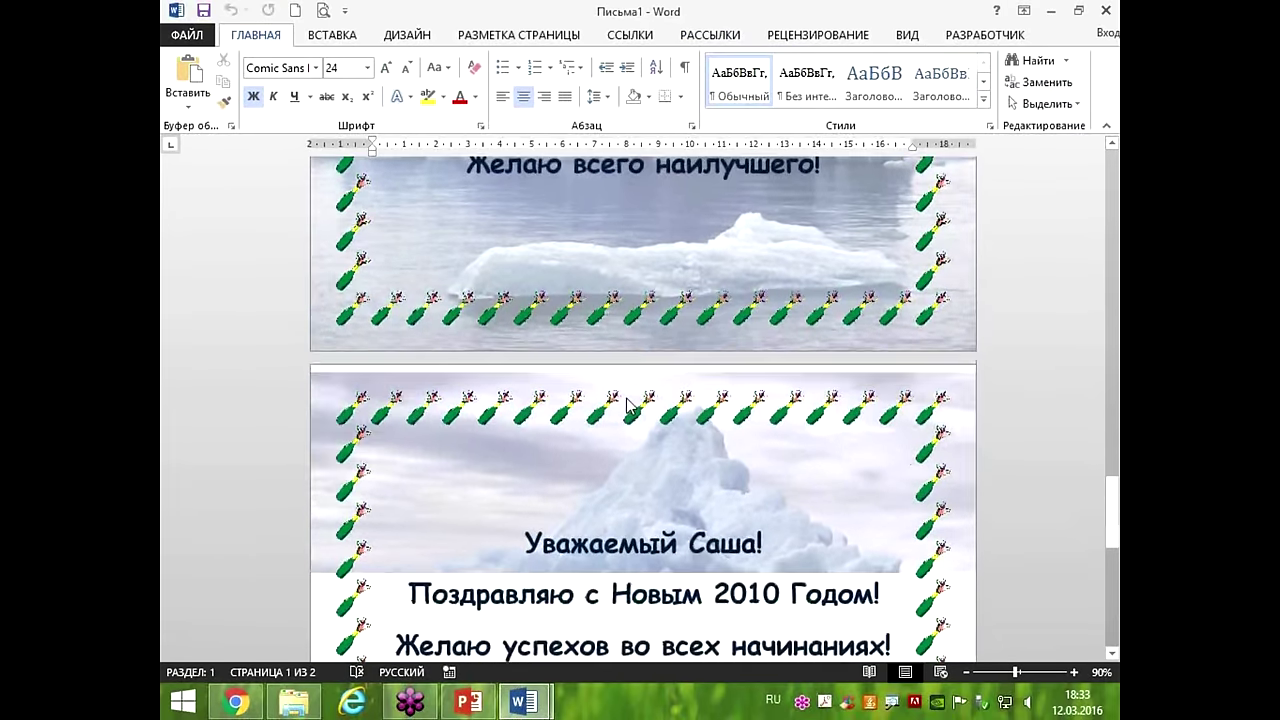
{"action": "scroll", "coordinate": [619, 382], "scroll_direction": "down", "scroll_amount": 7}
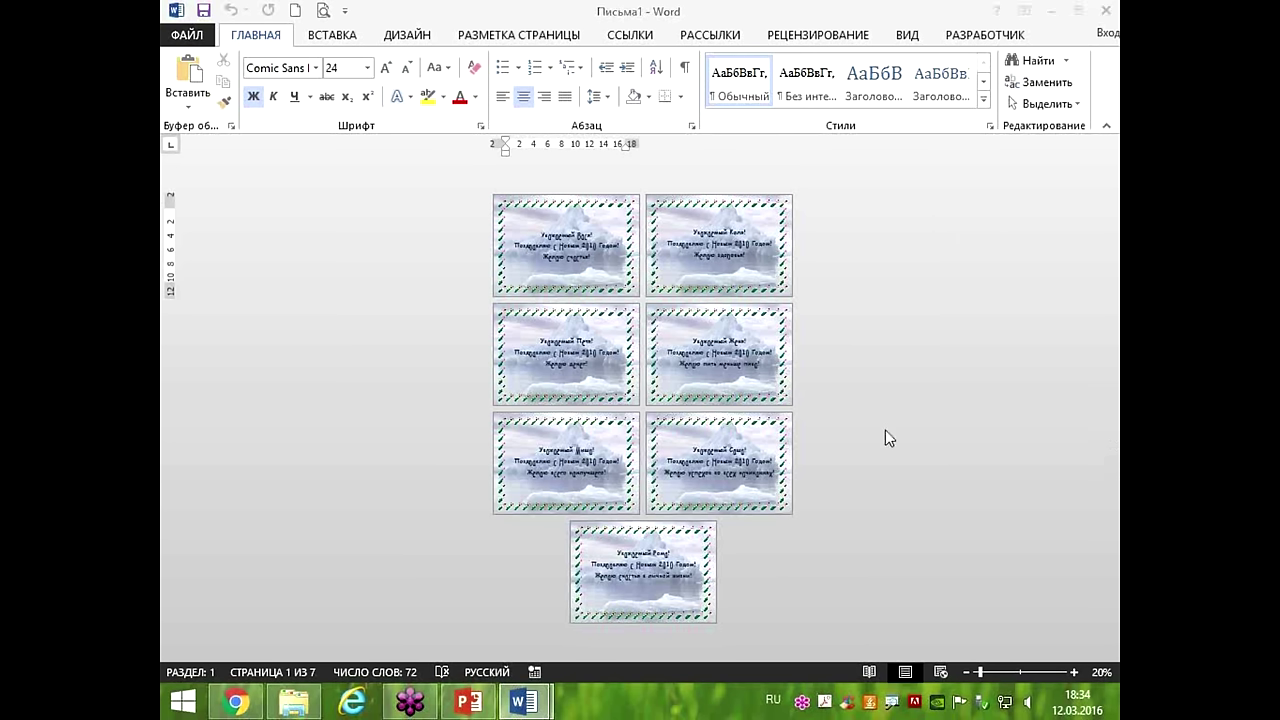
{"action": "left_click", "coordinate": [853, 436]}
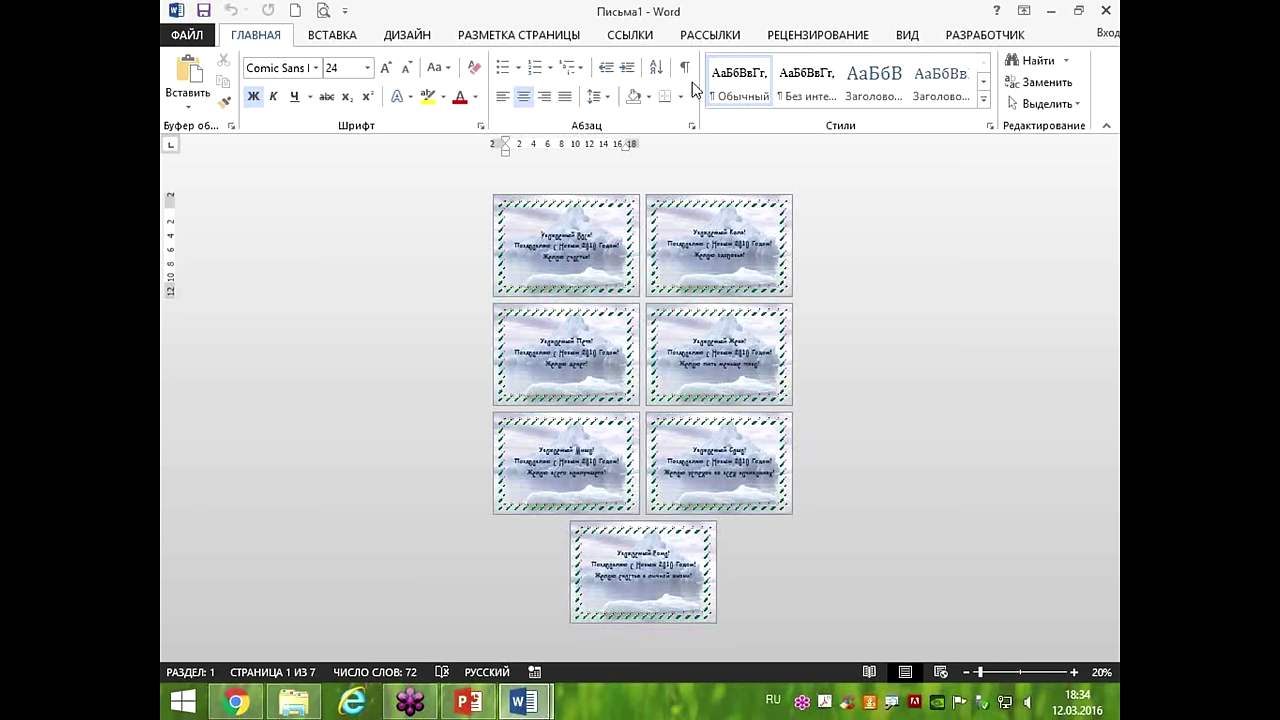
{"action": "mouse_move", "coordinate": [528, 695]}
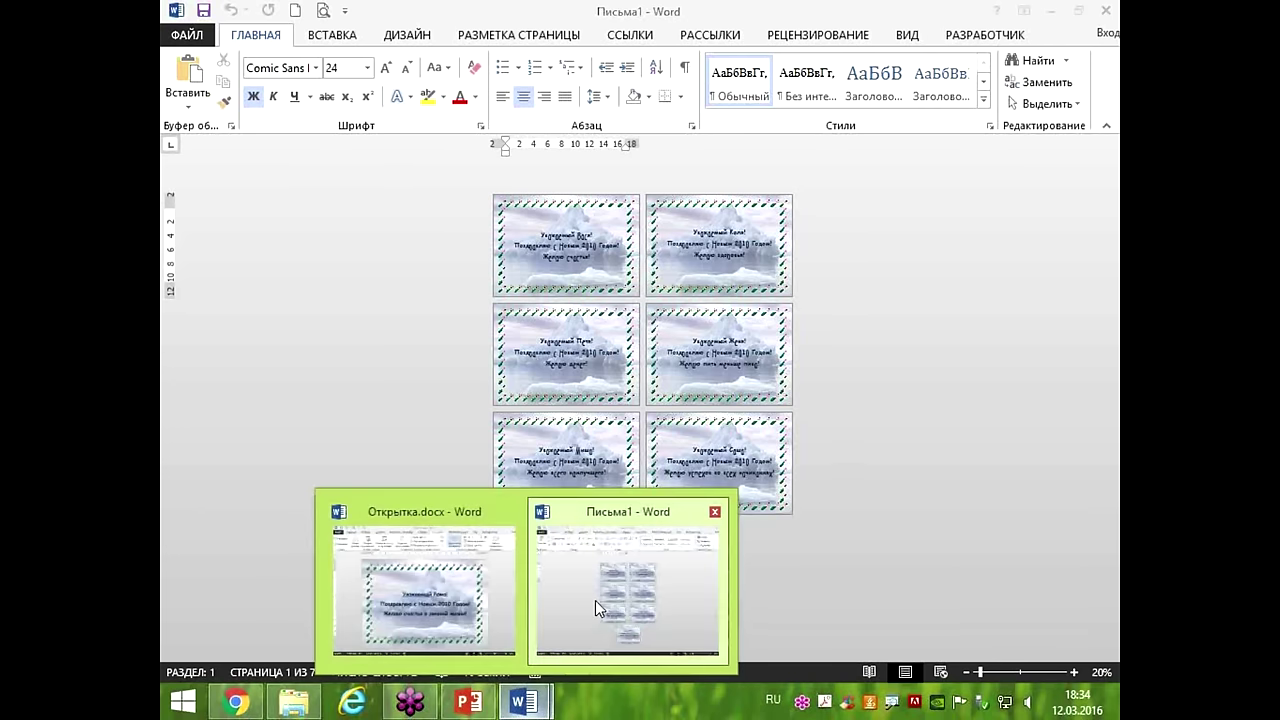
{"action": "left_click", "coordinate": [505, 600]}
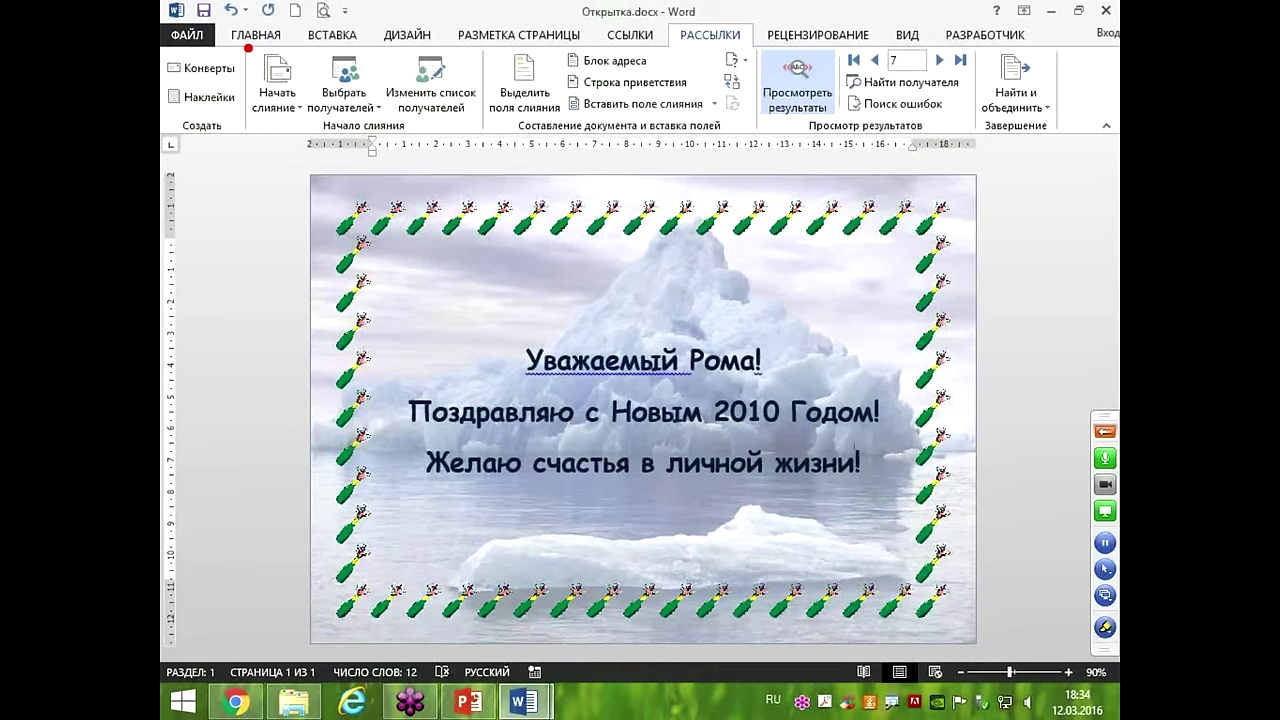
{"action": "mouse_move", "coordinate": [245, 32]}
{"action": "left_mouse_down"}
{"action": "mouse_move", "coordinate": [1080, 110]}
{"action": "mouse_move", "coordinate": [1112, 150]}
{"action": "mouse_move", "coordinate": [1068, 150]}
{"action": "left_mouse_up"}
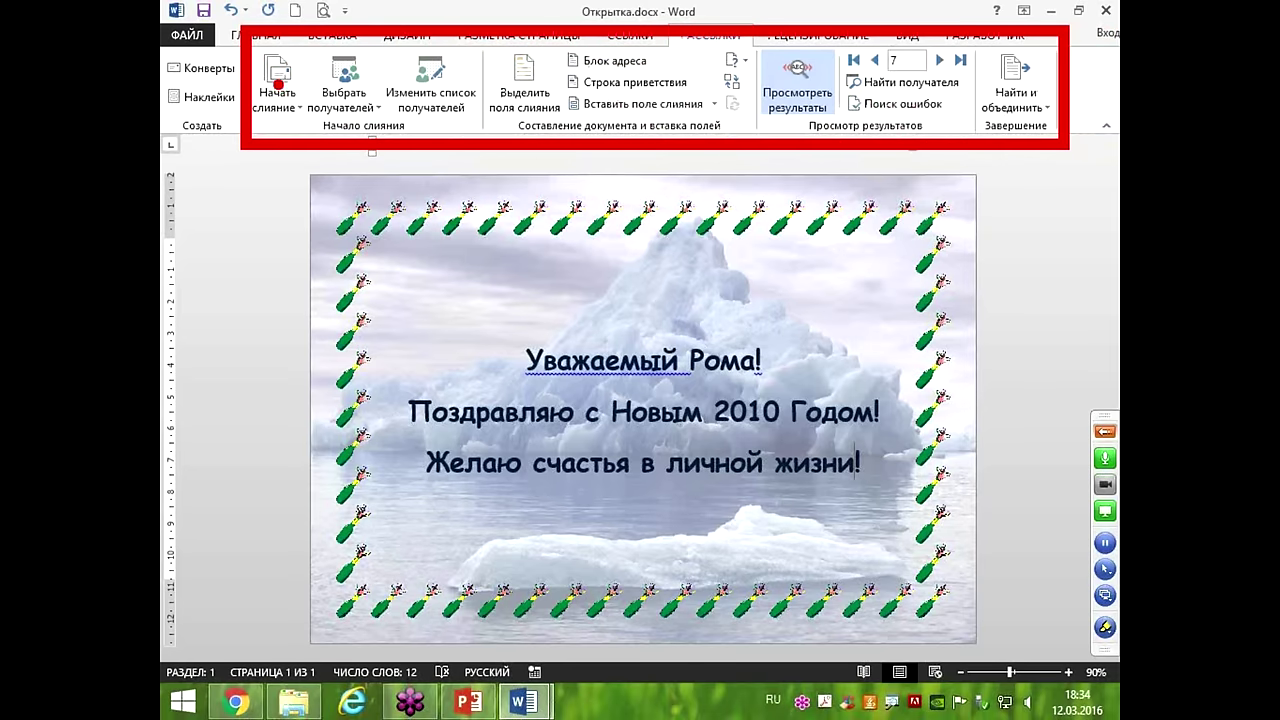
{"action": "mouse_move", "coordinate": [264, 80]}
{"action": "left_mouse_down"}
{"action": "mouse_move", "coordinate": [286, 90]}
{"action": "mouse_move", "coordinate": [268, 126]}
{"action": "left_mouse_up"}
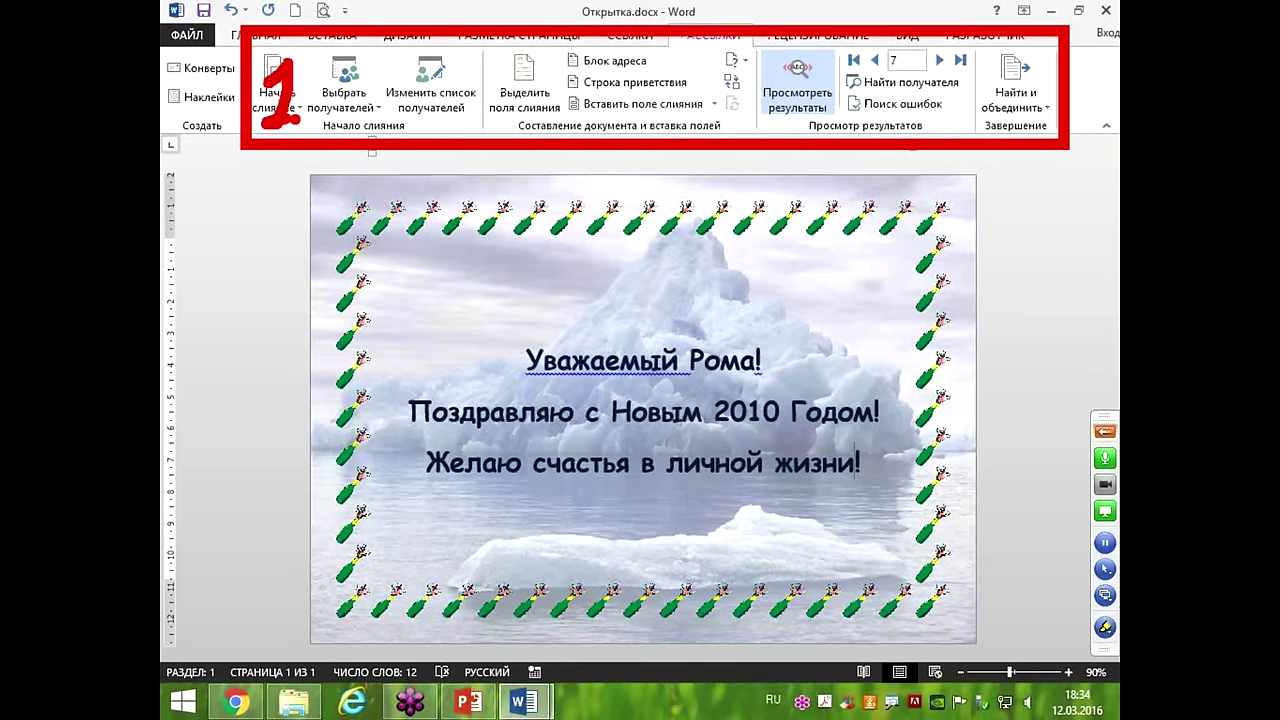
{"action": "mouse_move", "coordinate": [369, 68]}
{"action": "left_mouse_down"}
{"action": "mouse_move", "coordinate": [350, 112]}
{"action": "mouse_move", "coordinate": [392, 126]}
{"action": "left_mouse_up"}
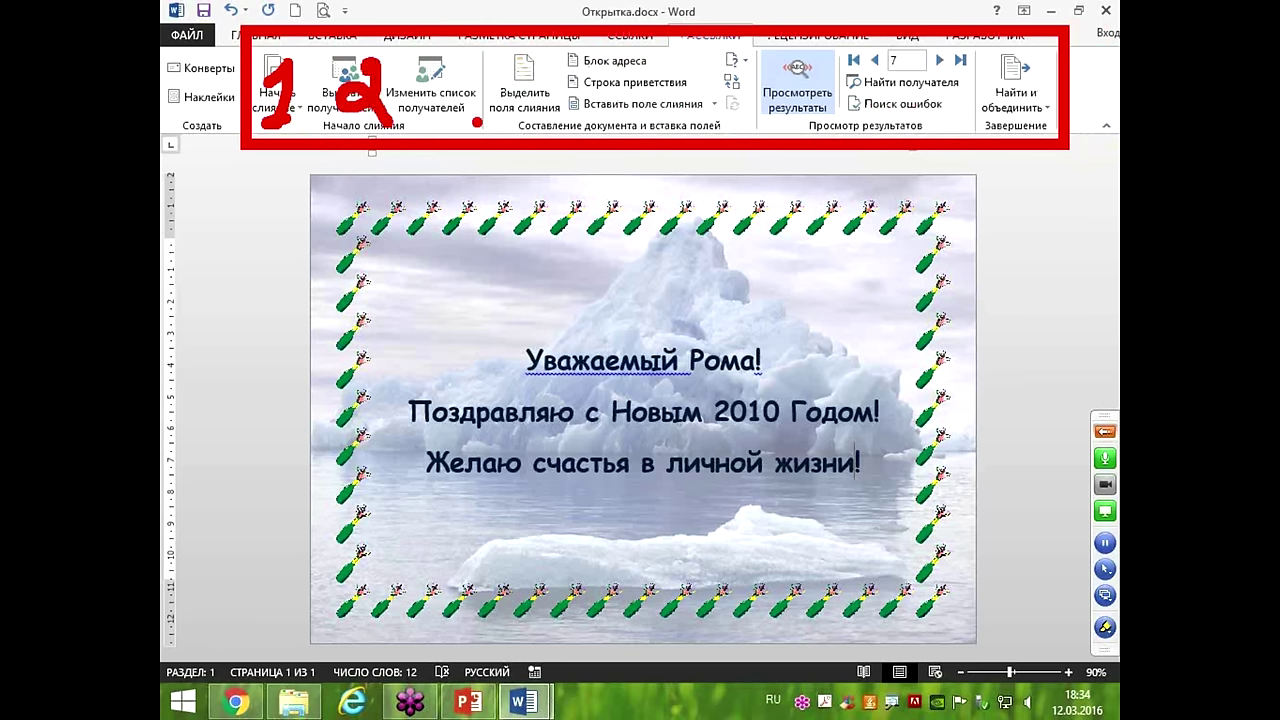
{"action": "mouse_move", "coordinate": [696, 72]}
{"action": "left_mouse_down"}
{"action": "mouse_move", "coordinate": [712, 104]}
{"action": "mouse_move", "coordinate": [684, 130]}
{"action": "left_mouse_up"}
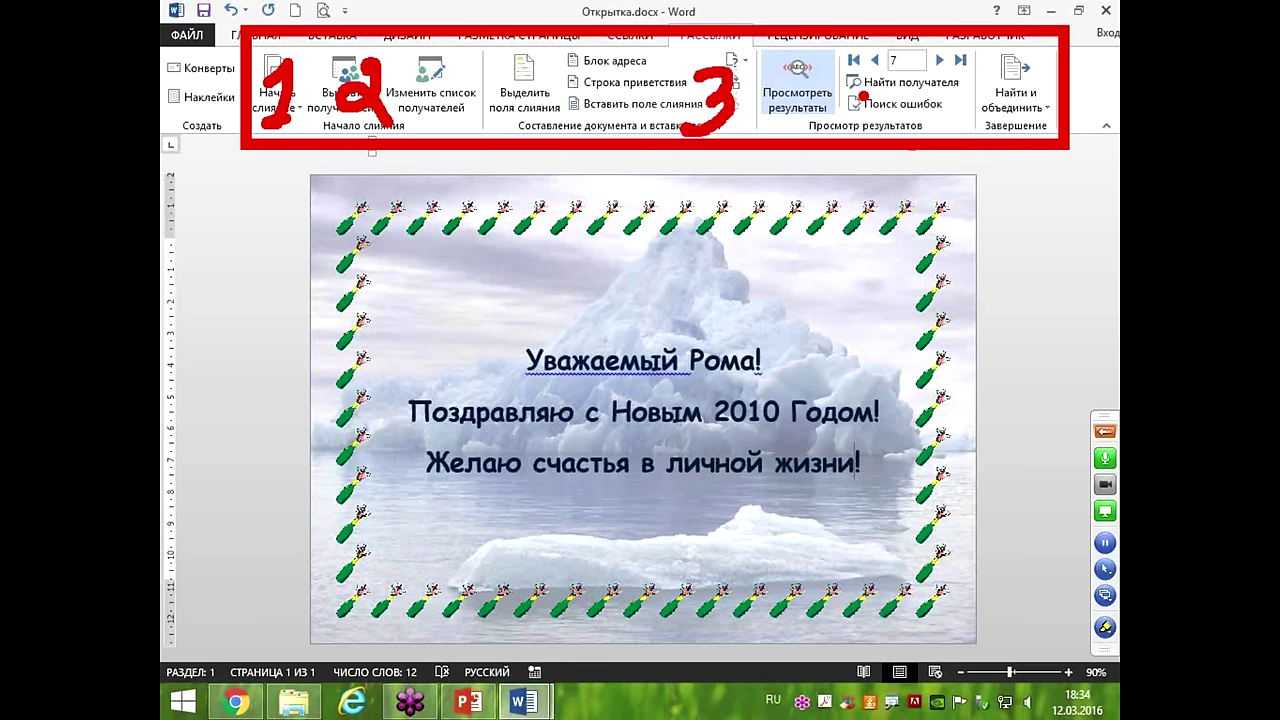
{"action": "left_click_drag", "start_coordinate": [842, 60], "coordinate": [878, 134]}
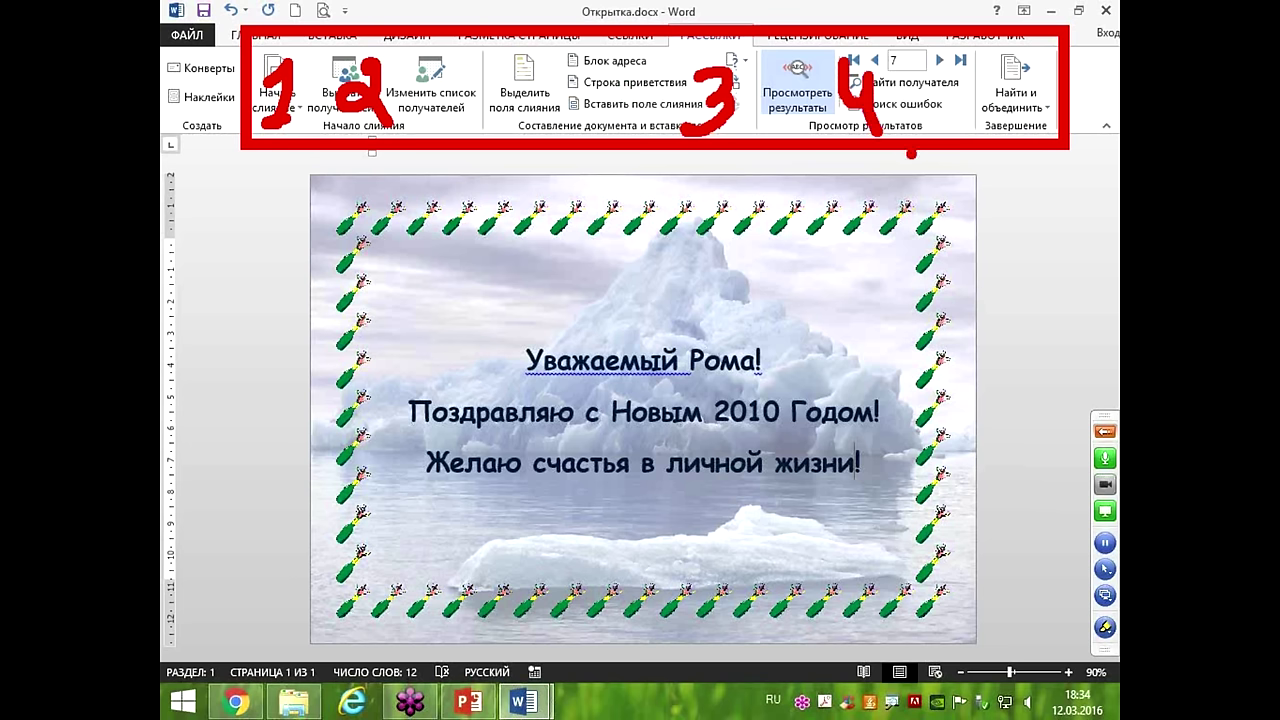
{"action": "mouse_move", "coordinate": [970, 50]}
{"action": "left_mouse_down"}
{"action": "mouse_move", "coordinate": [994, 104]}
{"action": "mouse_move", "coordinate": [962, 120]}
{"action": "mouse_move", "coordinate": [1030, 22]}
{"action": "left_mouse_up"}
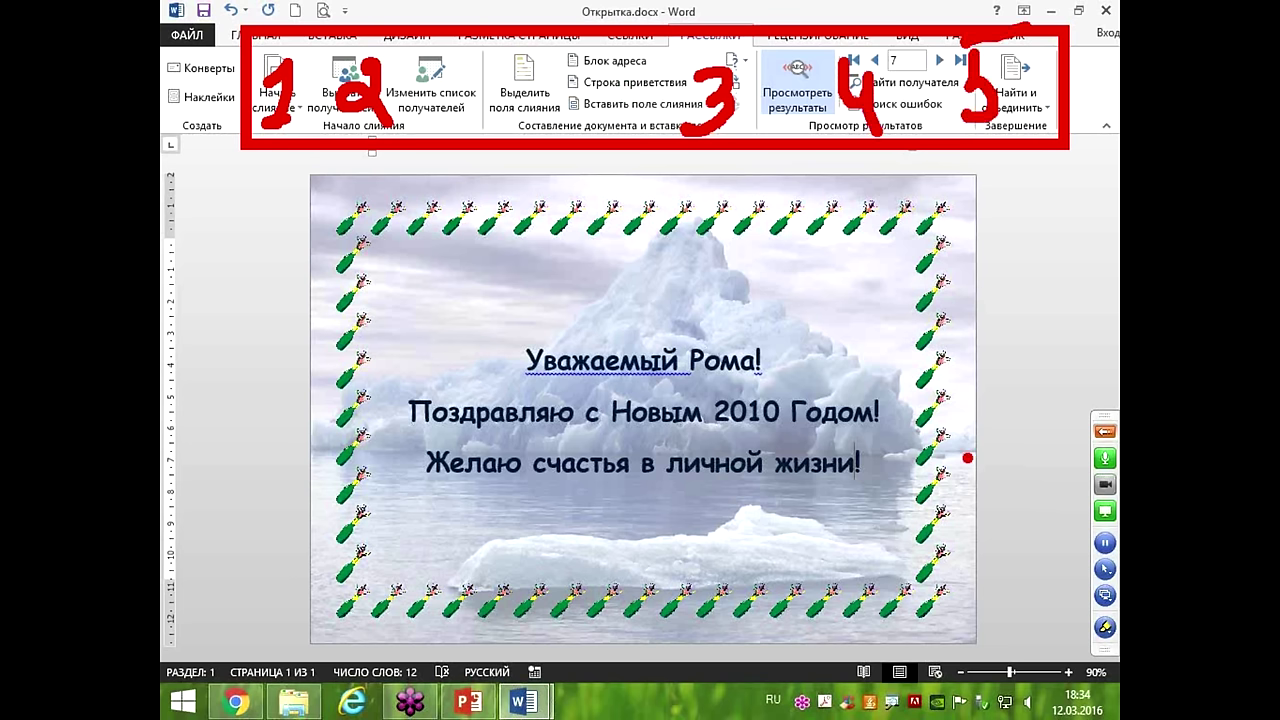
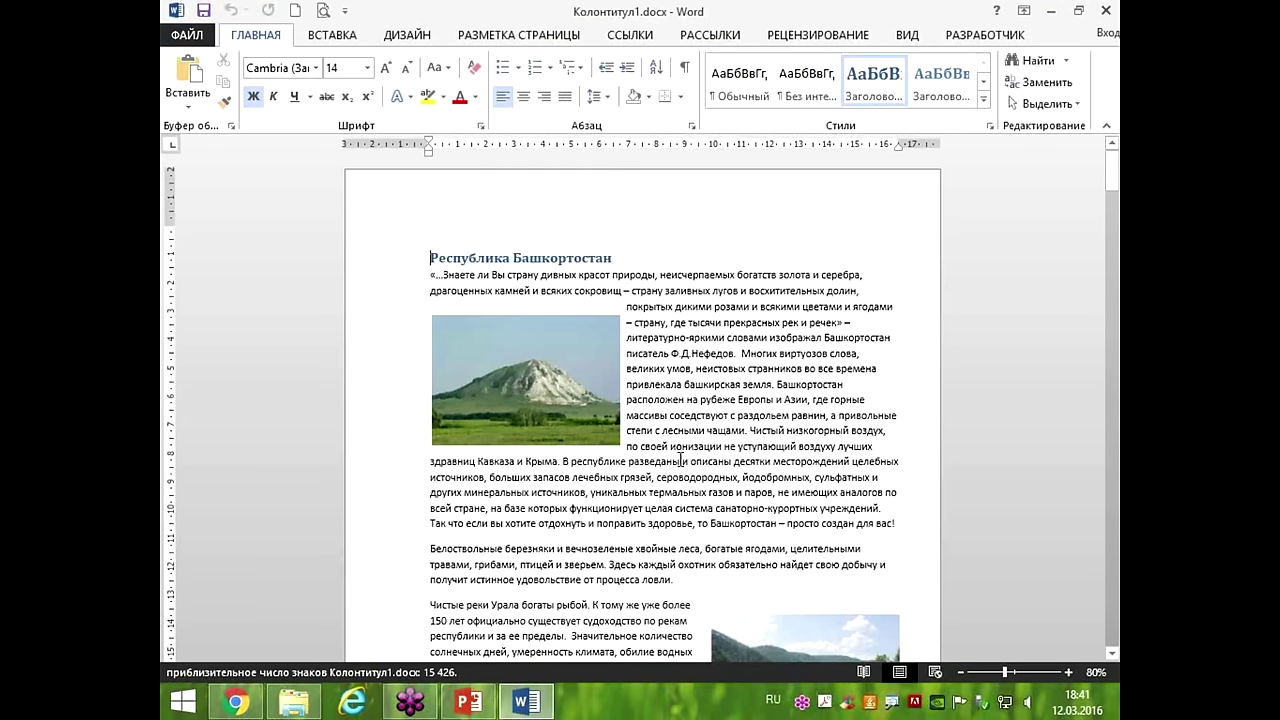
Look through Колонтитул1.docx from the first page to the end and back up to the Октябрьский section.
{"action": "scroll", "coordinate": [614, 430], "scroll_direction": "down", "scroll_amount": 20}
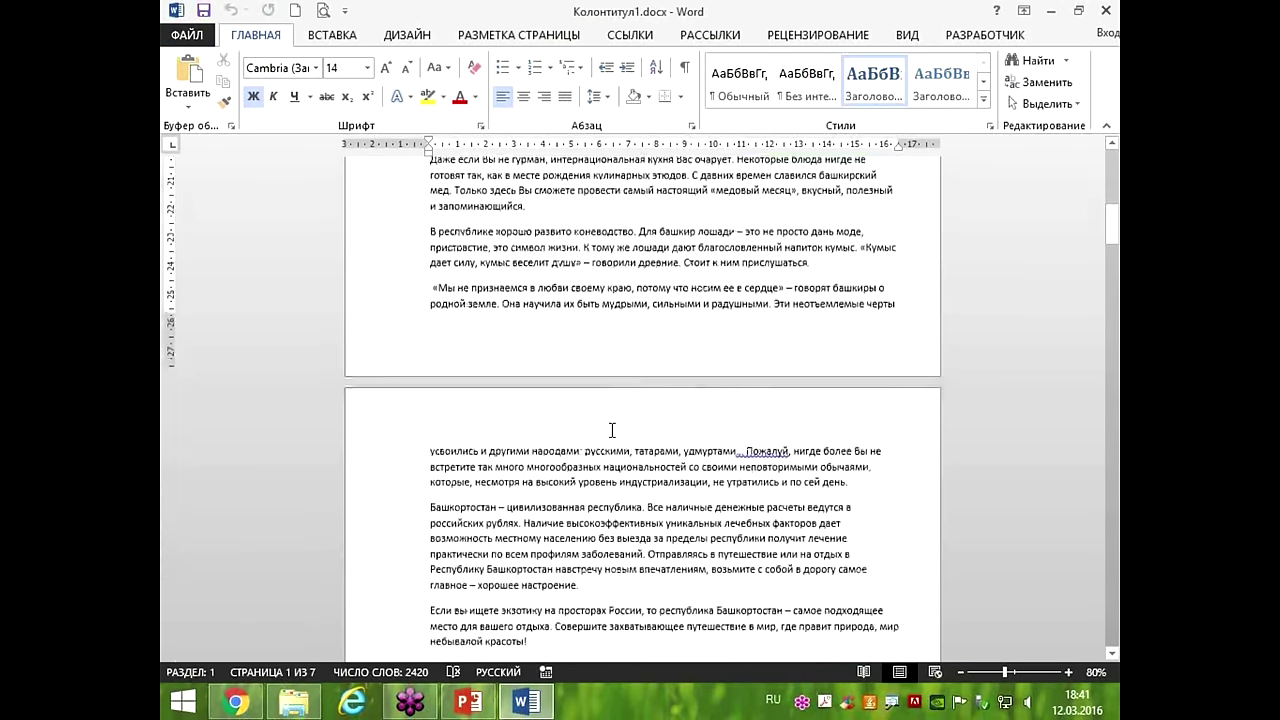
{"action": "scroll", "coordinate": [612, 432], "scroll_direction": "down", "scroll_amount": 20}
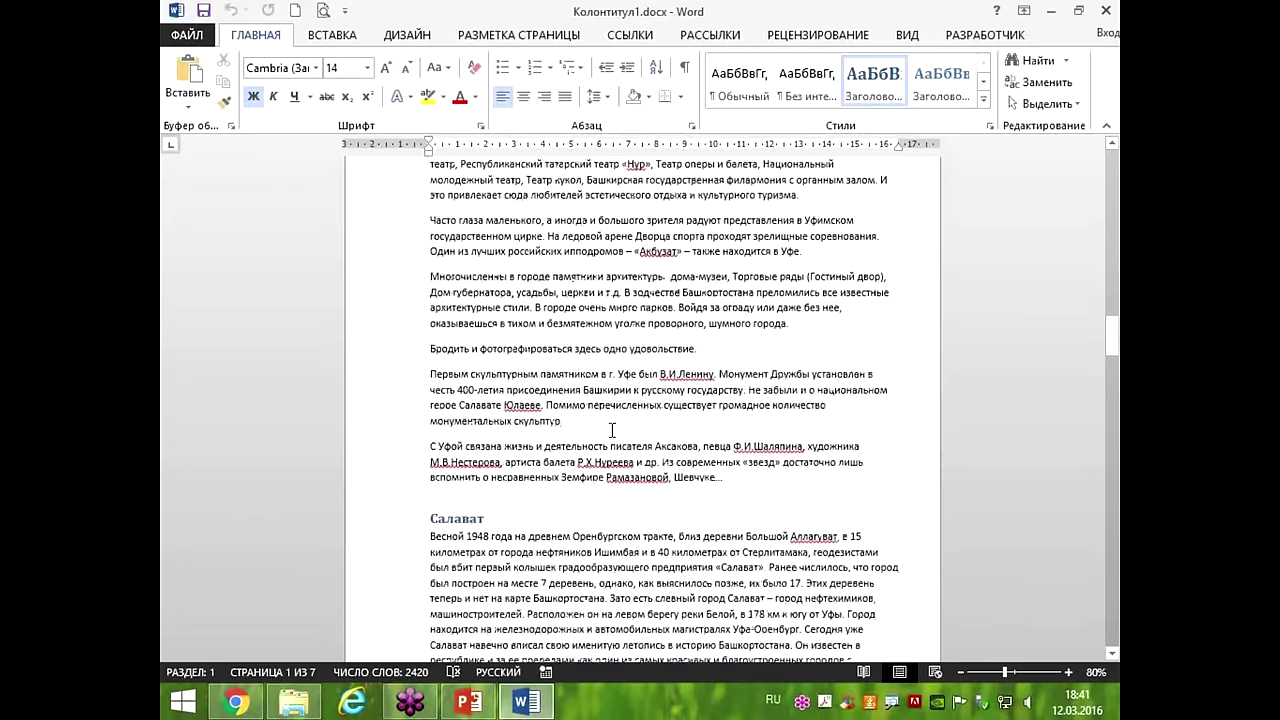
{"action": "scroll", "coordinate": [658, 426], "scroll_direction": "down", "scroll_amount": 20}
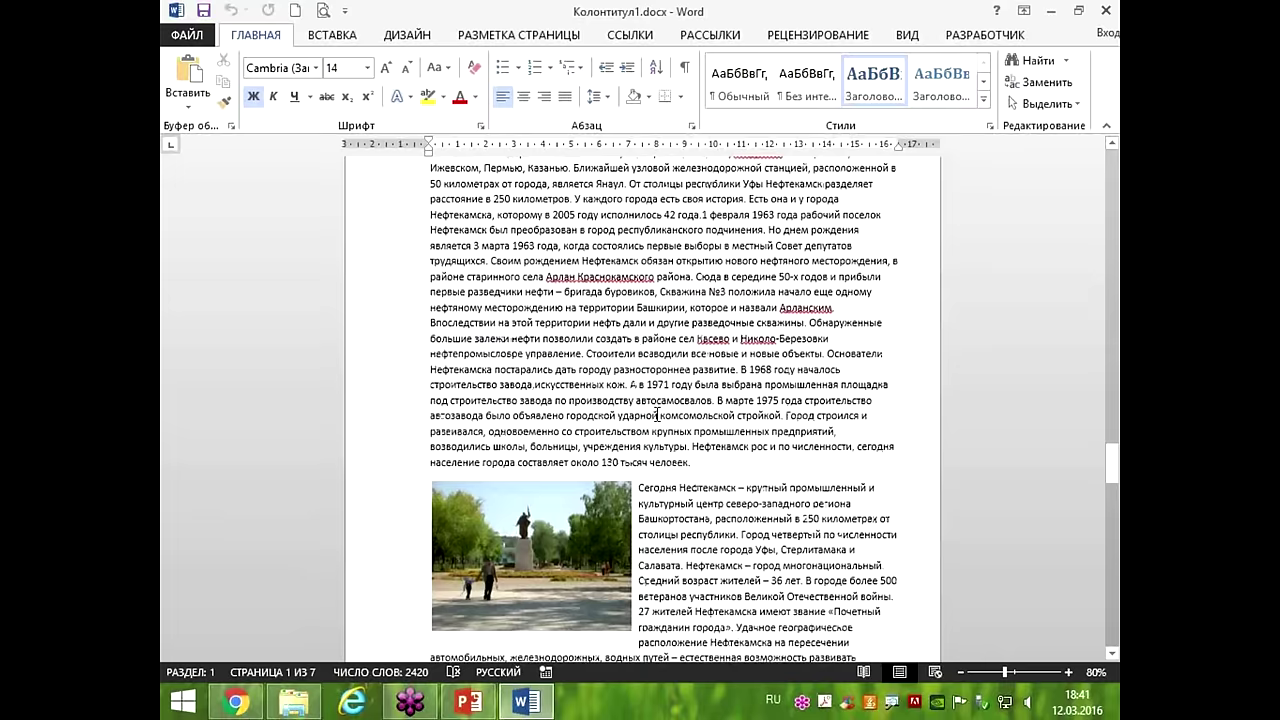
{"action": "scroll", "coordinate": [657, 408], "scroll_direction": "down", "scroll_amount": 20}
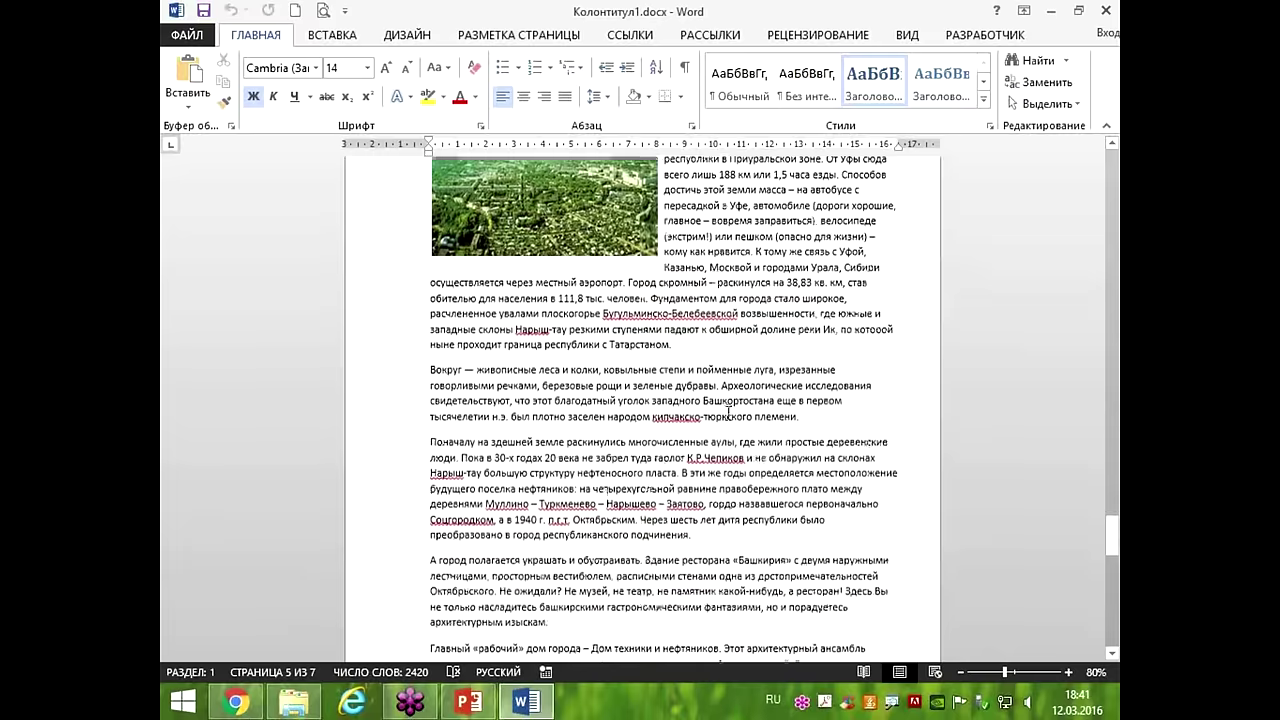
{"action": "scroll", "coordinate": [763, 401], "scroll_direction": "down", "scroll_amount": 20}
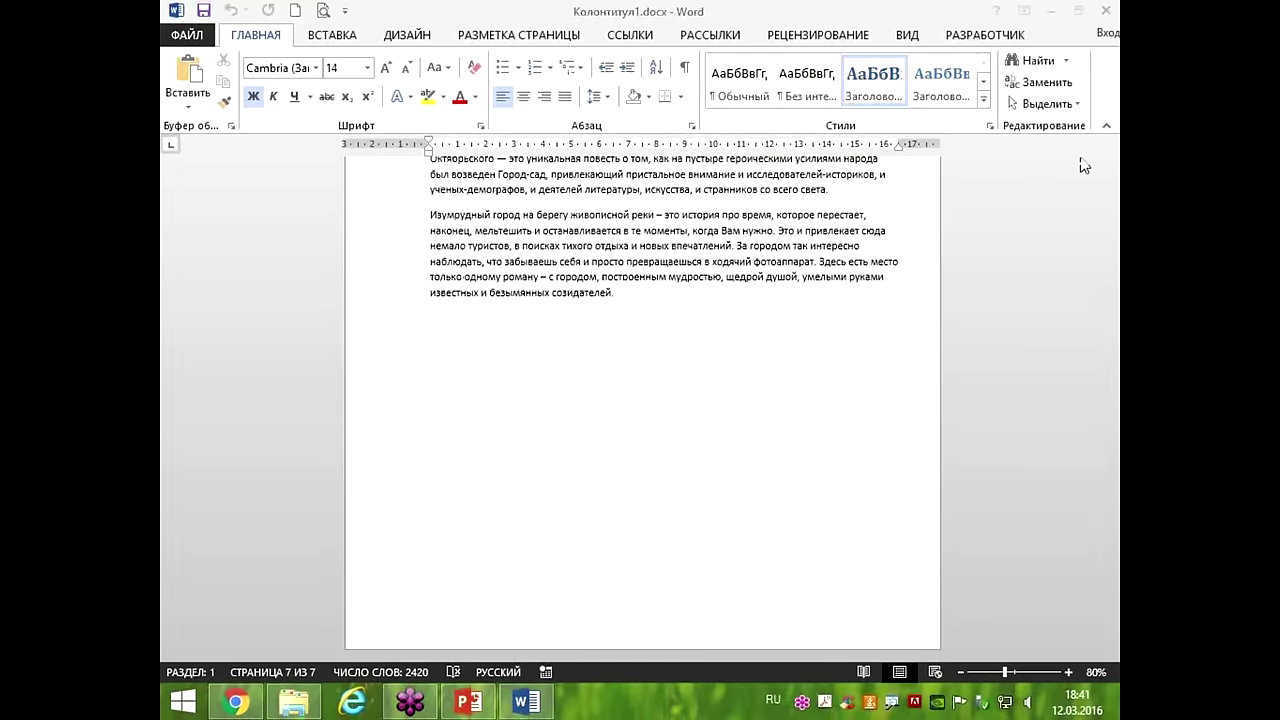
{"action": "scroll", "coordinate": [737, 428], "scroll_direction": "up", "scroll_amount": 15}
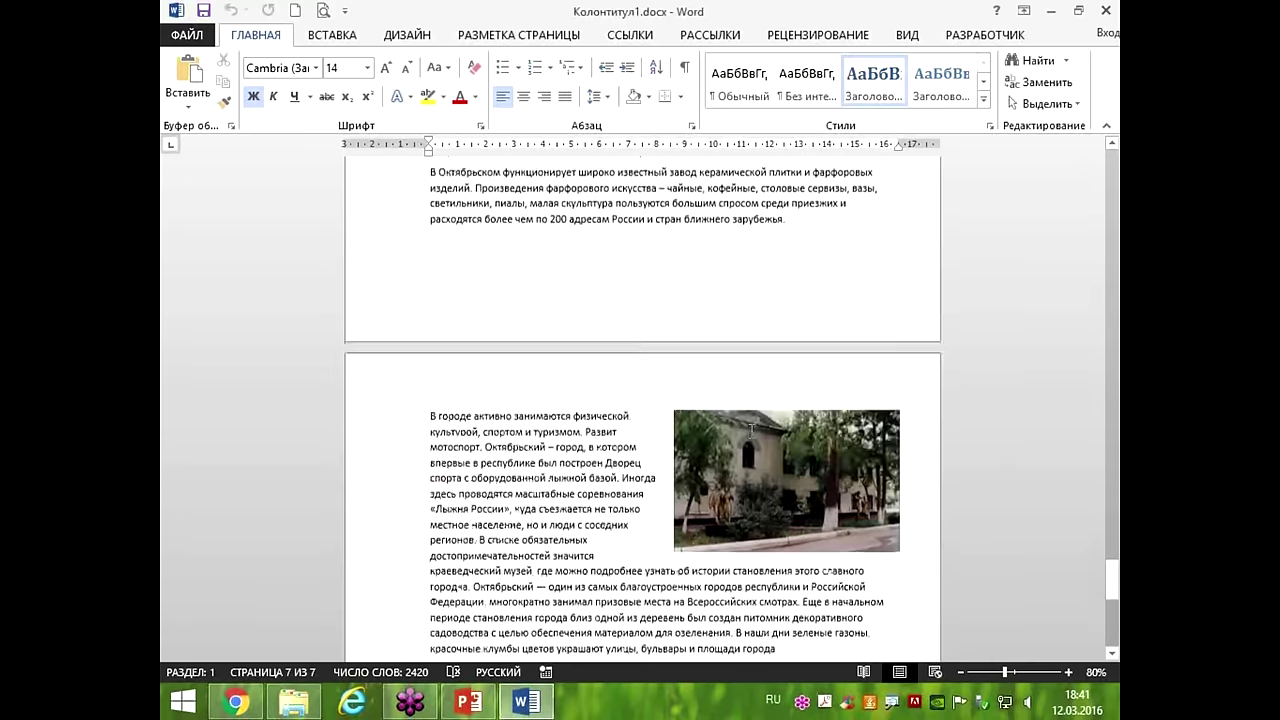
{"action": "scroll", "coordinate": [748, 457], "scroll_direction": "up", "scroll_amount": 10}
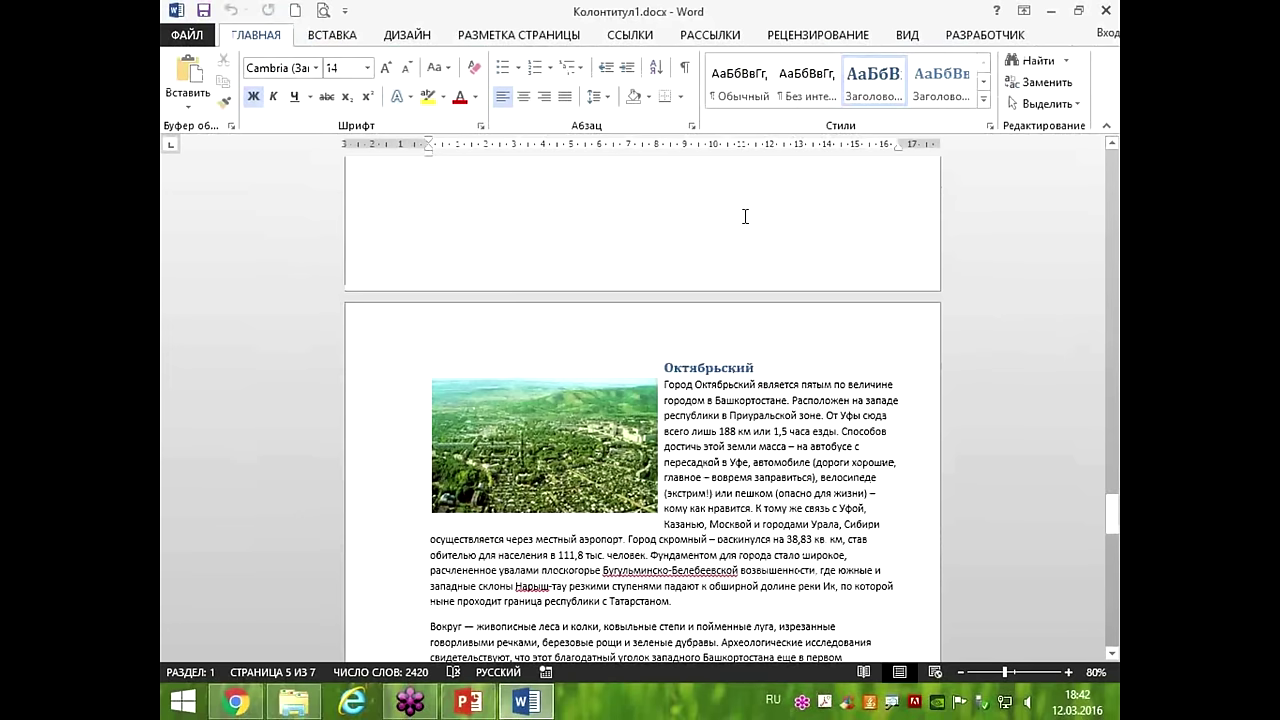
Place the cursor in the Октябрьский heading and display the document's navigation pane.
{"action": "left_click", "coordinate": [722, 368]}
{"action": "left_click", "coordinate": [906, 34]}
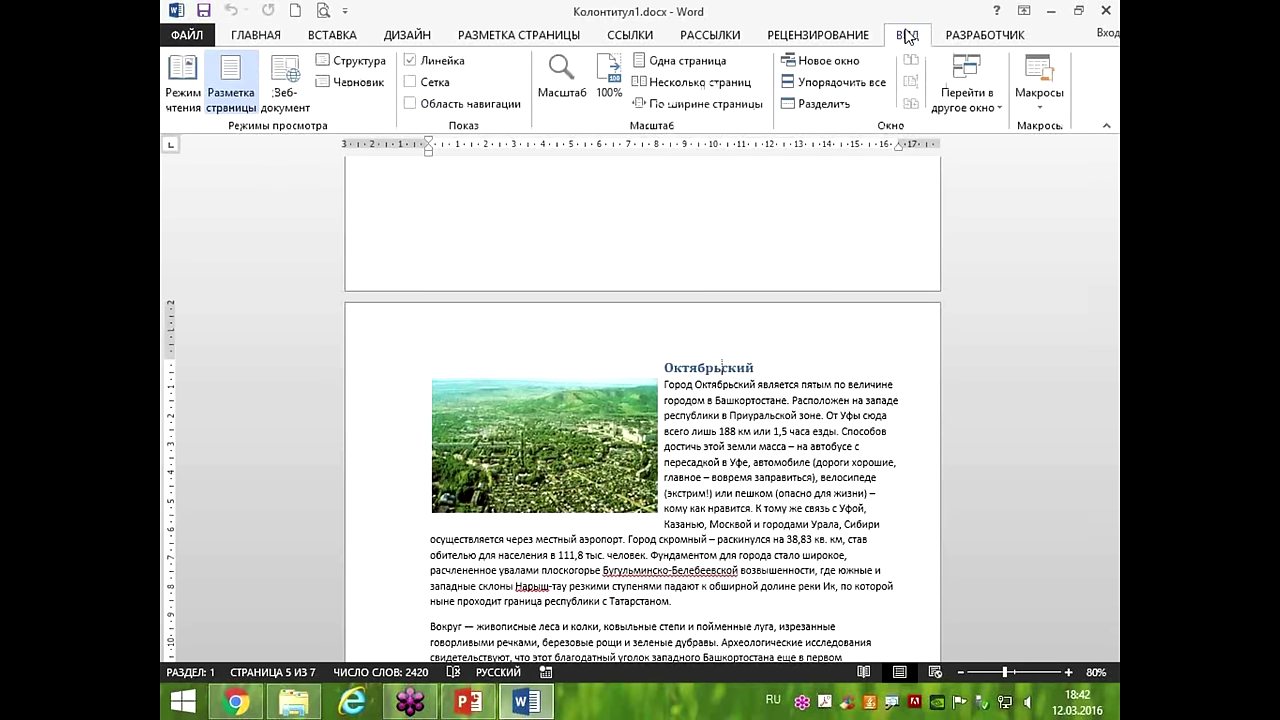
{"action": "mouse_move", "coordinate": [836, 6]}
{"action": "left_mouse_down"}
{"action": "mouse_move", "coordinate": [980, 60]}
{"action": "mouse_move", "coordinate": [652, 128]}
{"action": "mouse_move", "coordinate": [338, 120]}
{"action": "mouse_move", "coordinate": [576, 105]}
{"action": "mouse_move", "coordinate": [530, 143]}
{"action": "left_mouse_up"}
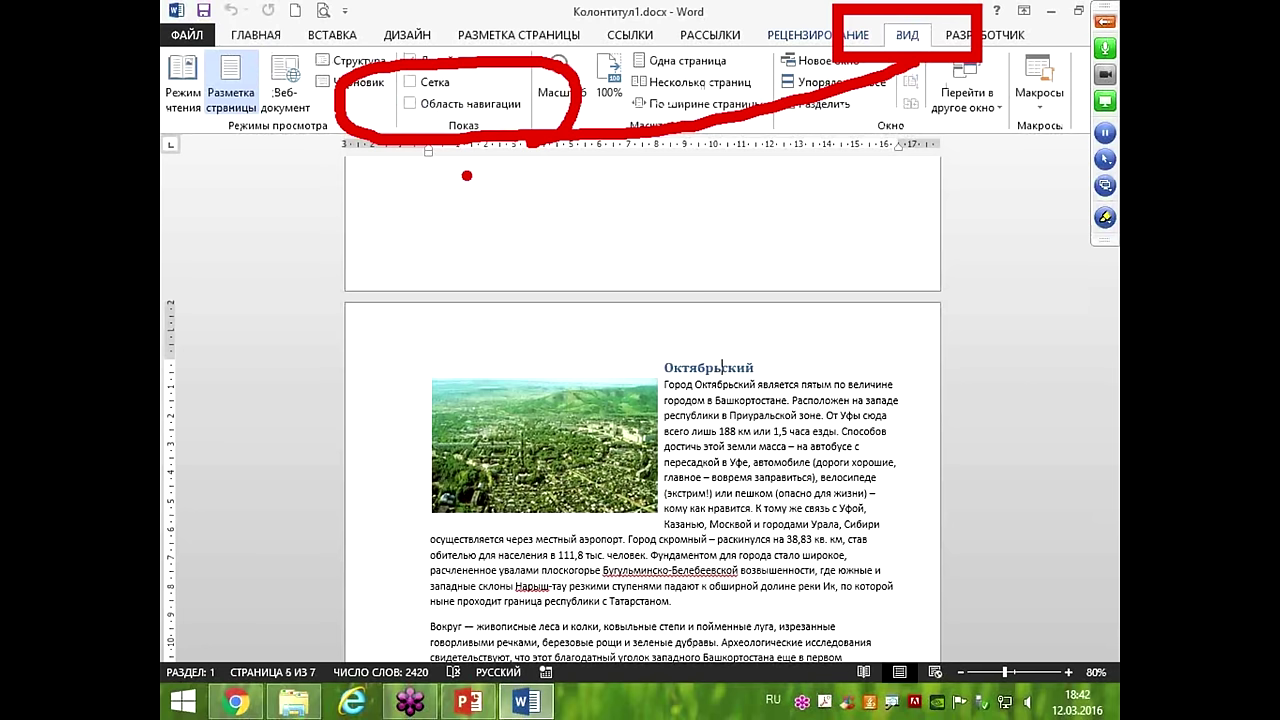
{"action": "left_click_drag", "start_coordinate": [399, 88], "coordinate": [464, 10]}
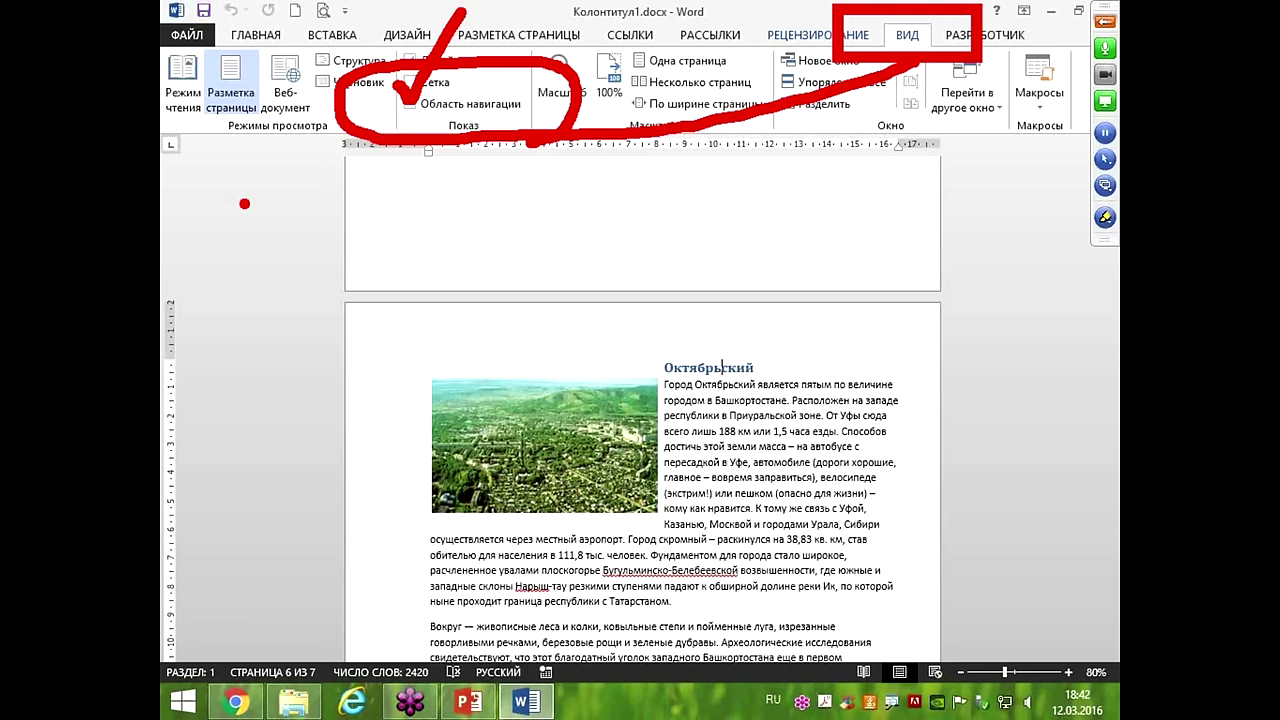
{"action": "key", "text": "Escape"}
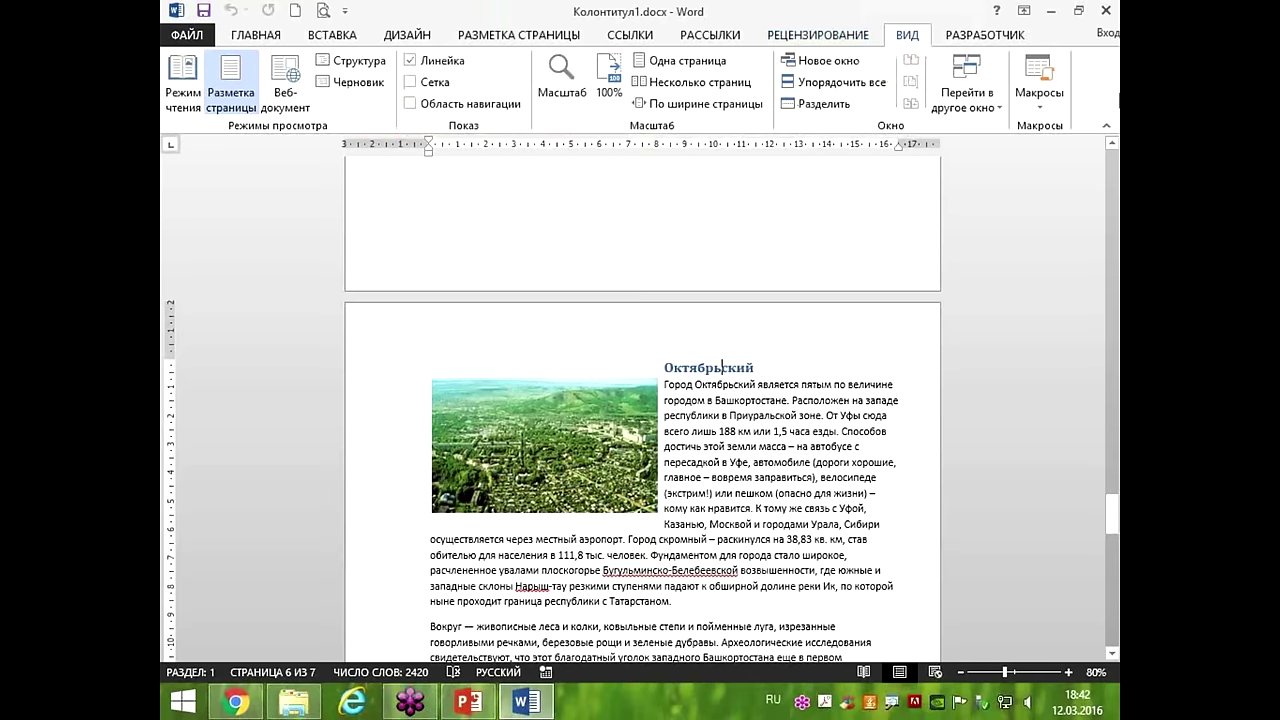
{"action": "left_click", "coordinate": [410, 103]}
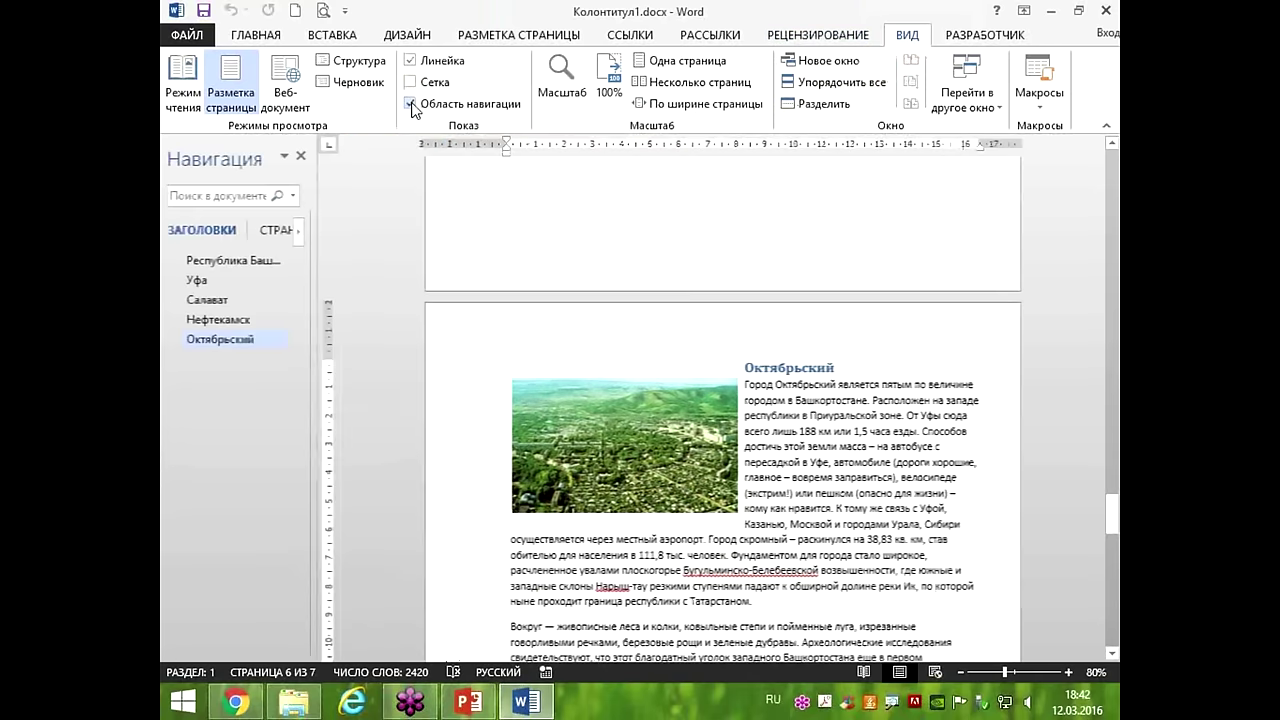
Jump between the document's headings, including Октябрьский and Салават, and return to Республика Башкортостан.
{"action": "left_click", "coordinate": [203, 264]}
{"action": "left_click", "coordinate": [203, 280]}
{"action": "left_click", "coordinate": [220, 340]}
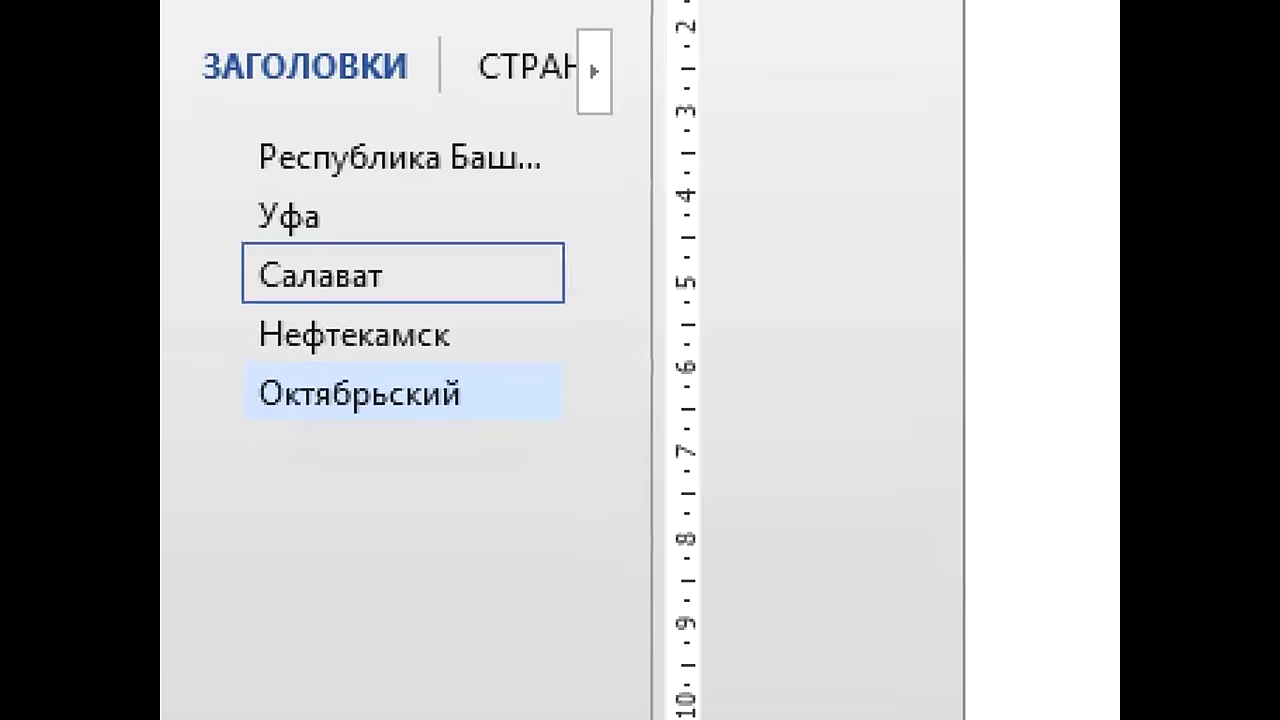
{"action": "left_click_drag", "start_coordinate": [176, 247], "coordinate": [274, 341]}
{"action": "left_click_drag", "start_coordinate": [520, 416], "coordinate": [680, 540]}
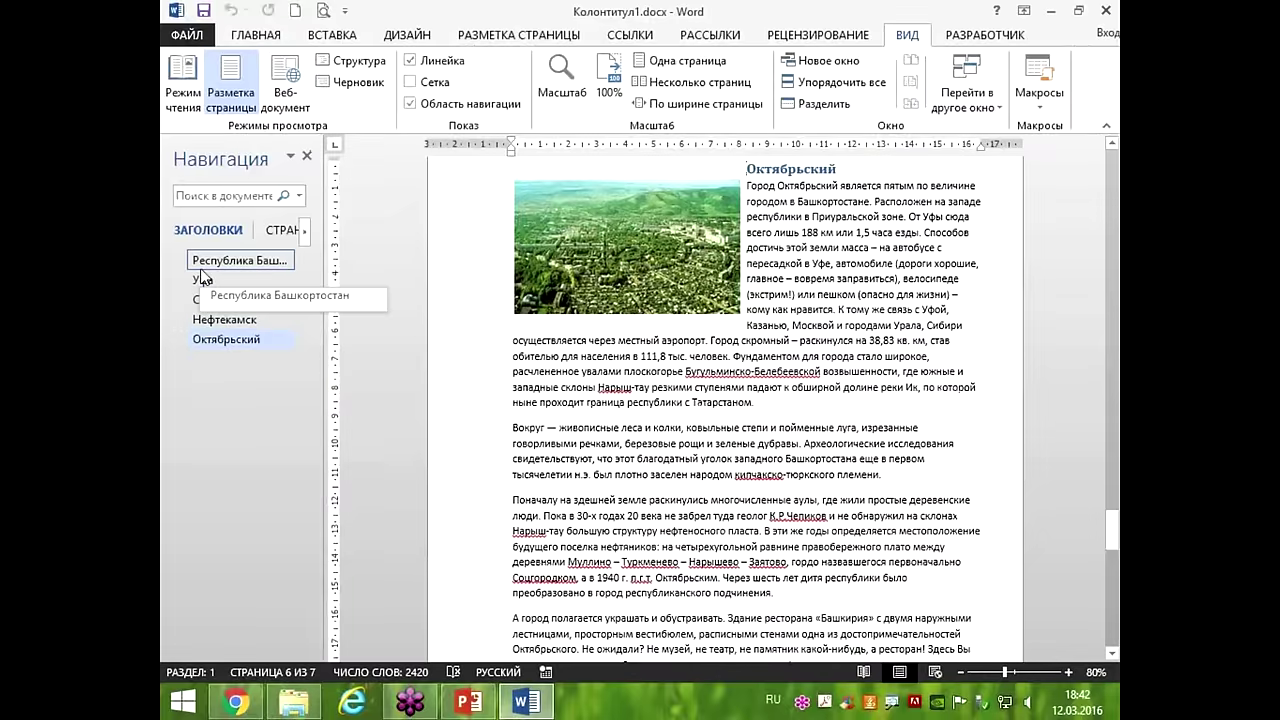
{"action": "left_click", "coordinate": [202, 266]}
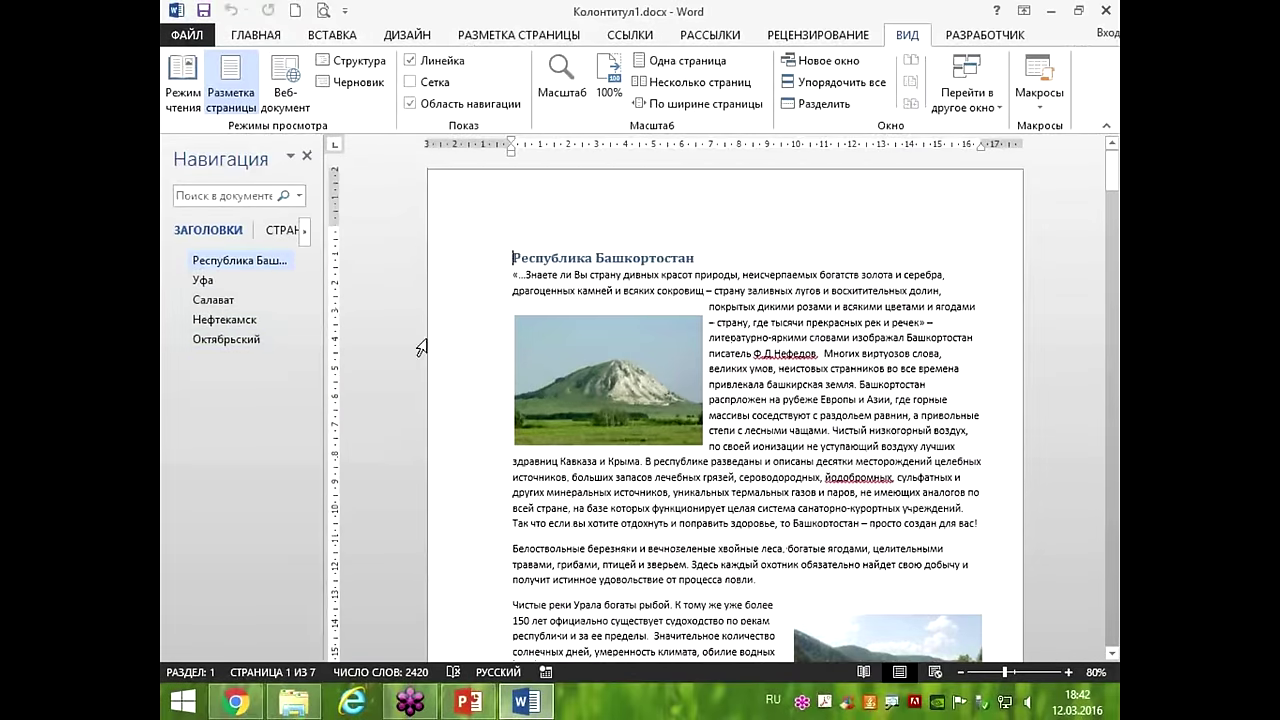
{"action": "left_click", "coordinate": [249, 297]}
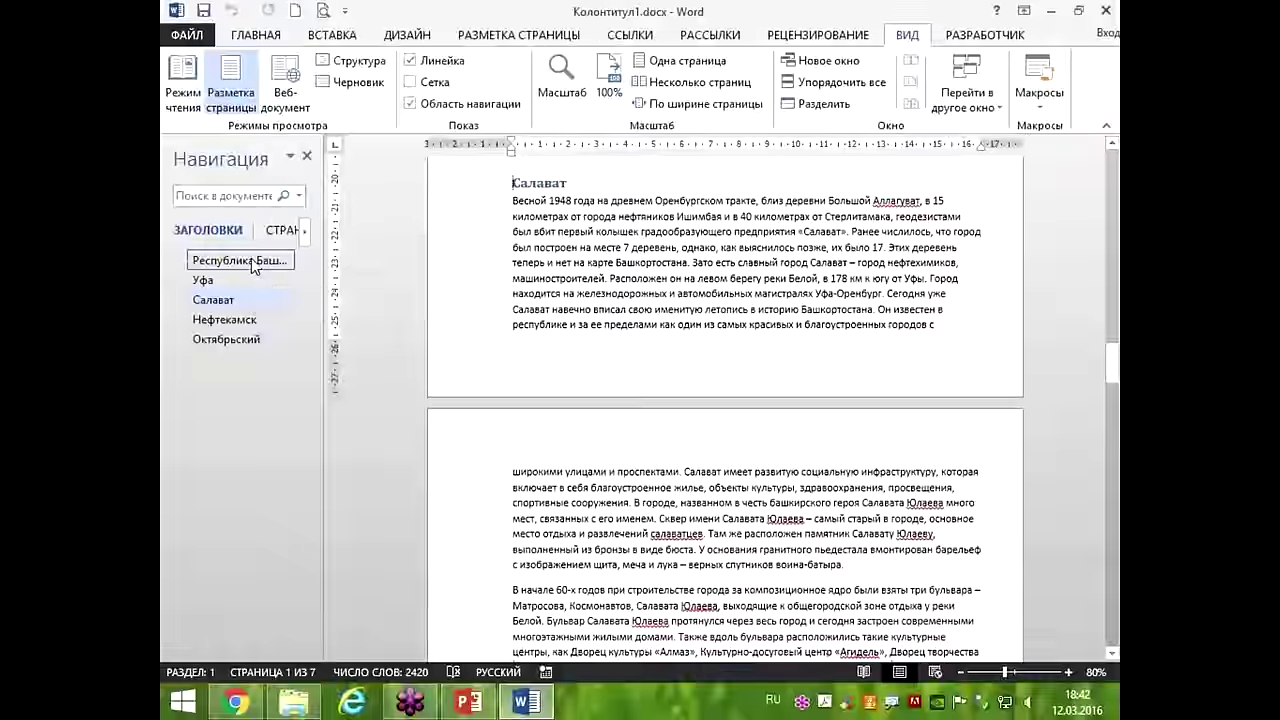
{"action": "left_click", "coordinate": [252, 260]}
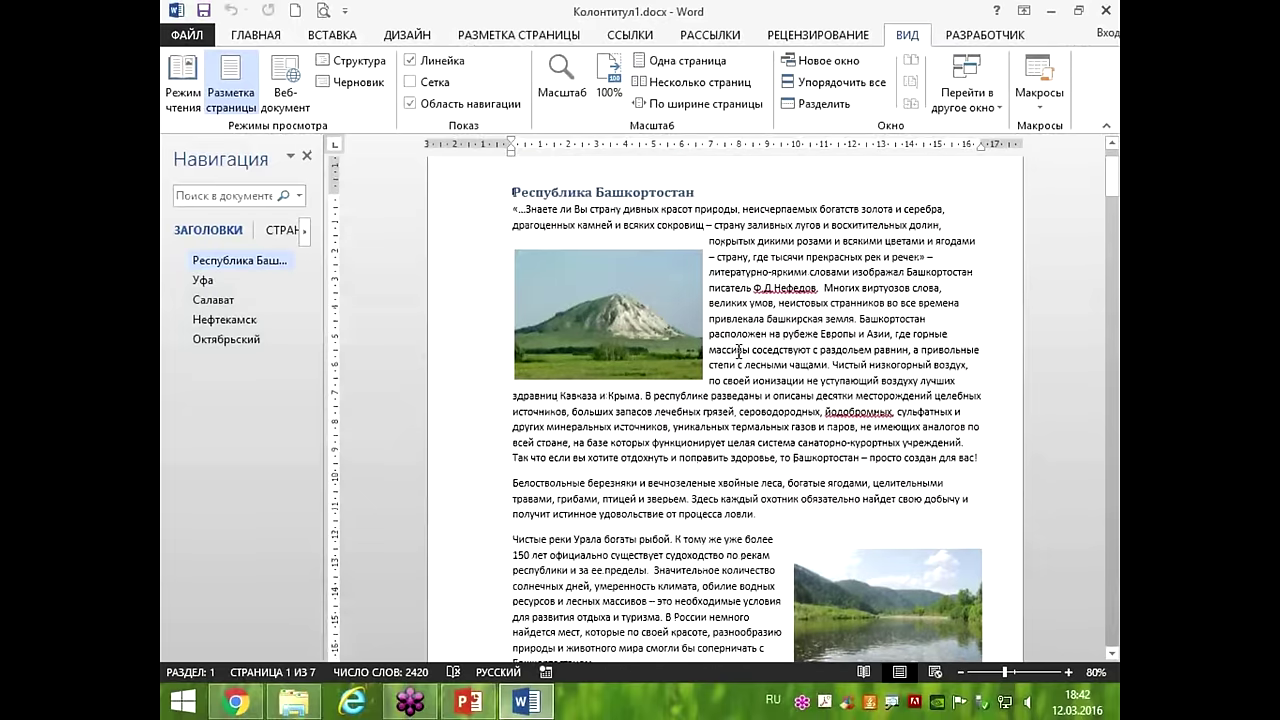
{"action": "scroll", "coordinate": [738, 355], "scroll_direction": "up", "scroll_amount": 1}
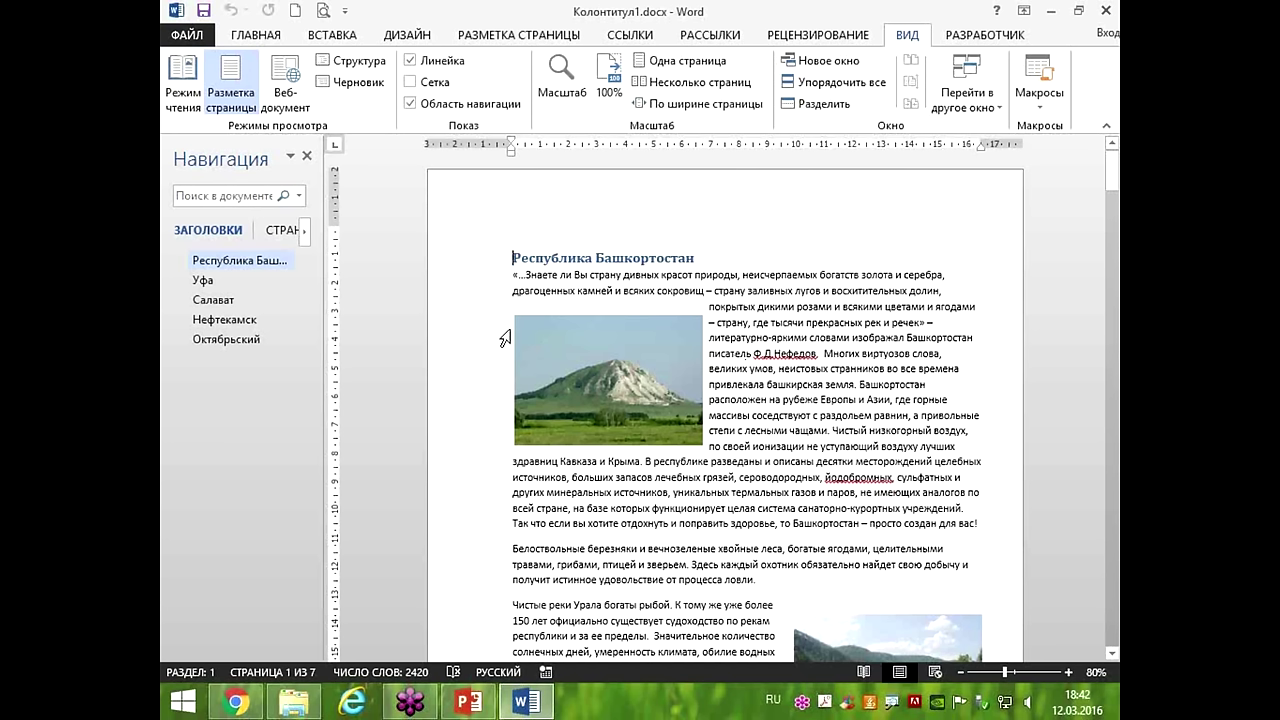
Open the document's information page and examine its properties, related dates and related people.
{"action": "left_click", "coordinate": [199, 36]}
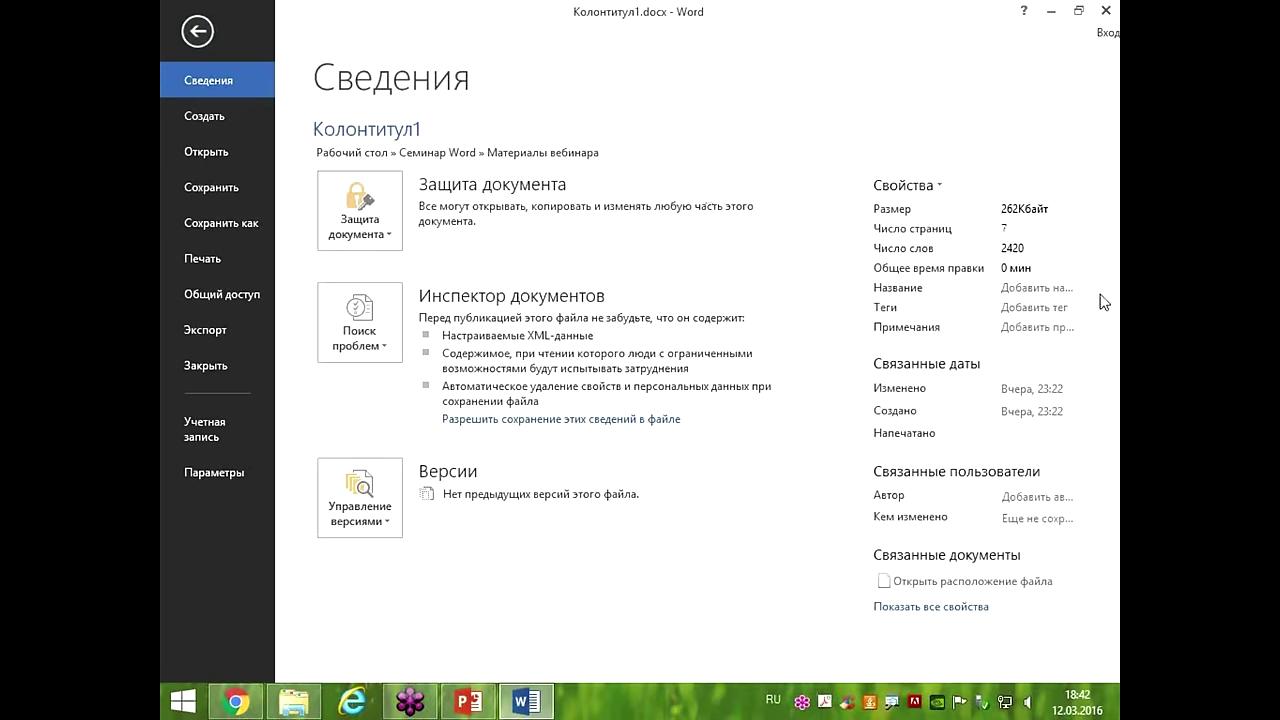
{"action": "mouse_move", "coordinate": [1100, 262]}
{"action": "mouse_move", "coordinate": [833, 134]}
{"action": "left_mouse_down"}
{"action": "mouse_move", "coordinate": [858, 146]}
{"action": "mouse_move", "coordinate": [1118, 571]}
{"action": "mouse_move", "coordinate": [1116, 648]}
{"action": "left_mouse_up"}
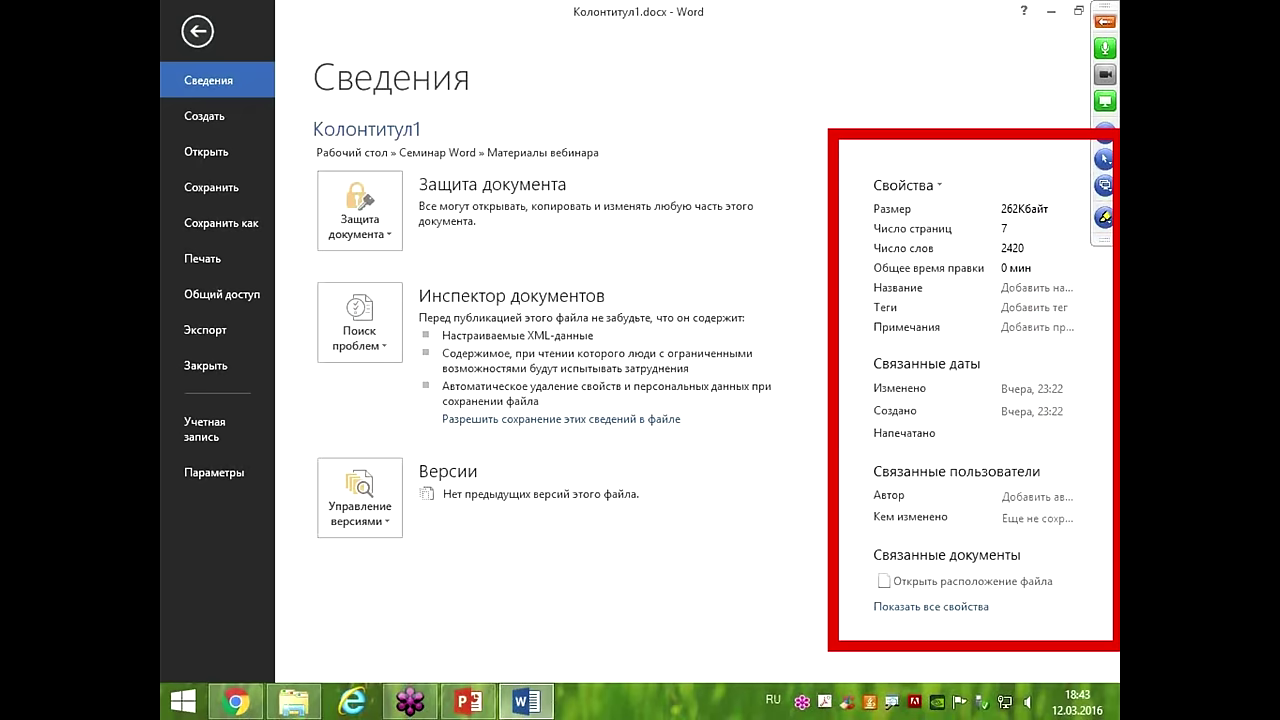
{"action": "left_click_drag", "start_coordinate": [882, 311], "coordinate": [1112, 309]}
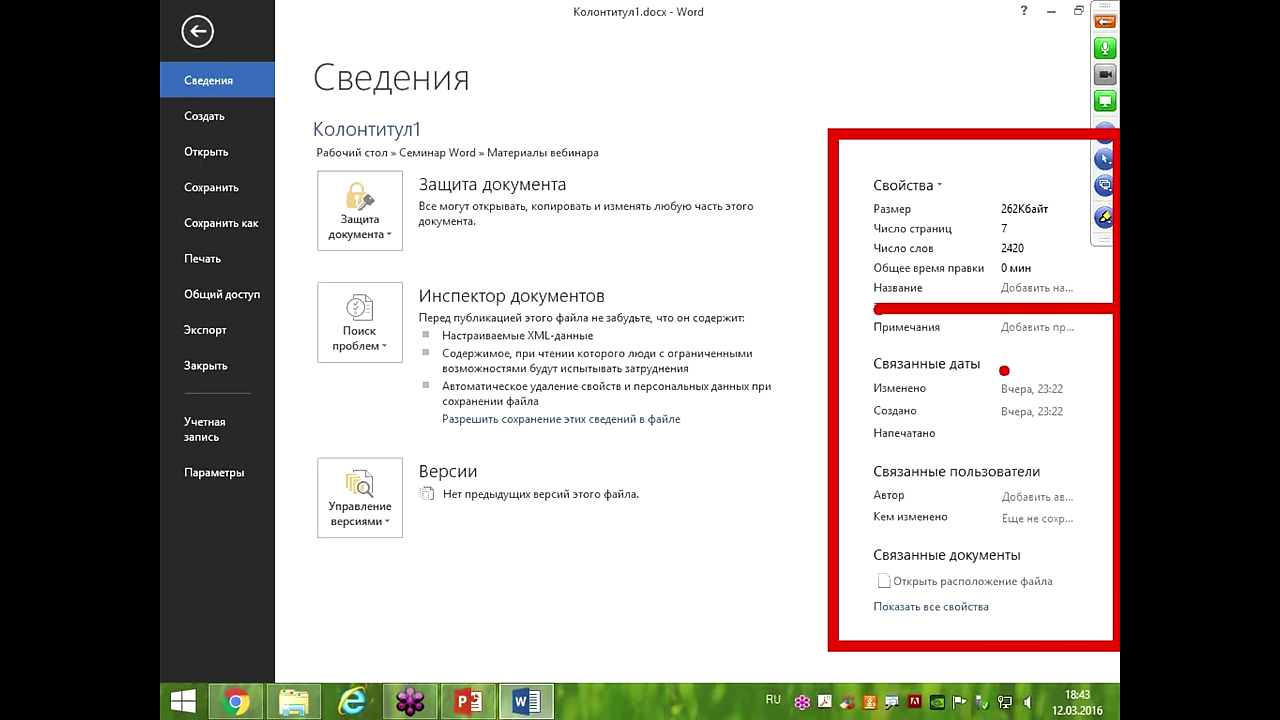
{"action": "left_click_drag", "start_coordinate": [866, 523], "coordinate": [1110, 519]}
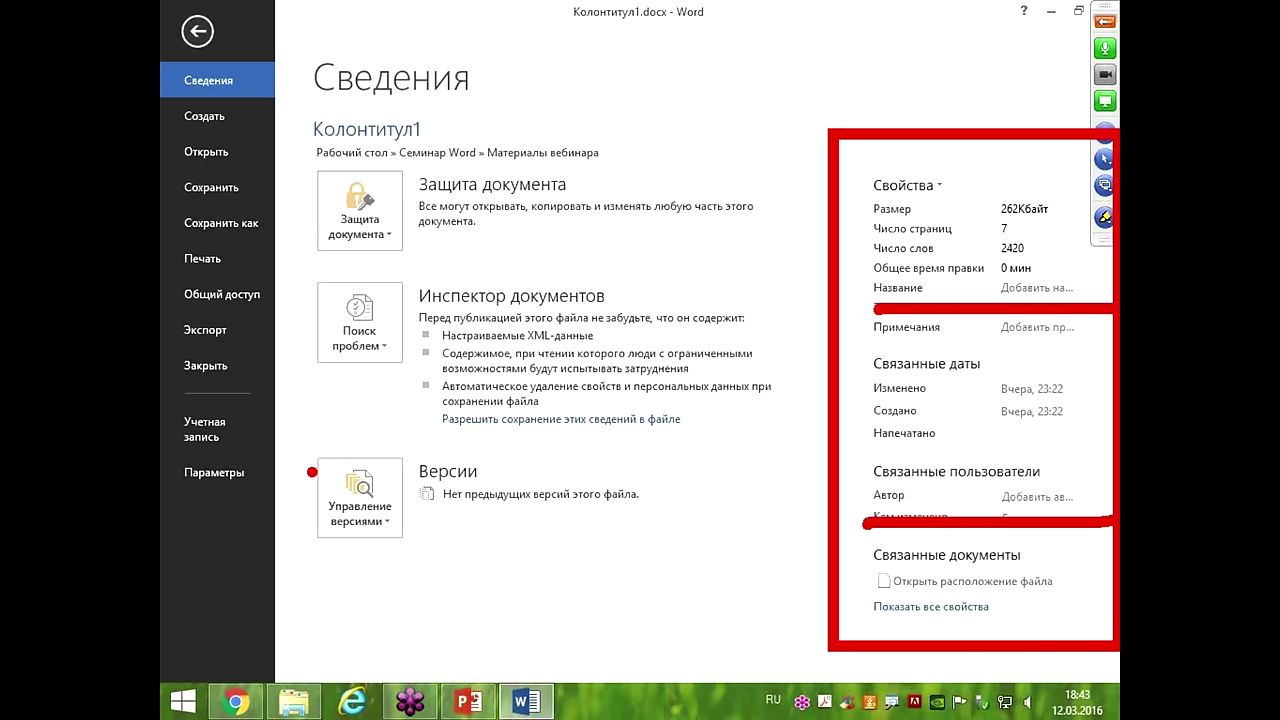
{"action": "mouse_move", "coordinate": [177, 450]}
{"action": "left_mouse_down"}
{"action": "mouse_move", "coordinate": [268, 408]}
{"action": "mouse_move", "coordinate": [165, 440]}
{"action": "mouse_move", "coordinate": [200, 463]}
{"action": "left_mouse_up"}
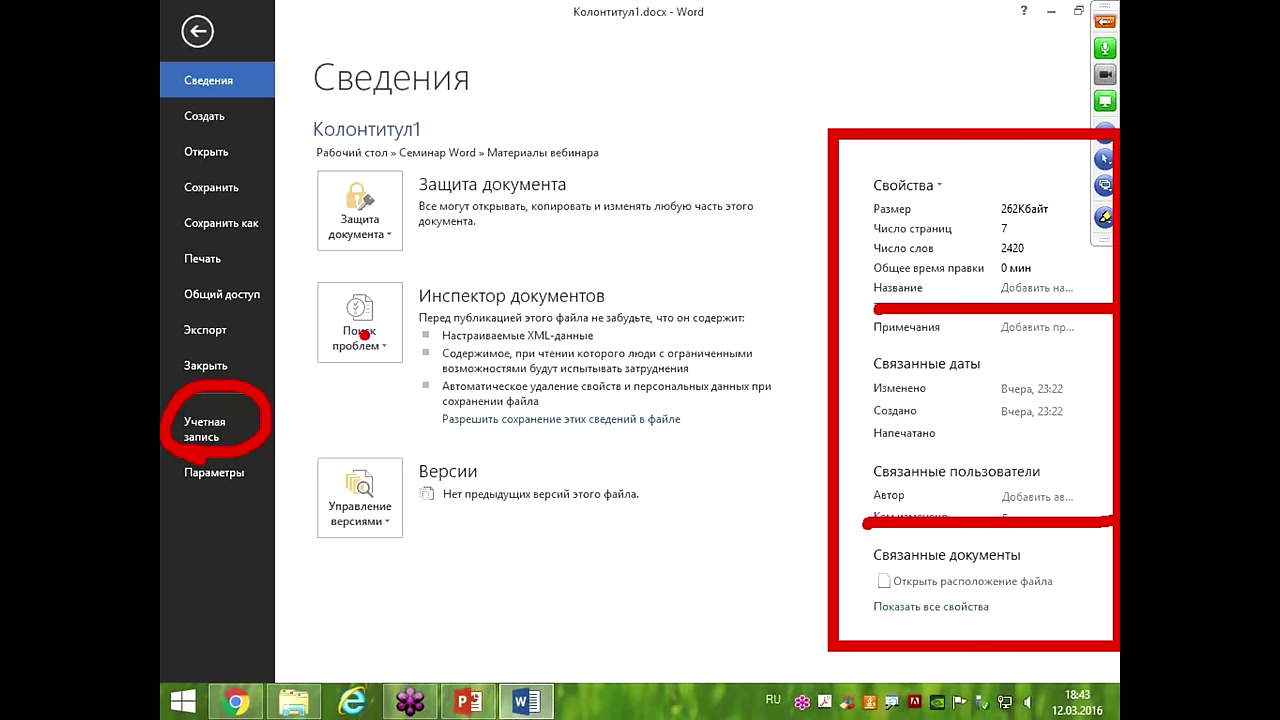
{"action": "key", "text": "Escape"}
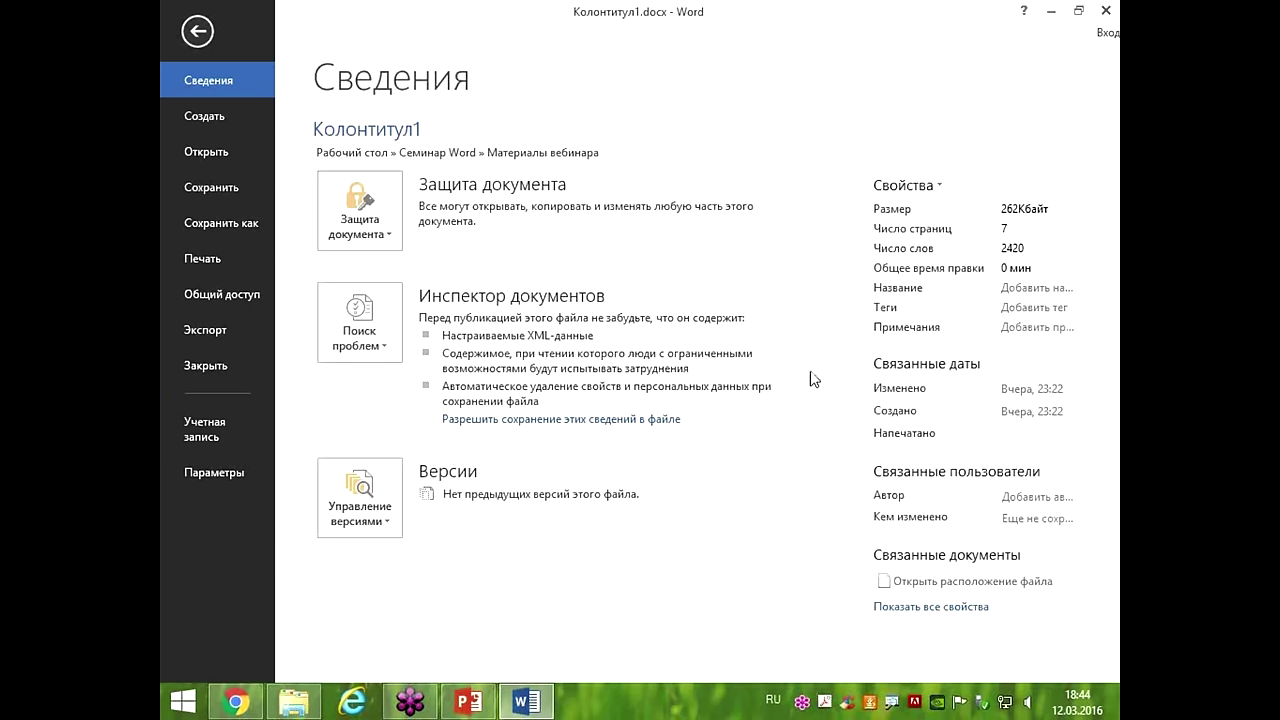
Open the Автор property for editing and check the program options.
{"action": "left_click", "coordinate": [1018, 497]}
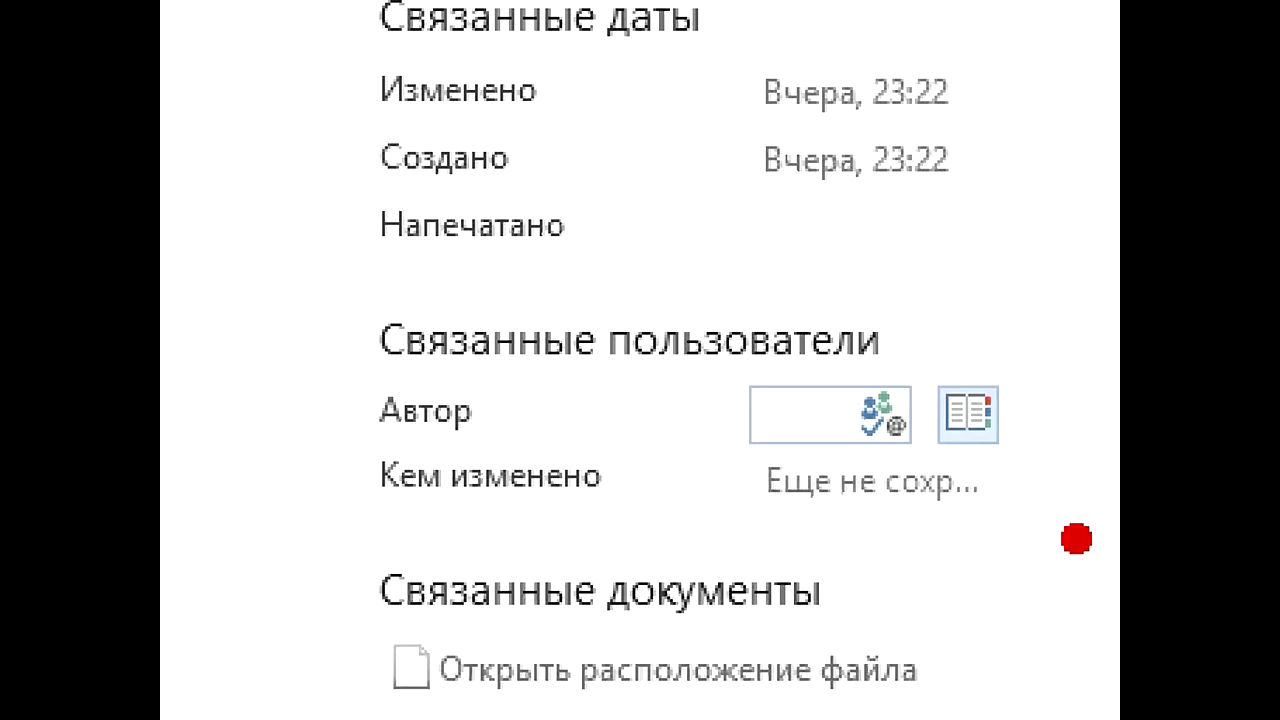
{"action": "left_click_drag", "start_coordinate": [1060, 312], "coordinate": [880, 470]}
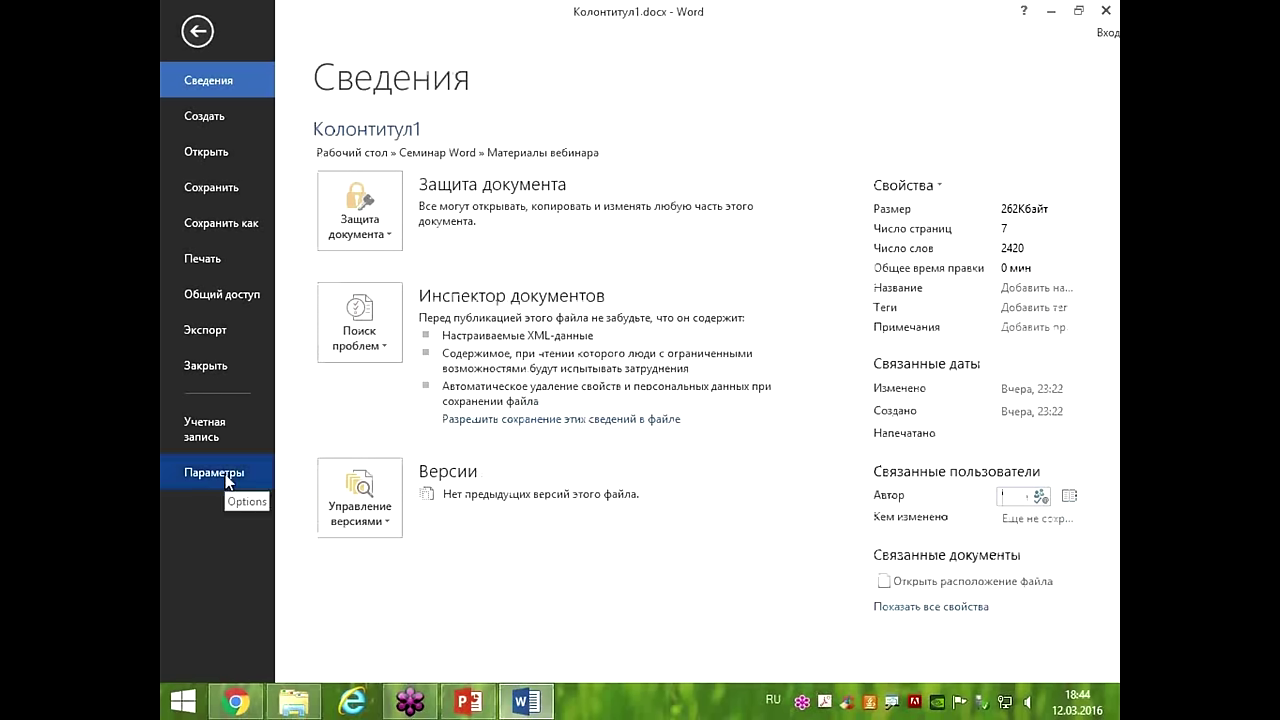
{"action": "left_click", "coordinate": [218, 476]}
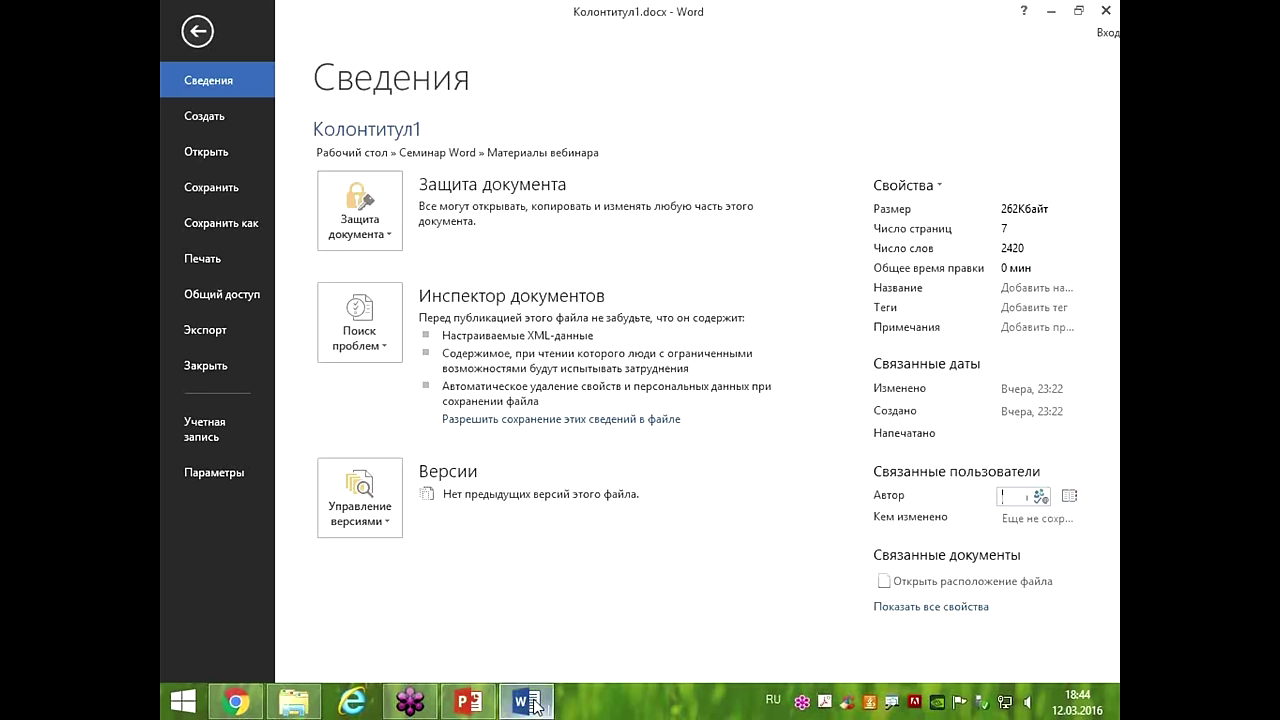
{"action": "mouse_move", "coordinate": [537, 708]}
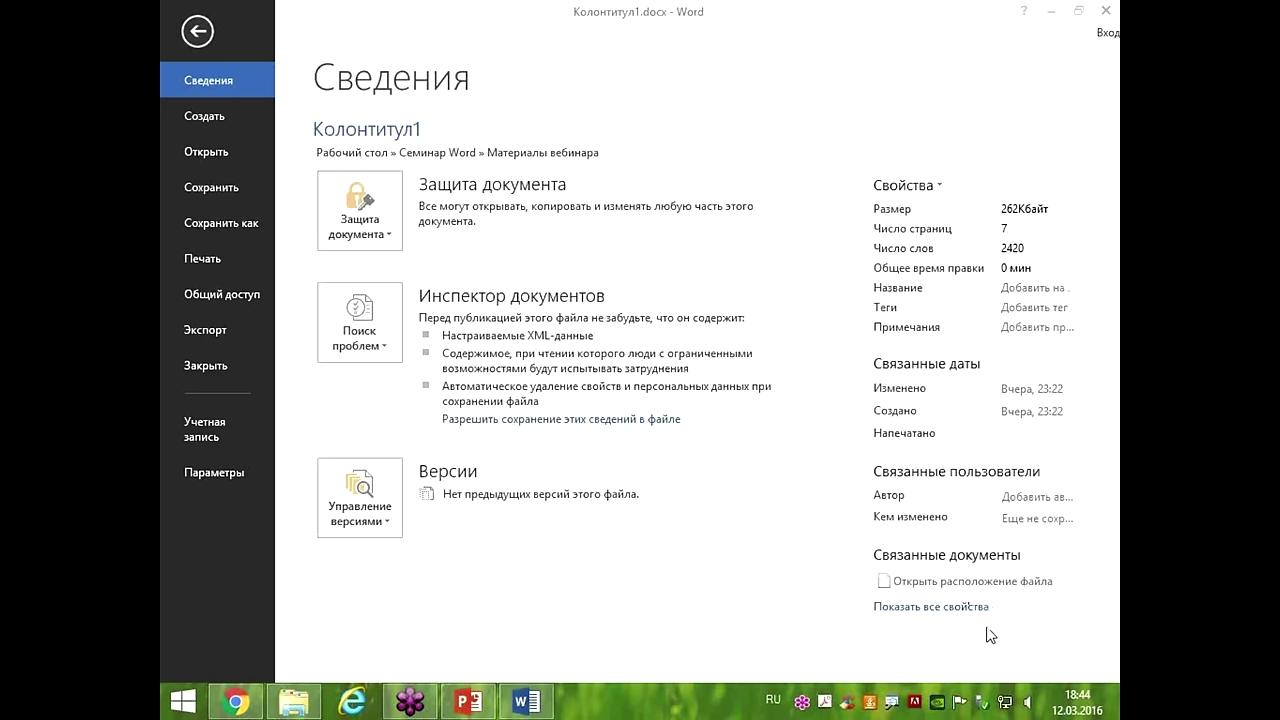
Expand the document's information to show all of its properties.
{"action": "left_click_drag", "start_coordinate": [824, 572], "coordinate": [1104, 646]}
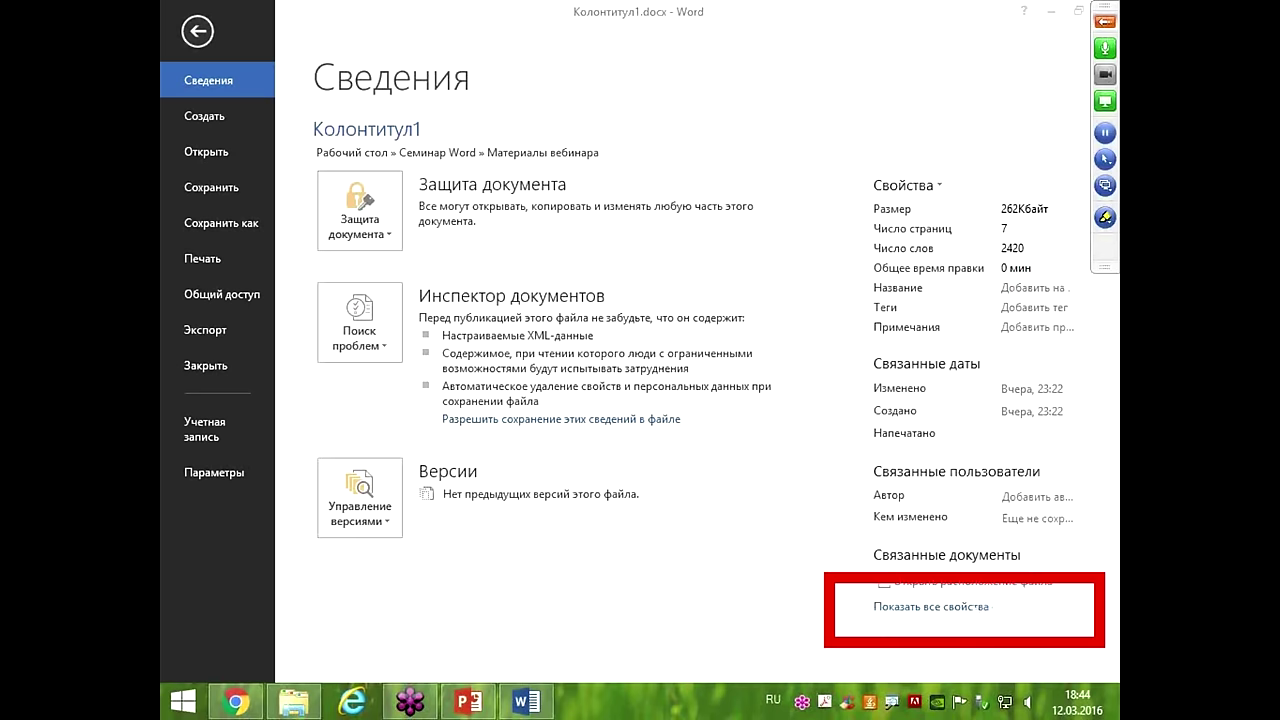
{"action": "mouse_move", "coordinate": [826, 448]}
{"action": "left_mouse_down"}
{"action": "mouse_move", "coordinate": [790, 530]}
{"action": "mouse_move", "coordinate": [872, 552]}
{"action": "left_mouse_up"}
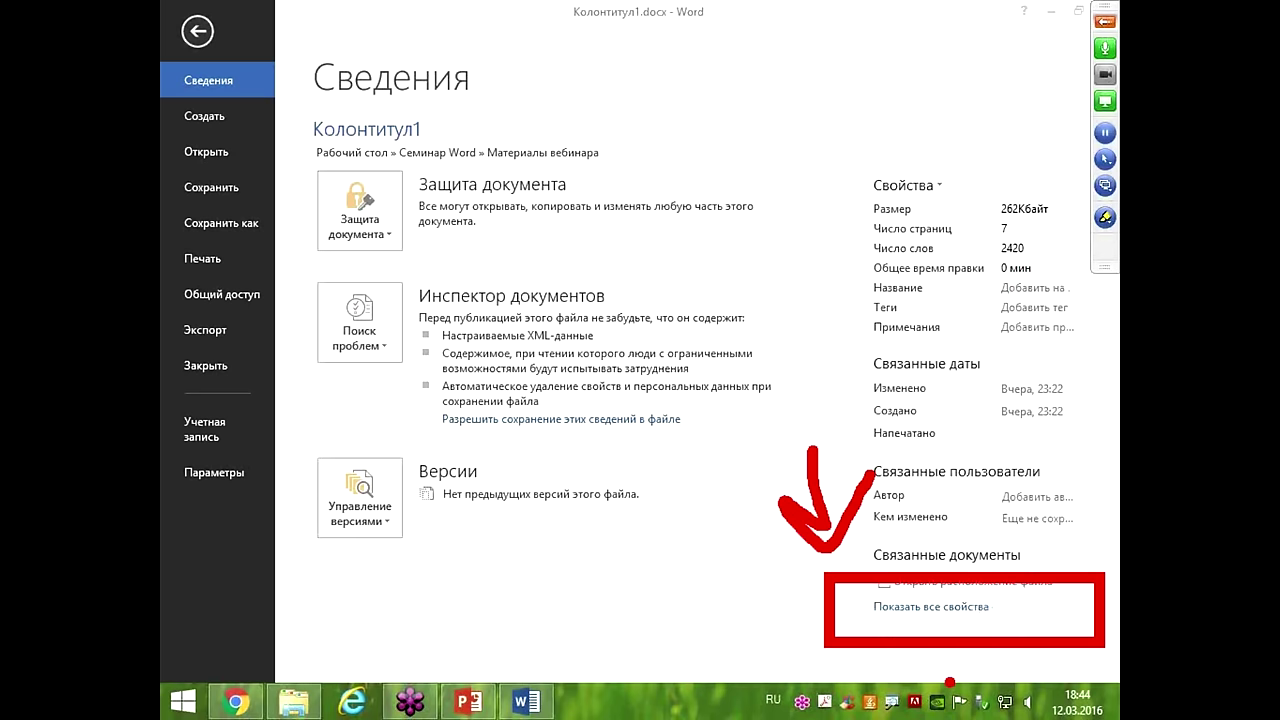
{"action": "key", "text": "Escape"}
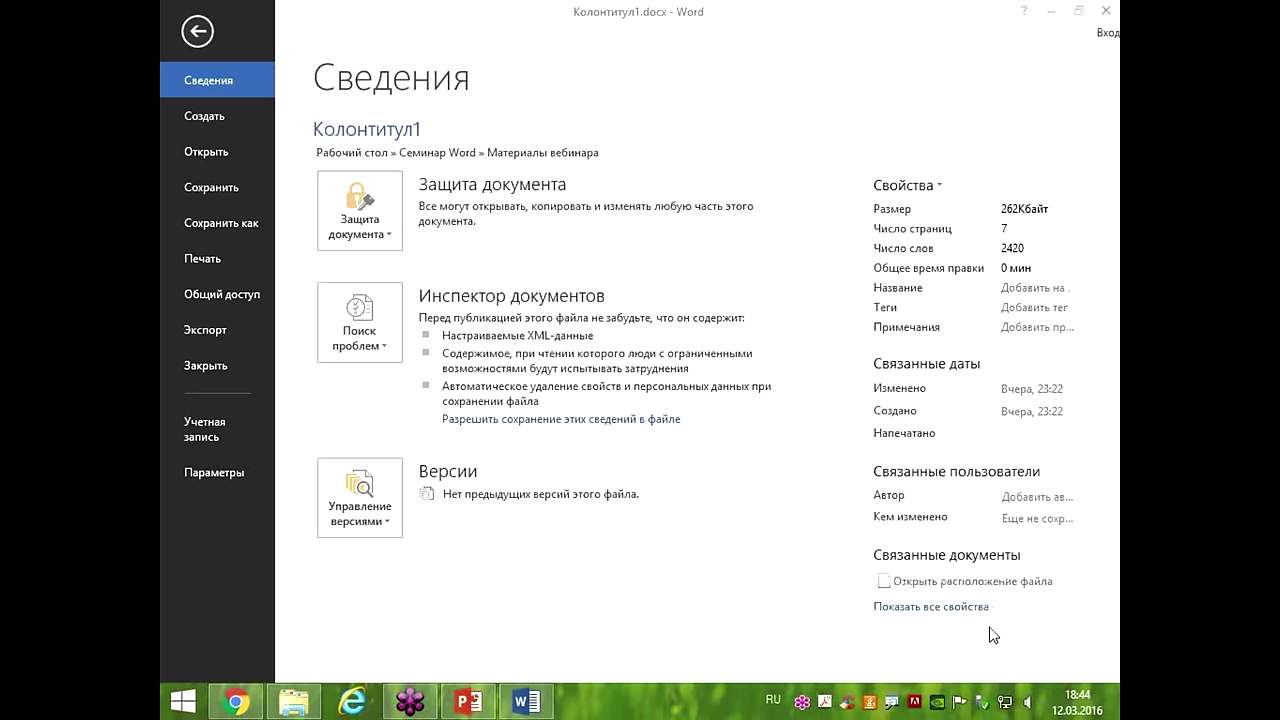
{"action": "left_click", "coordinate": [928, 608]}
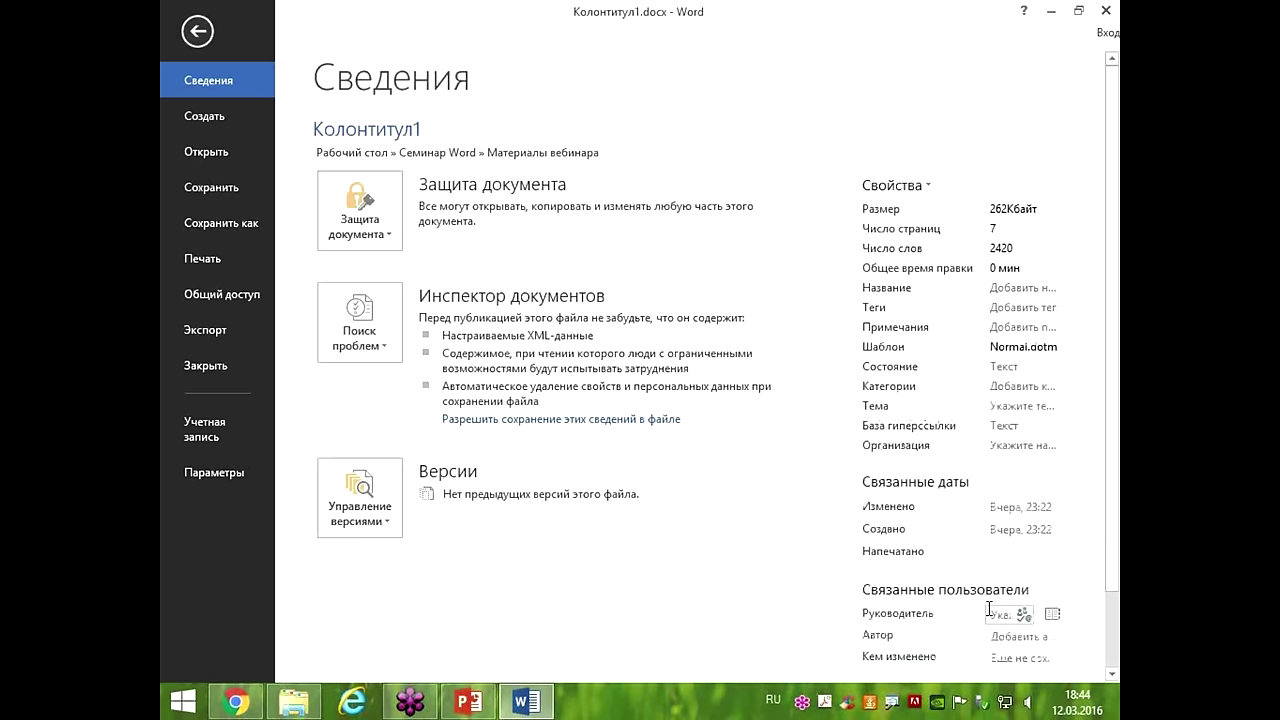
Set the document's Название property to Путешествие.
{"action": "left_click", "coordinate": [1006, 286]}
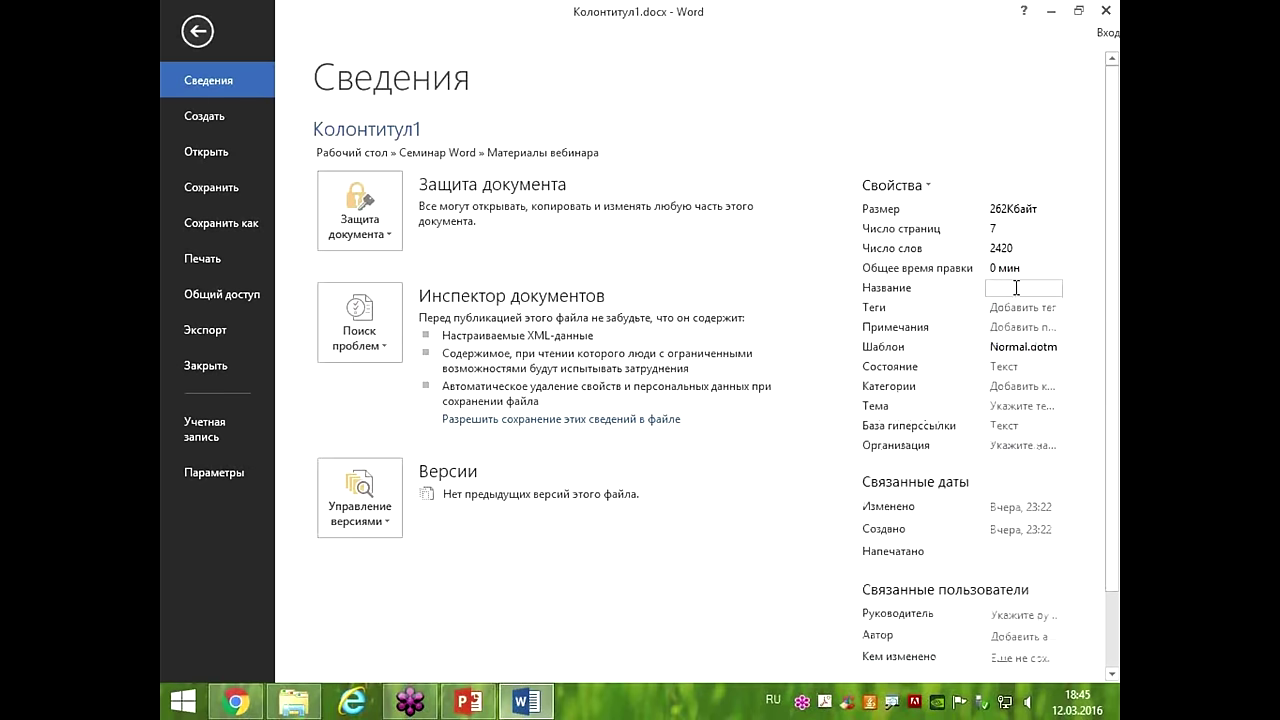
{"action": "mouse_move", "coordinate": [836, 266]}
{"action": "left_mouse_down"}
{"action": "mouse_move", "coordinate": [912, 296]}
{"action": "mouse_move", "coordinate": [1106, 324]}
{"action": "left_mouse_up"}
{"action": "key", "text": "Escape"}
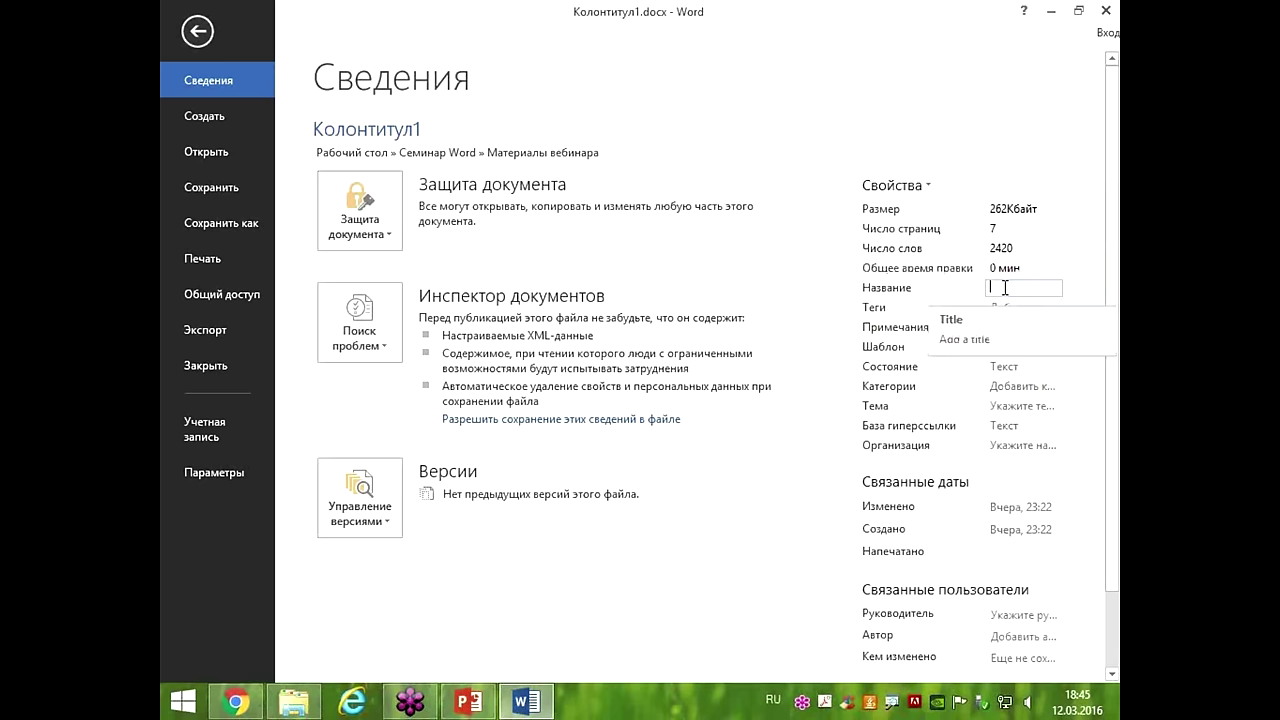
{"action": "type", "text": "Пу"}
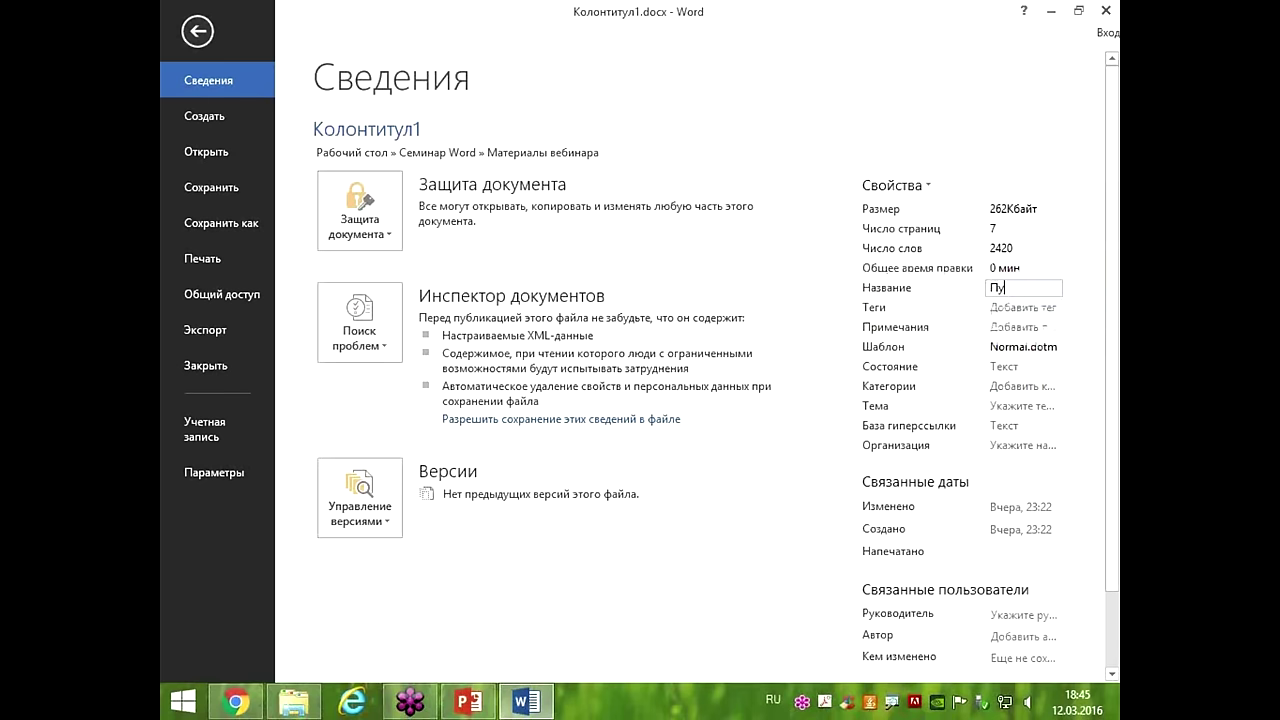
{"action": "type", "text": "тешествие"}
{"action": "key", "text": "Return"}
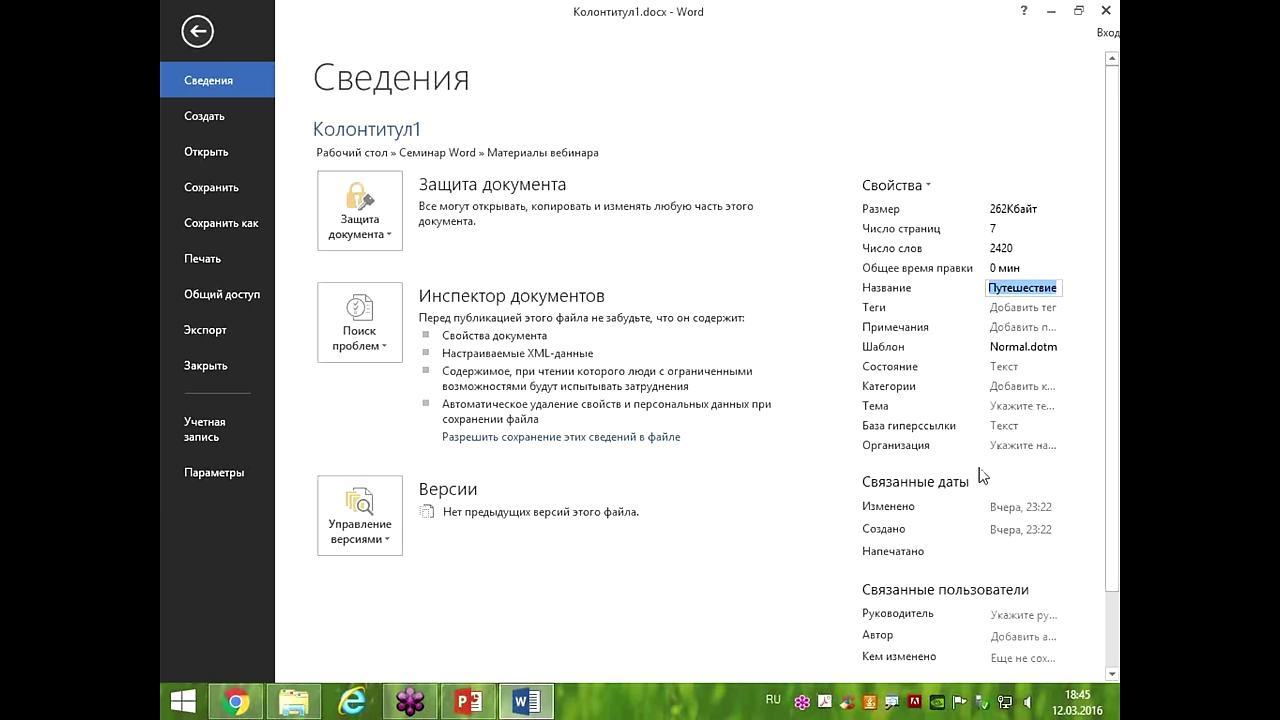
Enter Специалист as the document's Организация property and save the file.
{"action": "left_click", "coordinate": [1000, 446]}
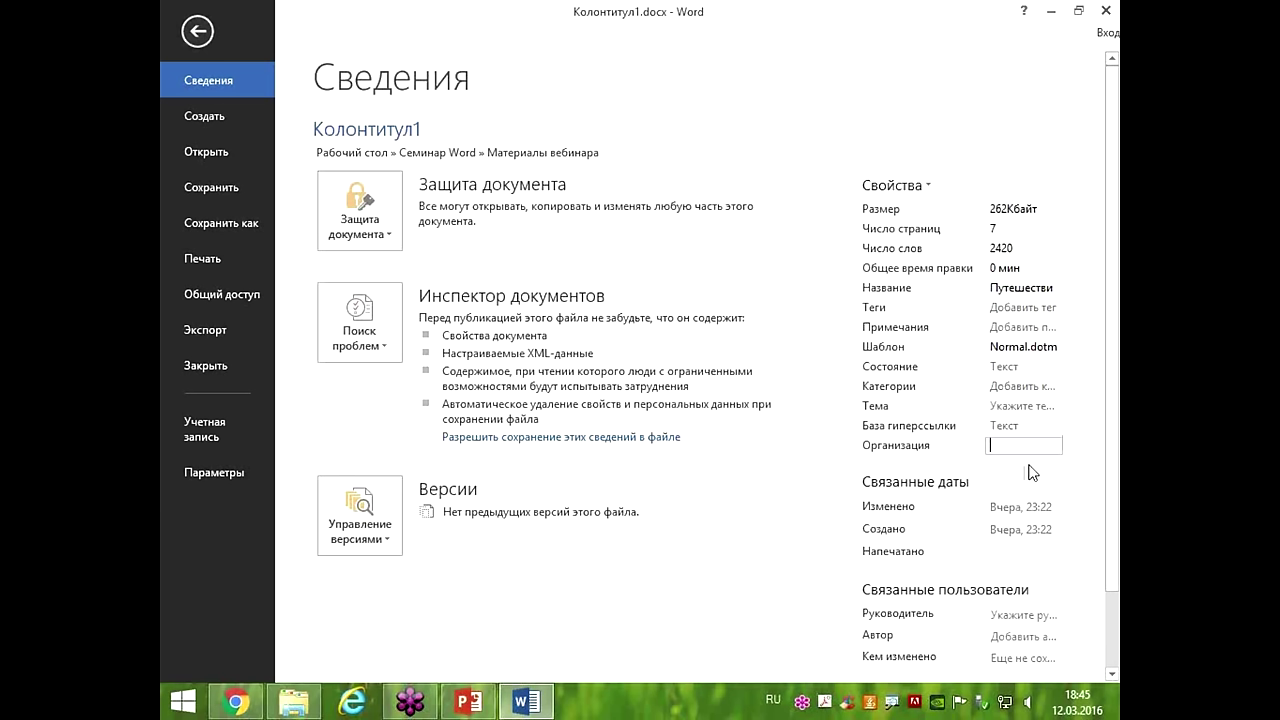
{"action": "type", "text": "Специалист"}
{"action": "left_click", "coordinate": [225, 186]}
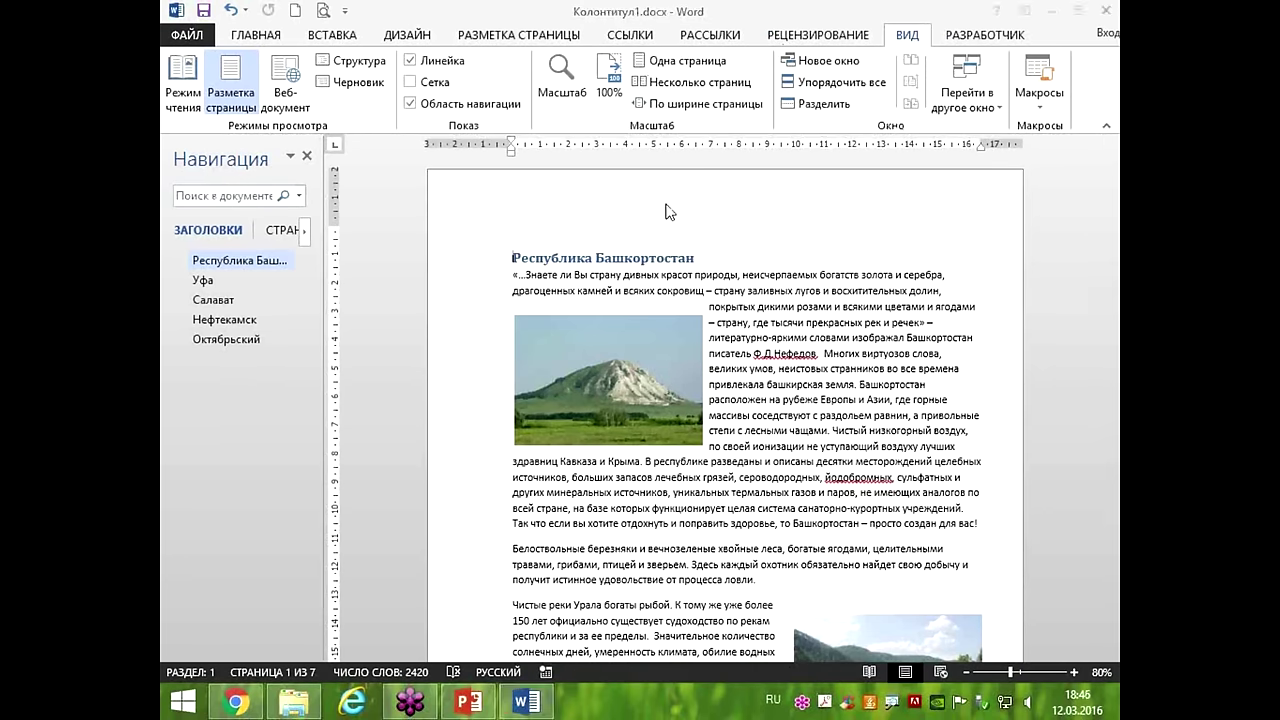
Close and reopen Колонтитул1.docx, and show all of its properties on the information page.
{"action": "left_click", "coordinate": [1106, 10]}
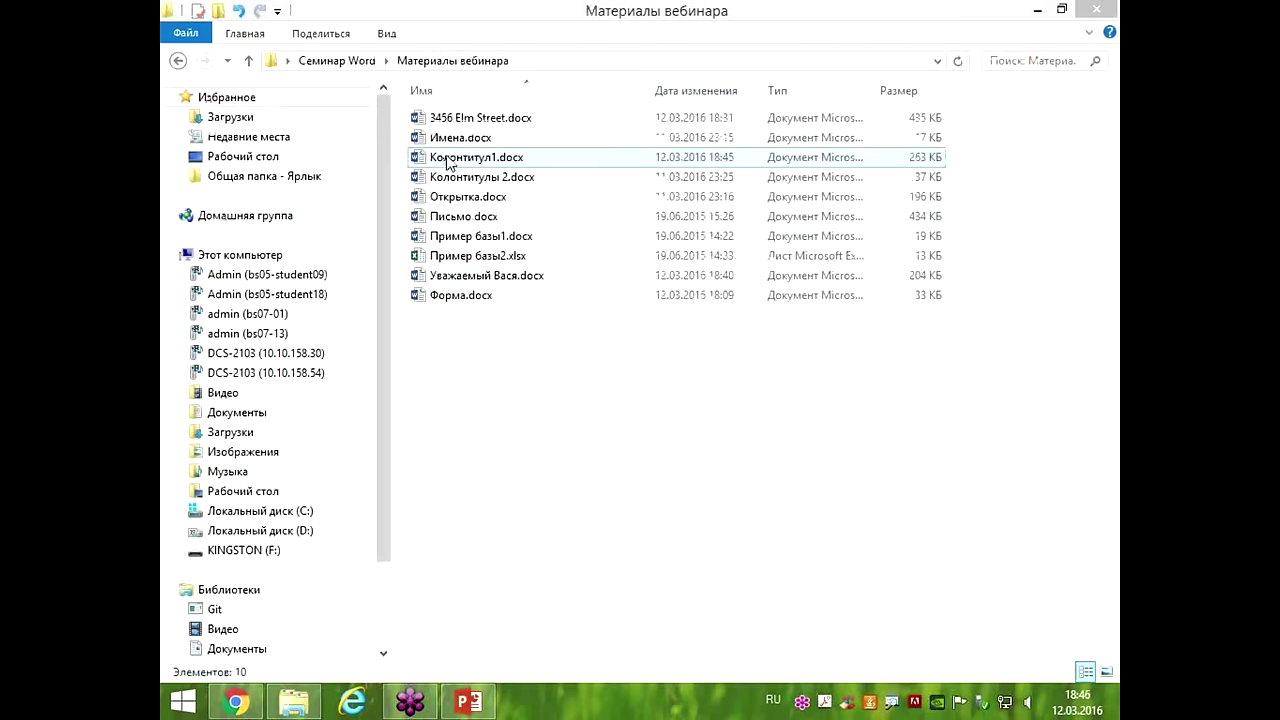
{"action": "double_click", "coordinate": [448, 160]}
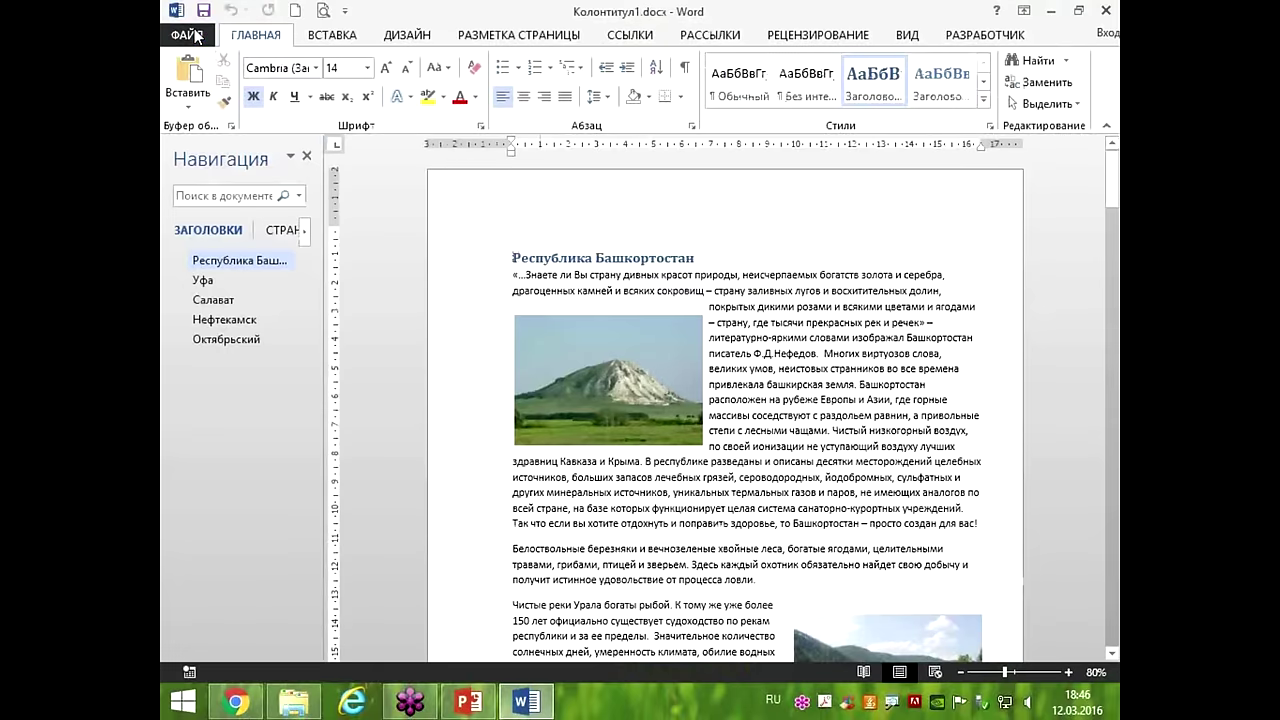
{"action": "left_click", "coordinate": [186, 37]}
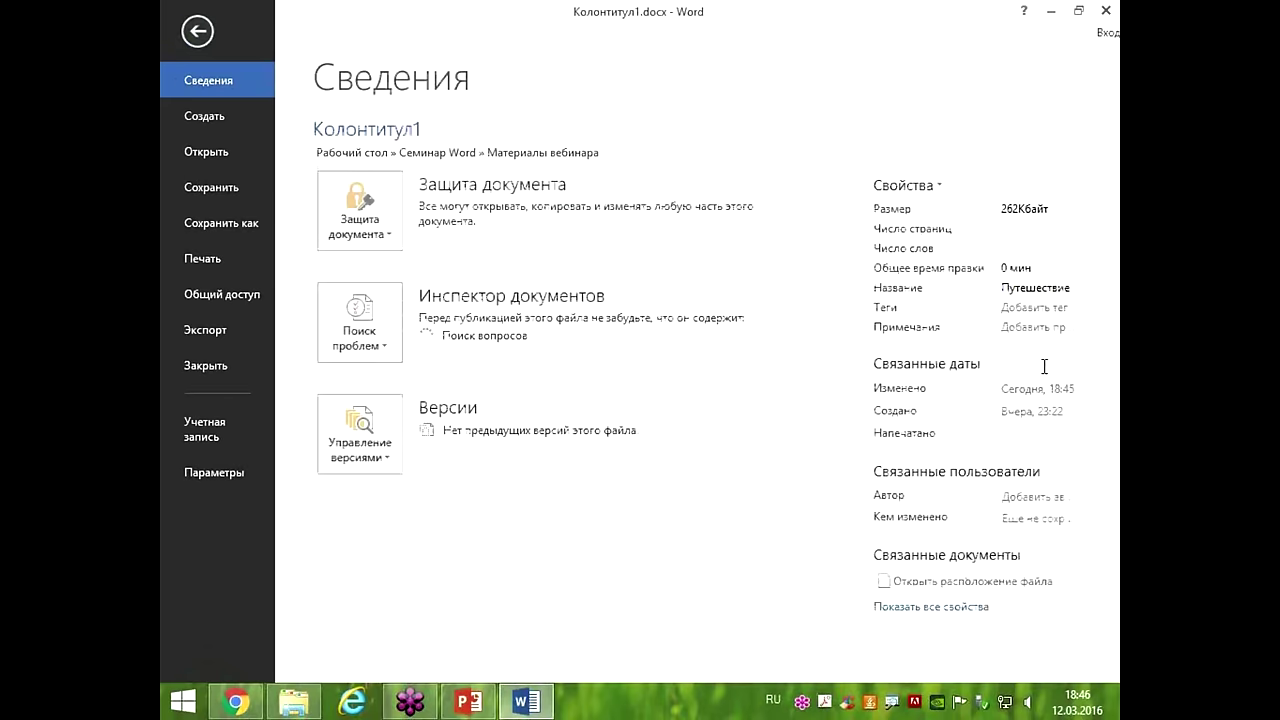
{"action": "left_click_drag", "start_coordinate": [866, 258], "coordinate": [1116, 308]}
{"action": "key", "text": "Escape"}
{"action": "left_click", "coordinate": [942, 609]}
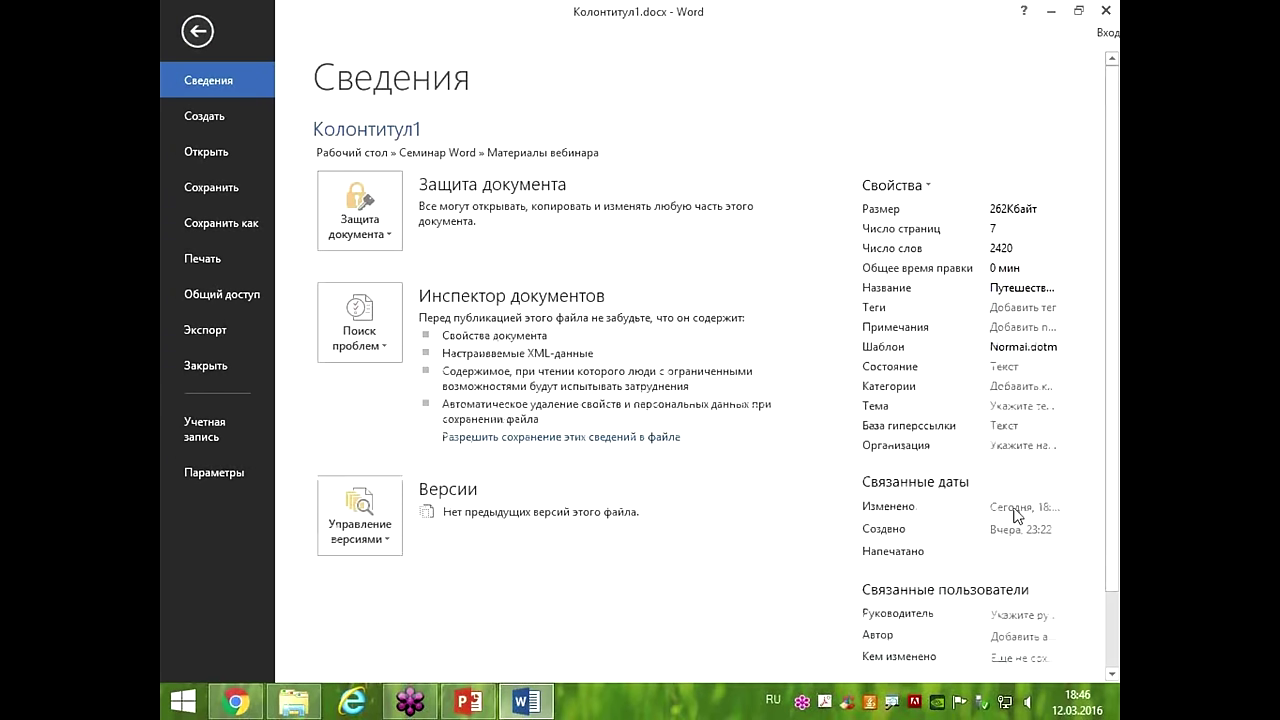
Try again to set the Организация property to Специалист and save the document.
{"action": "left_click", "coordinate": [1045, 443]}
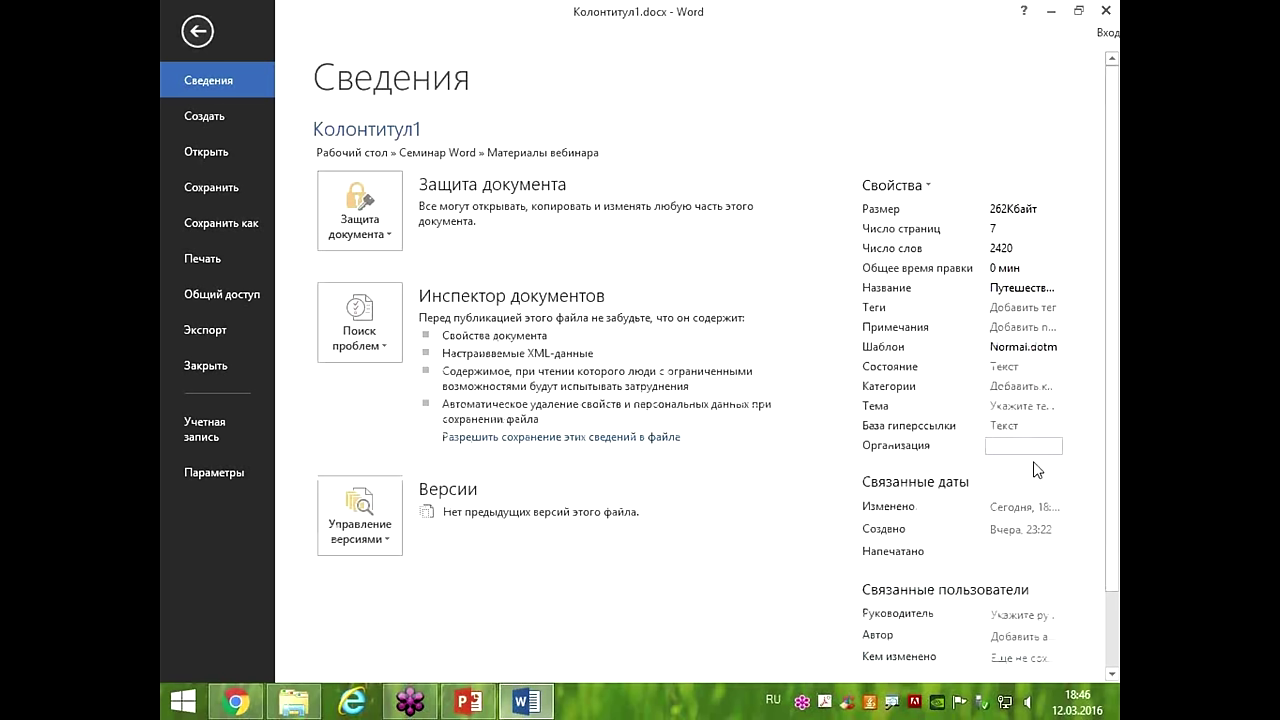
{"action": "type", "text": "Ор"}
{"action": "key", "text": "BackSpace"}
{"action": "key", "text": "BackSpace"}
{"action": "key", "text": "BackSpace"}
{"action": "key", "text": "BackSpace"}
{"action": "type", "text": "Специалист"}
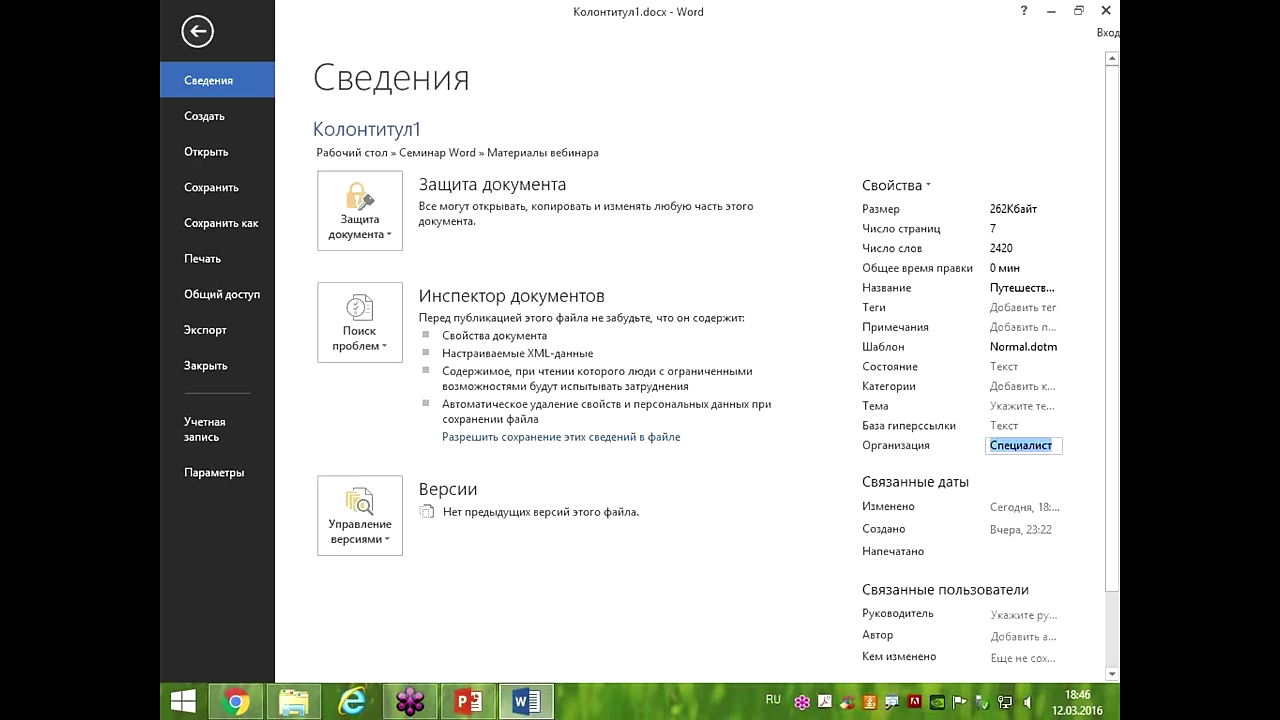
{"action": "left_click", "coordinate": [198, 188]}
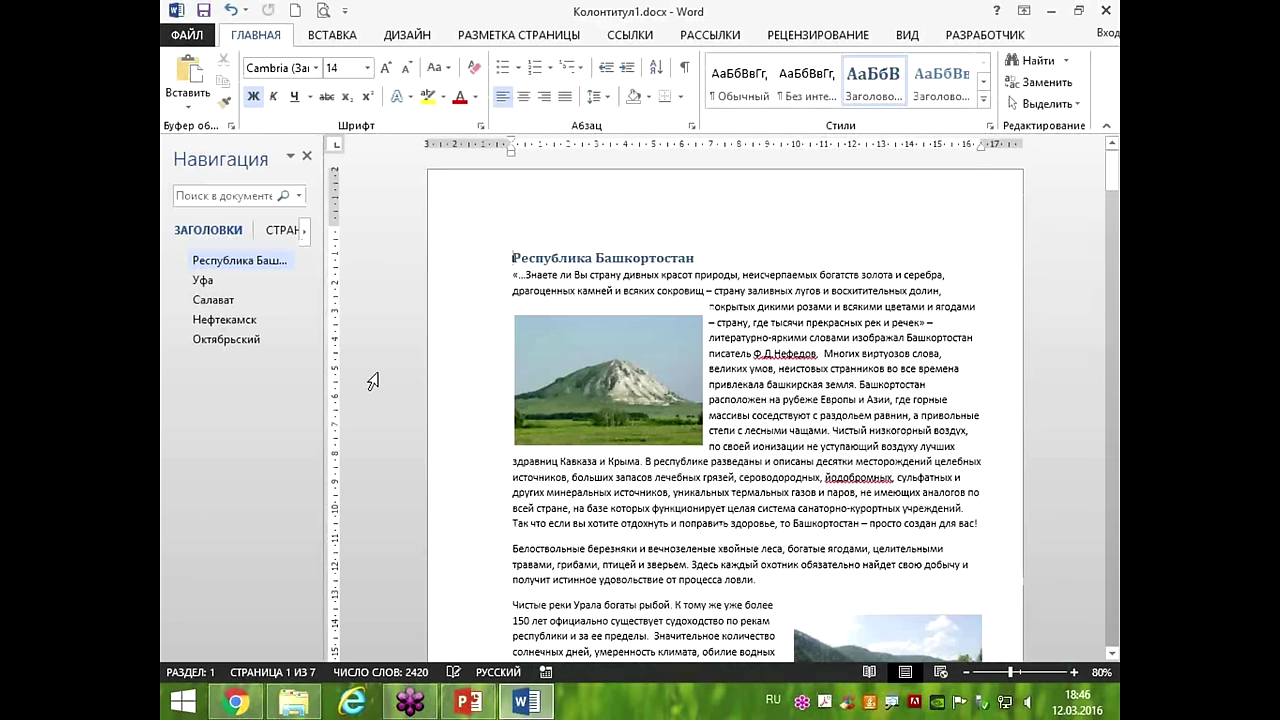
Check the Организация and Название properties on the document's information page, and return to the text.
{"action": "left_click", "coordinate": [186, 34]}
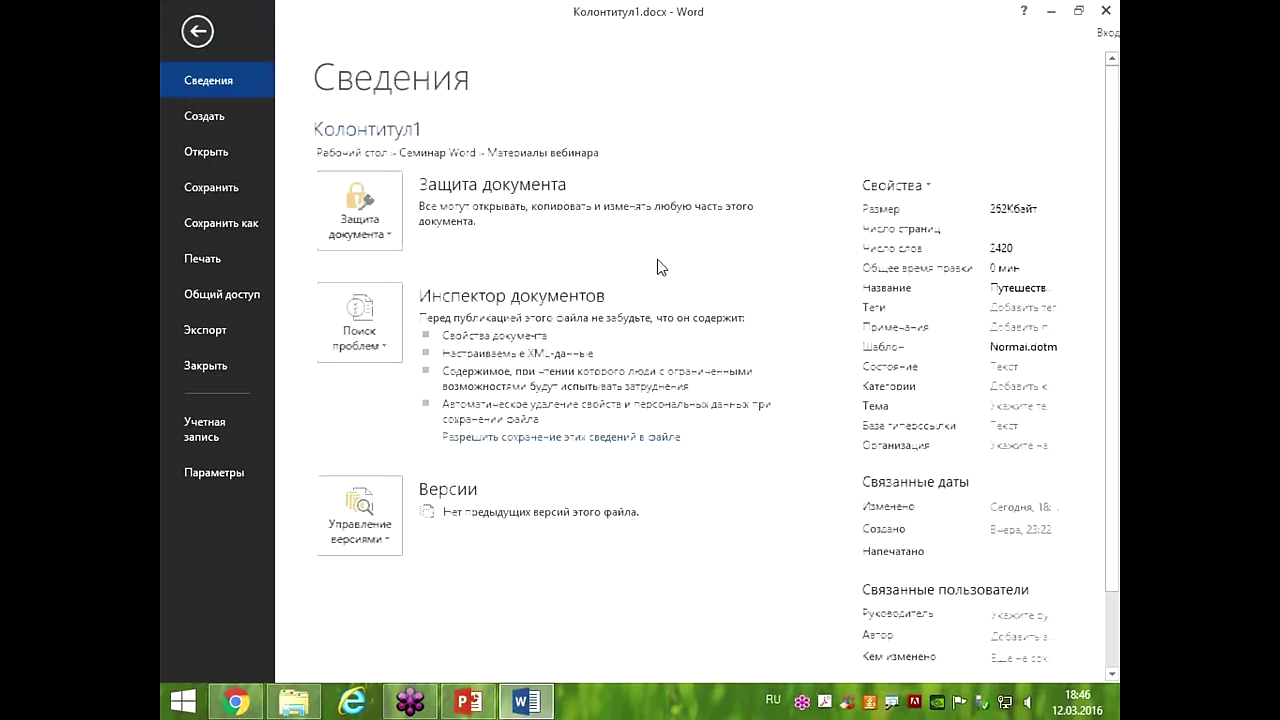
{"action": "left_click", "coordinate": [1008, 446]}
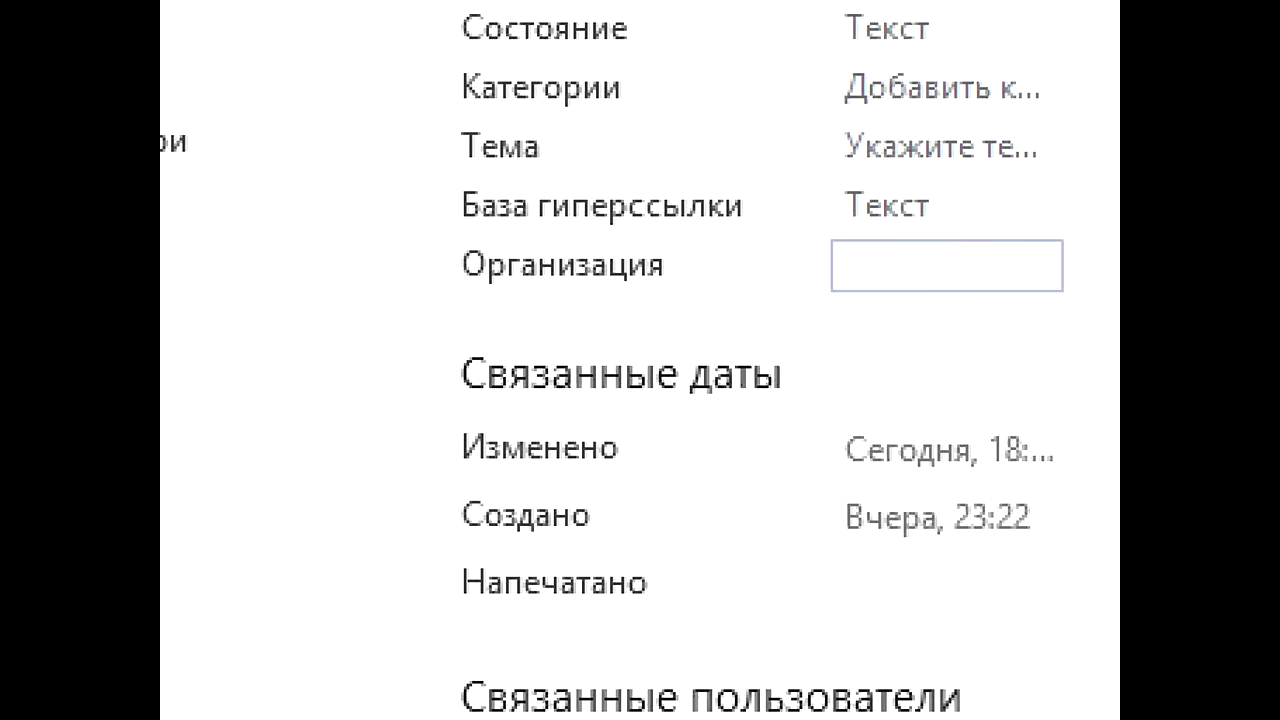
{"action": "left_click_drag", "start_coordinate": [469, 306], "coordinate": [1115, 282]}
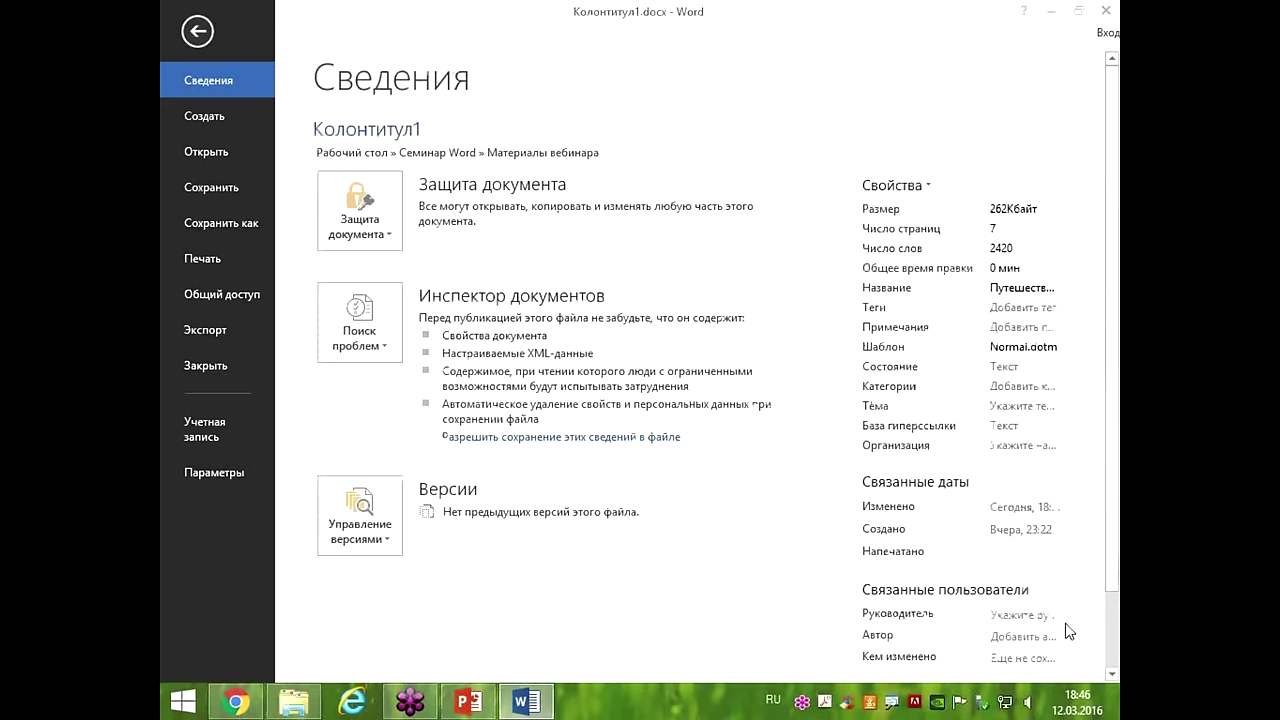
{"action": "left_click", "coordinate": [1008, 441]}
{"action": "left_click", "coordinate": [1031, 443]}
{"action": "left_click", "coordinate": [1022, 292]}
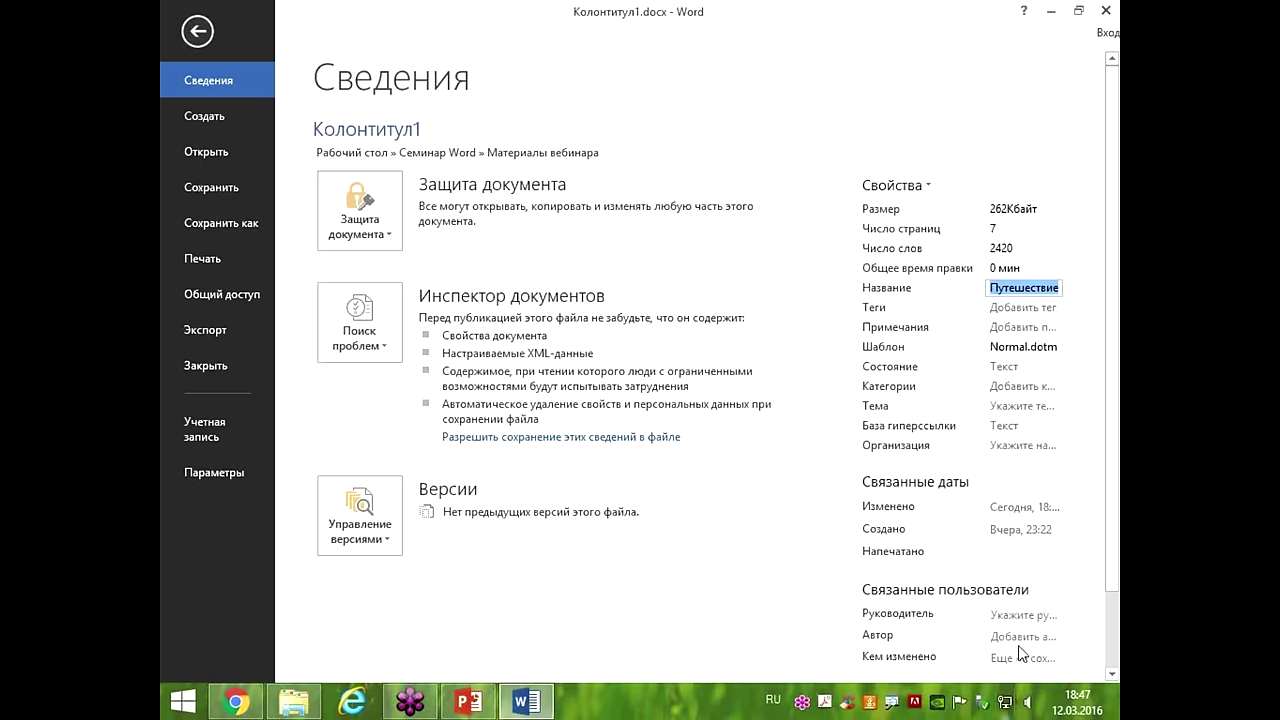
{"action": "left_click", "coordinate": [1039, 467]}
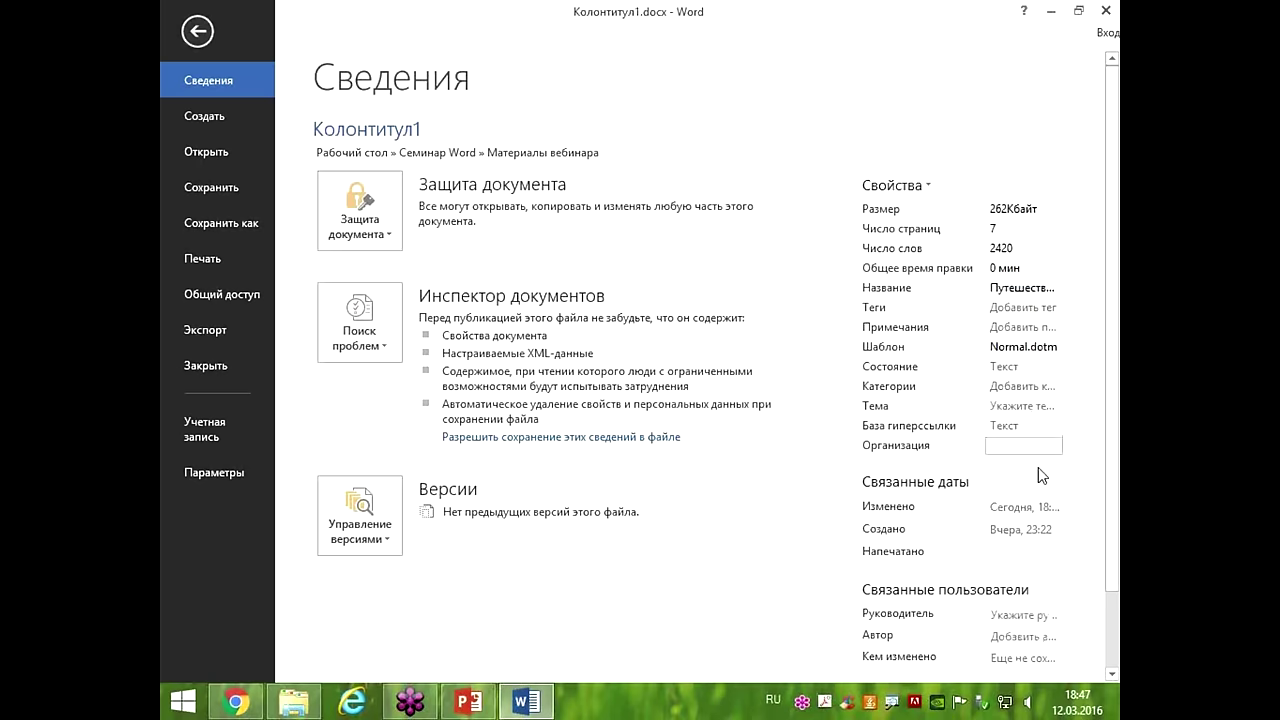
{"action": "key", "text": "Escape"}
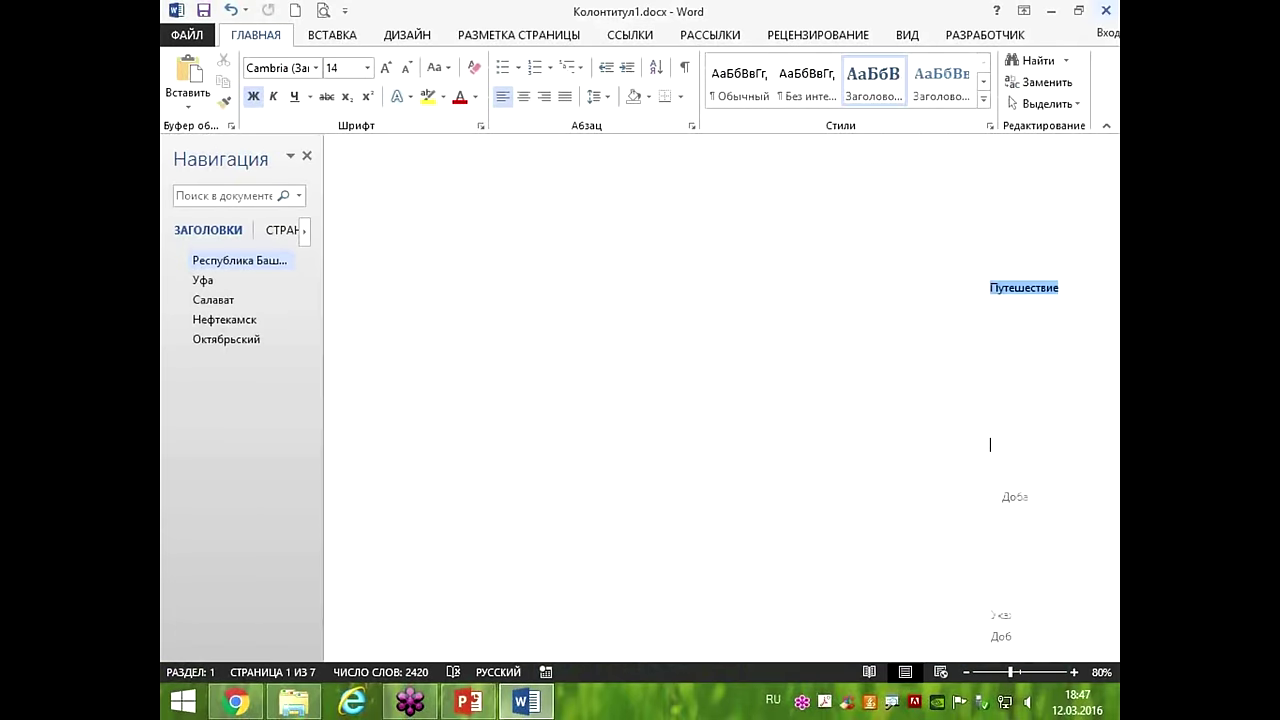
Close the document and open the detailed file properties of Колонтитул1.docx in File Explorer.
{"action": "key", "text": "alt+F4"}
{"action": "left_click", "coordinate": [481, 160]}
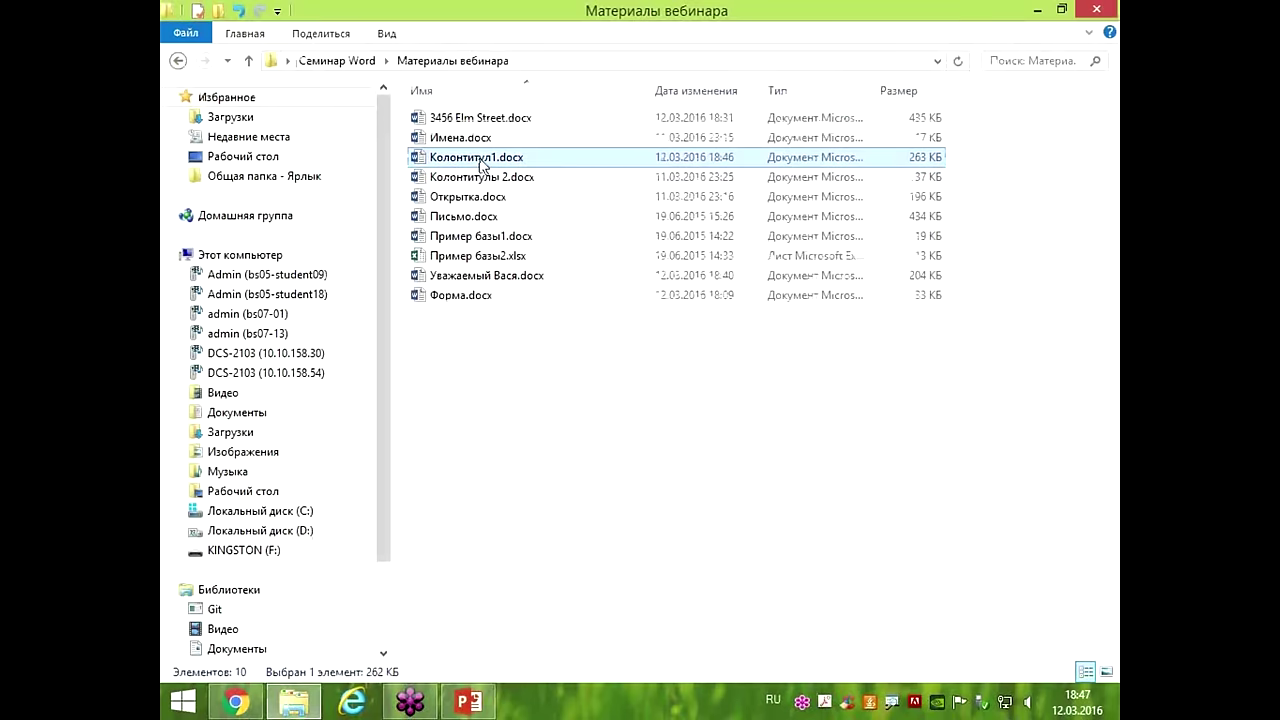
{"action": "right_click", "coordinate": [481, 160]}
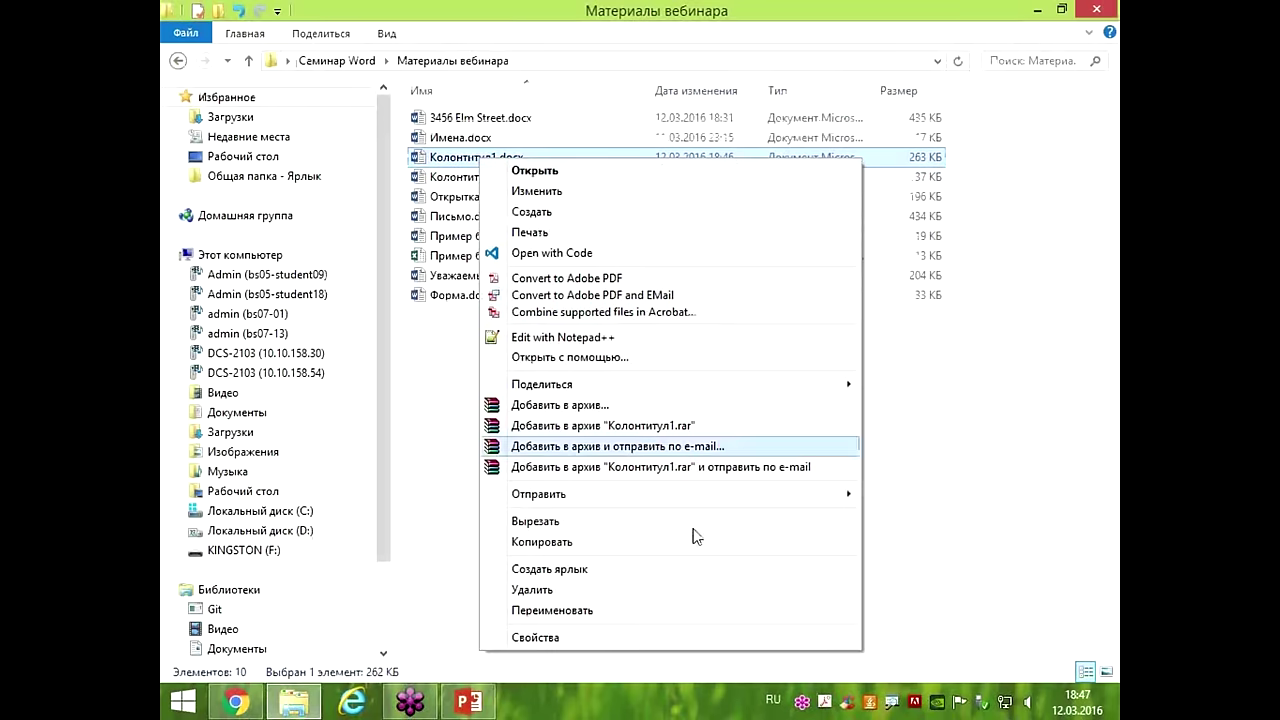
{"action": "left_click", "coordinate": [617, 639]}
{"action": "left_click_drag", "start_coordinate": [680, 172], "coordinate": [748, 88]}
{"action": "left_click", "coordinate": [673, 111]}
{"action": "left_click", "coordinate": [750, 112]}
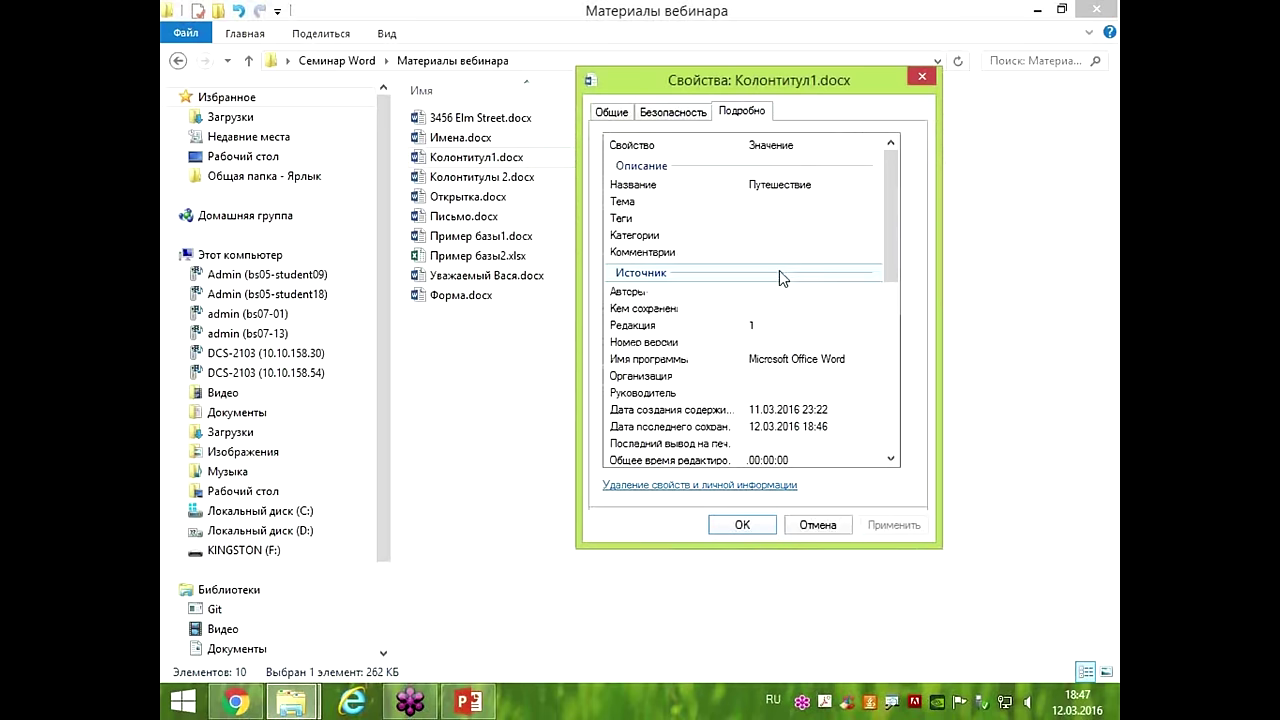
Set the Организация property to Специалист in the file's detailed properties and apply it.
{"action": "left_click_drag", "start_coordinate": [897, 252], "coordinate": [897, 273]}
{"action": "left_click", "coordinate": [832, 325]}
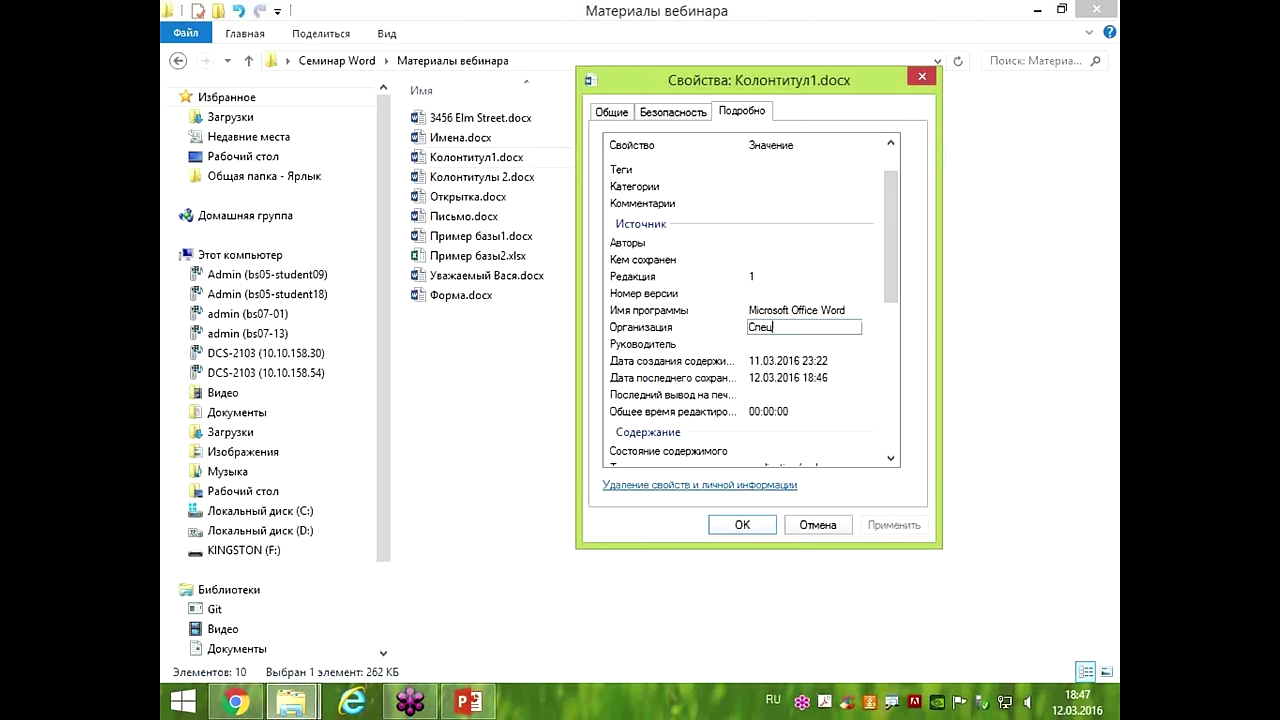
{"action": "key", "text": "Return"}
{"action": "left_click", "coordinate": [893, 525]}
{"action": "left_click", "coordinate": [776, 343]}
{"action": "key", "text": "Return"}
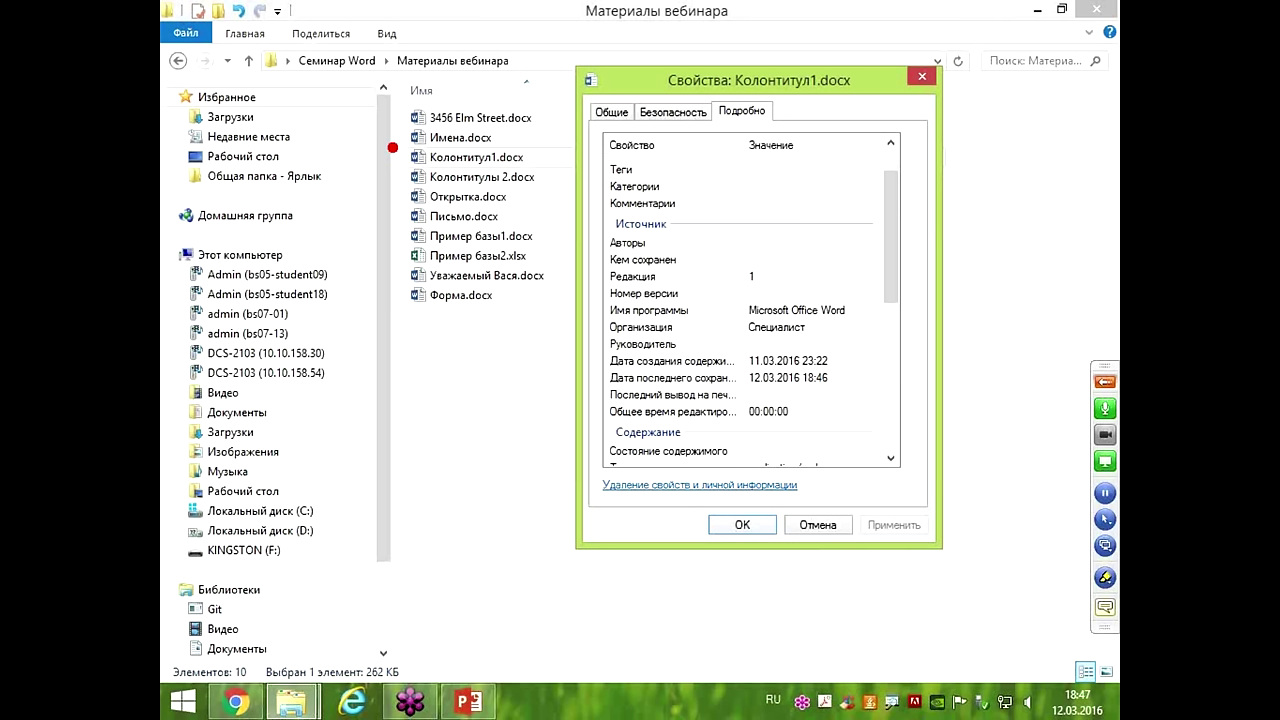
{"action": "left_click_drag", "start_coordinate": [380, 134], "coordinate": [545, 182]}
{"action": "mouse_move", "coordinate": [705, 118]}
{"action": "left_mouse_down"}
{"action": "mouse_move", "coordinate": [782, 70]}
{"action": "mouse_move", "coordinate": [710, 128]}
{"action": "left_mouse_up"}
{"action": "mouse_move", "coordinate": [712, 346]}
{"action": "left_mouse_down"}
{"action": "mouse_move", "coordinate": [852, 342]}
{"action": "mouse_move", "coordinate": [688, 338]}
{"action": "mouse_move", "coordinate": [770, 356]}
{"action": "left_mouse_up"}
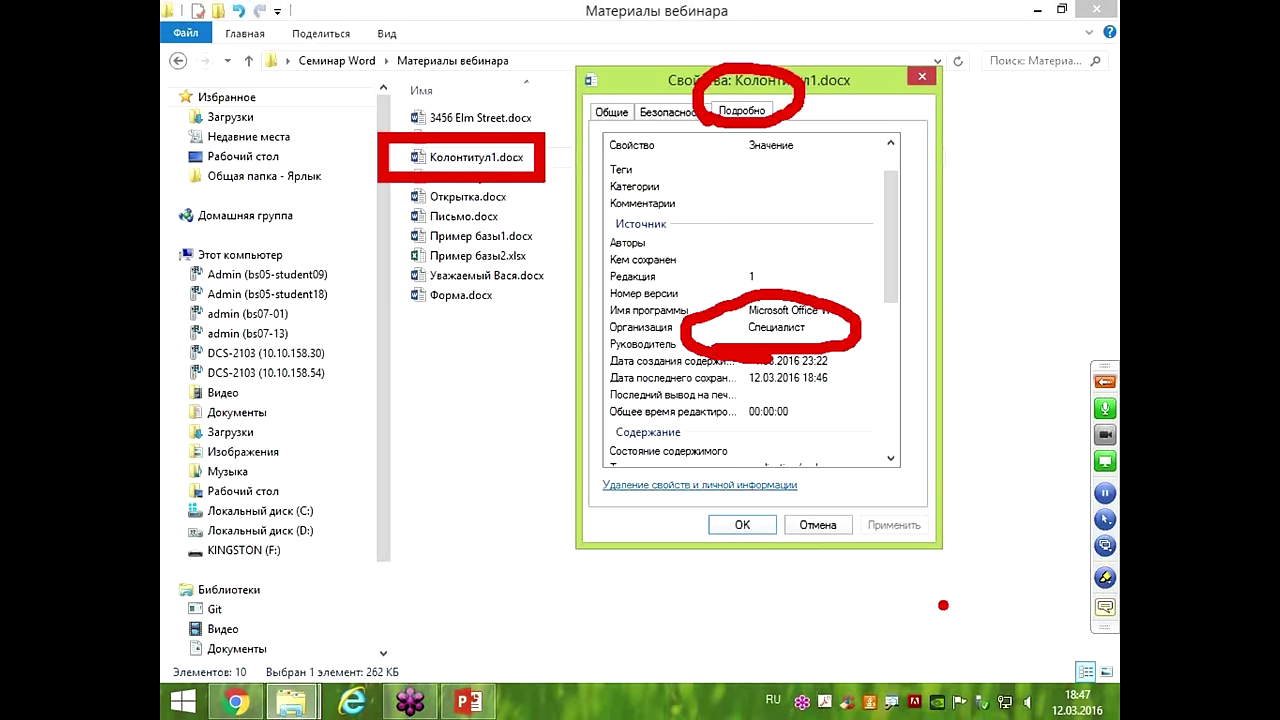
{"action": "mouse_move", "coordinate": [752, 110]}
{"action": "left_mouse_down"}
{"action": "mouse_move", "coordinate": [738, 228]}
{"action": "mouse_move", "coordinate": [838, 232]}
{"action": "left_mouse_up"}
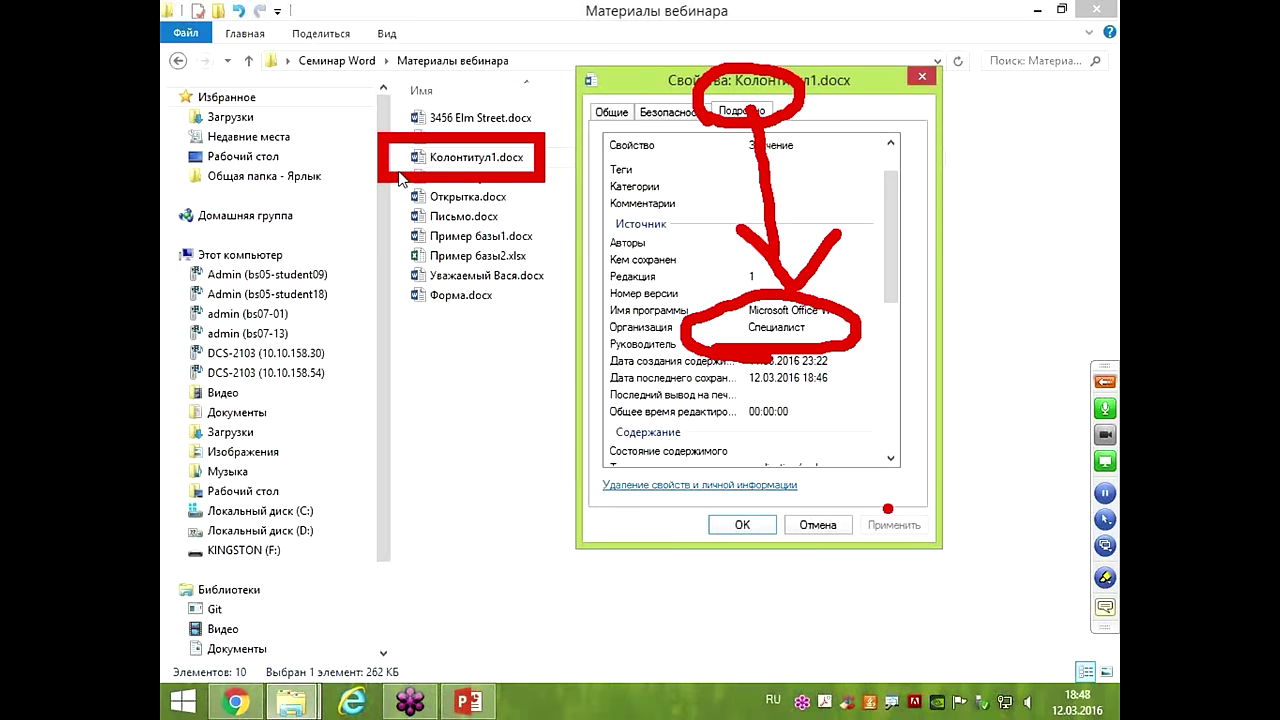
{"action": "key", "text": "Escape"}
Check the Название property in the file's details and close the file properties window.
{"action": "left_click_drag", "start_coordinate": [886, 271], "coordinate": [872, 212]}
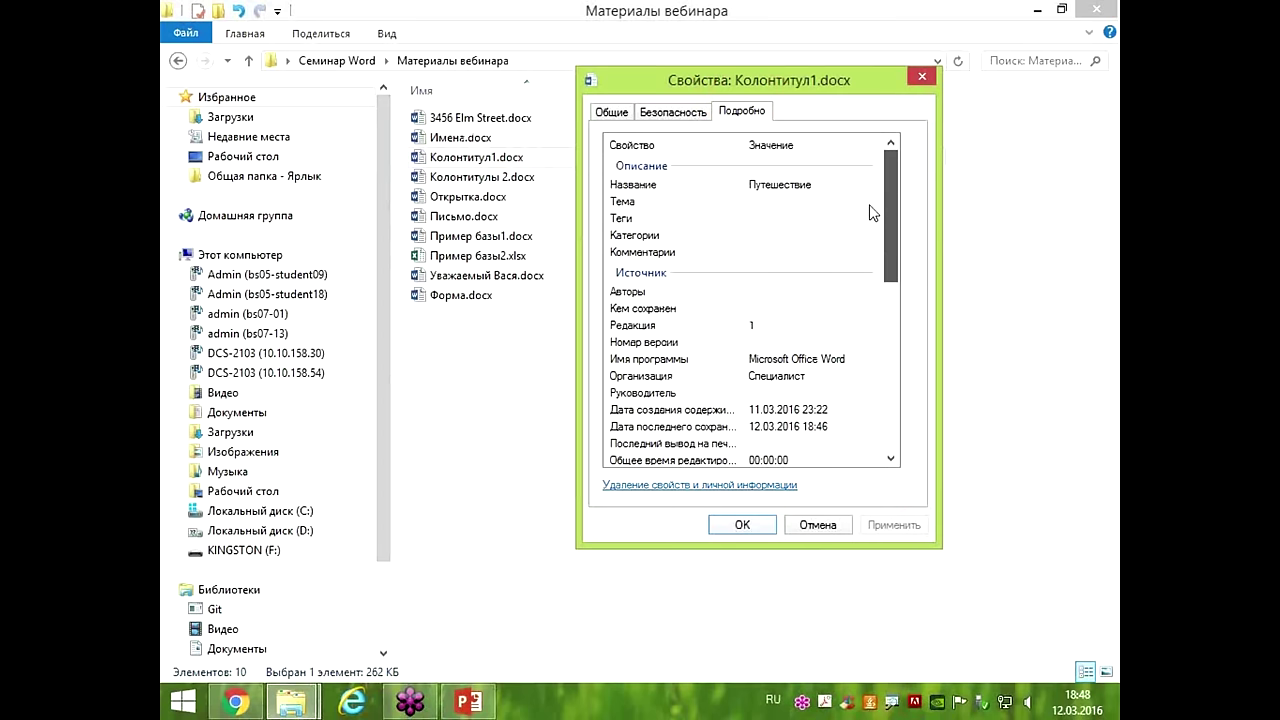
{"action": "left_click", "coordinate": [820, 184]}
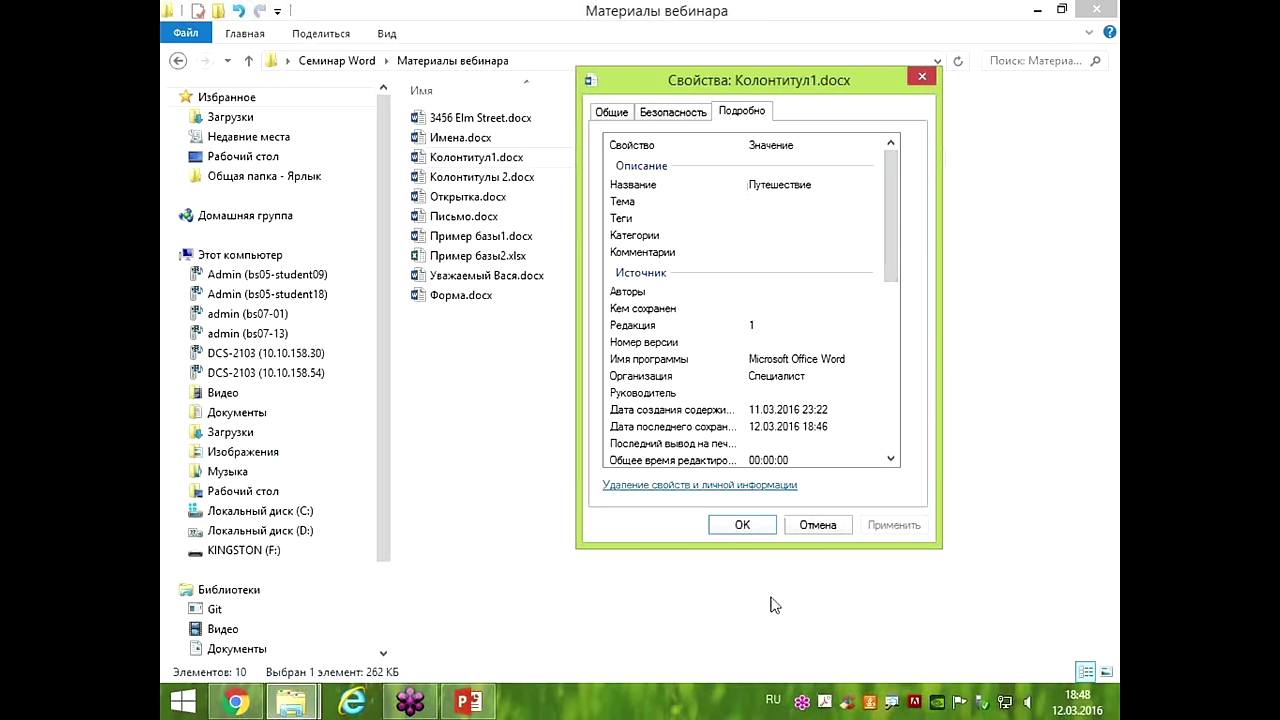
{"action": "left_click", "coordinate": [790, 530]}
Reopen Колонтитул1.docx, check the Организация property among all its properties, and return to the text.
{"action": "double_click", "coordinate": [481, 163]}
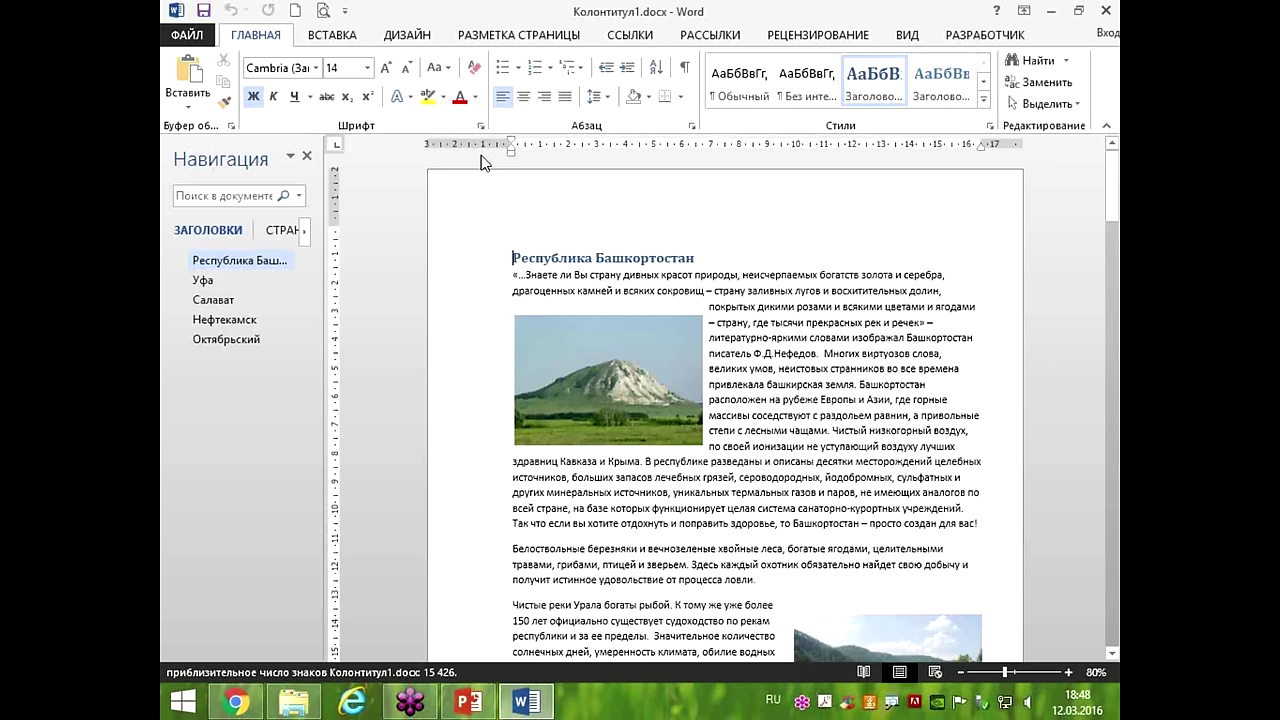
{"action": "left_click", "coordinate": [190, 36]}
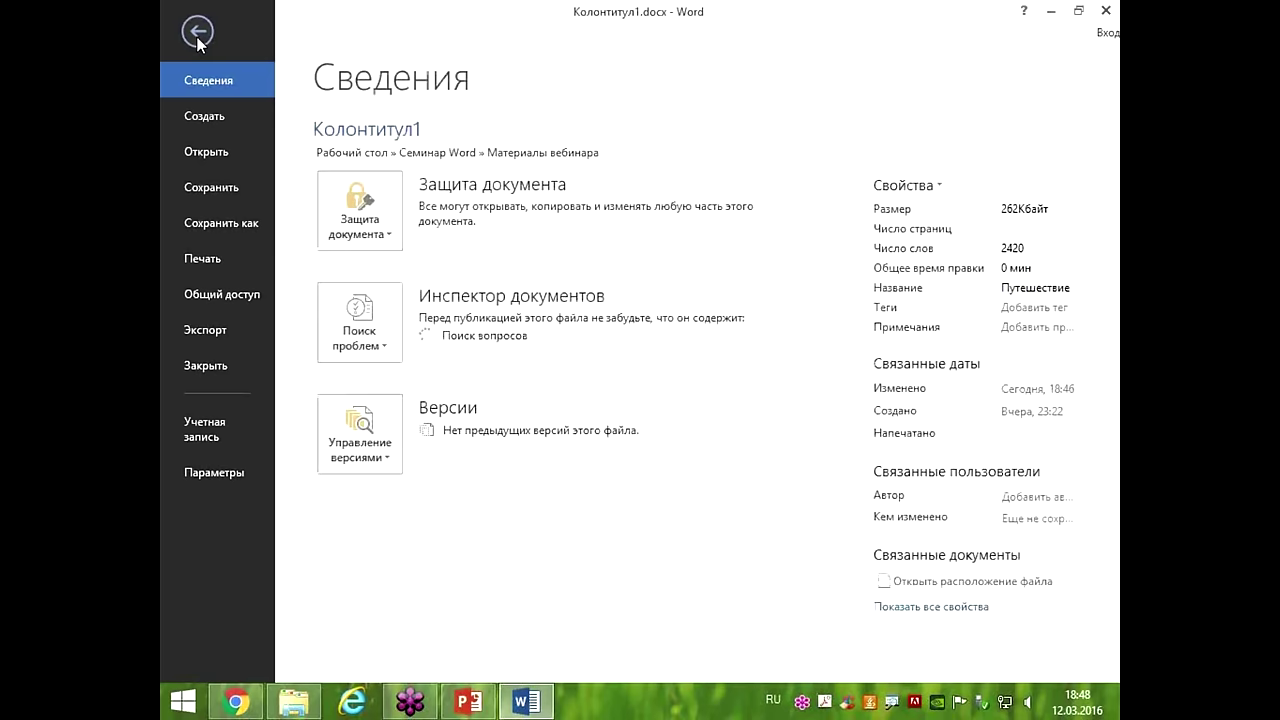
{"action": "left_click", "coordinate": [938, 606]}
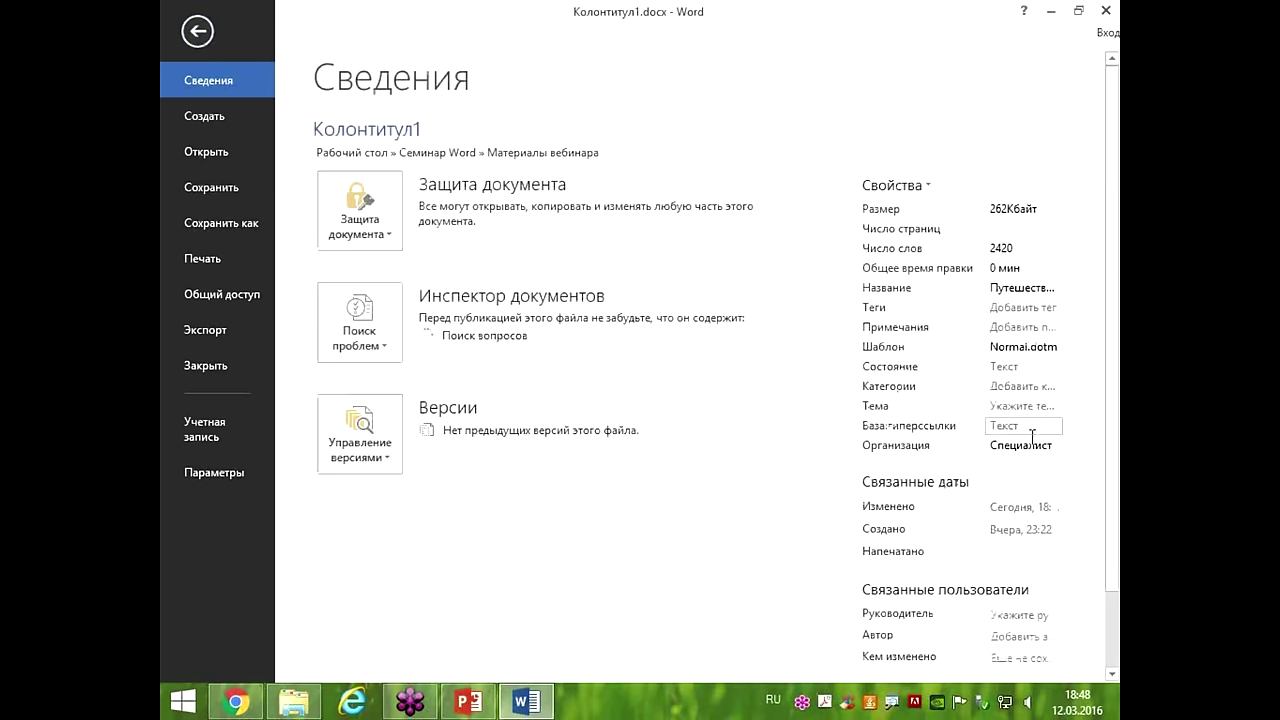
{"action": "left_click", "coordinate": [197, 32]}
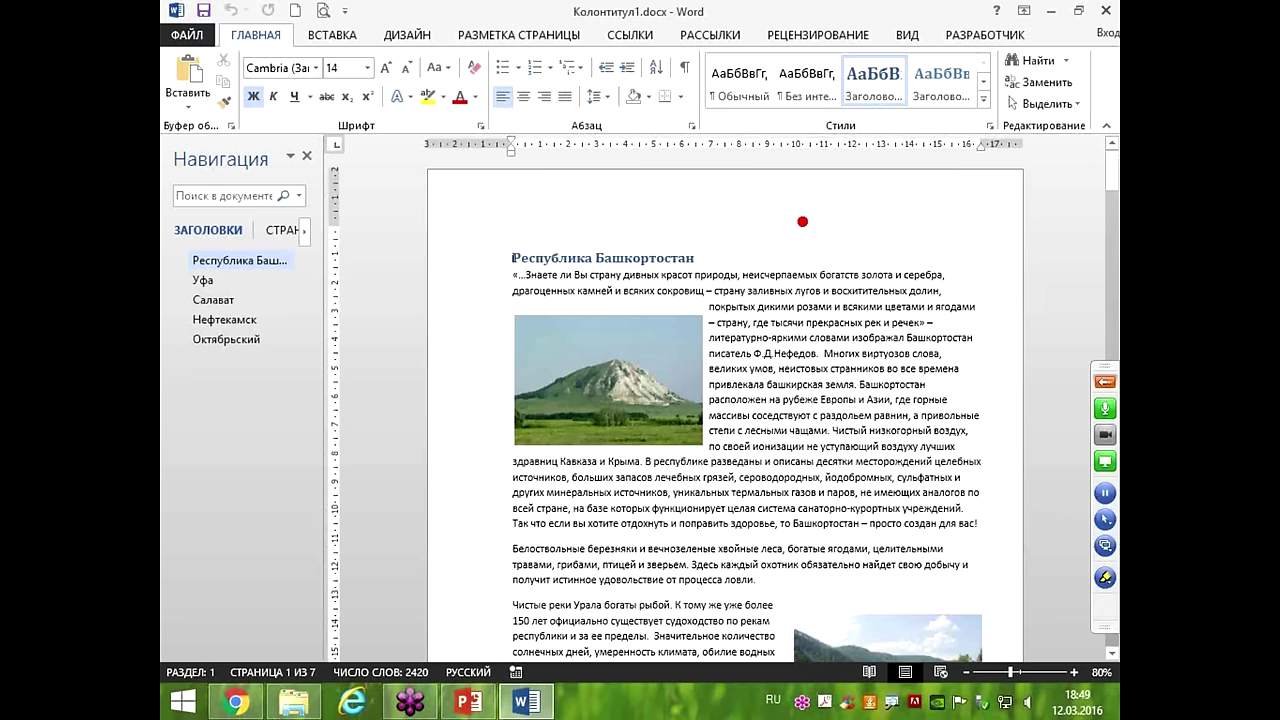
{"action": "mouse_move", "coordinate": [420, 165]}
{"action": "left_mouse_down"}
{"action": "mouse_move", "coordinate": [531, 205]}
{"action": "mouse_move", "coordinate": [1050, 240]}
{"action": "left_mouse_up"}
{"action": "mouse_move", "coordinate": [826, 158]}
{"action": "left_mouse_down"}
{"action": "mouse_move", "coordinate": [828, 205]}
{"action": "mouse_move", "coordinate": [865, 165]}
{"action": "mouse_move", "coordinate": [950, 186]}
{"action": "left_mouse_up"}
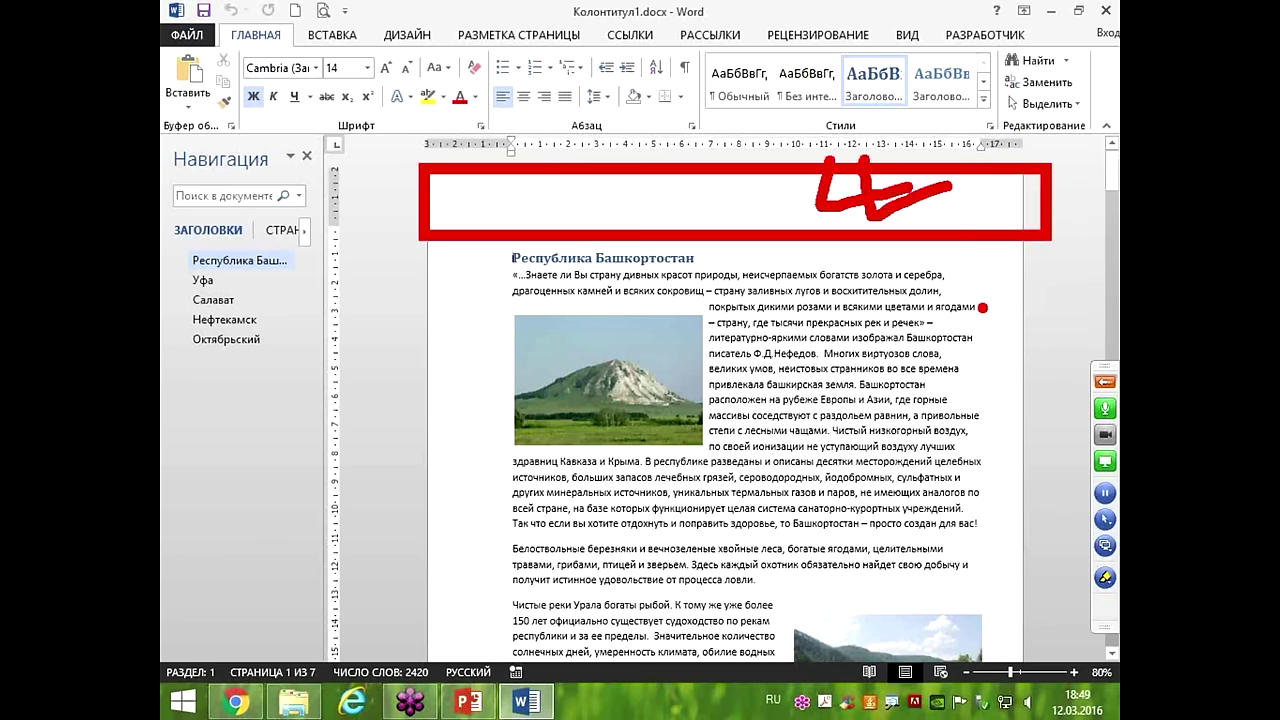
Open the page header for editing and insert a table with one row and three columns.
{"action": "double_click", "coordinate": [769, 208]}
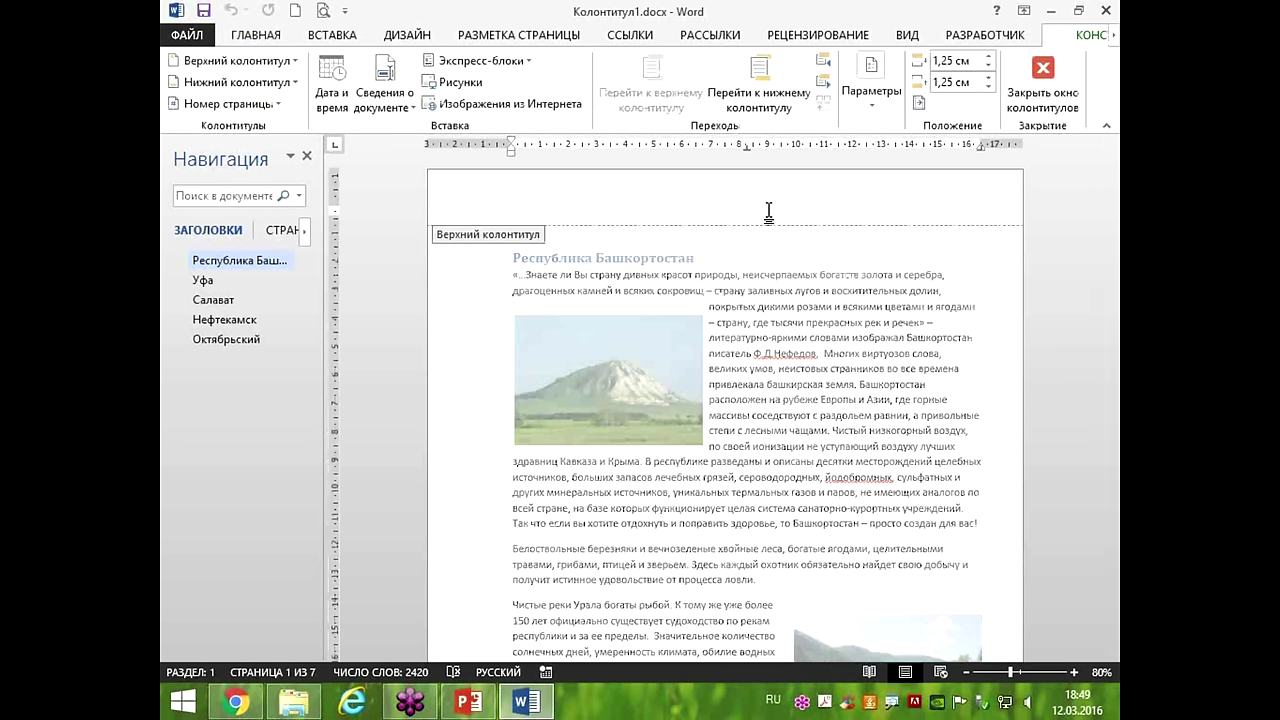
{"action": "left_click", "coordinate": [332, 35]}
{"action": "left_click", "coordinate": [246, 80]}
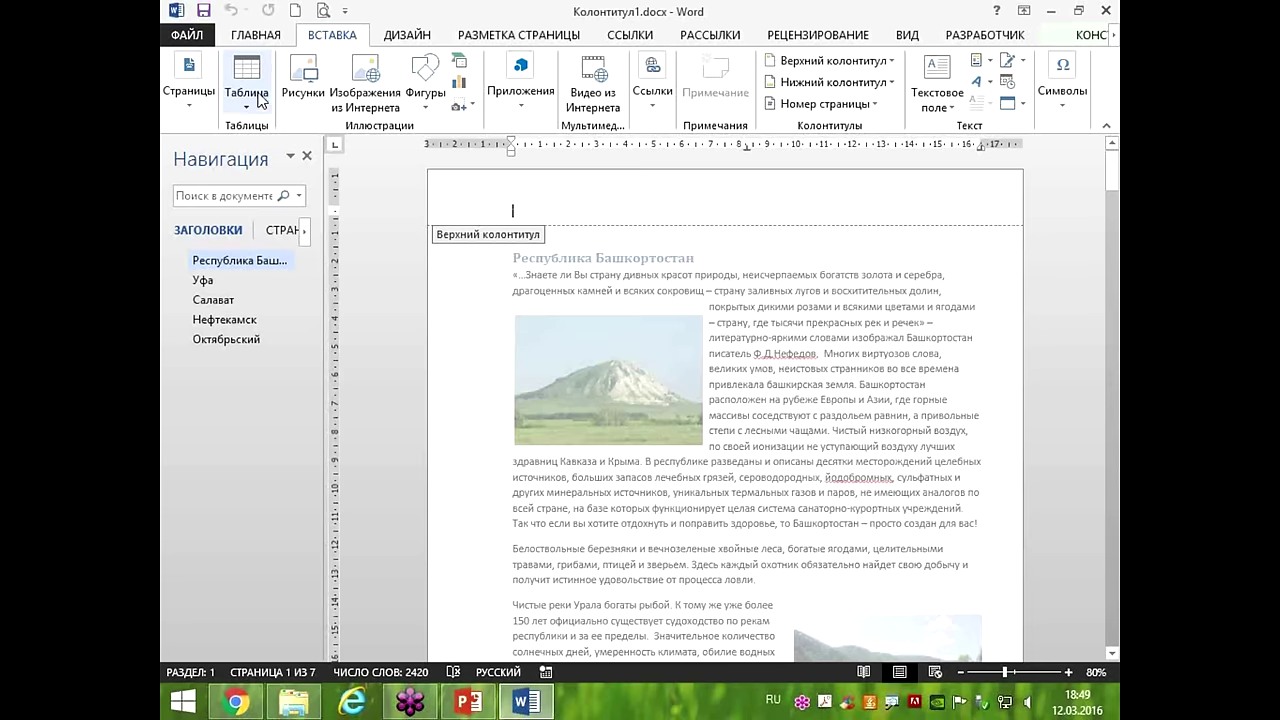
{"action": "left_click", "coordinate": [250, 95]}
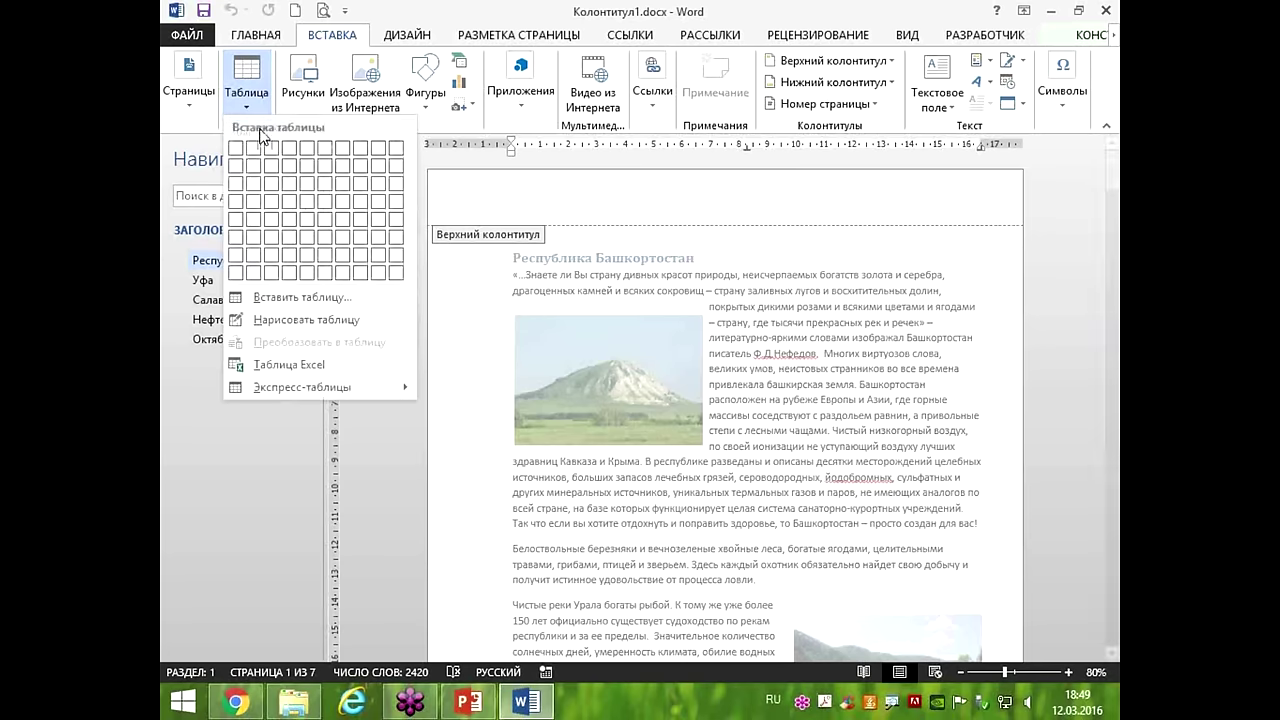
{"action": "left_click", "coordinate": [271, 142]}
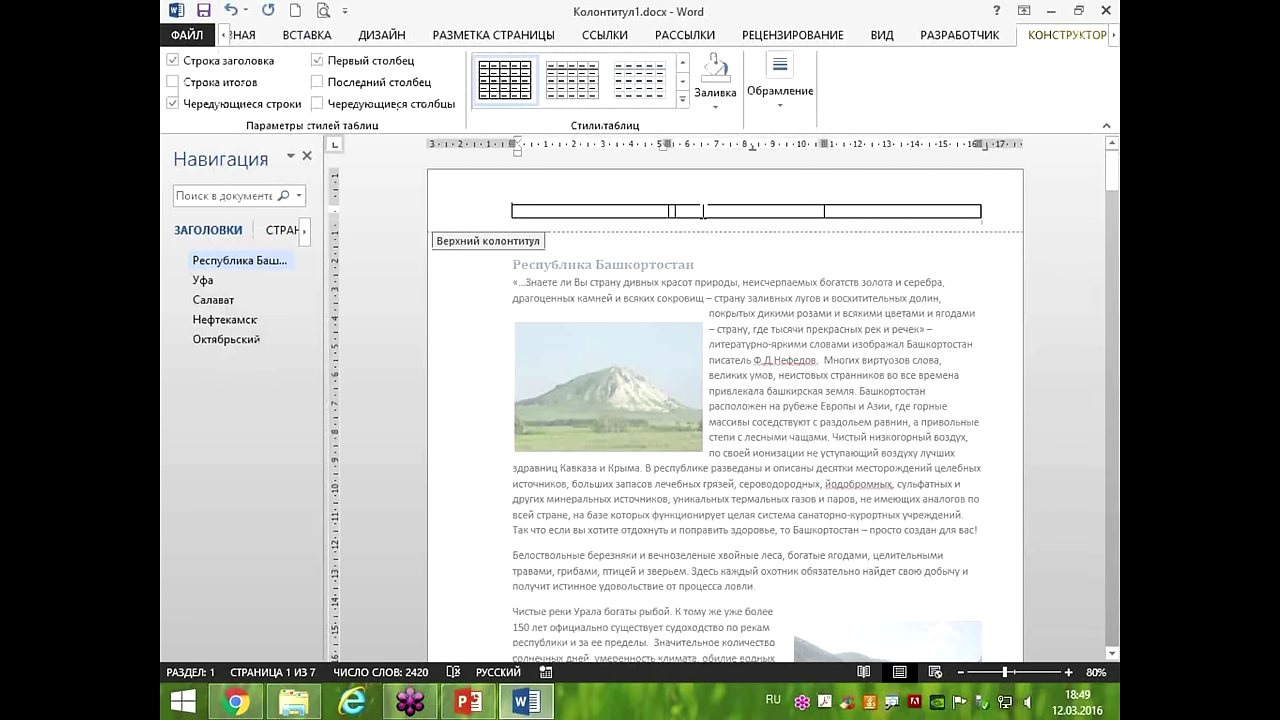
{"action": "left_click", "coordinate": [898, 212]}
{"action": "left_click", "coordinate": [609, 209]}
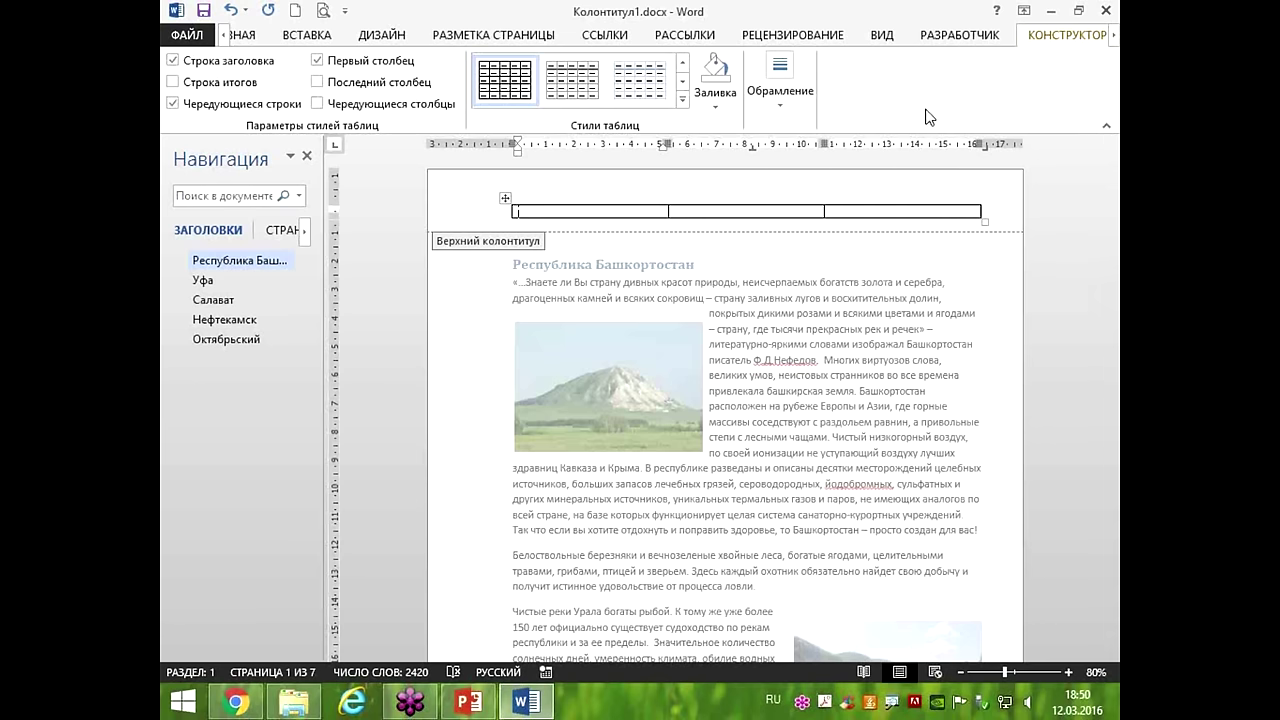
Insert the Название document property into the first cell of the header table.
{"action": "left_click", "coordinate": [301, 36]}
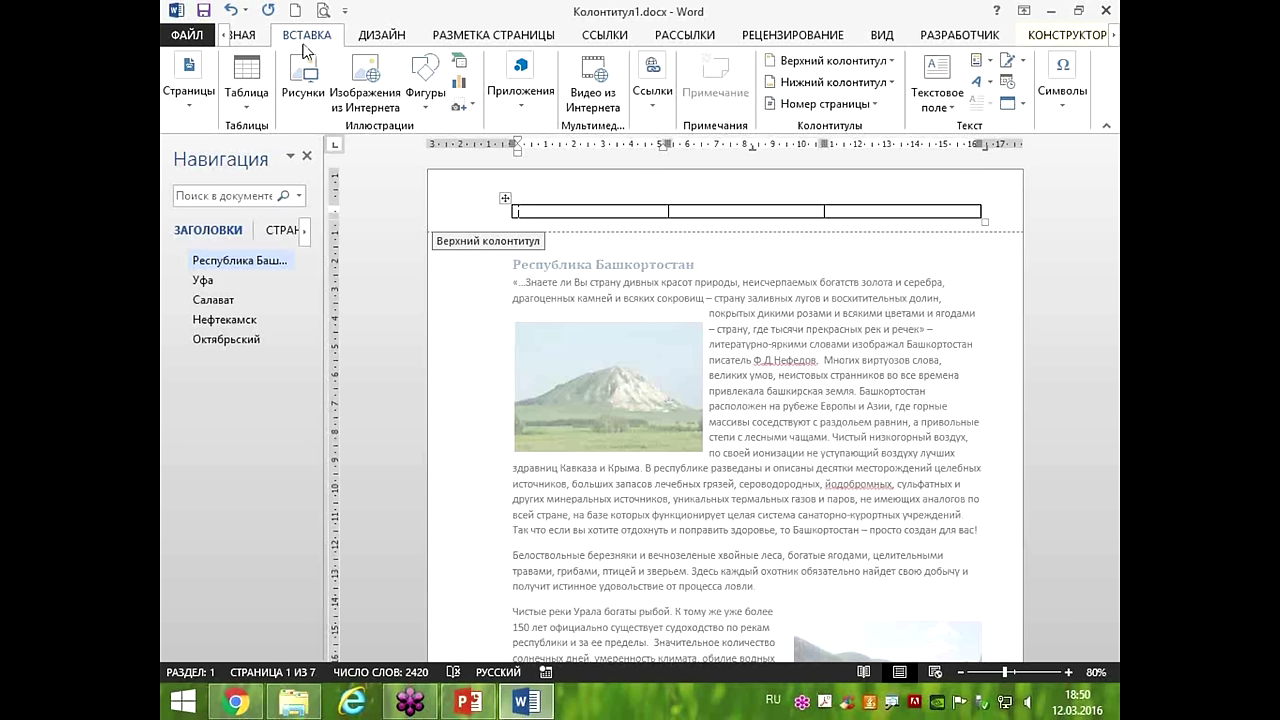
{"action": "left_click", "coordinate": [987, 59]}
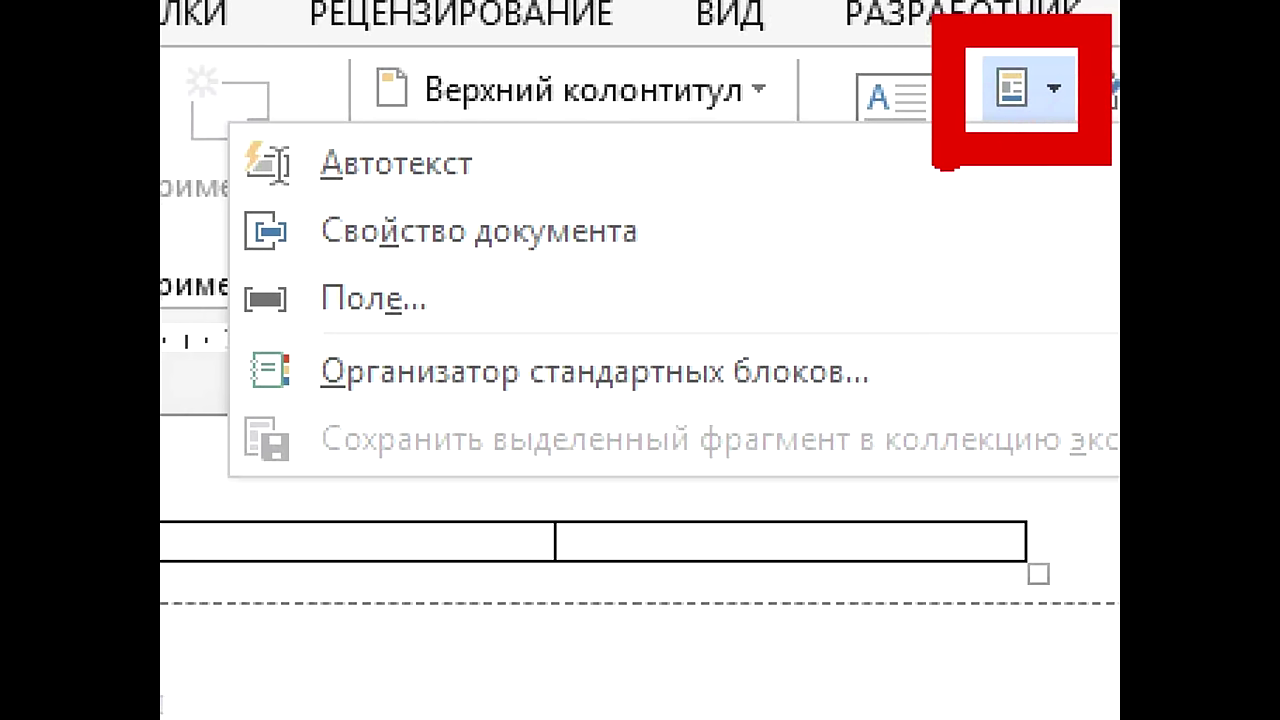
{"action": "key", "text": "Escape"}
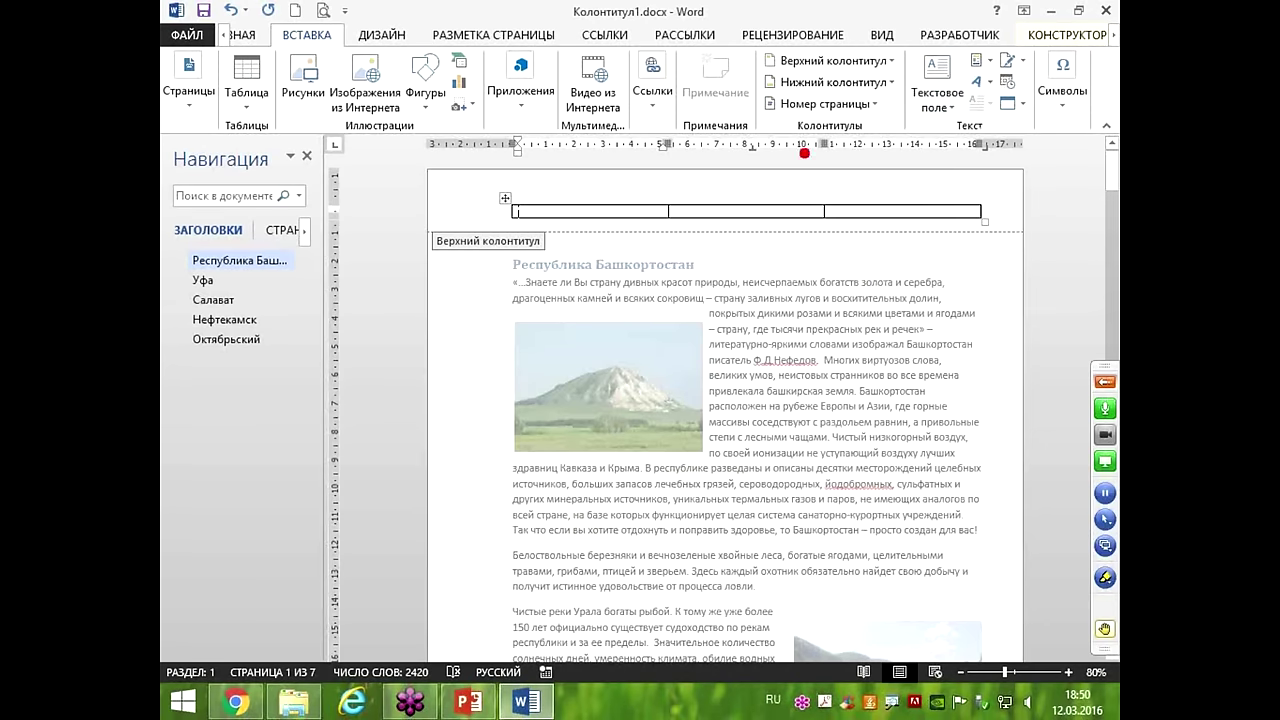
{"action": "mouse_move", "coordinate": [258, 56]}
{"action": "left_mouse_down"}
{"action": "mouse_move", "coordinate": [308, 68]}
{"action": "mouse_move", "coordinate": [240, 72]}
{"action": "mouse_move", "coordinate": [264, 97]}
{"action": "left_mouse_up"}
{"action": "left_click_drag", "start_coordinate": [930, 122], "coordinate": [988, 172]}
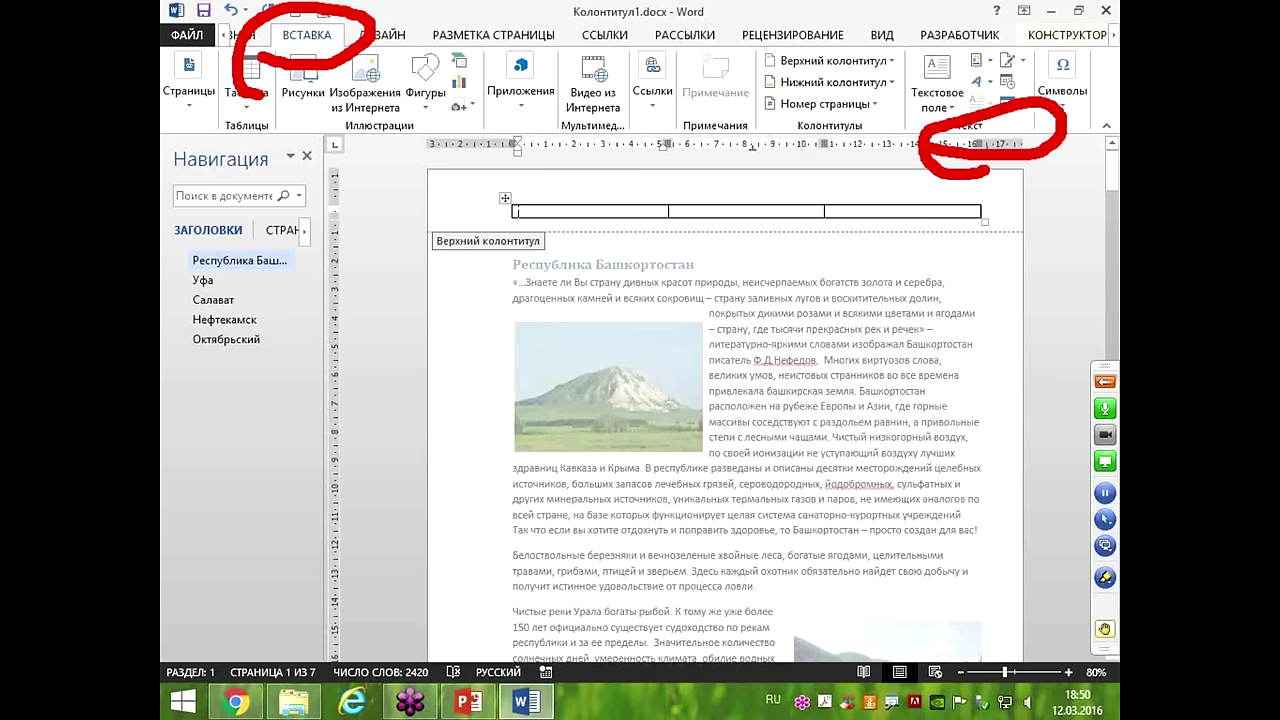
{"action": "key", "text": "Escape"}
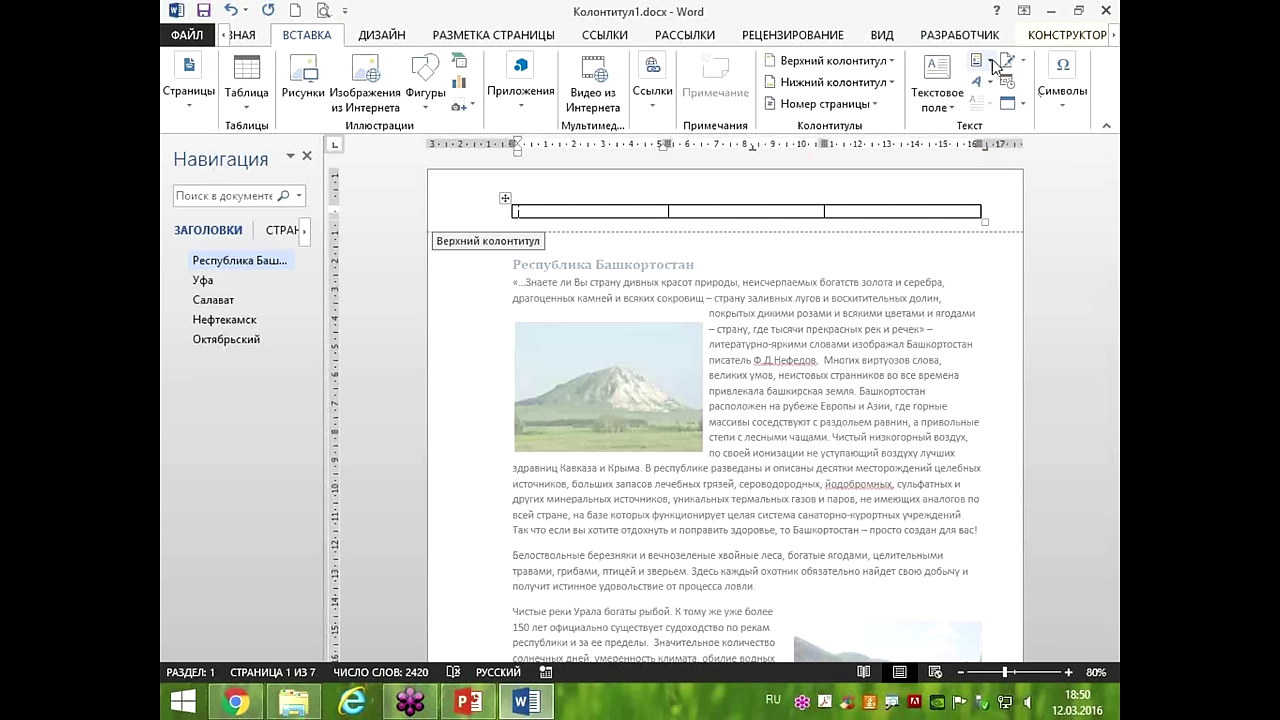
{"action": "left_click", "coordinate": [994, 63]}
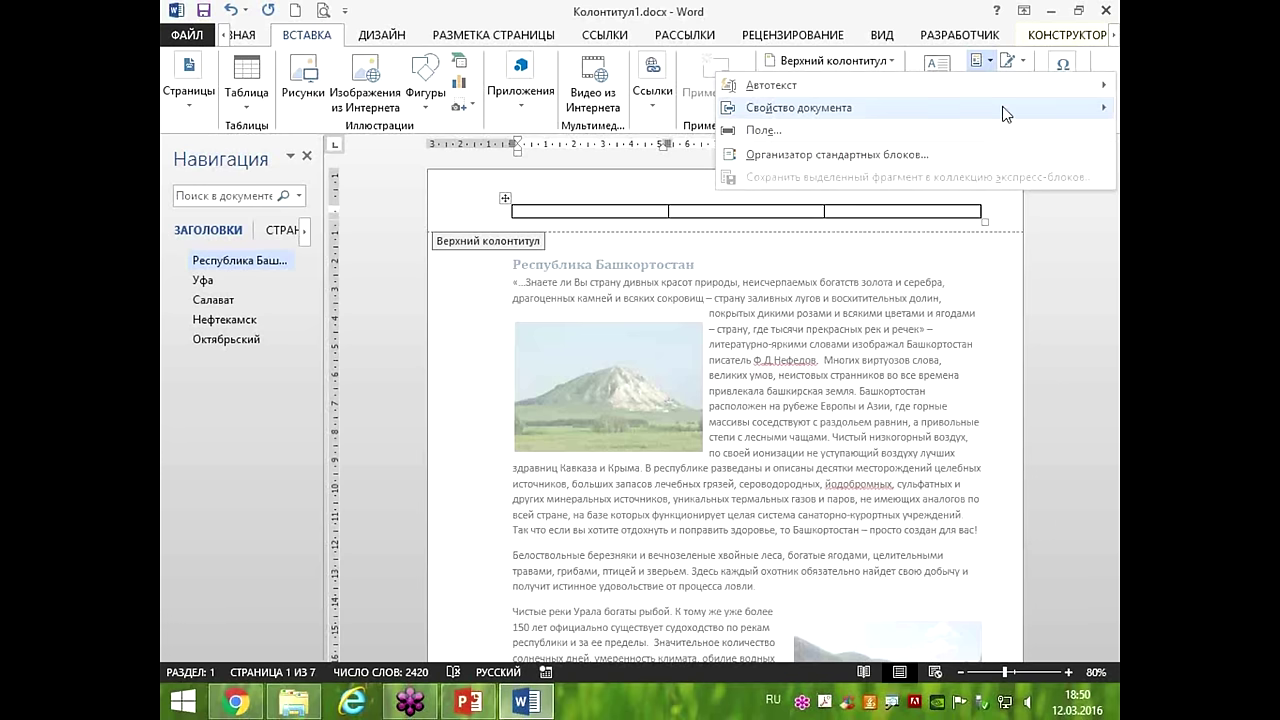
{"action": "mouse_move", "coordinate": [1005, 114]}
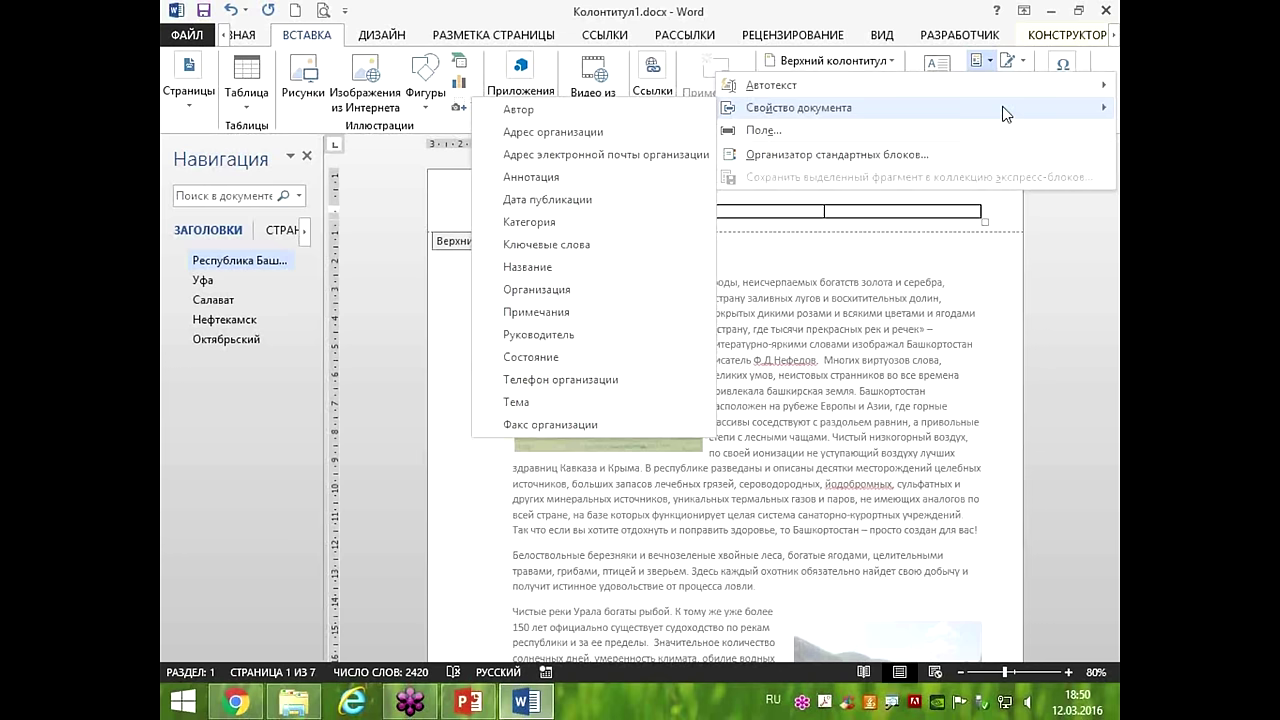
{"action": "left_click", "coordinate": [580, 270]}
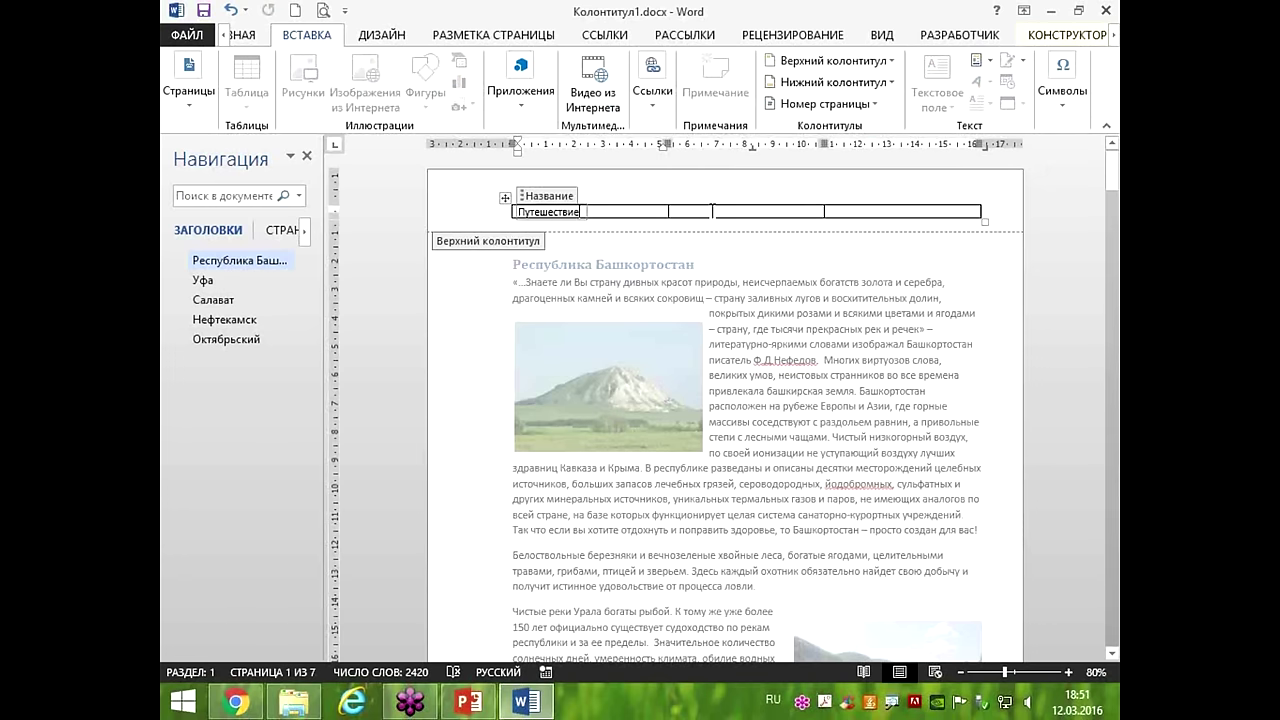
Center the middle cell of the header table and insert the Организация document property there.
{"action": "left_click", "coordinate": [708, 211]}
{"action": "left_click_drag", "start_coordinate": [711, 207], "coordinate": [740, 218]}
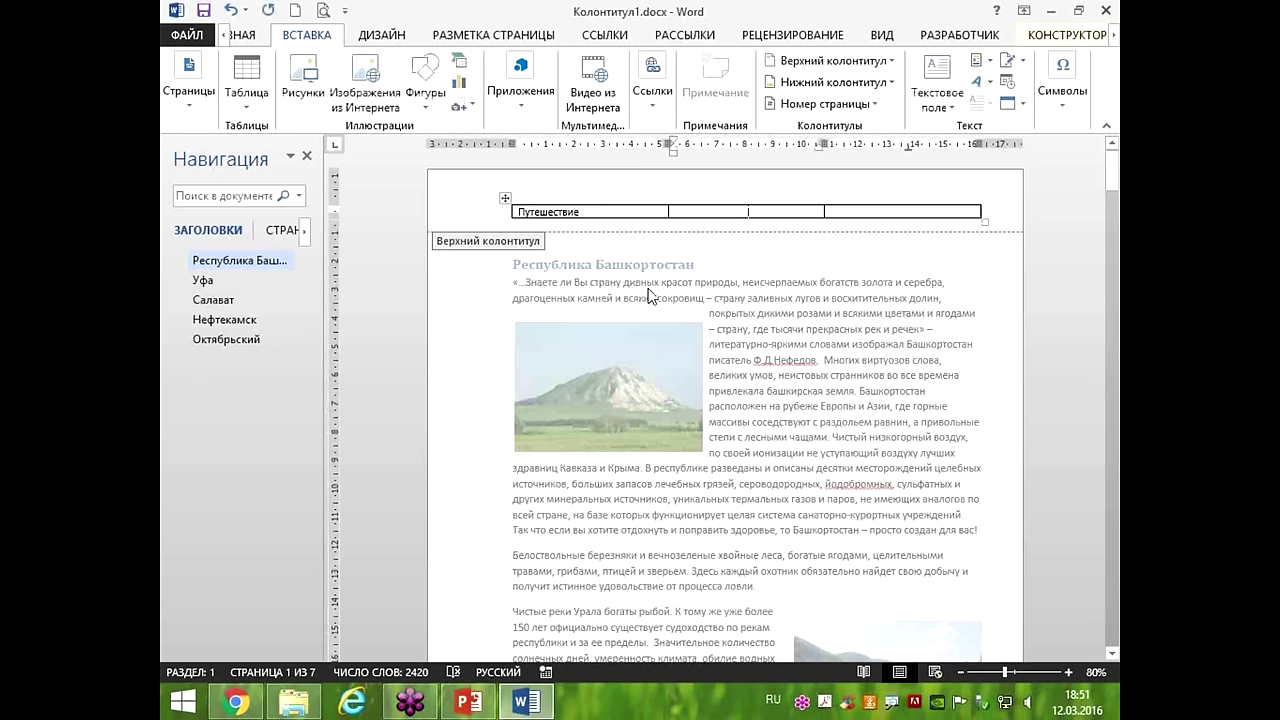
{"action": "left_click_drag", "start_coordinate": [620, 297], "coordinate": [890, 362]}
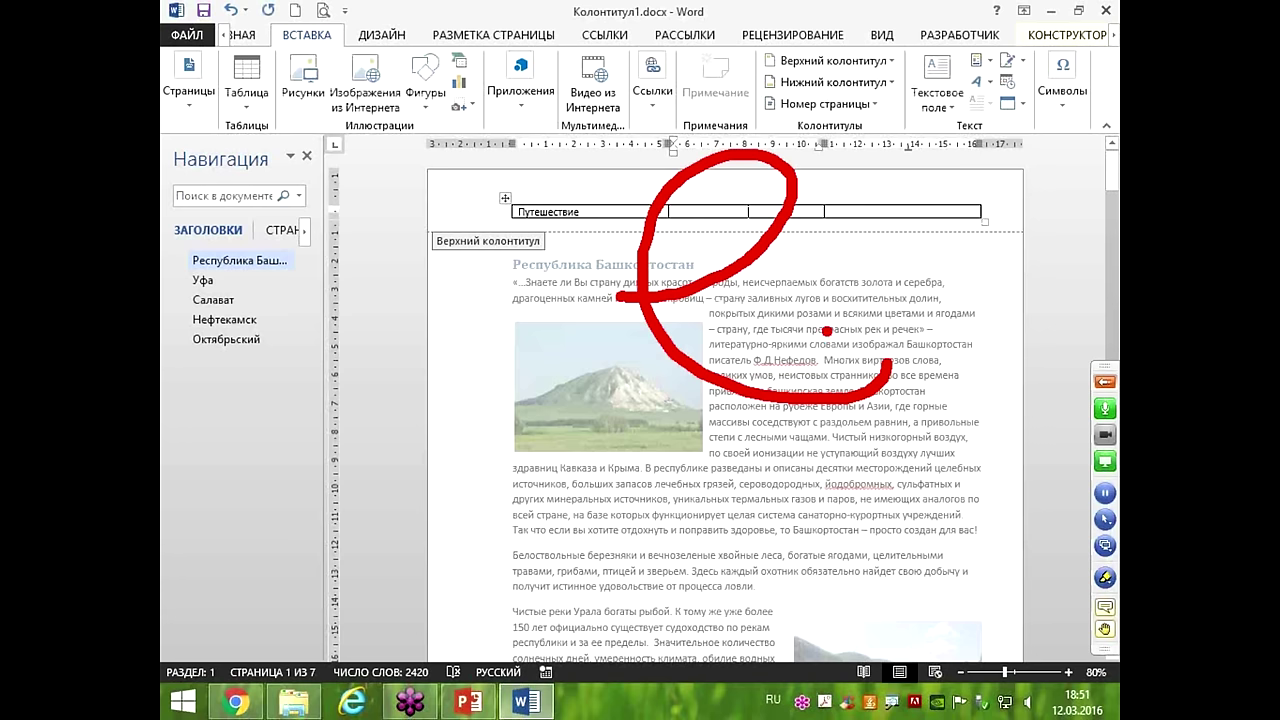
{"action": "key", "text": "Escape"}
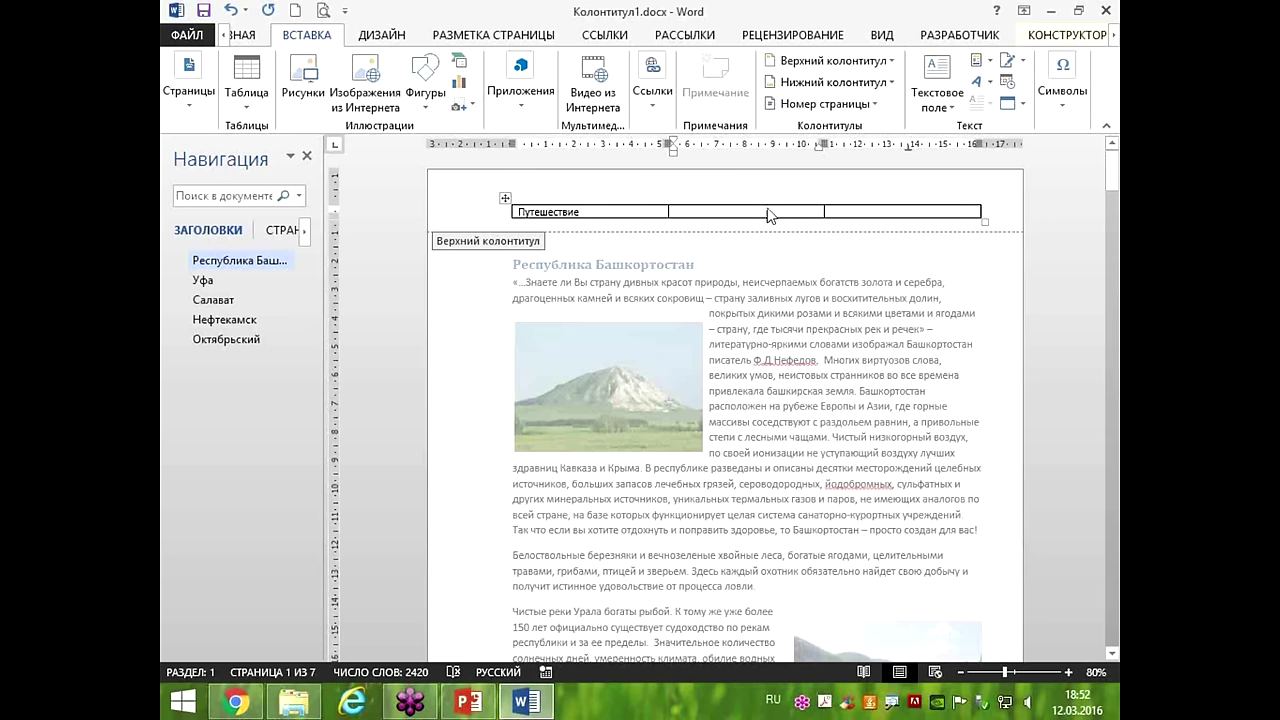
{"action": "left_click", "coordinate": [979, 61]}
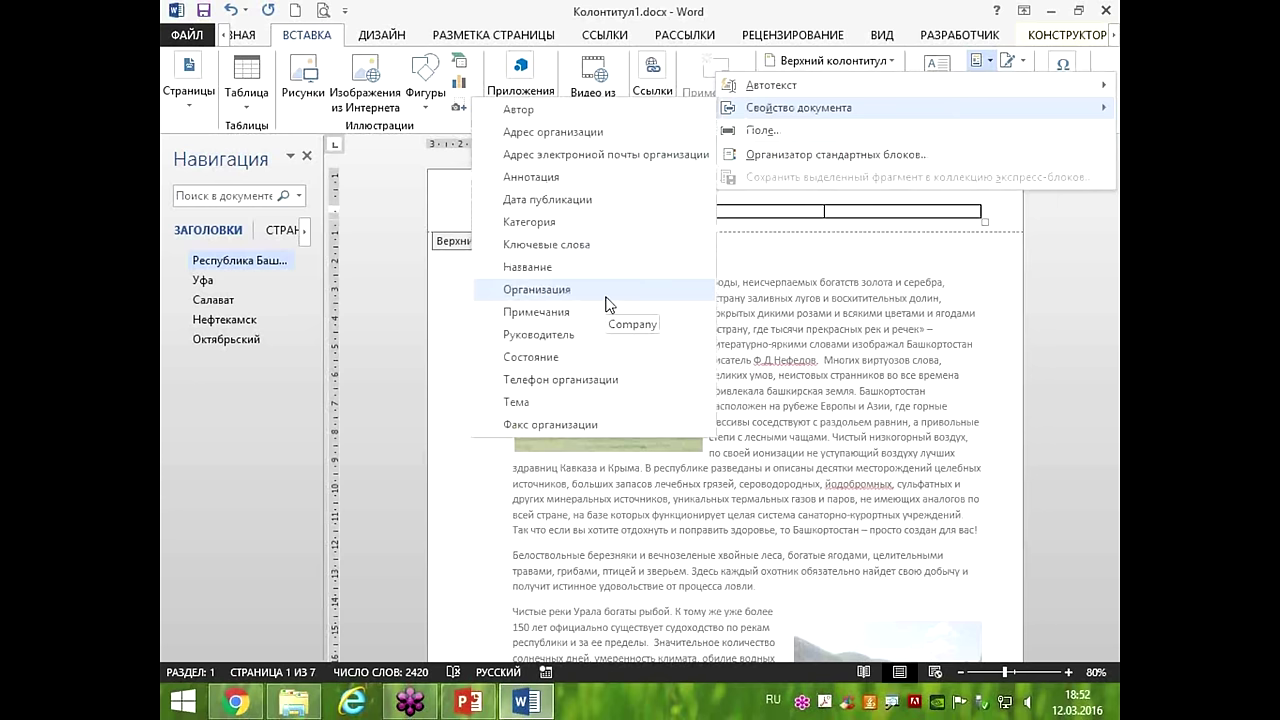
{"action": "left_click", "coordinate": [609, 305]}
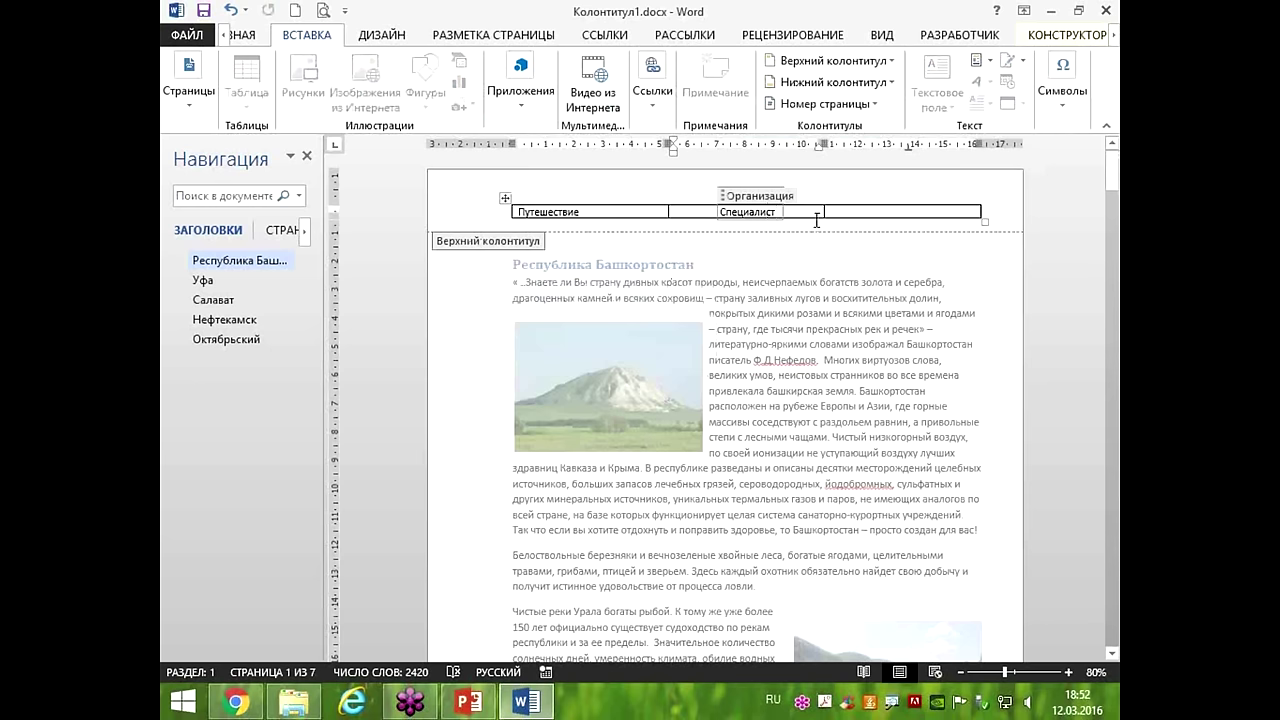
Align the third cell of the header table to the right and open the Поле dialog for it.
{"action": "left_click", "coordinate": [888, 212]}
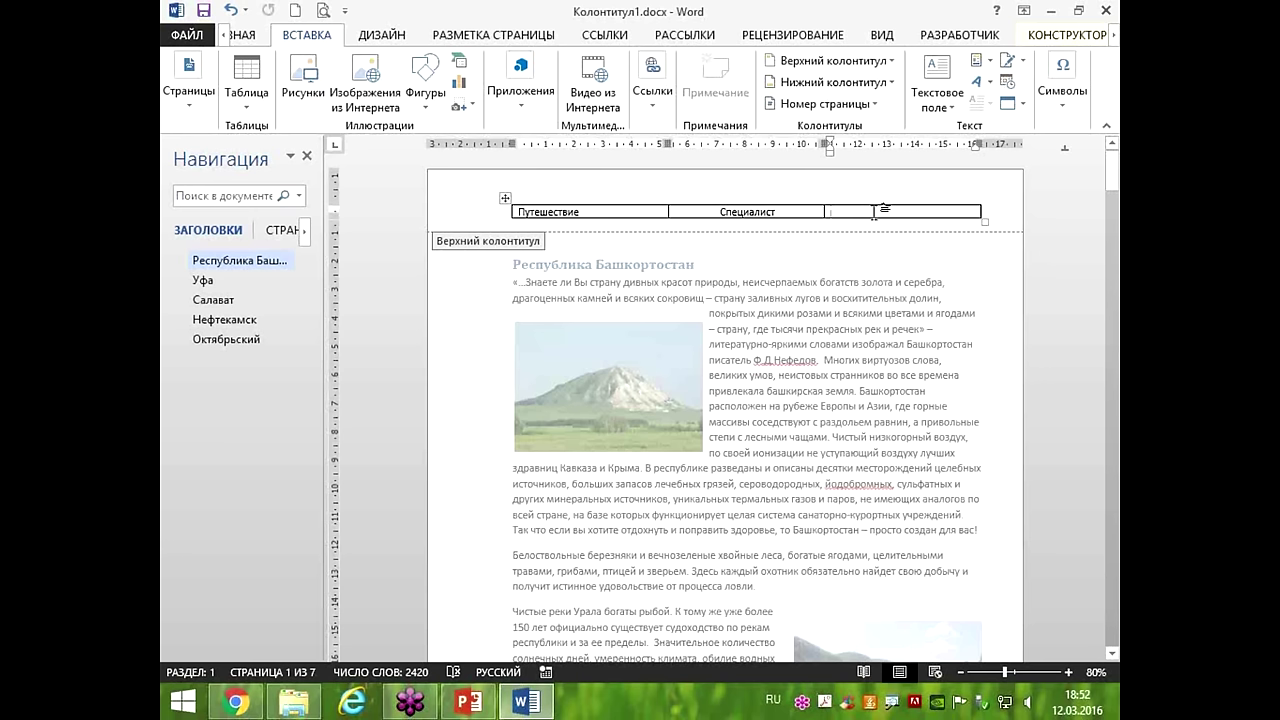
{"action": "key", "text": "ctrl+r"}
{"action": "left_click", "coordinate": [979, 60]}
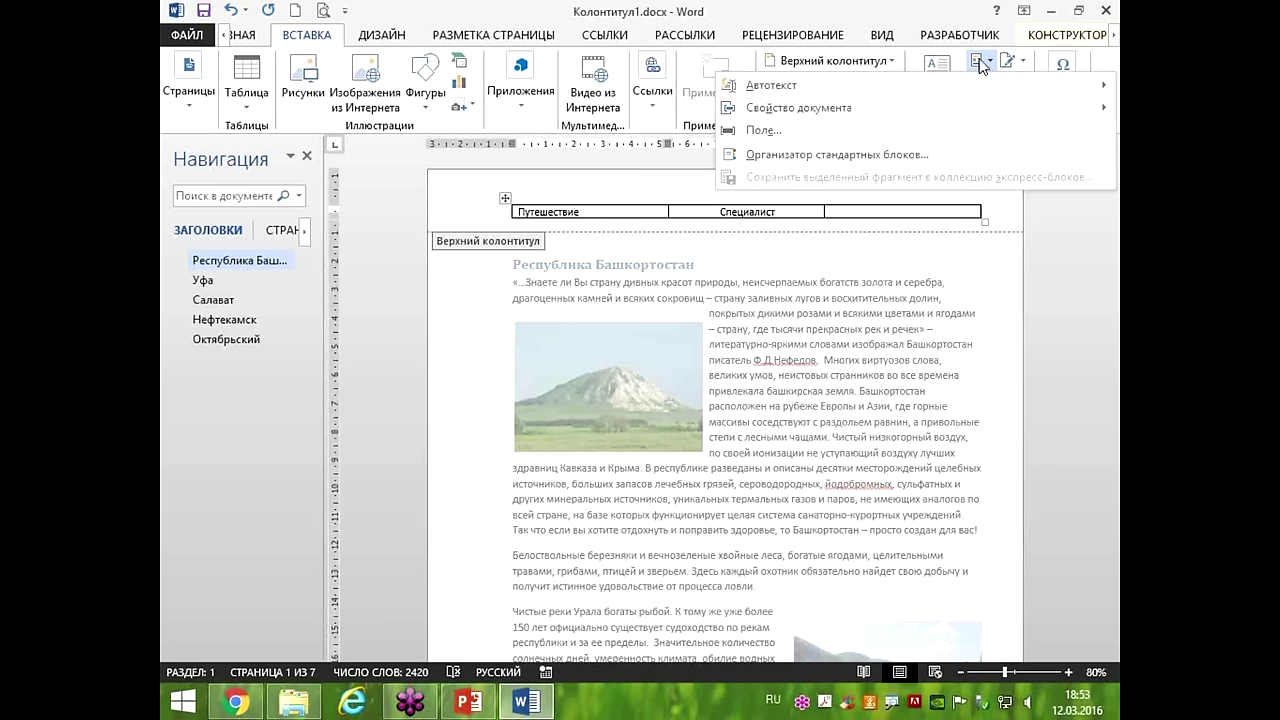
{"action": "mouse_move", "coordinate": [949, 112]}
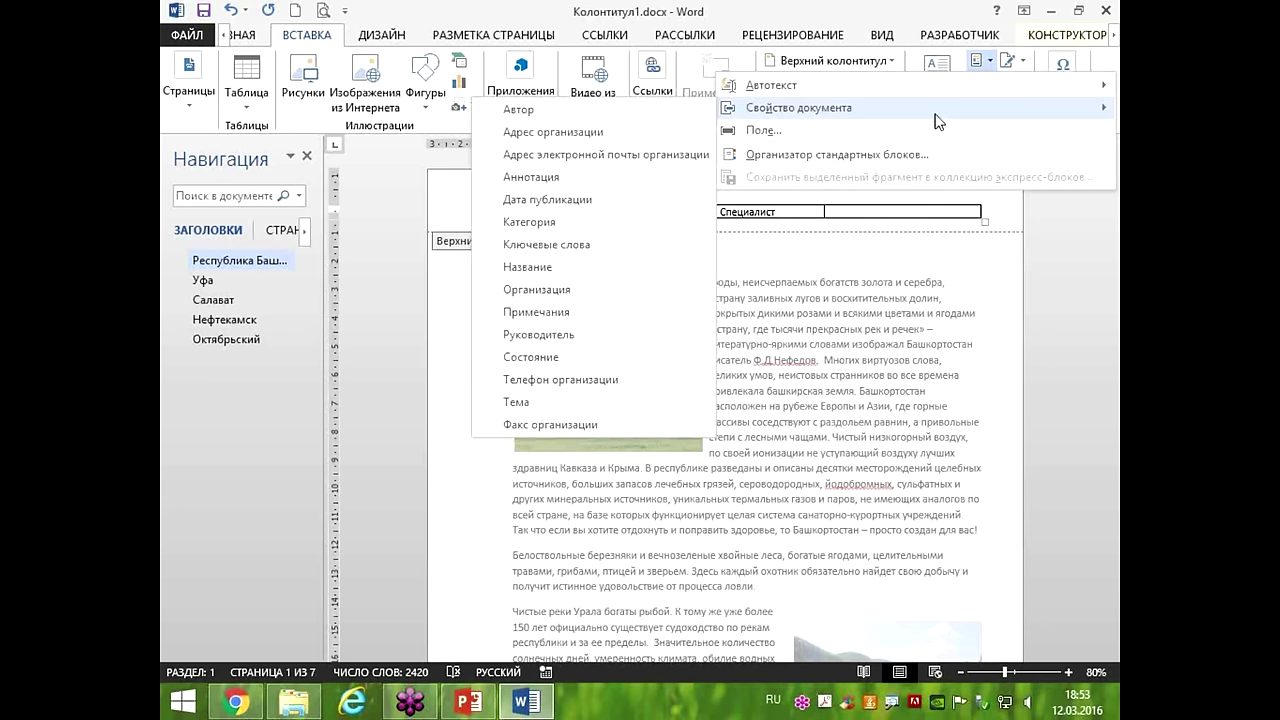
{"action": "left_click", "coordinate": [767, 134]}
{"action": "left_click_drag", "start_coordinate": [789, 135], "coordinate": [852, 47]}
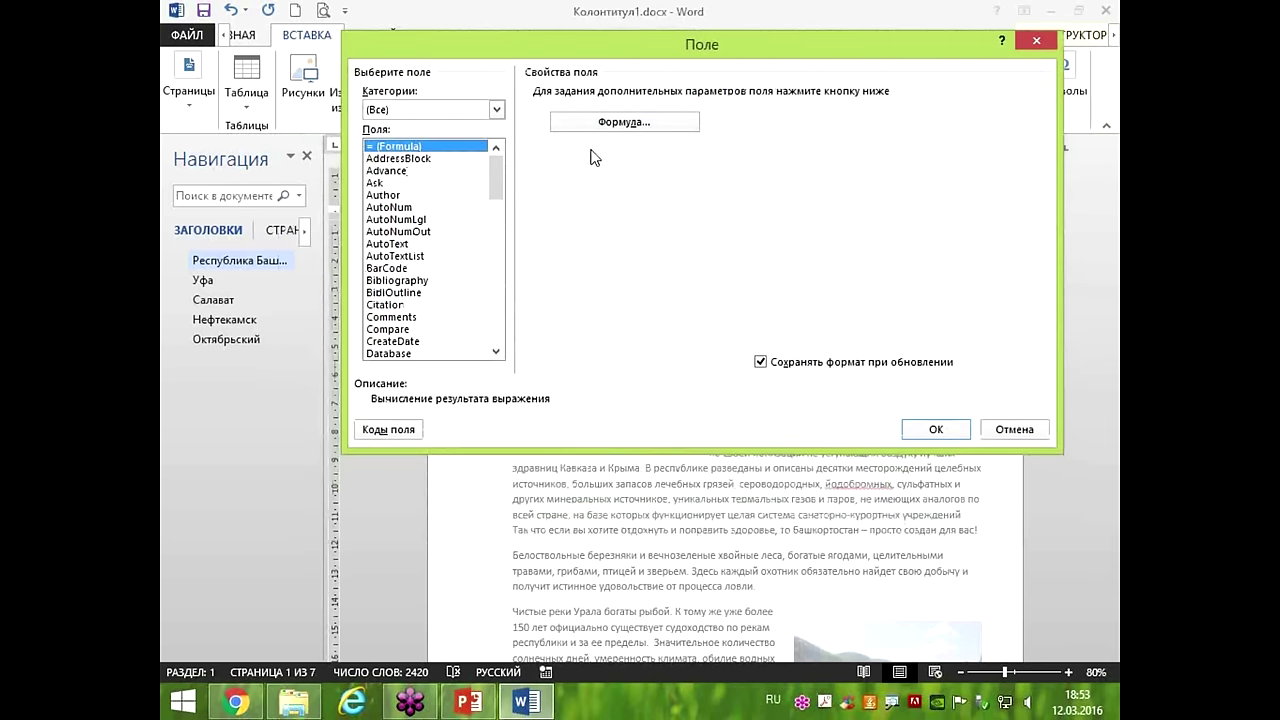
Insert a StyleRef field from the Связи и ссылки category that references the Заголовок 1 style.
{"action": "left_click", "coordinate": [496, 110]}
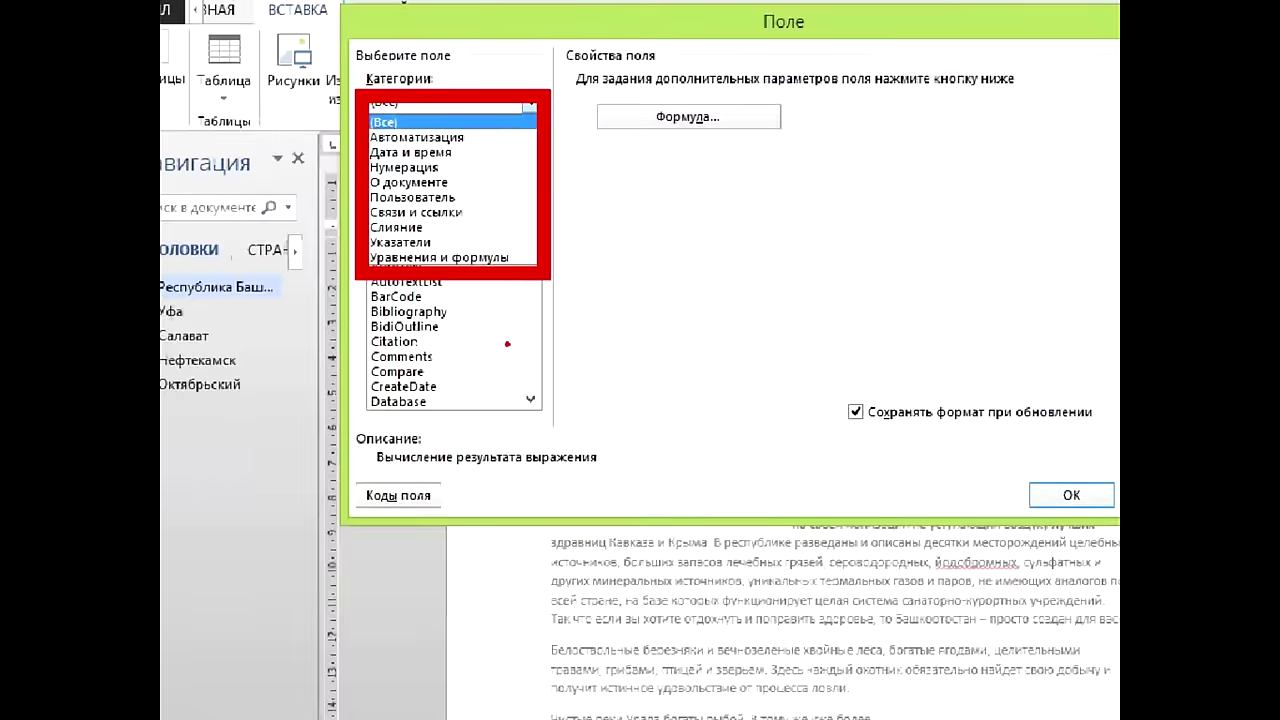
{"action": "left_click", "coordinate": [581, 649]}
{"action": "mouse_move", "coordinate": [495, 180]}
{"action": "left_mouse_down"}
{"action": "mouse_move", "coordinate": [506, 332]}
{"action": "mouse_move", "coordinate": [501, 166]}
{"action": "left_mouse_up"}
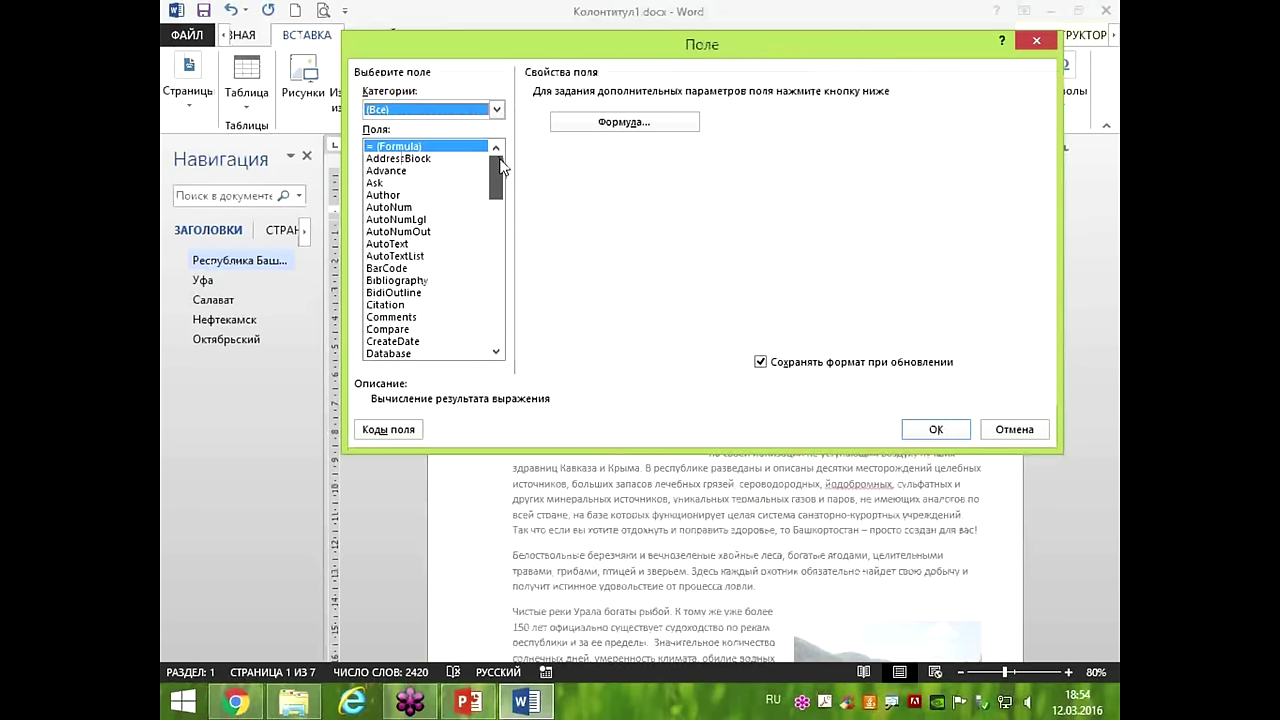
{"action": "left_click", "coordinate": [495, 111]}
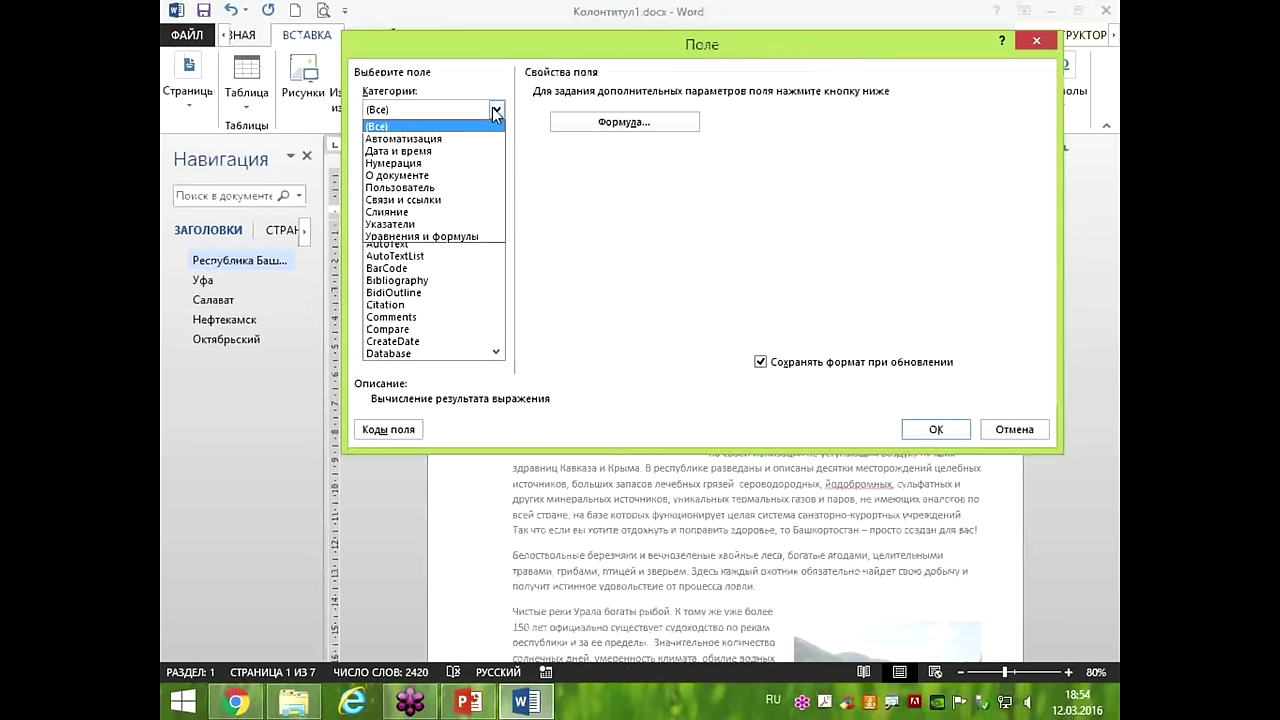
{"action": "left_click", "coordinate": [404, 201]}
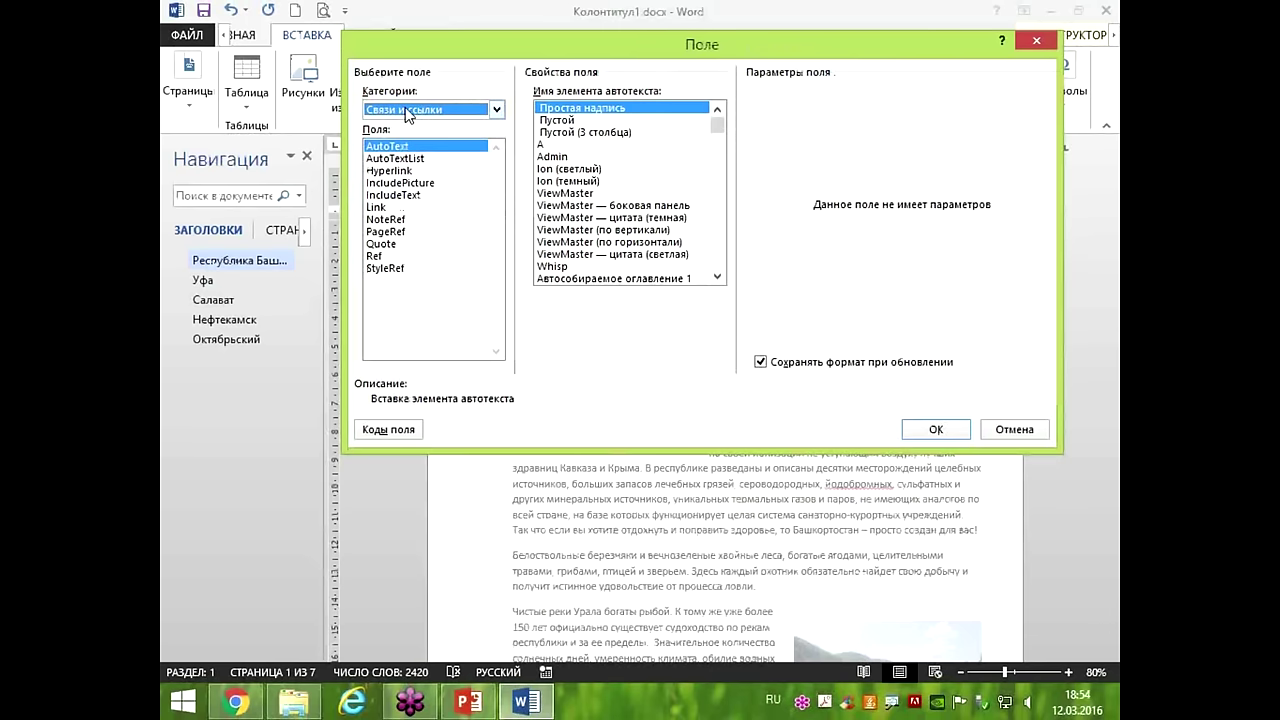
{"action": "left_click", "coordinate": [388, 268]}
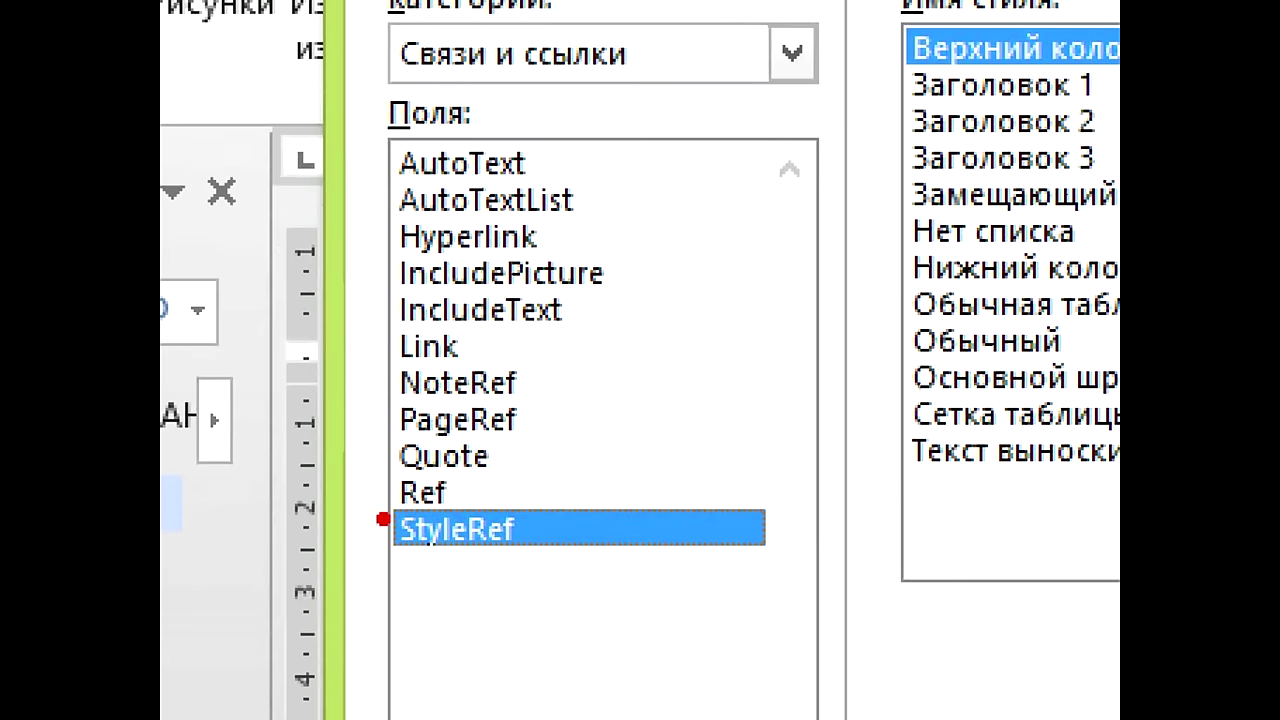
{"action": "left_click_drag", "start_coordinate": [390, 482], "coordinate": [656, 588]}
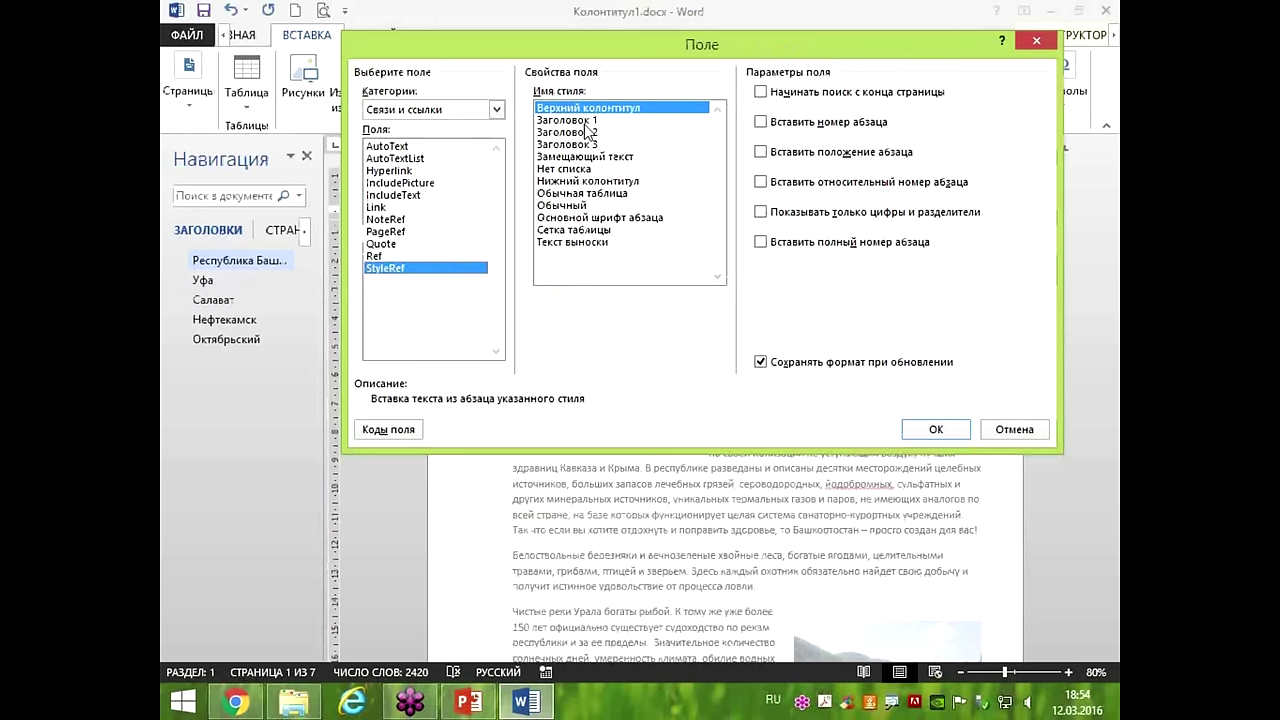
{"action": "left_click", "coordinate": [1040, 92]}
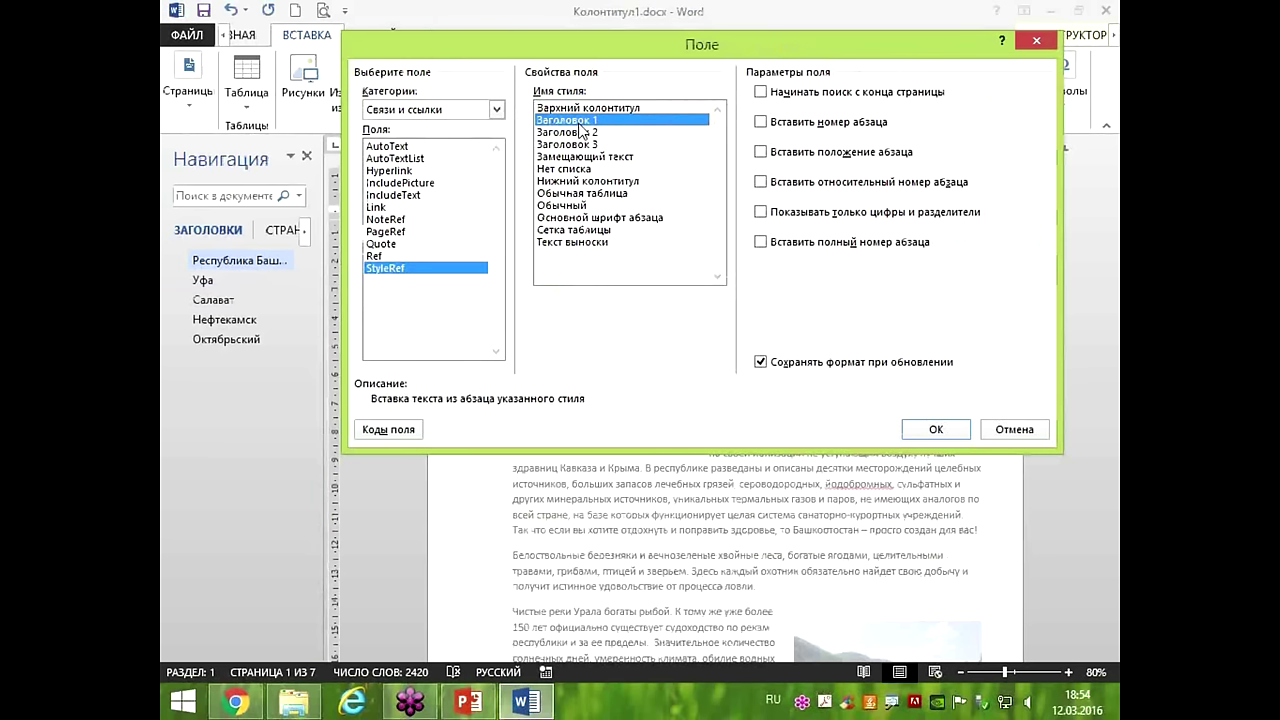
{"action": "left_click", "coordinate": [936, 429]}
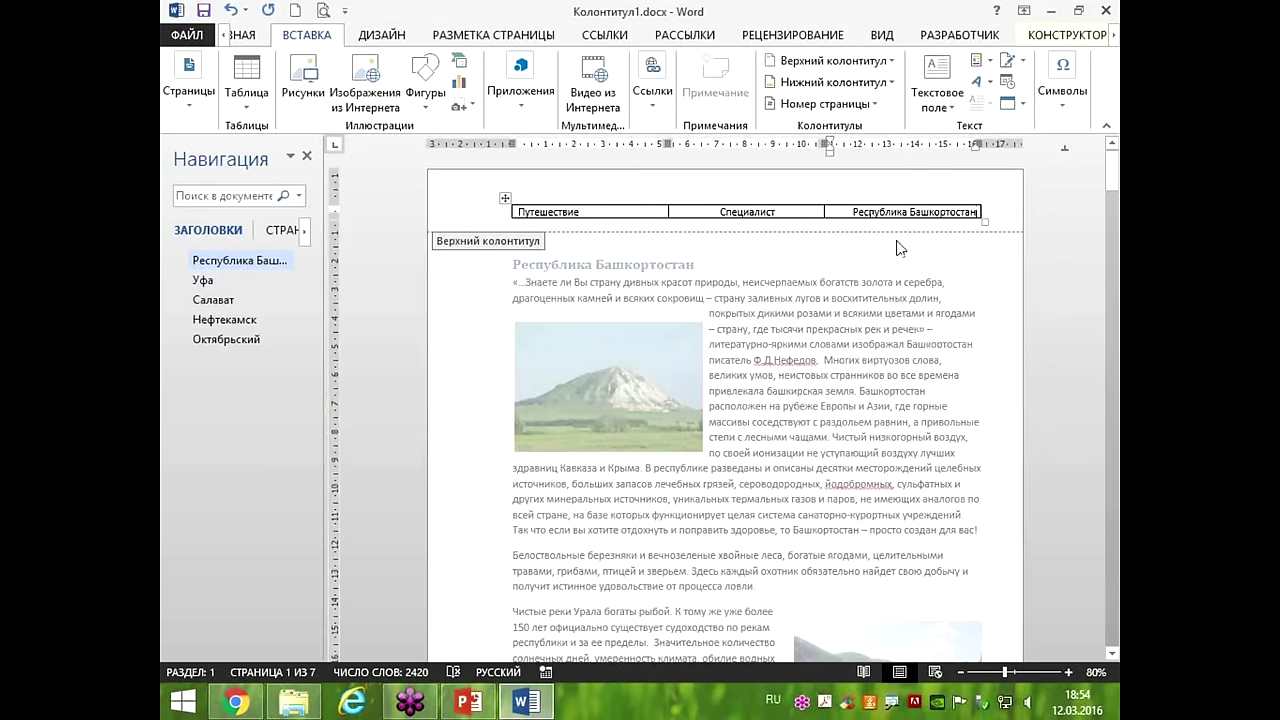
Select the whole header table and remove all its borders with the Нет границы option.
{"action": "left_click", "coordinate": [932, 212]}
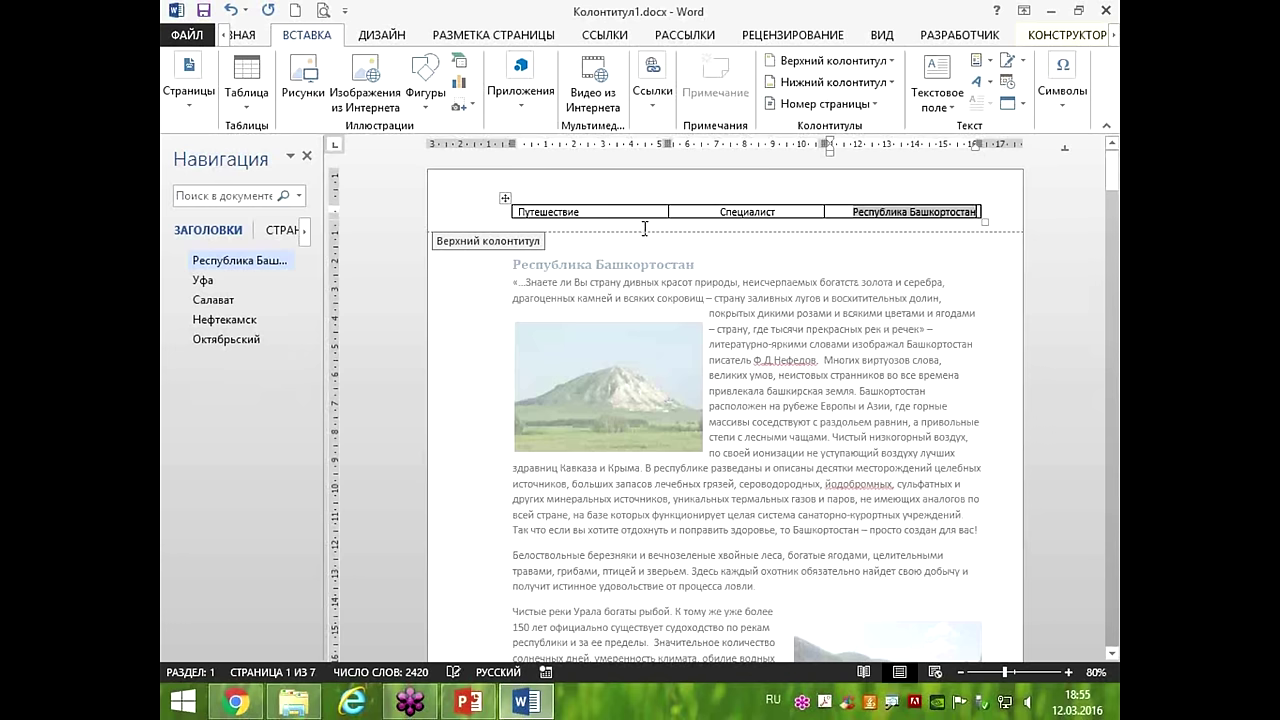
{"action": "left_click", "coordinate": [503, 200]}
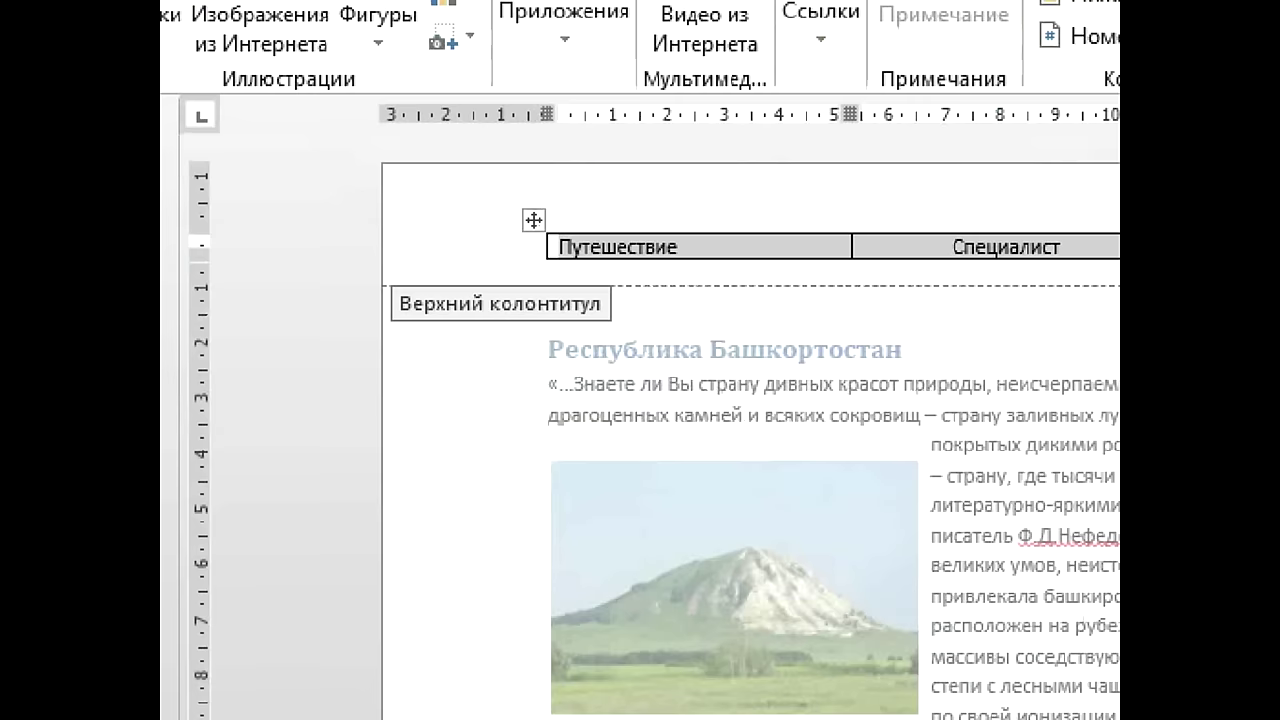
{"action": "left_click", "coordinate": [485, 180]}
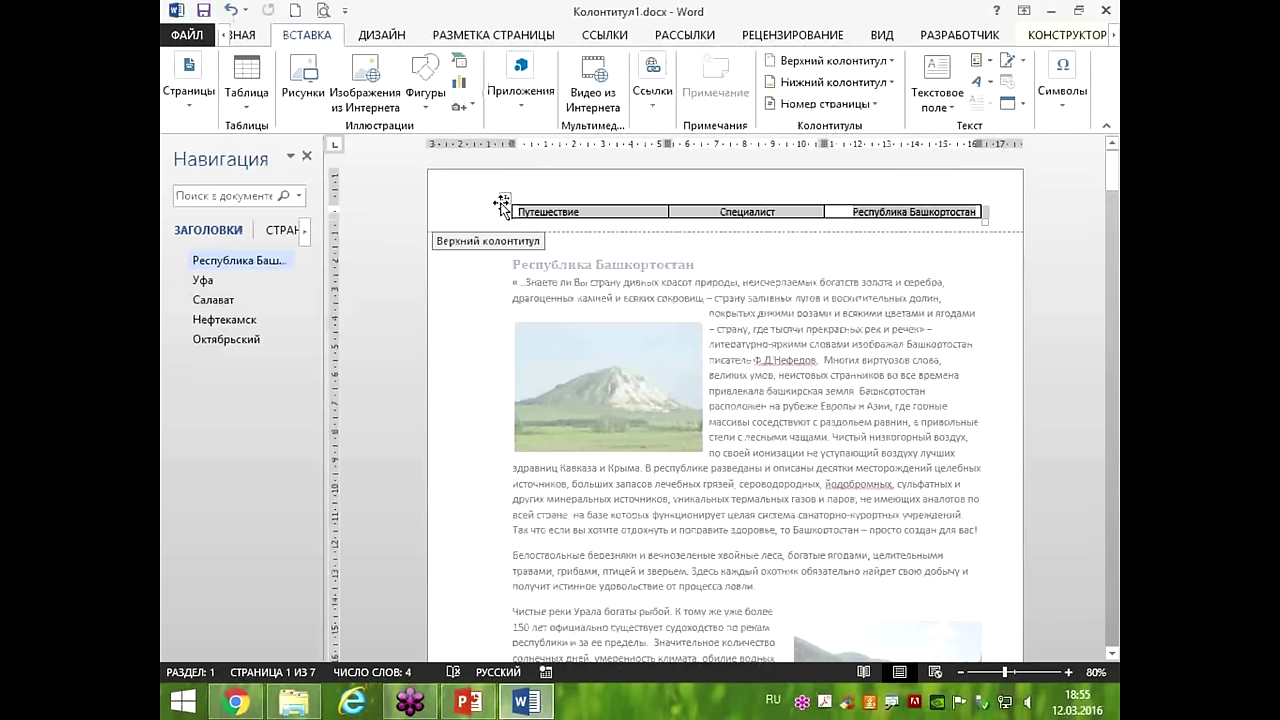
{"action": "left_click", "coordinate": [1112, 35]}
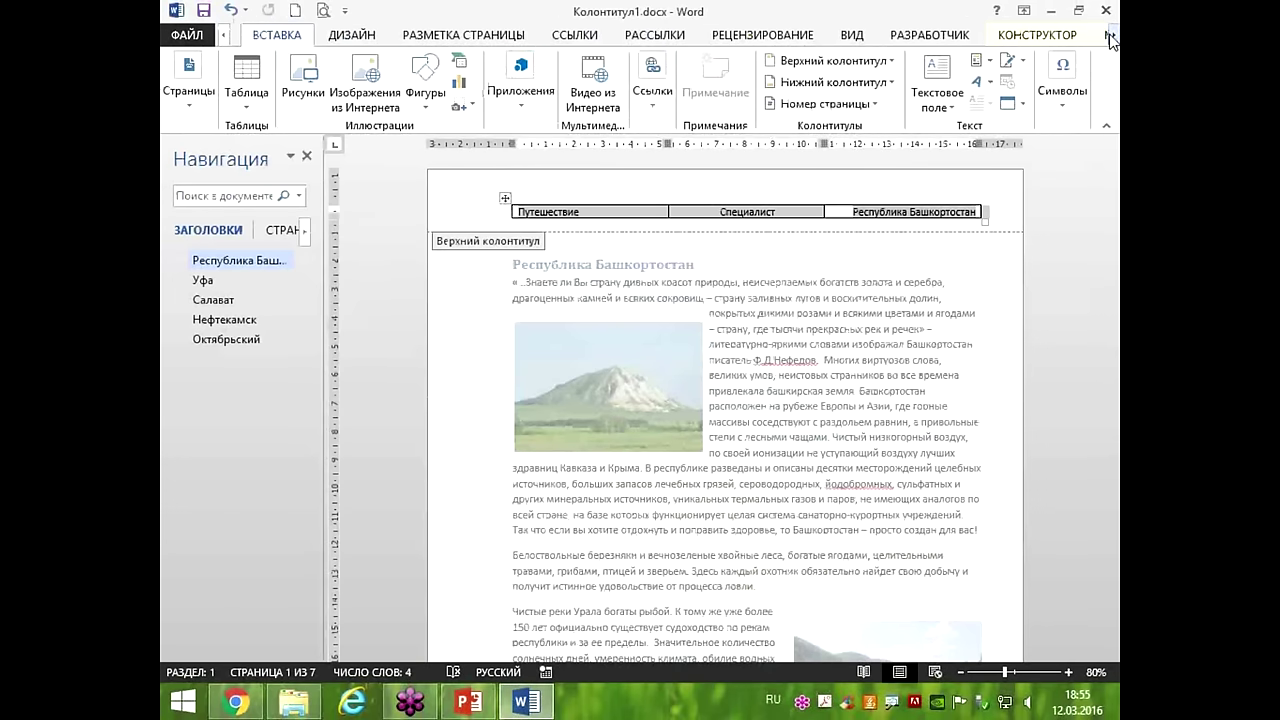
{"action": "left_click", "coordinate": [990, 38]}
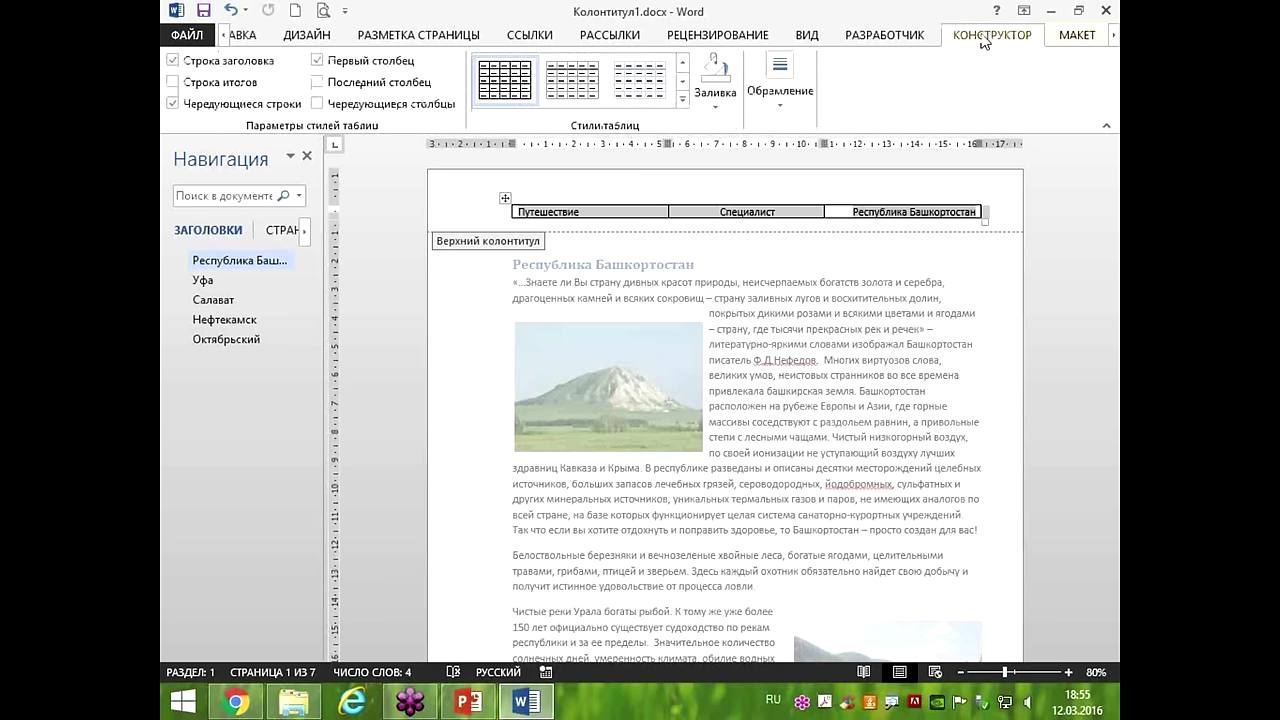
{"action": "left_click", "coordinate": [781, 107]}
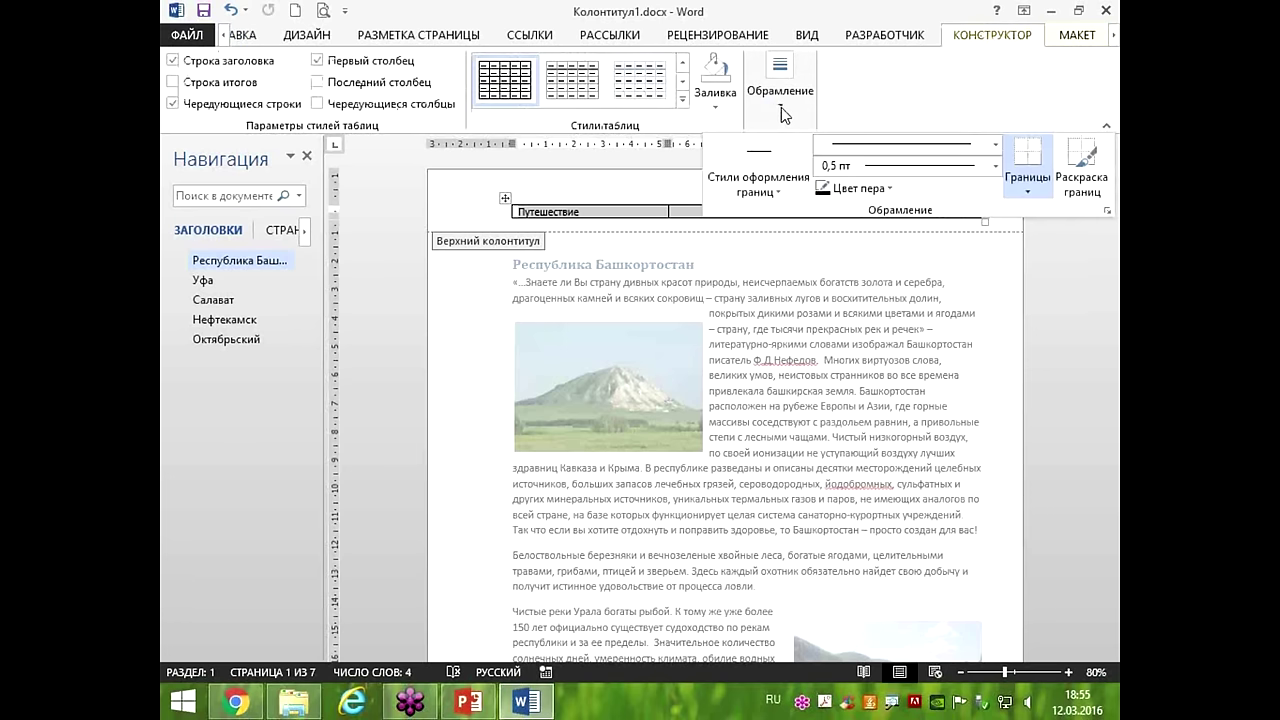
{"action": "left_click", "coordinate": [1027, 185]}
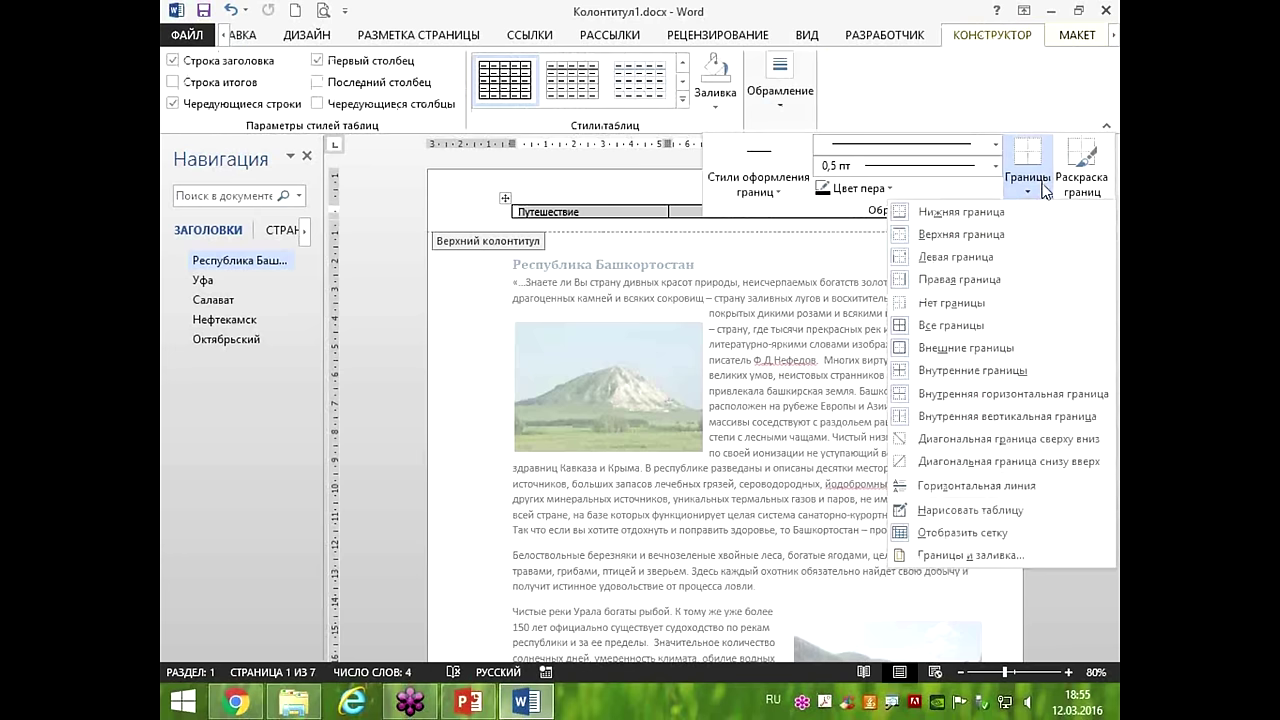
{"action": "mouse_move", "coordinate": [945, 8]}
{"action": "left_mouse_down"}
{"action": "mouse_move", "coordinate": [942, 62]}
{"action": "mouse_move", "coordinate": [945, 12]}
{"action": "left_mouse_up"}
{"action": "mouse_move", "coordinate": [1018, 72]}
{"action": "left_mouse_down"}
{"action": "mouse_move", "coordinate": [1030, 164]}
{"action": "mouse_move", "coordinate": [1080, 112]}
{"action": "left_mouse_up"}
{"action": "key", "text": "Escape"}
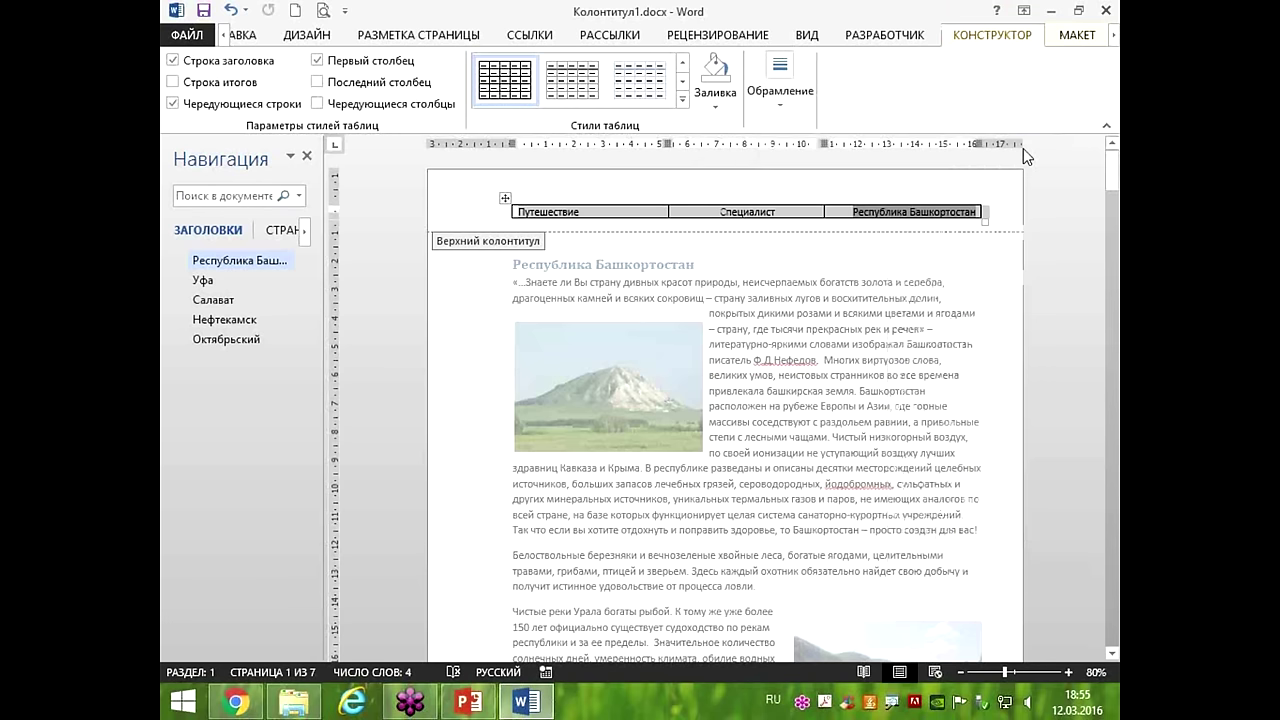
{"action": "left_click", "coordinate": [716, 95]}
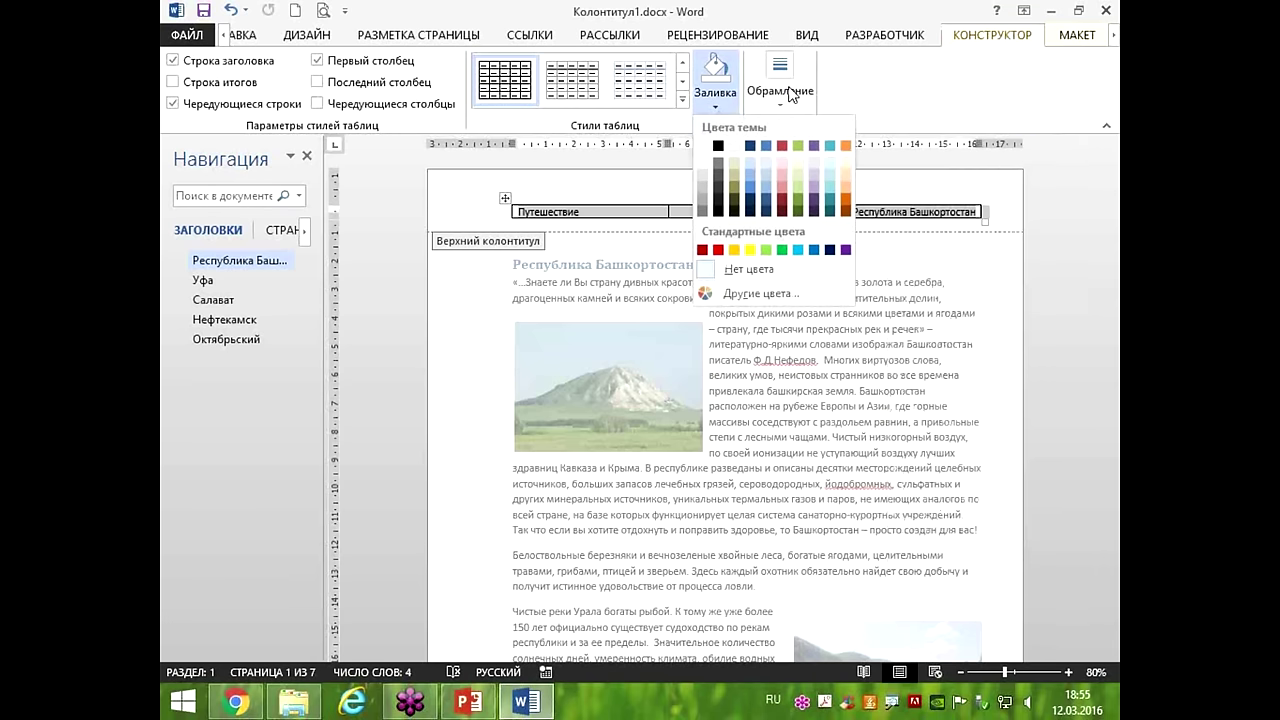
{"action": "left_click", "coordinate": [780, 90]}
{"action": "left_click", "coordinate": [1030, 190]}
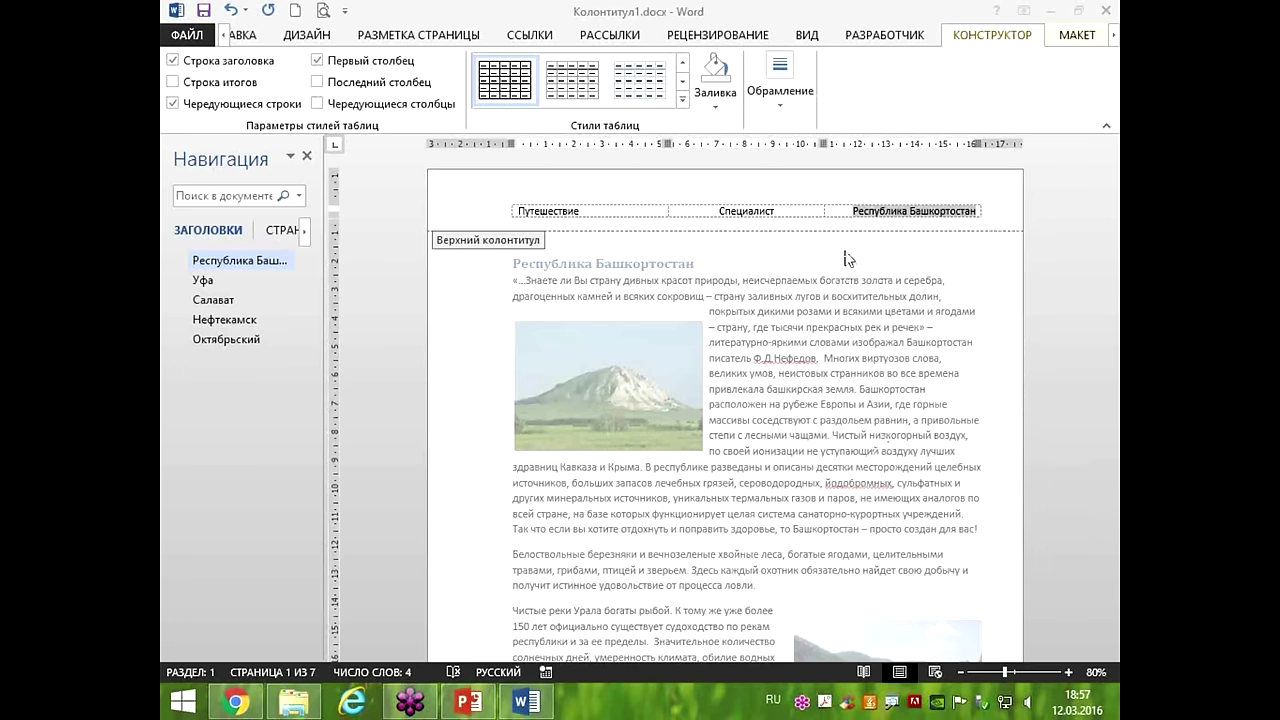
Select the whole header table and start saving the selection to the collection of page headers as a new building block.
{"action": "left_click", "coordinate": [511, 210]}
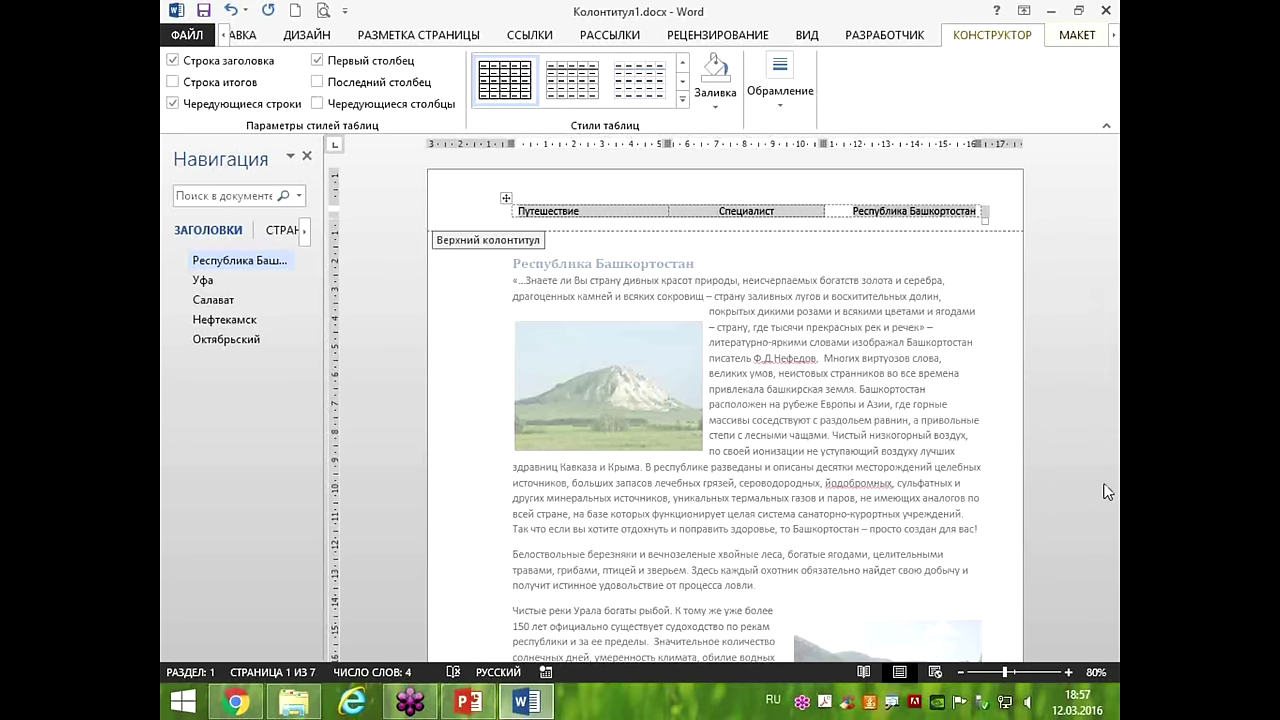
{"action": "left_click", "coordinate": [1031, 548]}
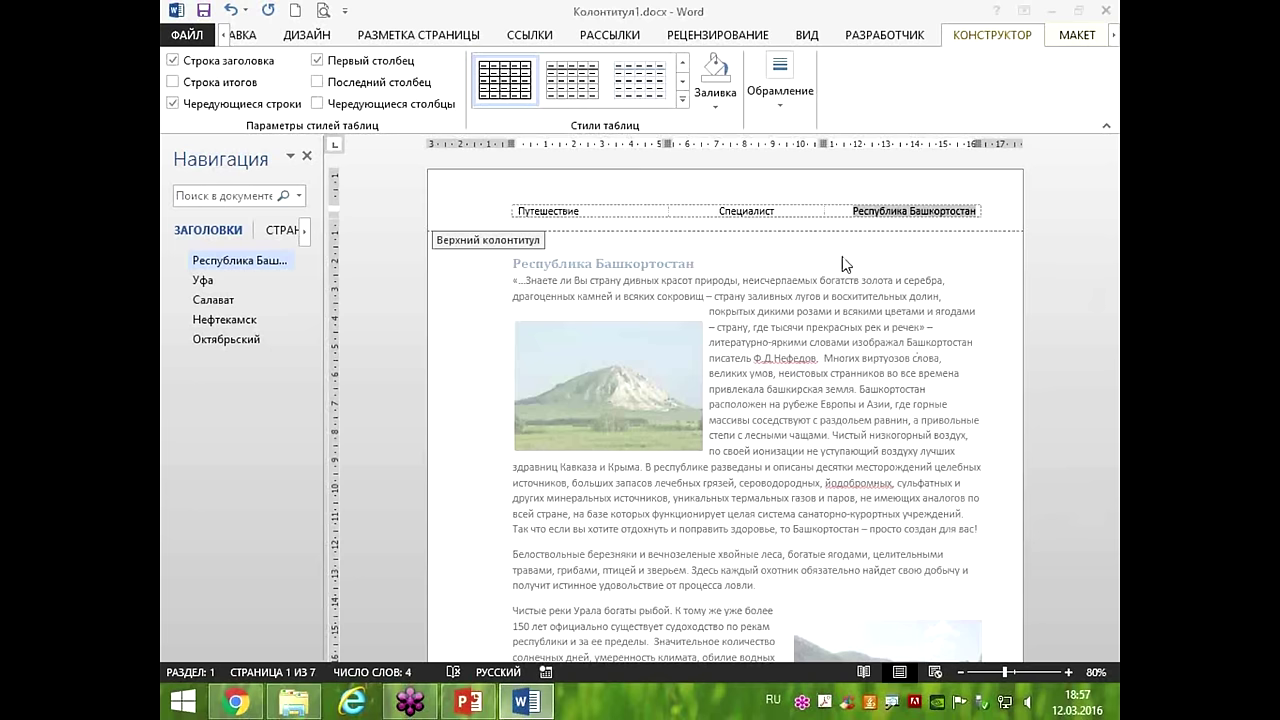
{"action": "left_click", "coordinate": [512, 211]}
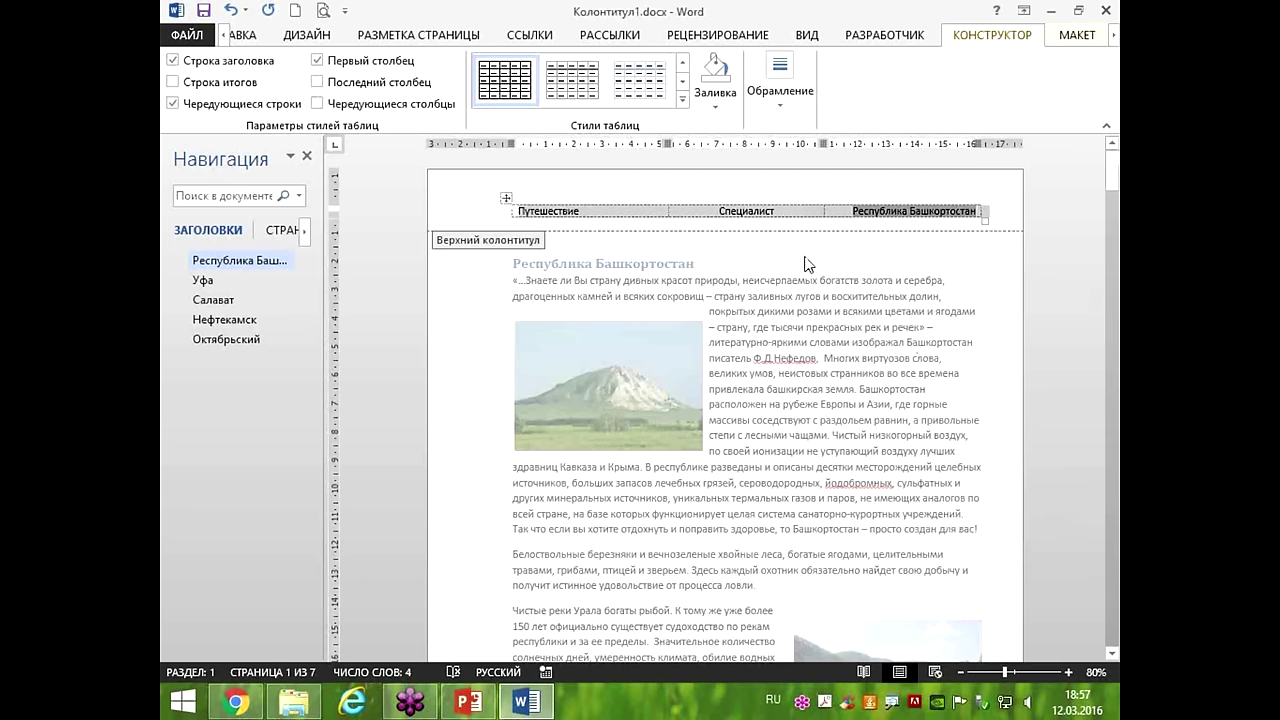
{"action": "left_click", "coordinate": [507, 197]}
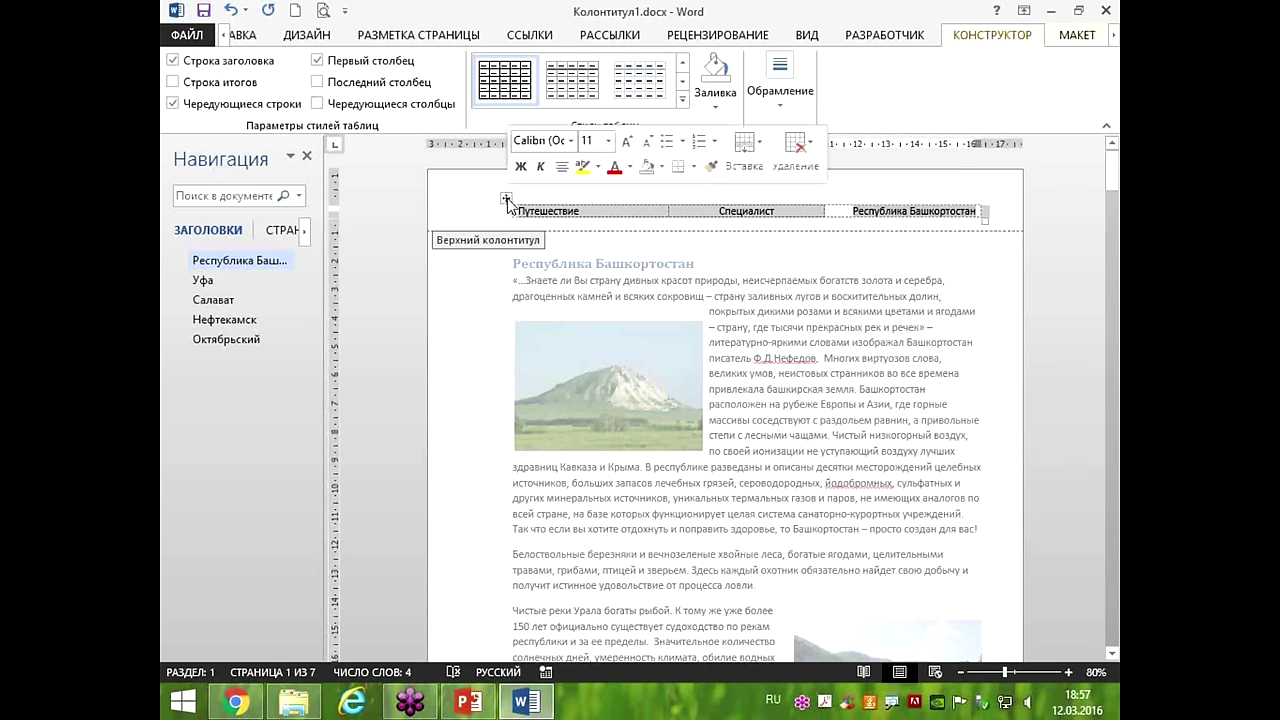
{"action": "left_click", "coordinate": [506, 203]}
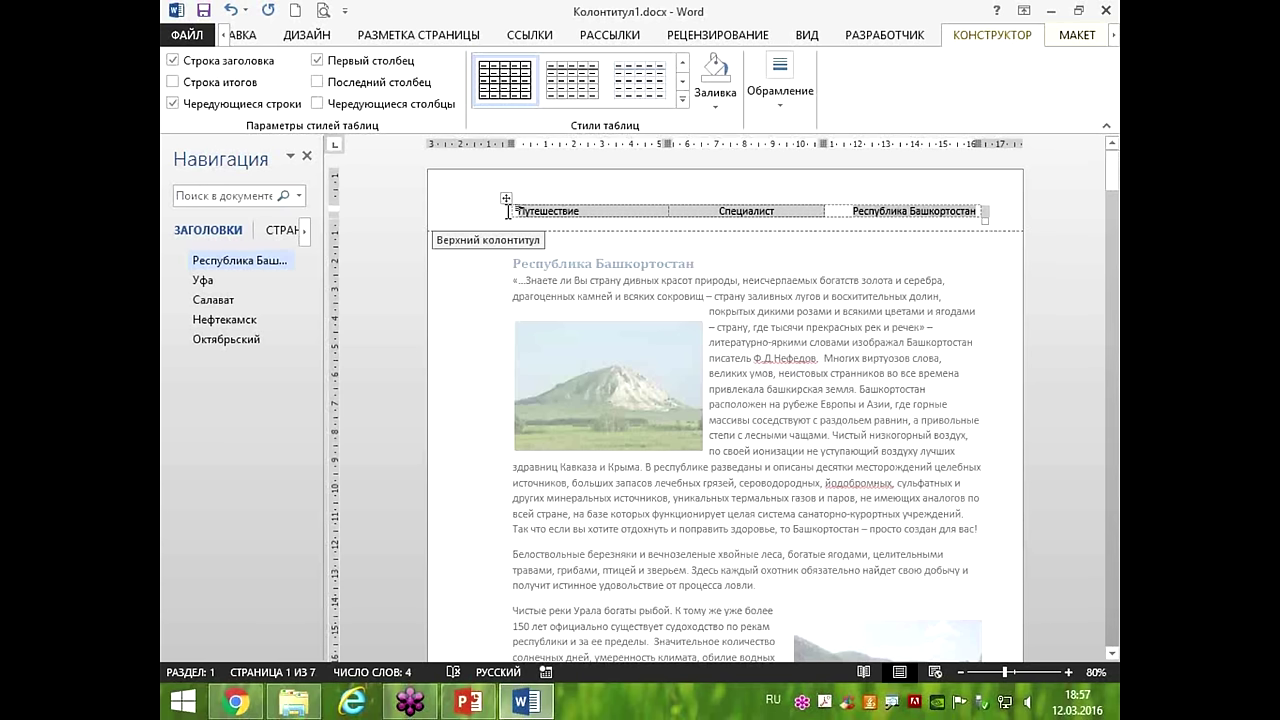
{"action": "left_click", "coordinate": [254, 33]}
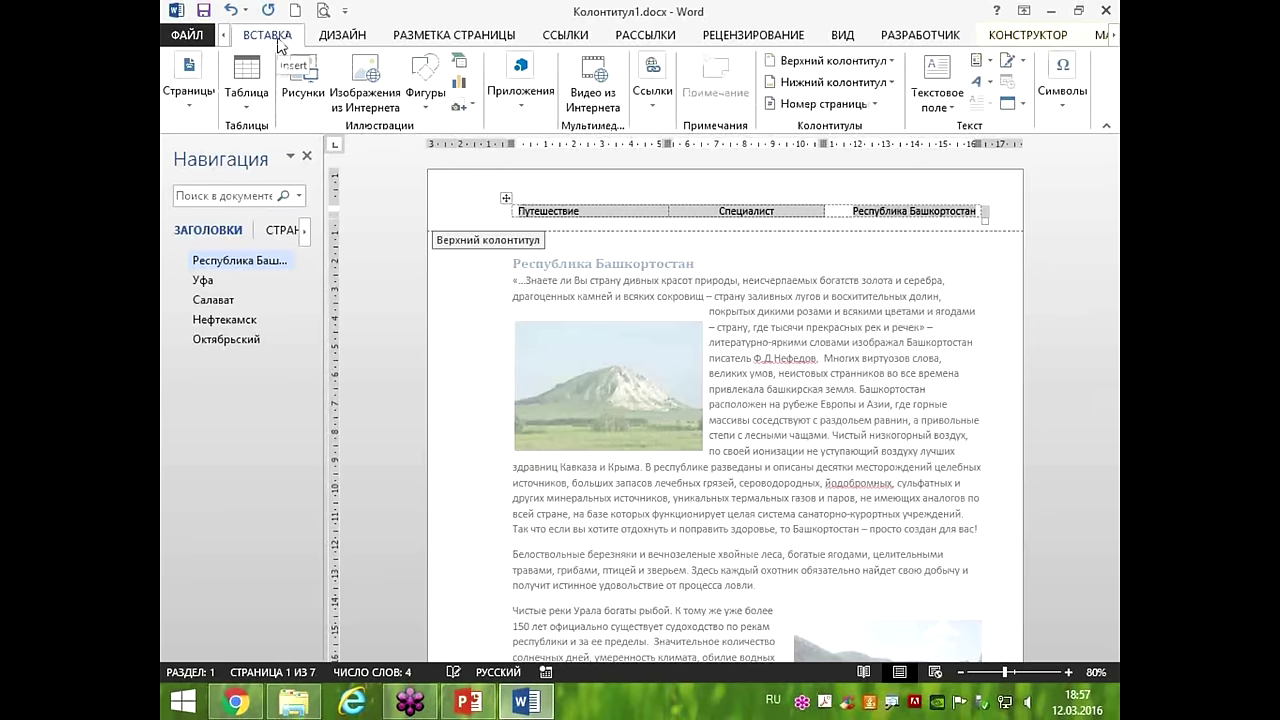
{"action": "left_click", "coordinate": [829, 64]}
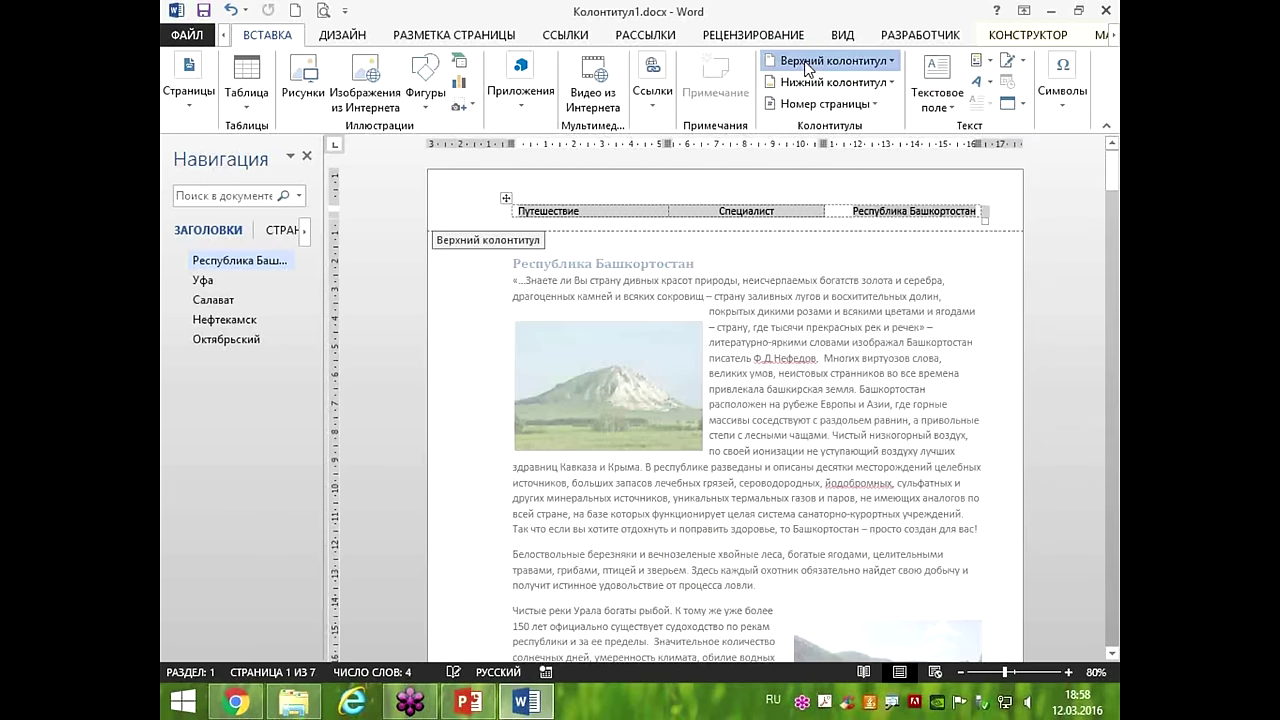
{"action": "left_click", "coordinate": [830, 60]}
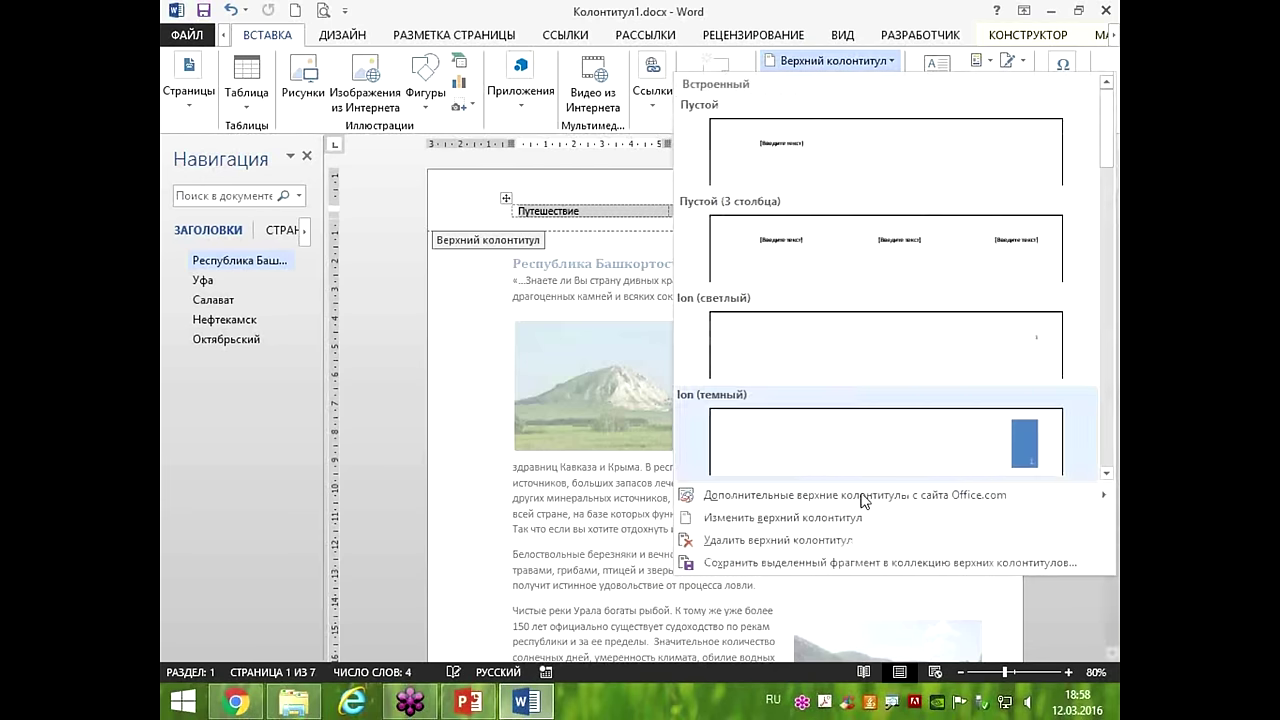
{"action": "left_click", "coordinate": [788, 565]}
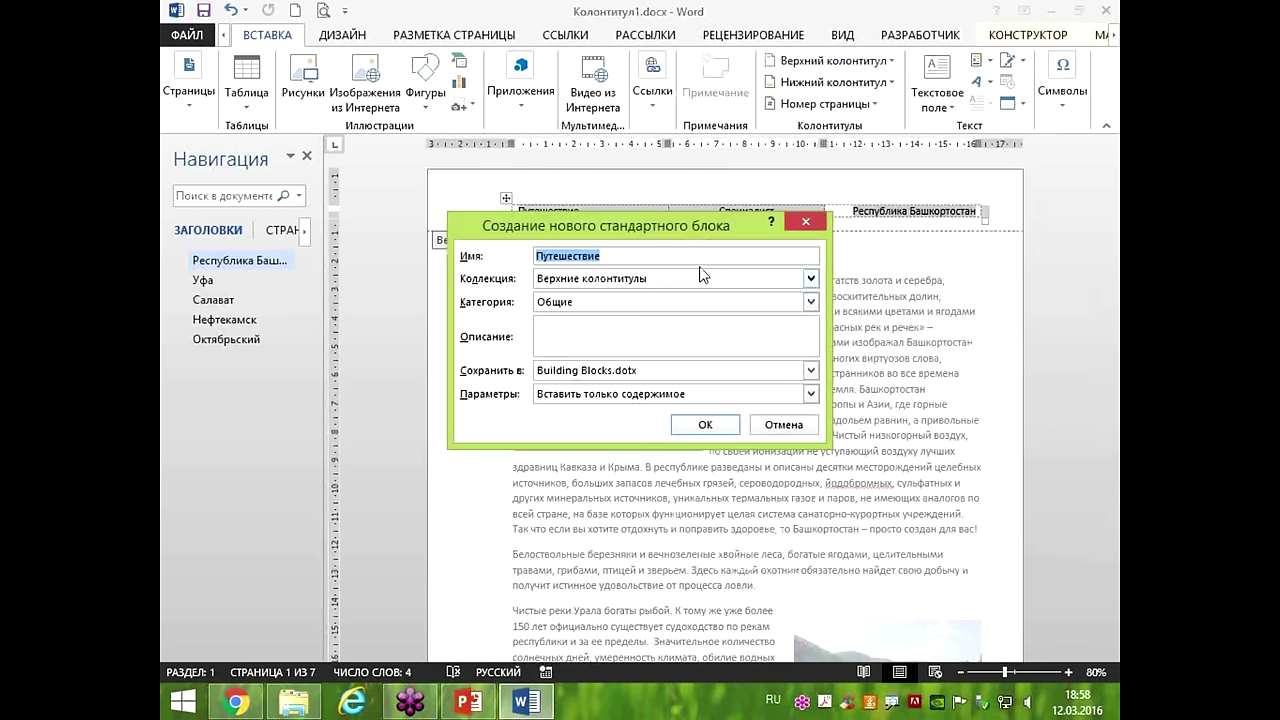
Name the new building block Колонтитул с полями and save it in Building Blocks.dotx.
{"action": "left_click_drag", "start_coordinate": [680, 235], "coordinate": [907, 67]}
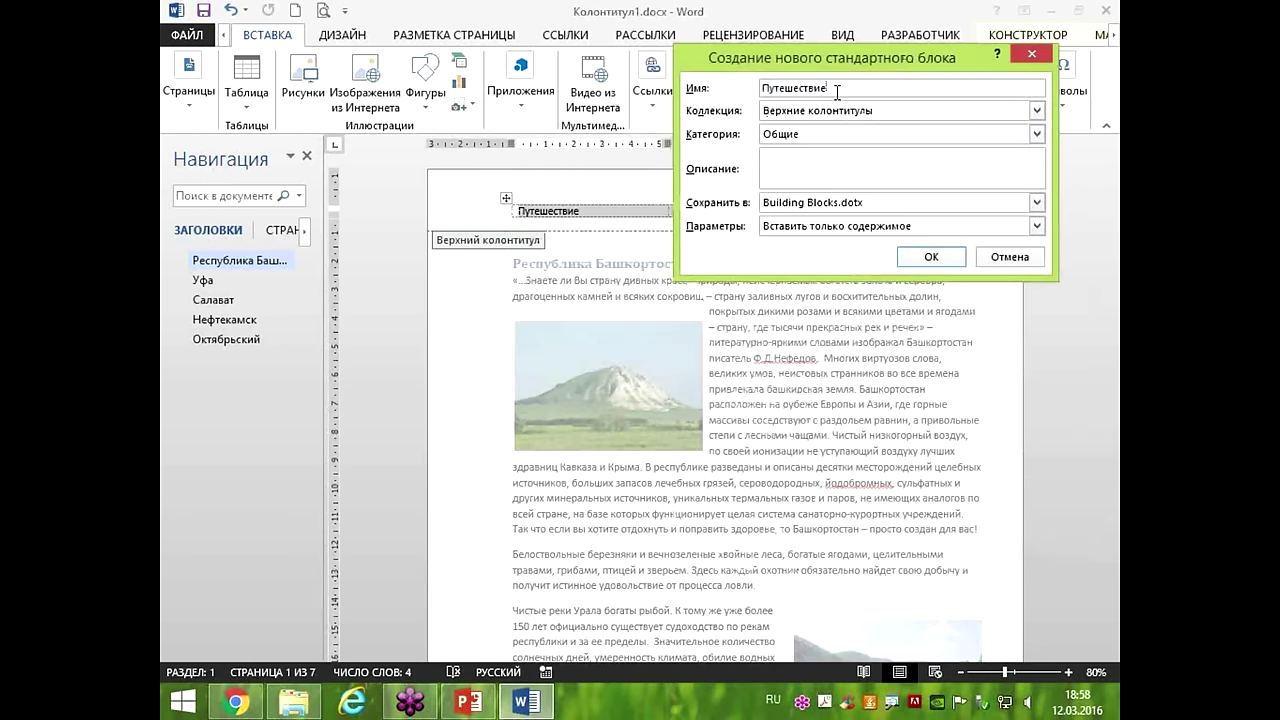
{"action": "type", "text": "Колонтитул с поя"}
{"action": "key", "text": "BackSpace"}
{"action": "type", "text": "лями"}
{"action": "left_click", "coordinate": [924, 257]}
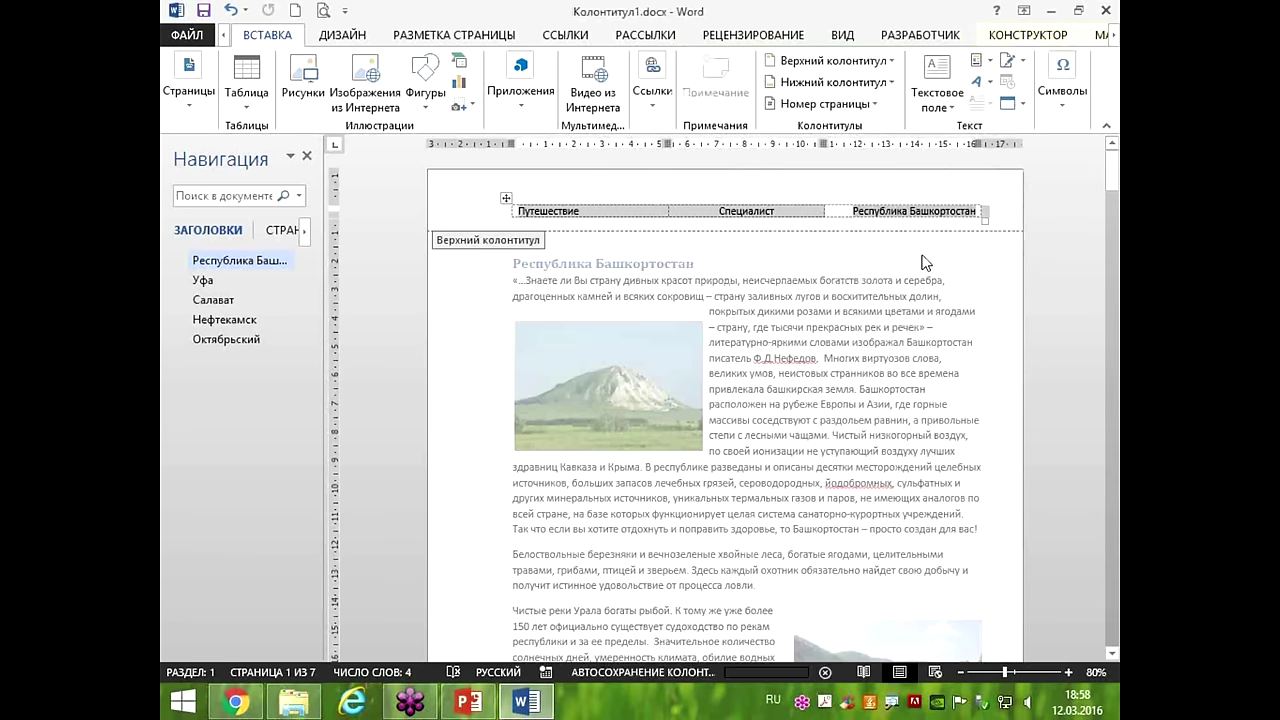
Save and close Колонтитул1.docx, saving the building block changes in Building Blocks.dotx as well.
{"action": "left_click", "coordinate": [203, 10]}
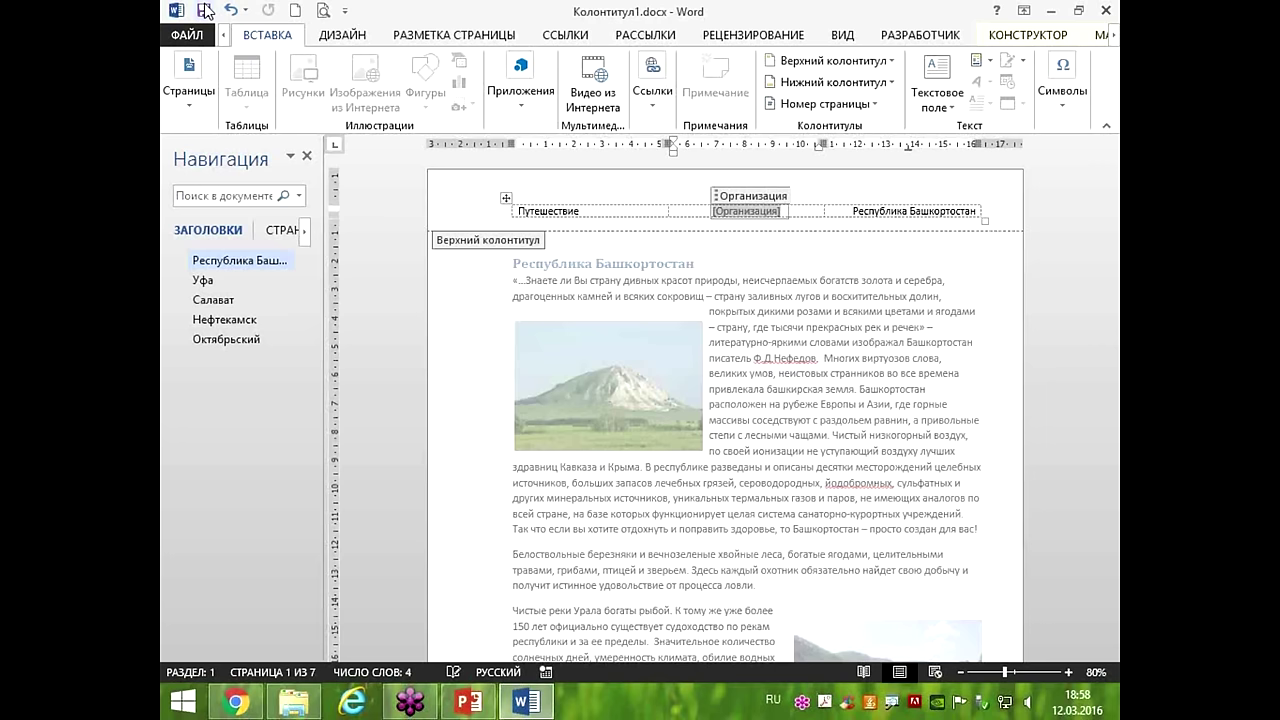
{"action": "mouse_move", "coordinate": [1113, 10]}
{"action": "left_click", "coordinate": [1106, 10]}
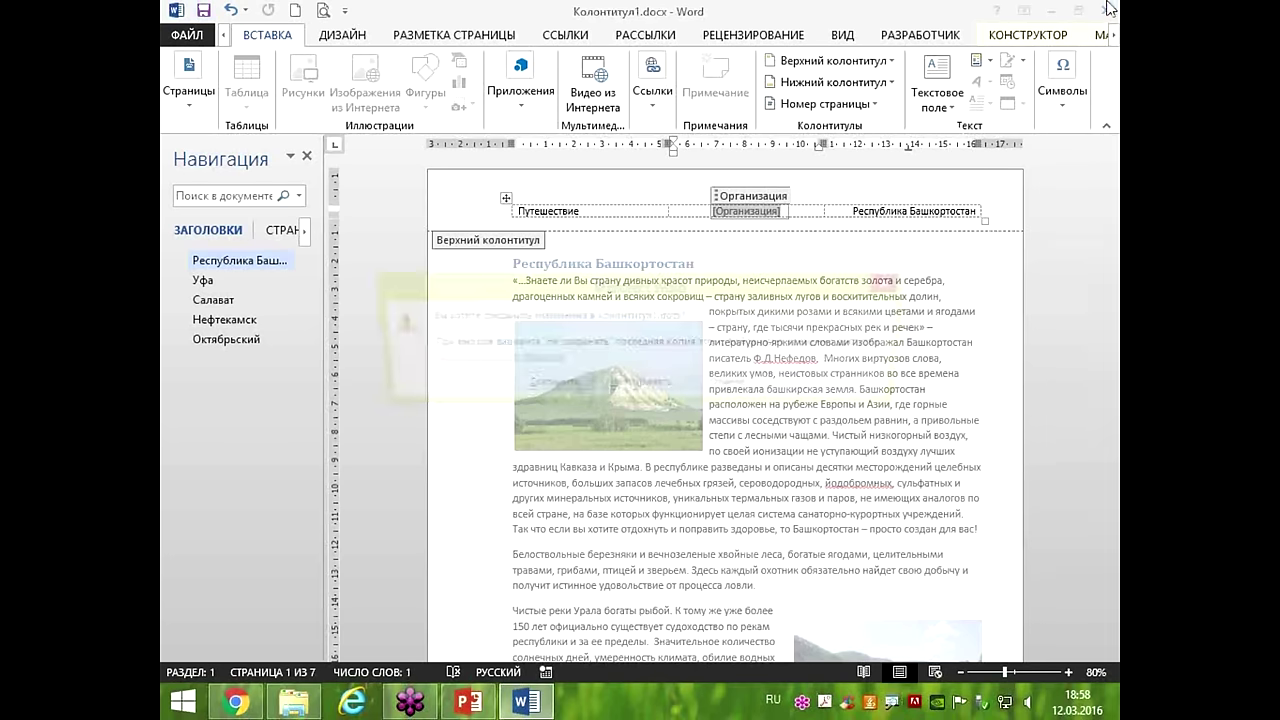
{"action": "left_click", "coordinate": [548, 389]}
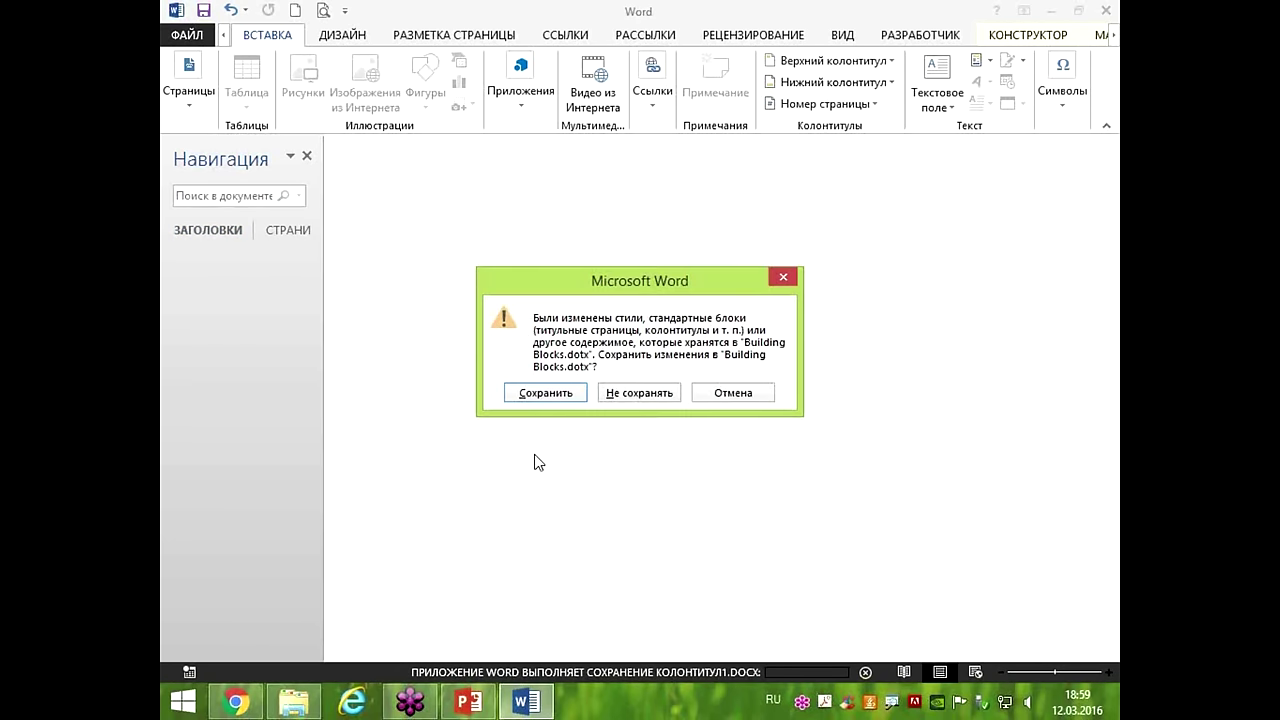
{"action": "left_click_drag", "start_coordinate": [486, 243], "coordinate": [807, 425]}
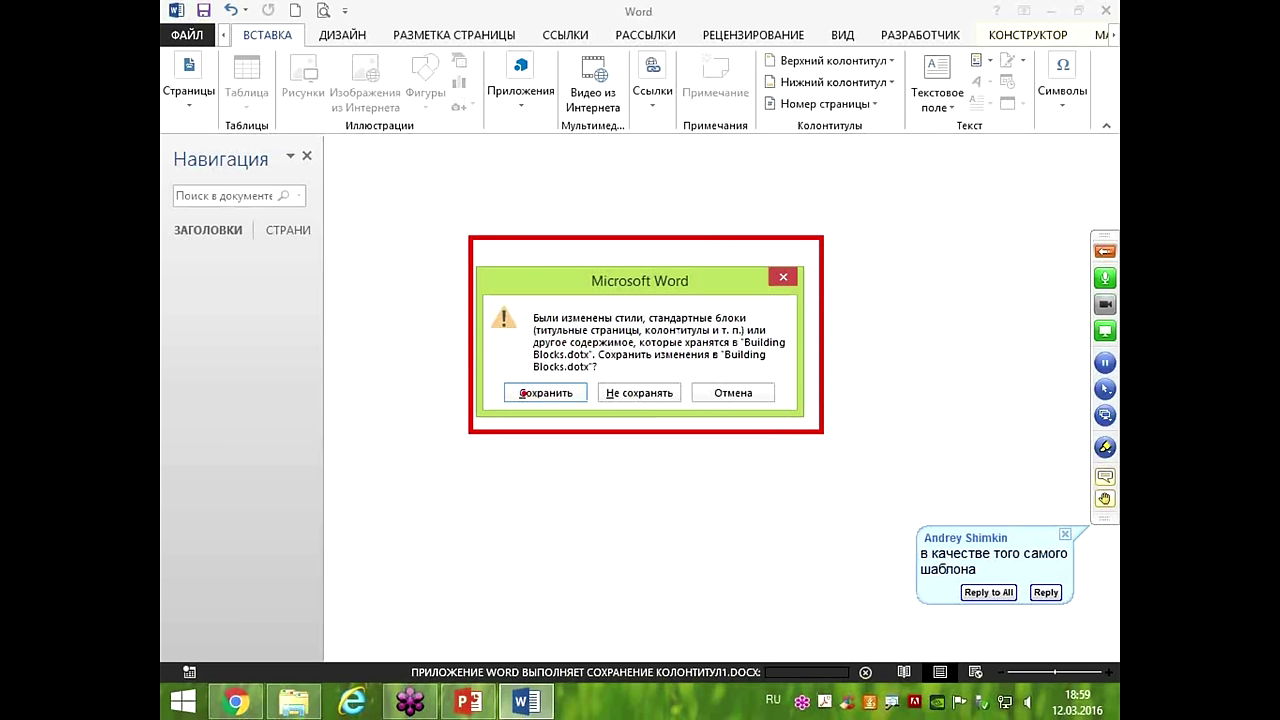
{"action": "left_click_drag", "start_coordinate": [497, 373], "coordinate": [605, 414]}
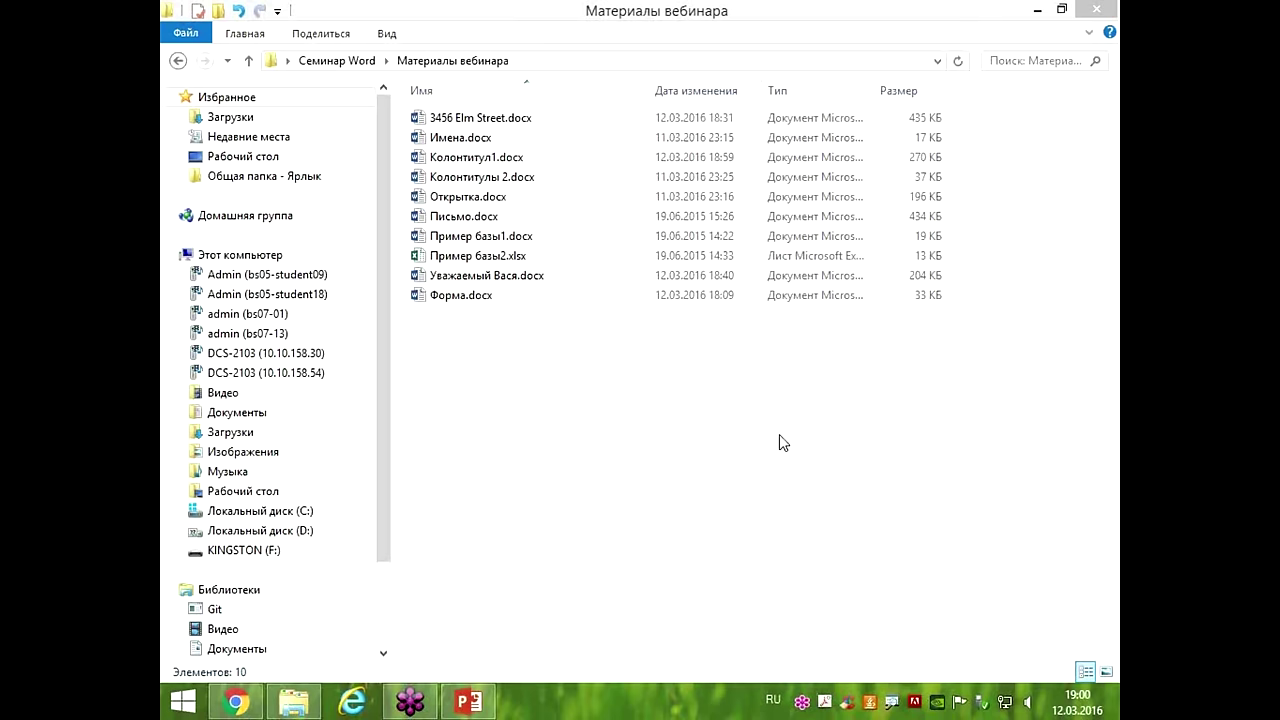
Open Колонтитулы 2.docx from the Материалы вебинара folder and check its full list of document properties, including Название and Организация.
{"action": "left_click", "coordinate": [509, 180]}
{"action": "double_click", "coordinate": [511, 180]}
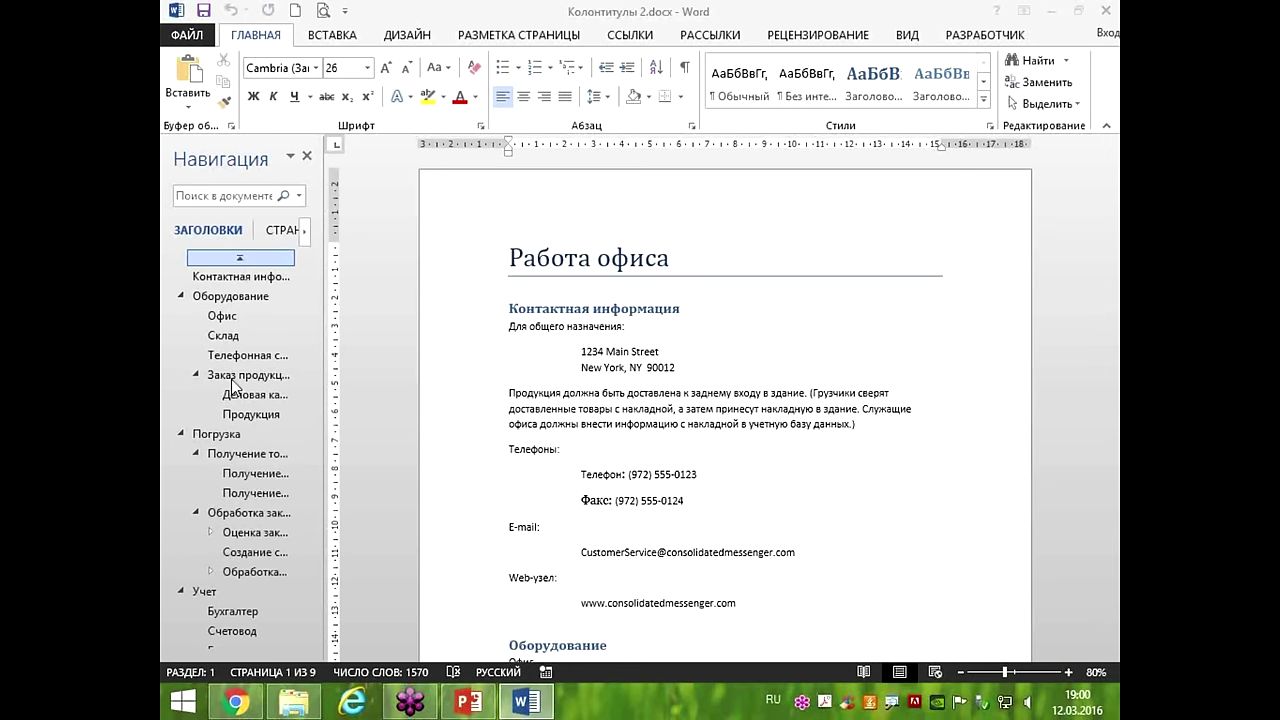
{"action": "left_click", "coordinate": [190, 38]}
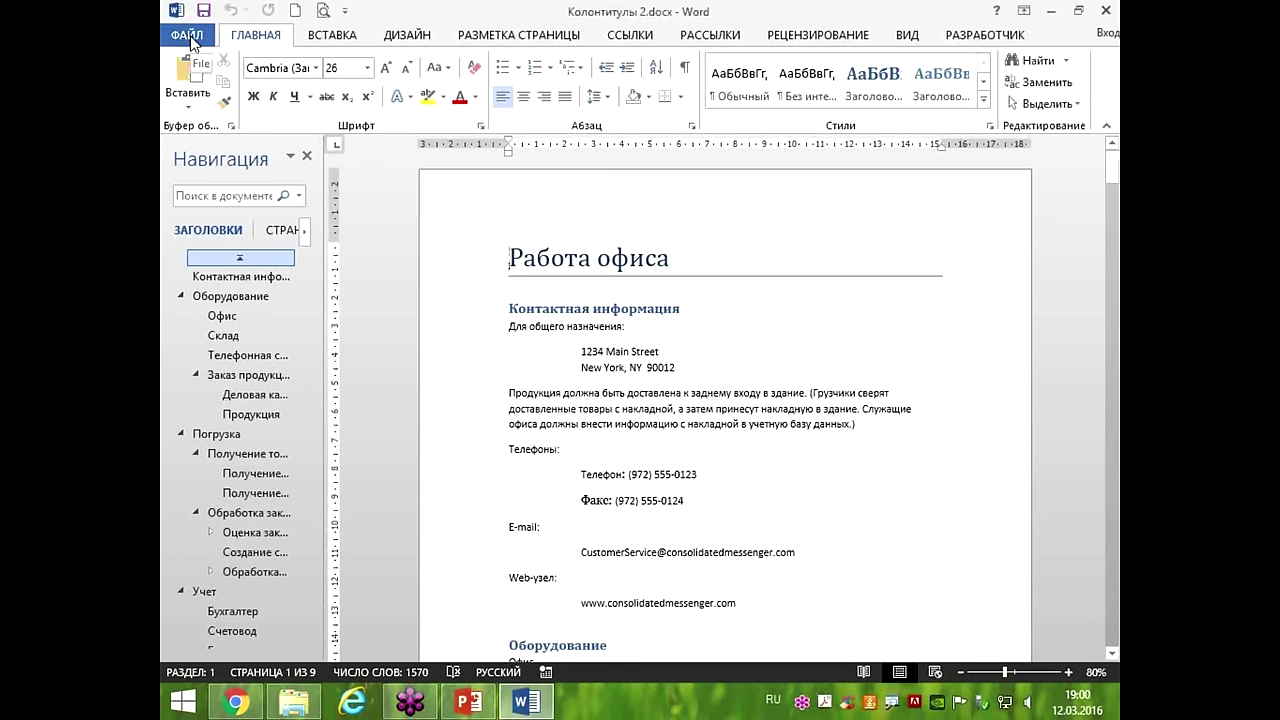
{"action": "left_click", "coordinate": [184, 28]}
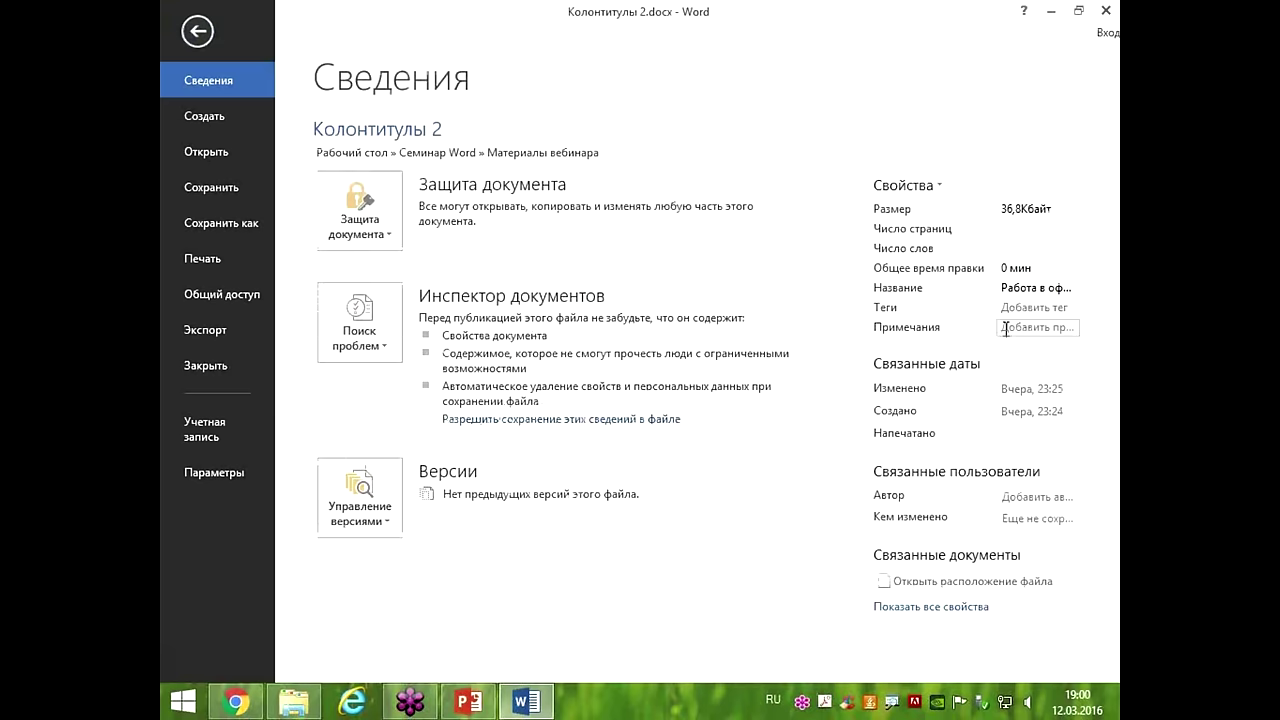
{"action": "left_click_drag", "start_coordinate": [853, 268], "coordinate": [1104, 298]}
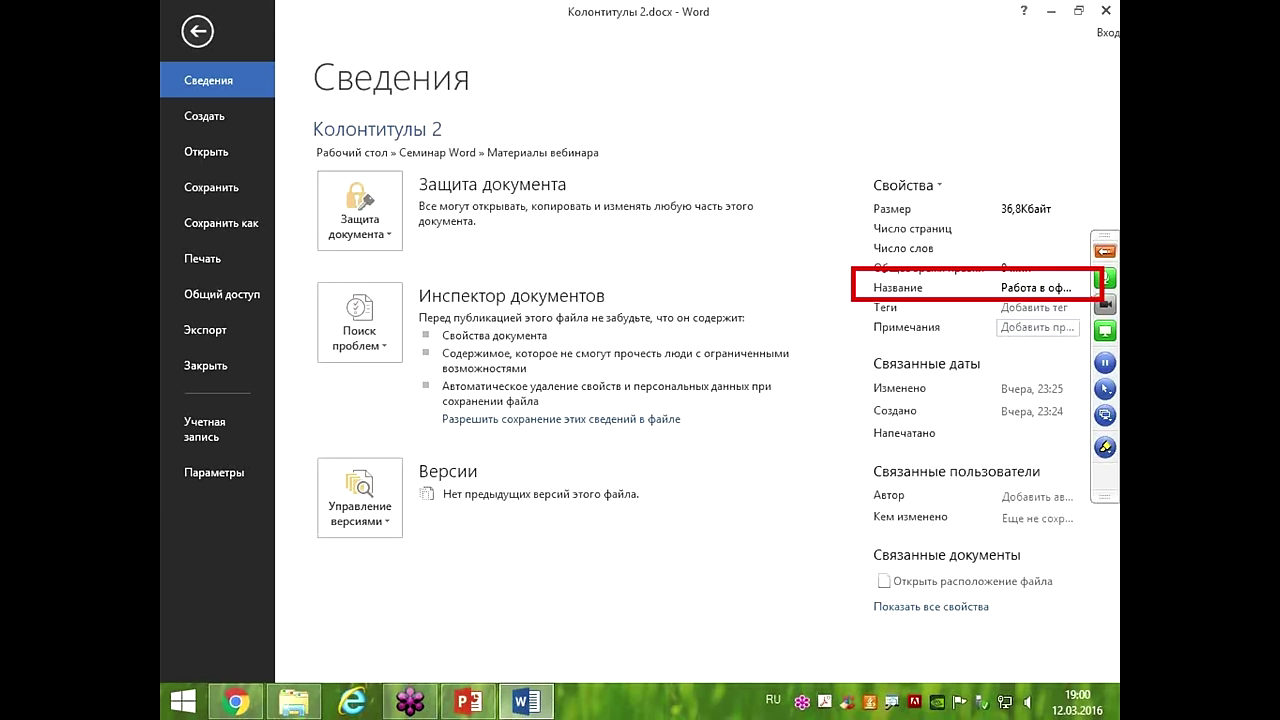
{"action": "key", "text": "Escape"}
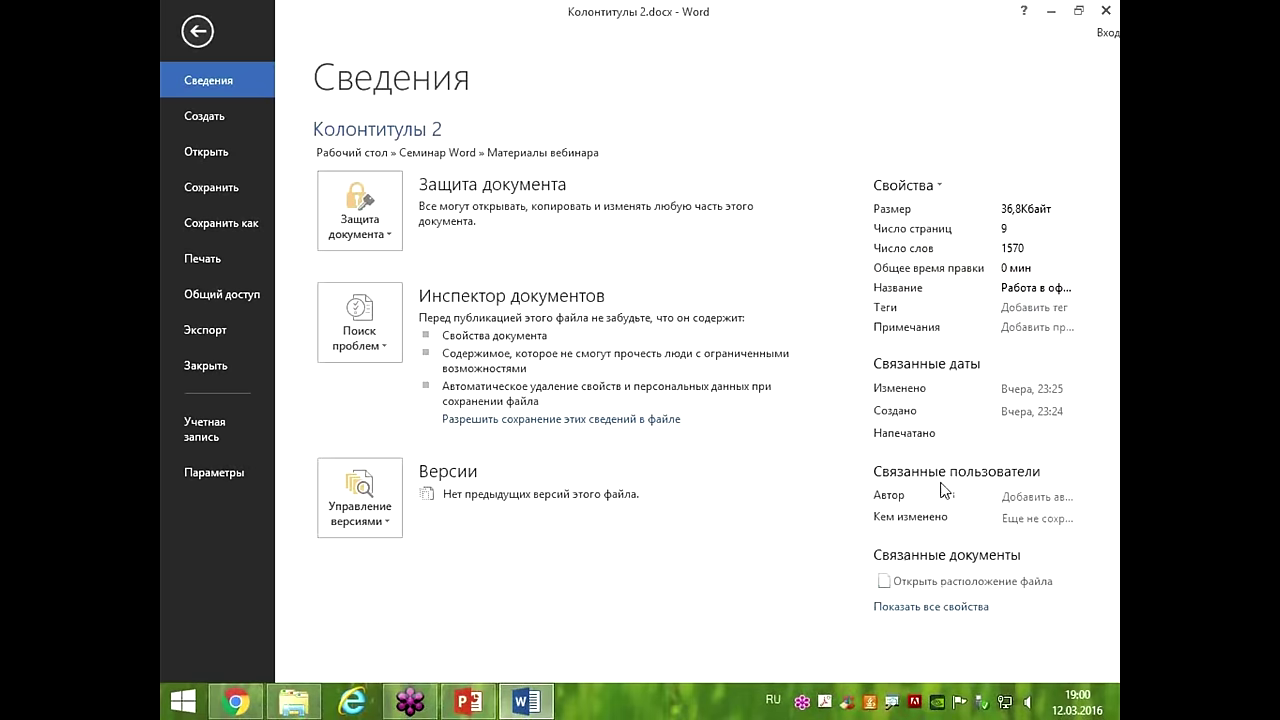
{"action": "left_click", "coordinate": [968, 610]}
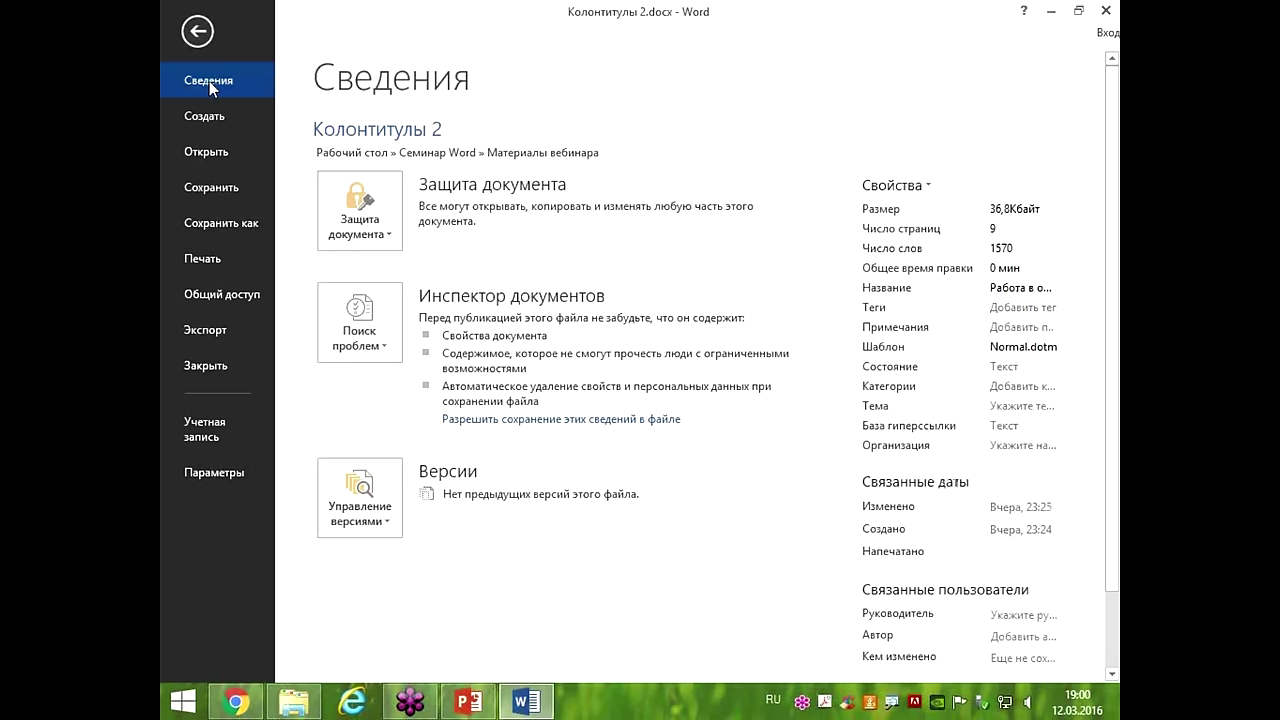
{"action": "key", "text": "Escape"}
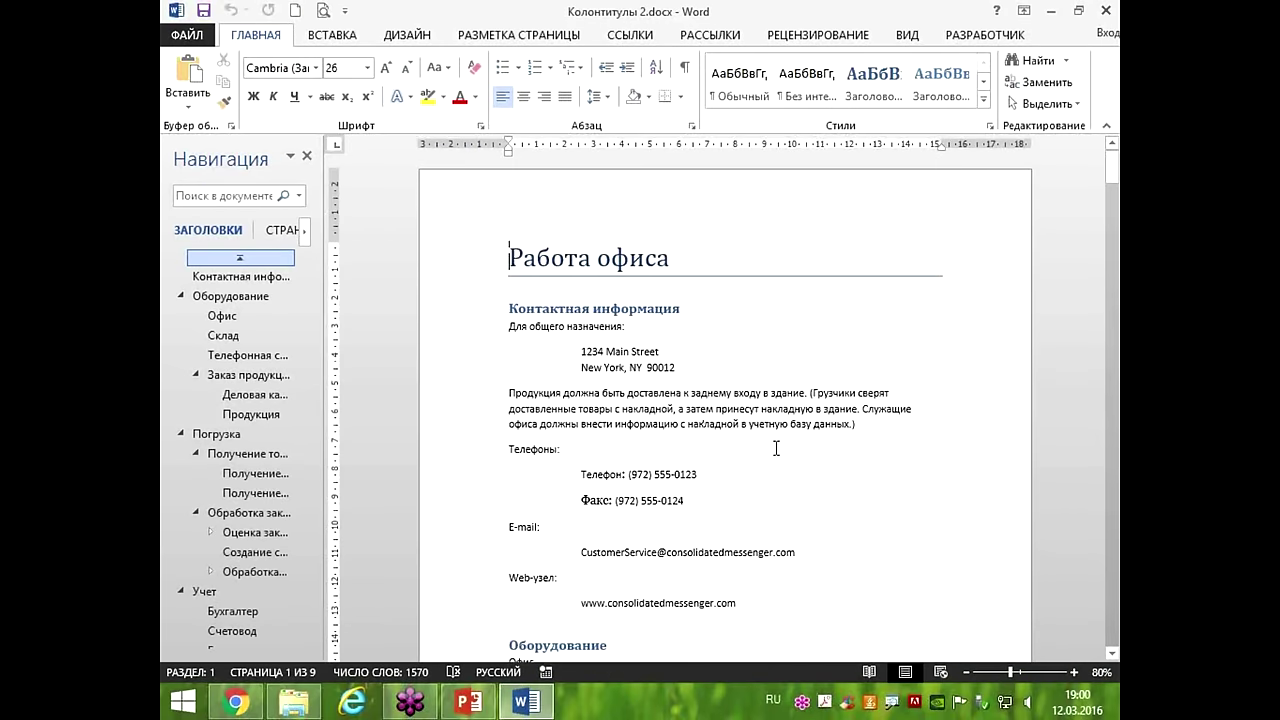
Insert the saved building block Колонтитул с полями from the header collection as the document's page header.
{"action": "left_click", "coordinate": [336, 42]}
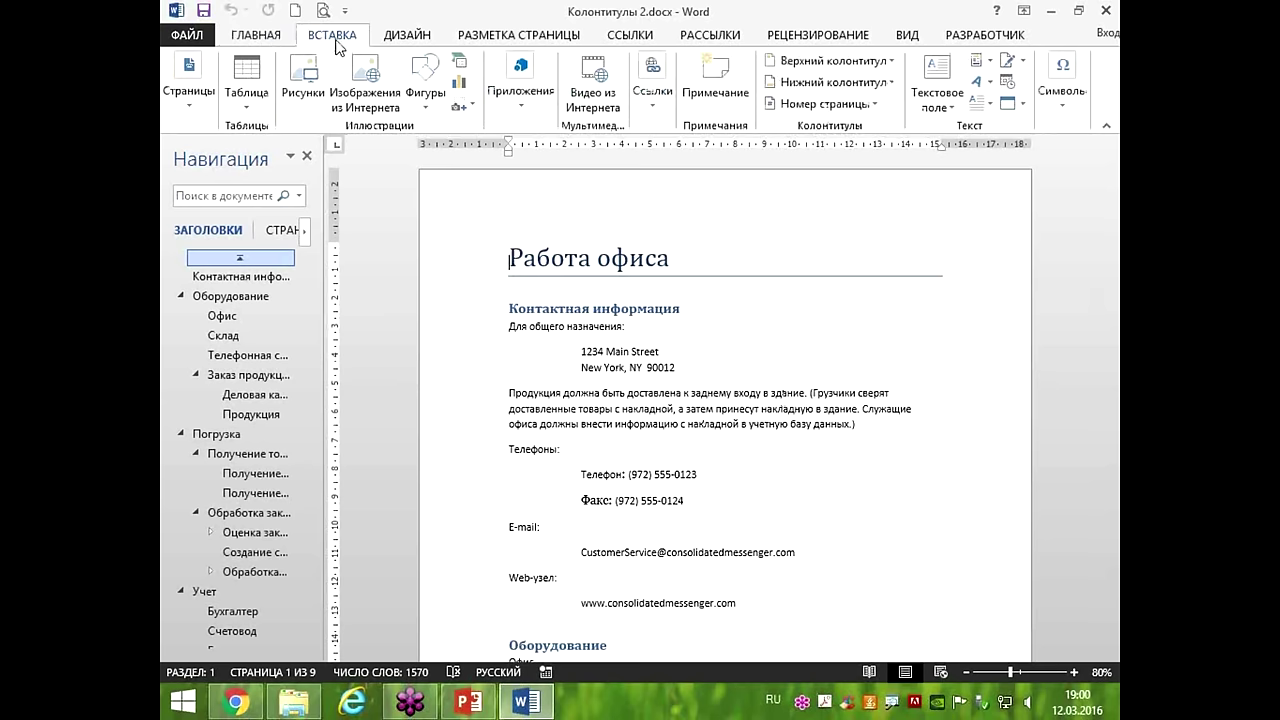
{"action": "left_click", "coordinate": [840, 61]}
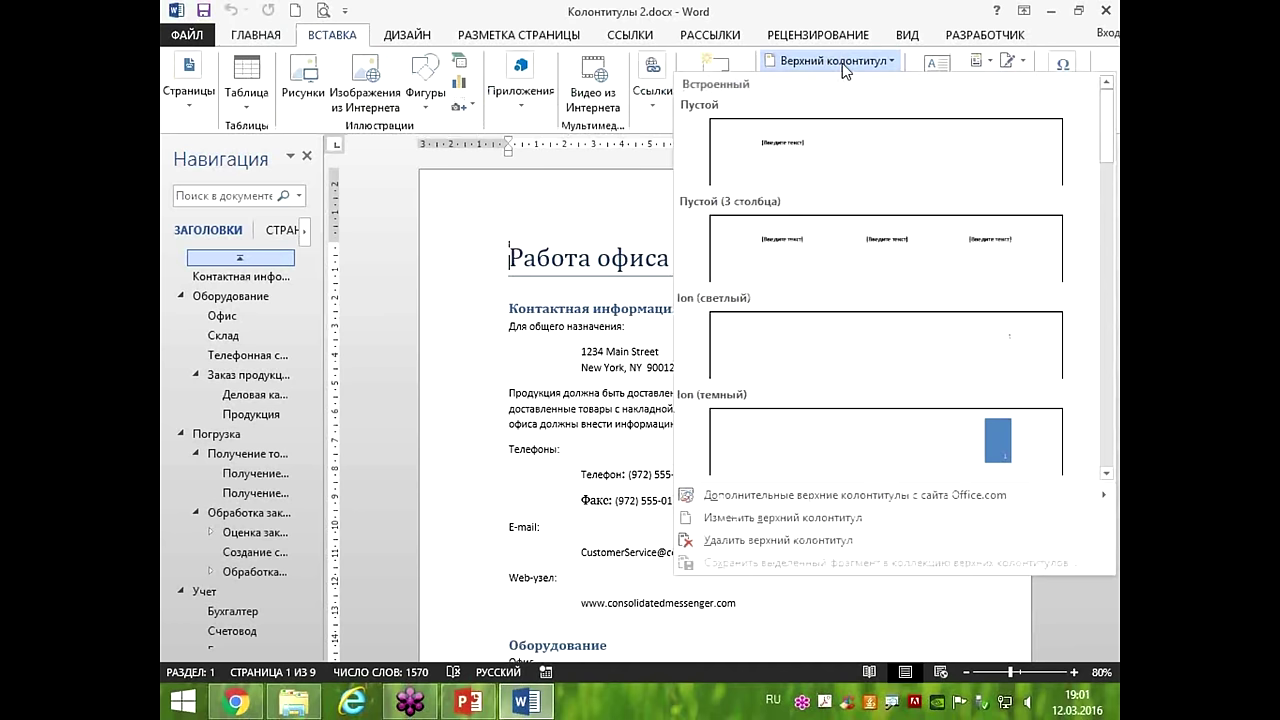
{"action": "scroll", "coordinate": [1003, 265], "scroll_direction": "down", "scroll_amount": 10}
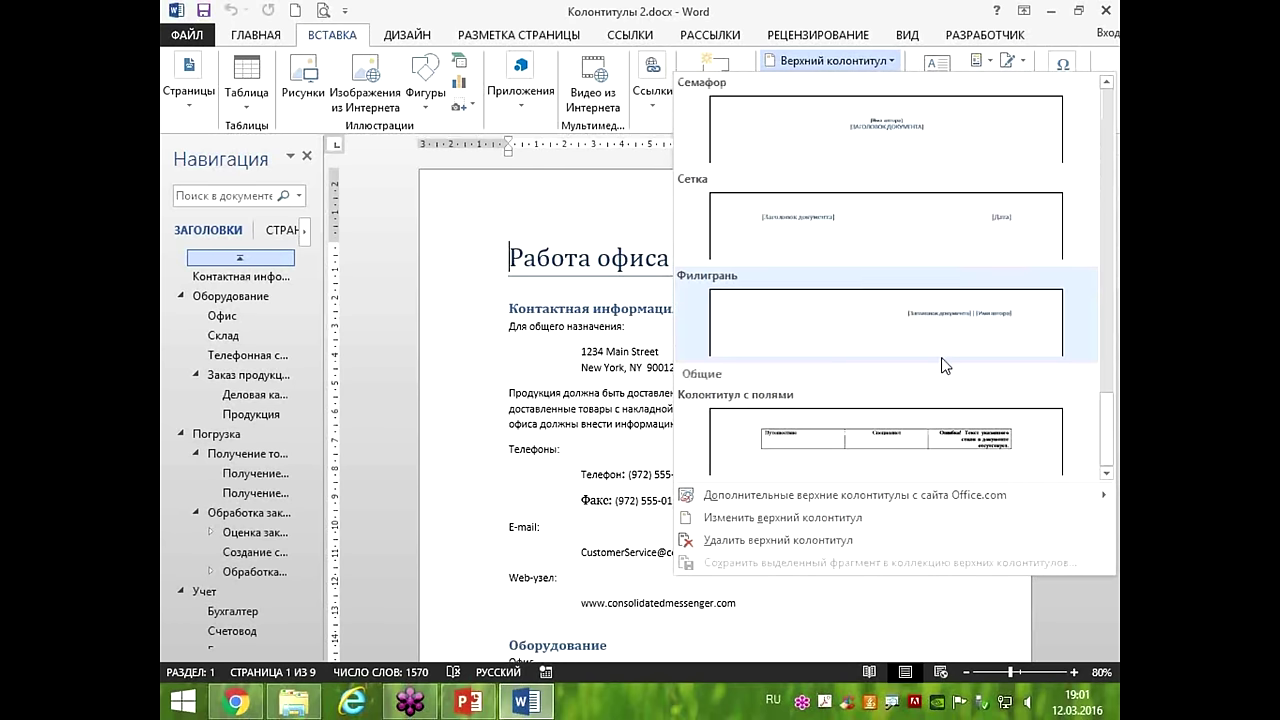
{"action": "left_click", "coordinate": [880, 462]}
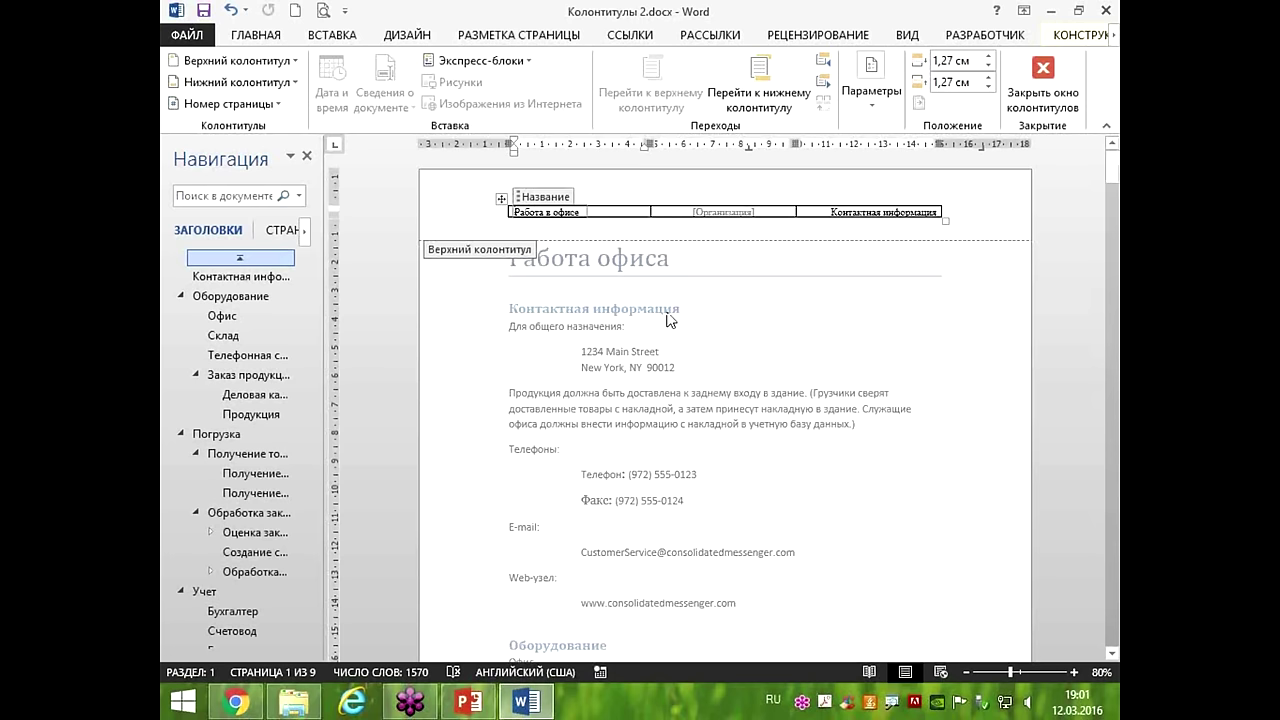
Remove all borders from the whole header table and return to editing the document body.
{"action": "left_click", "coordinate": [501, 199]}
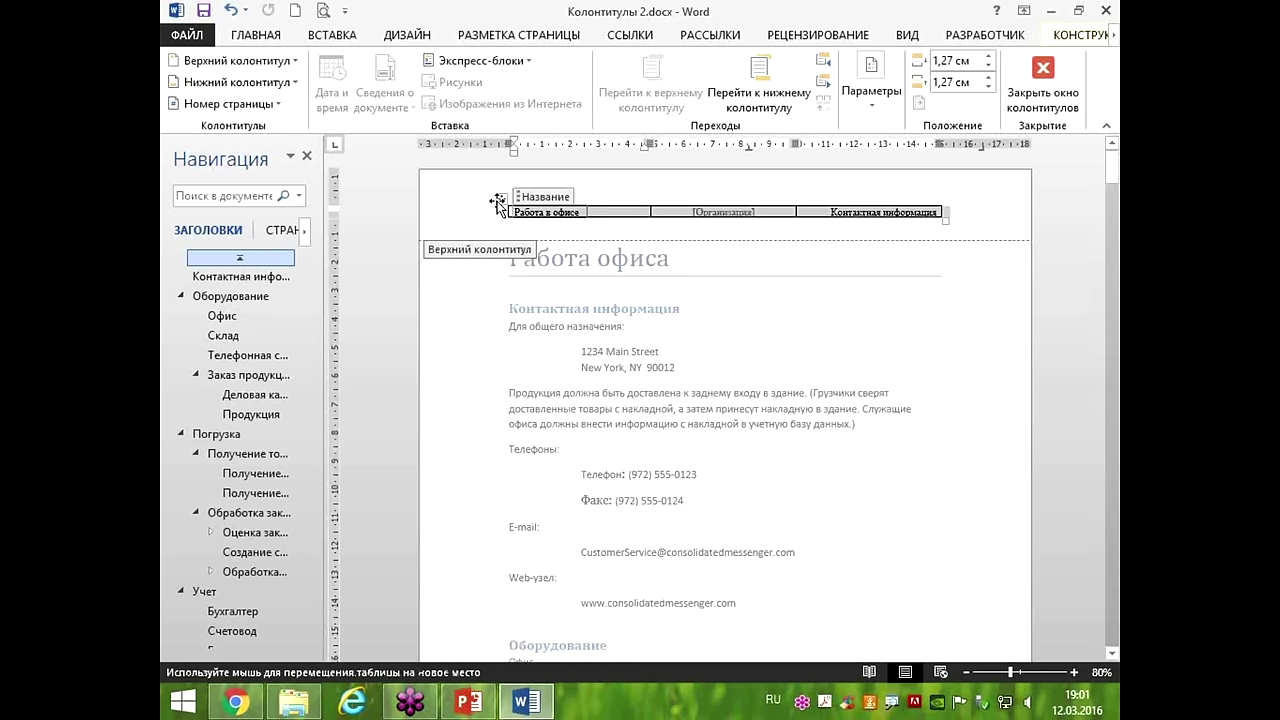
{"action": "left_click", "coordinate": [995, 35]}
{"action": "left_click", "coordinate": [1055, 35]}
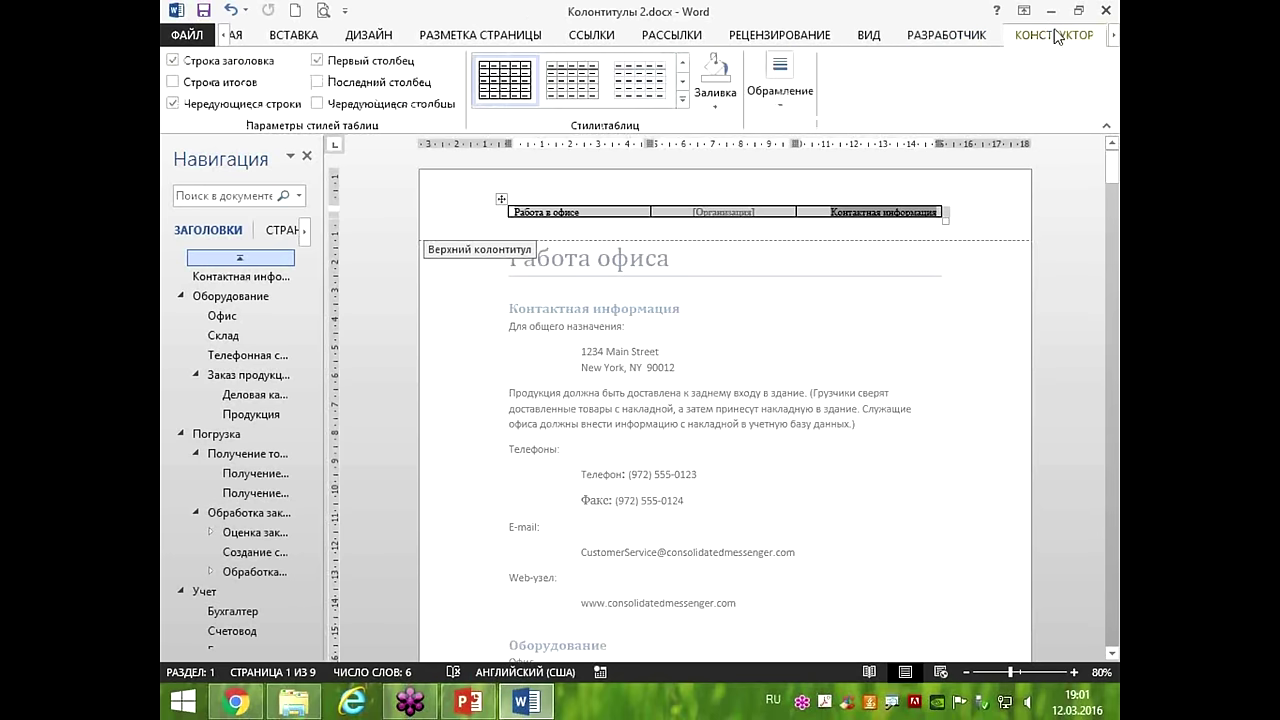
{"action": "left_click", "coordinate": [780, 80]}
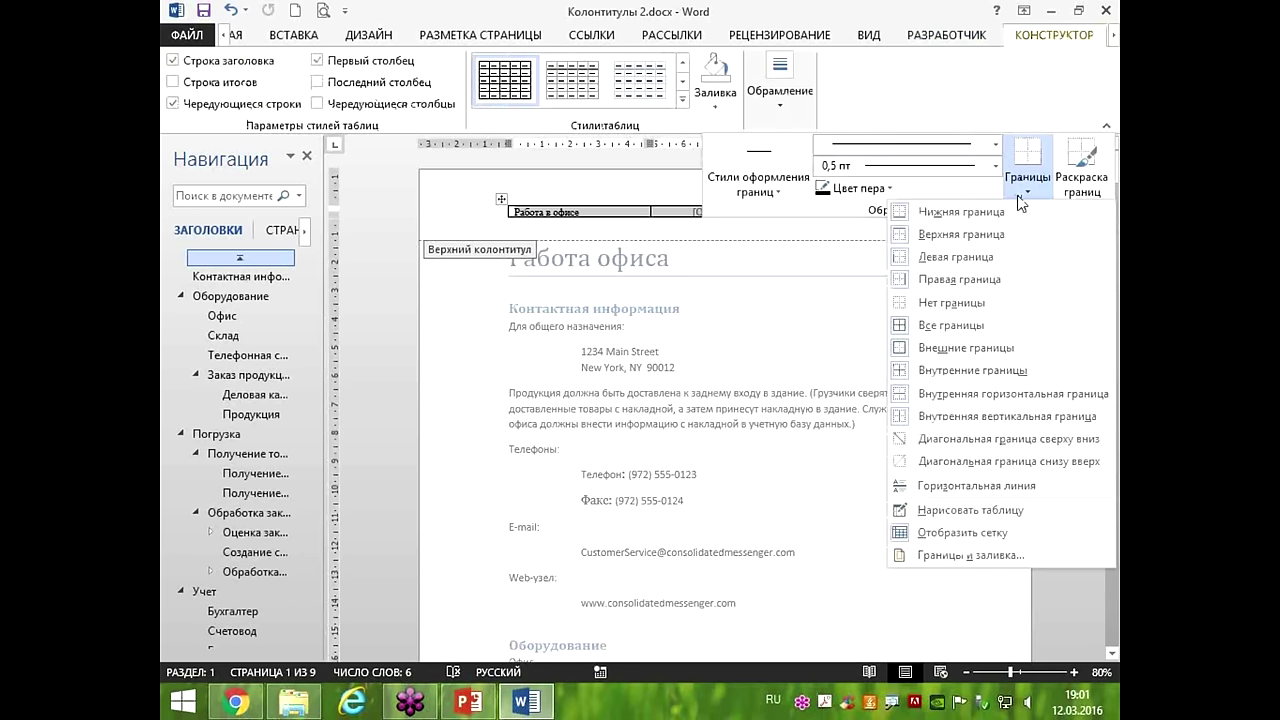
{"action": "left_click", "coordinate": [978, 302]}
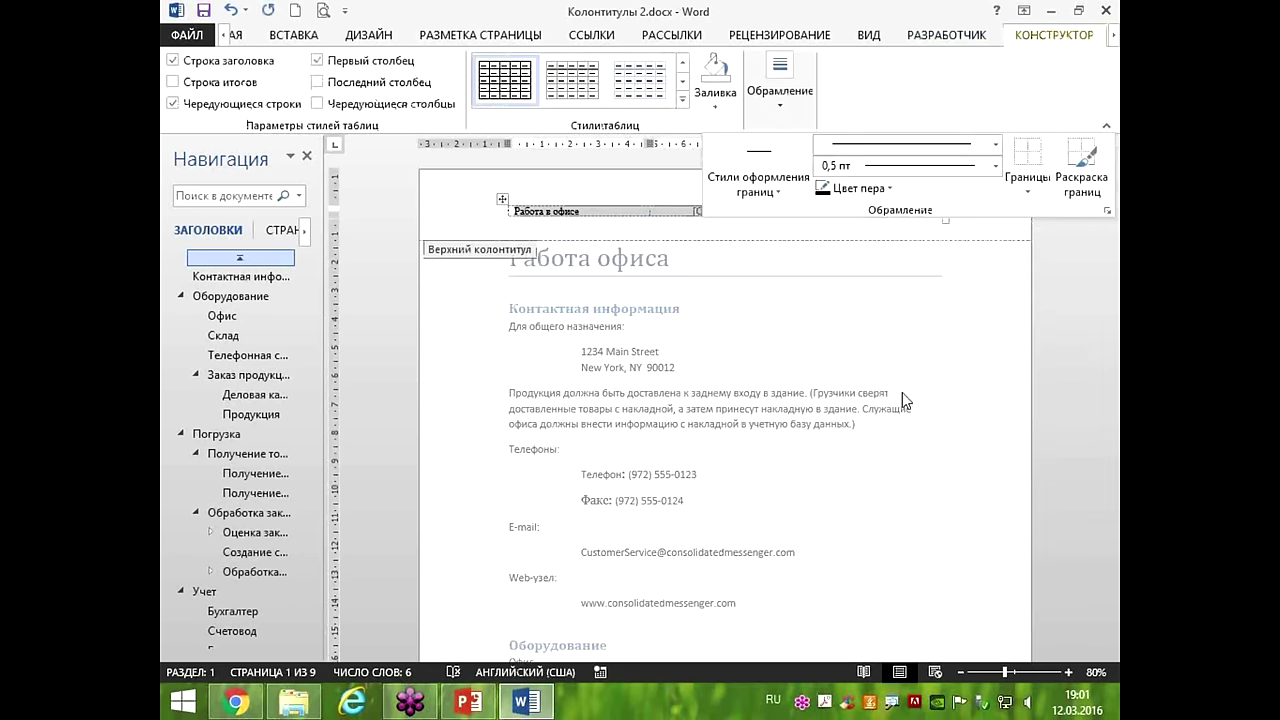
{"action": "left_click", "coordinate": [795, 375]}
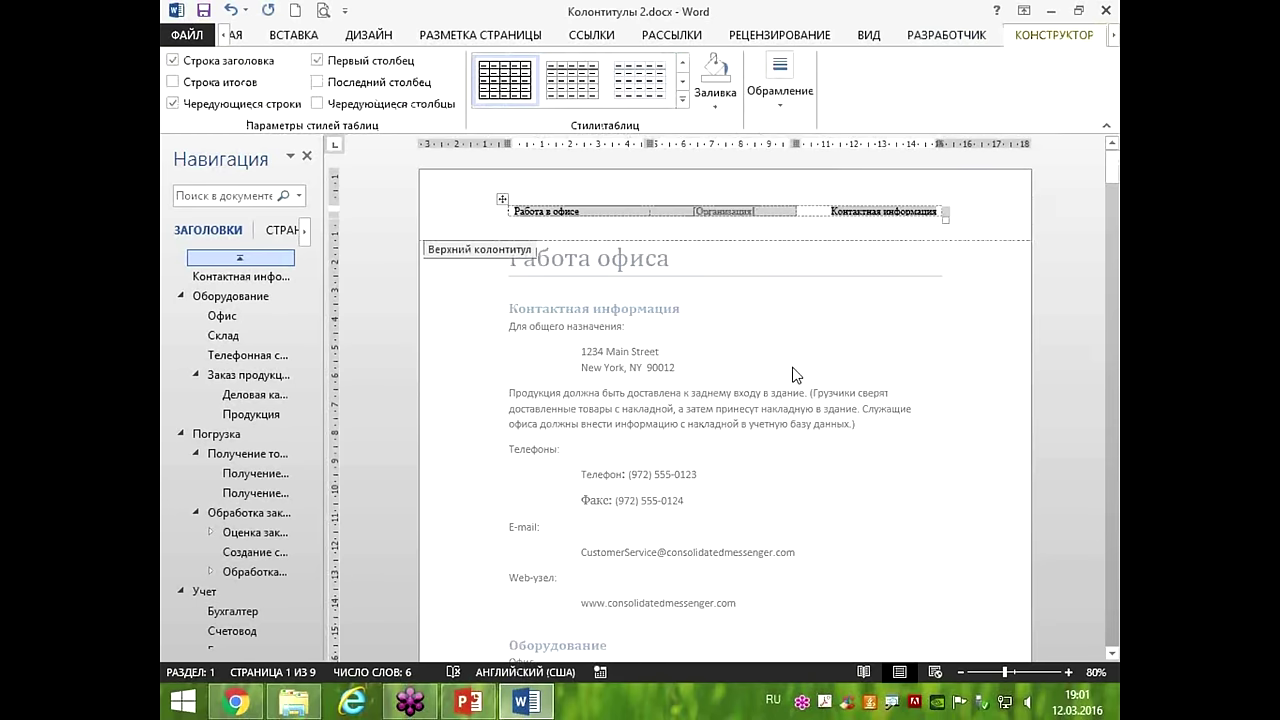
{"action": "double_click", "coordinate": [795, 375]}
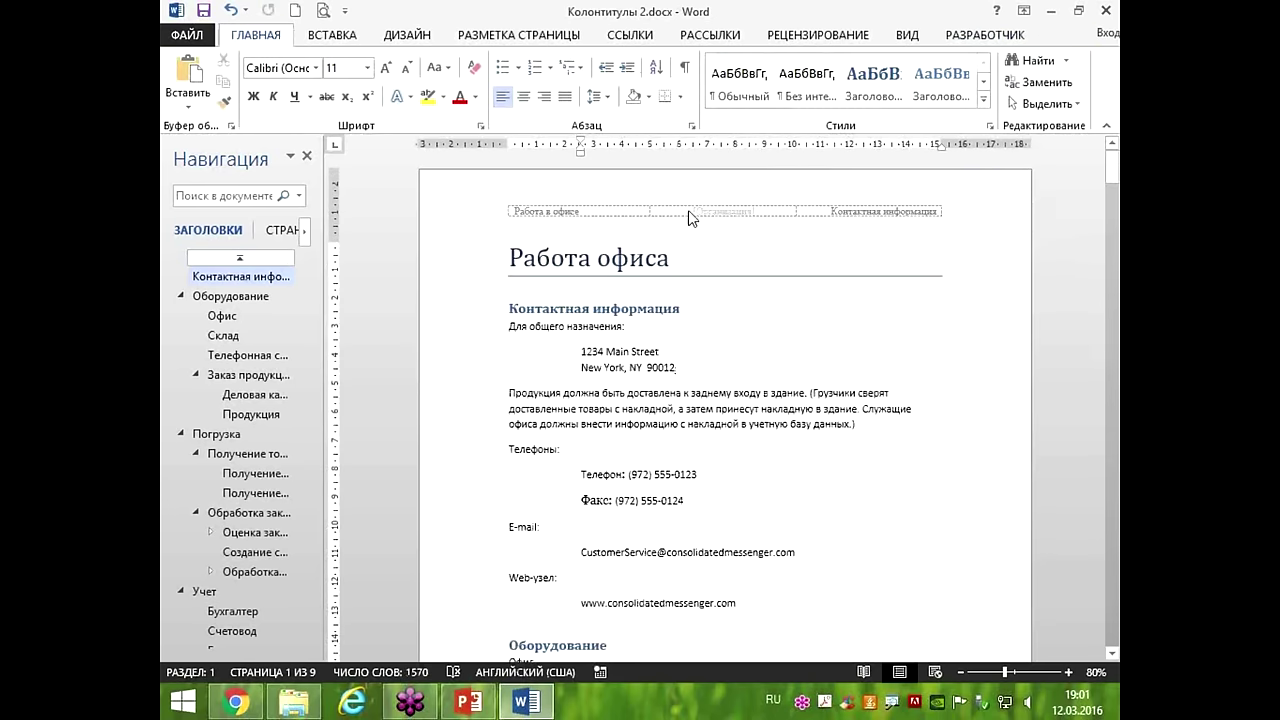
Widen the navigation pane and collapse the headings Оборудование, Погрузка and Учет to their top level.
{"action": "scroll", "coordinate": [688, 210], "scroll_direction": "up", "scroll_amount": 4, "text": "ctrl"}
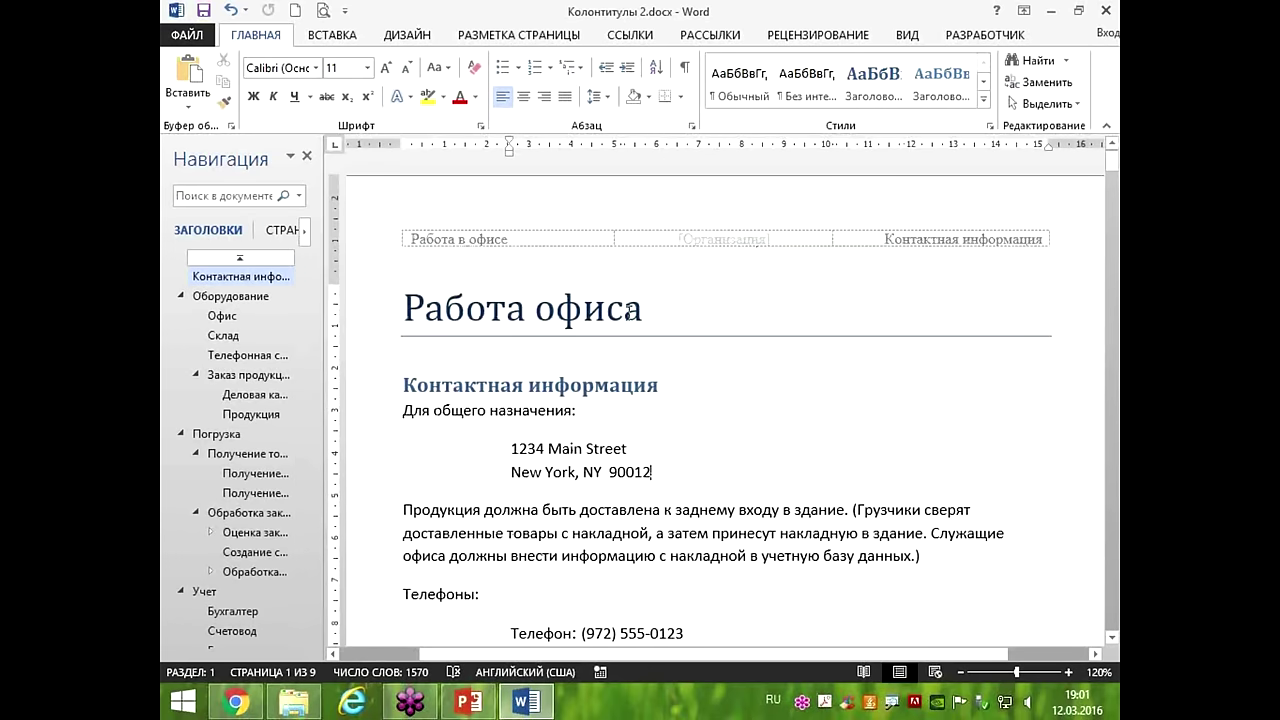
{"action": "scroll", "coordinate": [633, 306], "scroll_direction": "down", "scroll_amount": 5}
{"action": "scroll", "coordinate": [633, 306], "scroll_direction": "down", "scroll_amount": 15}
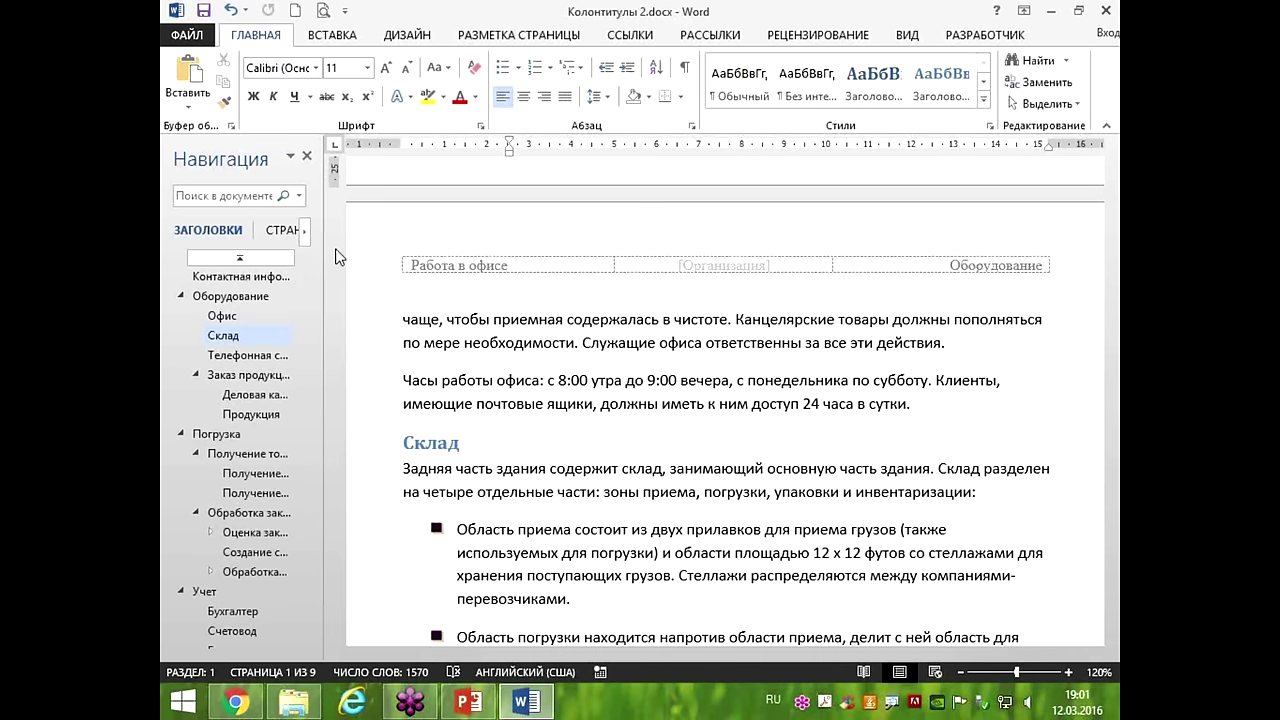
{"action": "left_click_drag", "start_coordinate": [318, 257], "coordinate": [458, 257]}
{"action": "left_click", "coordinate": [181, 296]}
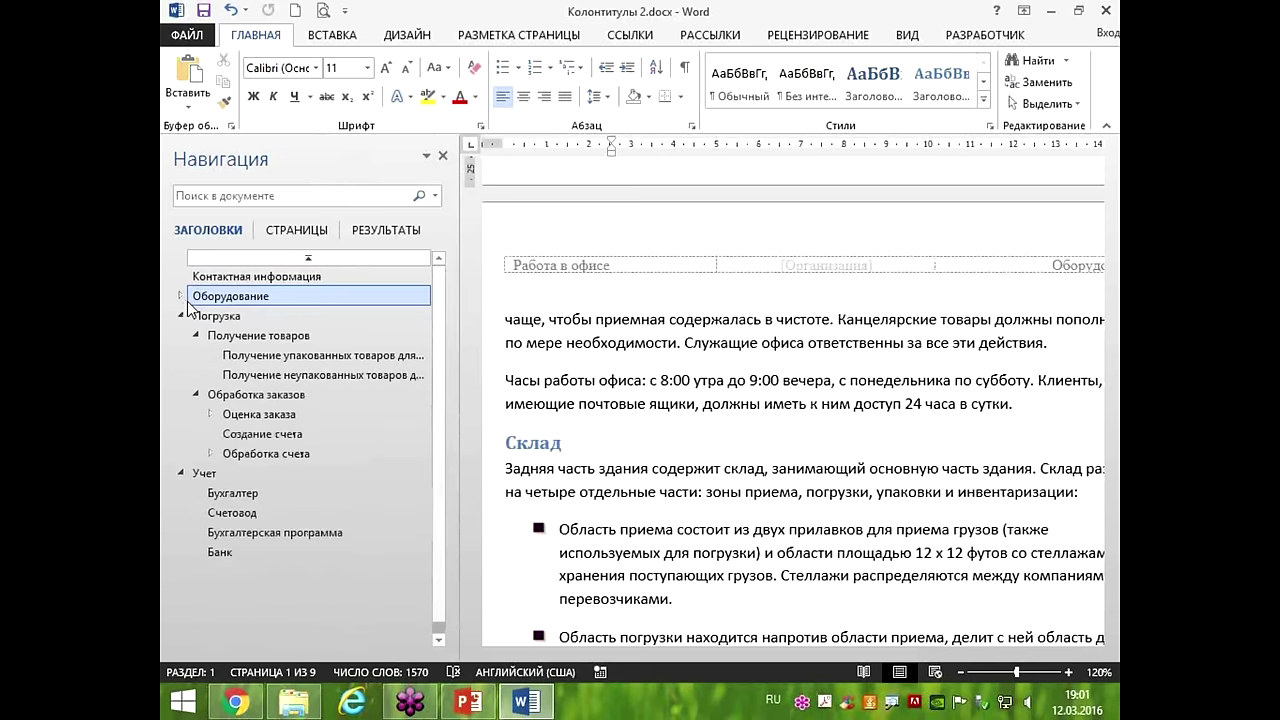
{"action": "left_click", "coordinate": [180, 316]}
{"action": "left_click", "coordinate": [180, 336]}
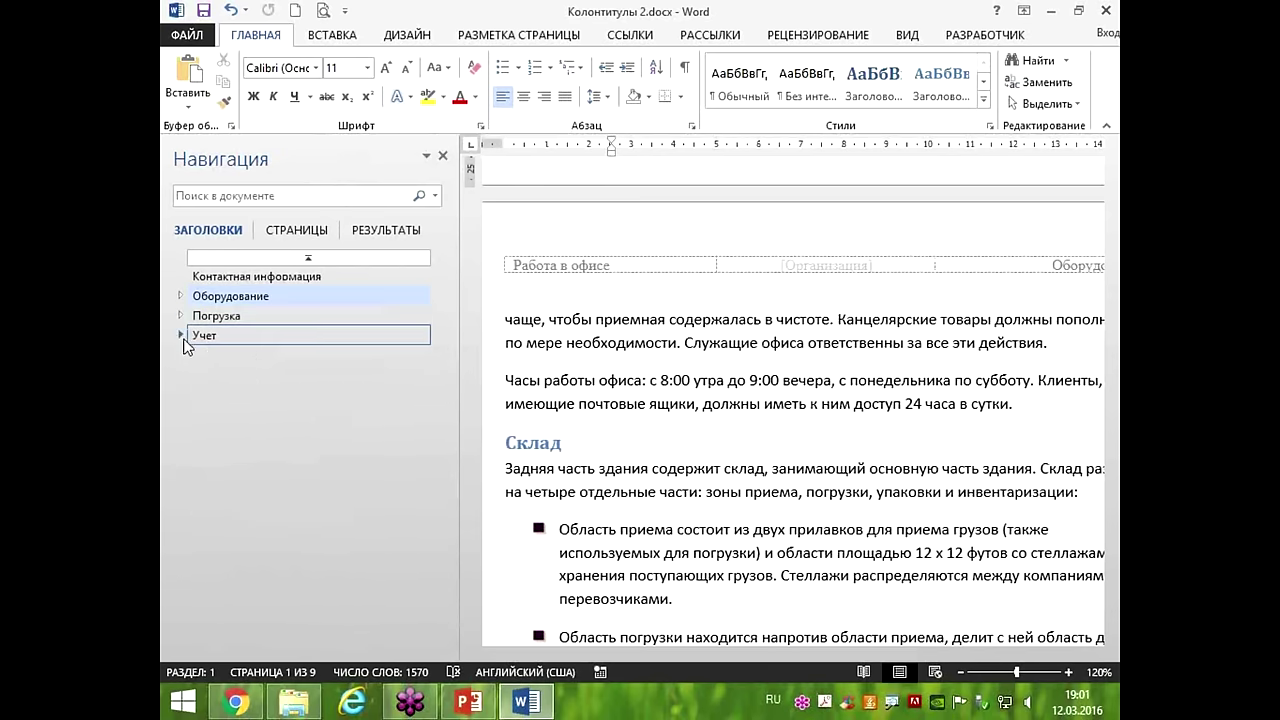
{"action": "left_click_drag", "start_coordinate": [169, 241], "coordinate": [432, 364]}
{"action": "mouse_move", "coordinate": [344, 273]}
{"action": "left_mouse_down"}
{"action": "mouse_move", "coordinate": [380, 273]}
{"action": "mouse_move", "coordinate": [373, 294]}
{"action": "left_mouse_up"}
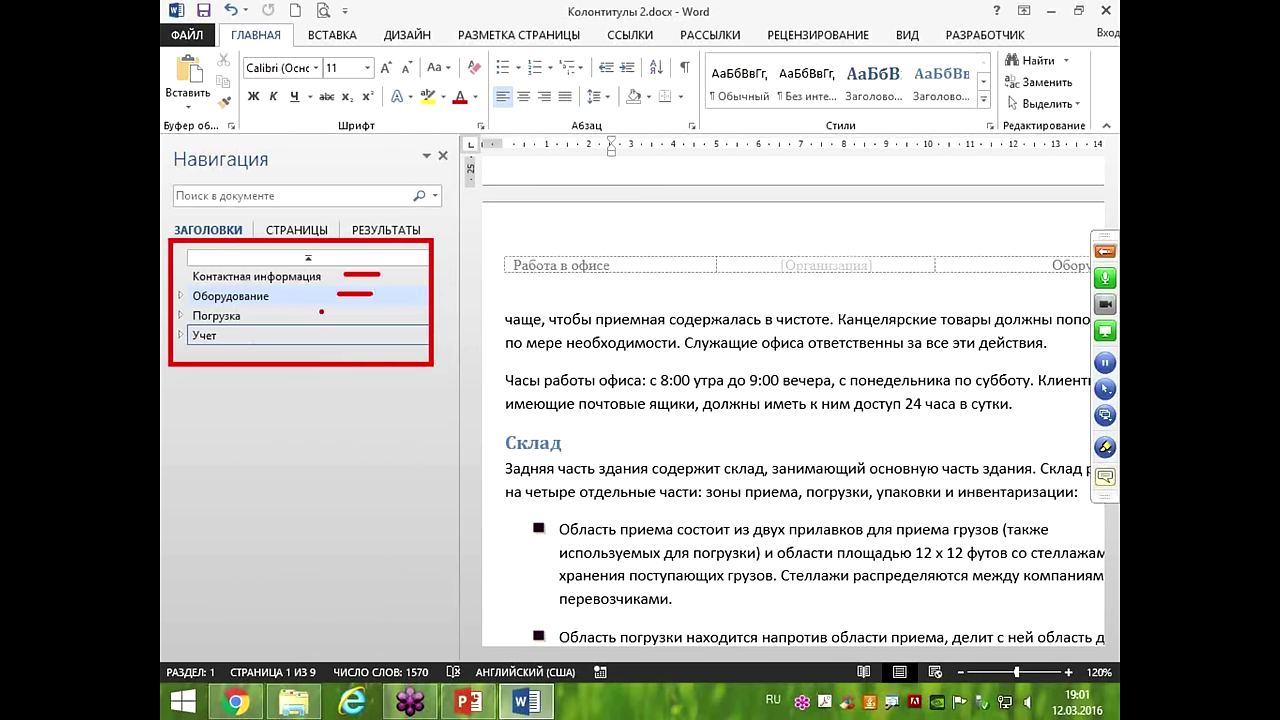
{"action": "left_click_drag", "start_coordinate": [280, 313], "coordinate": [296, 313]}
{"action": "left_click_drag", "start_coordinate": [274, 331], "coordinate": [322, 327]}
{"action": "left_click", "coordinate": [1104, 251]}
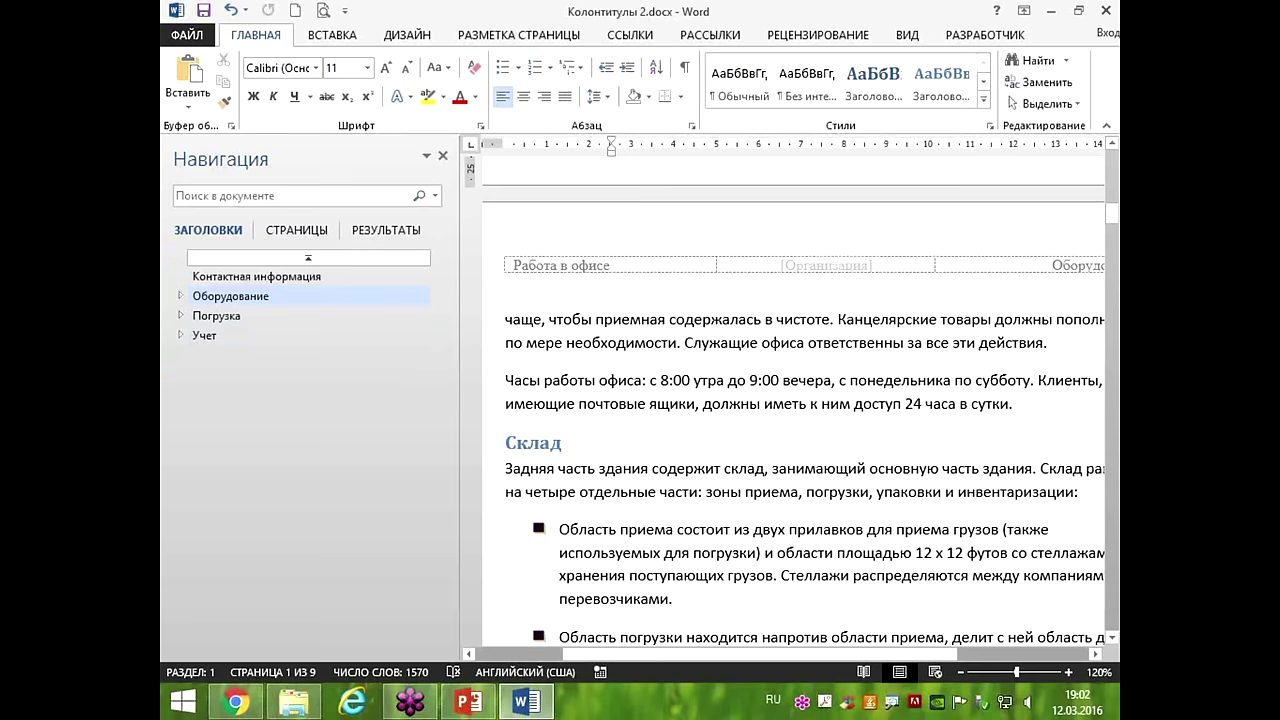